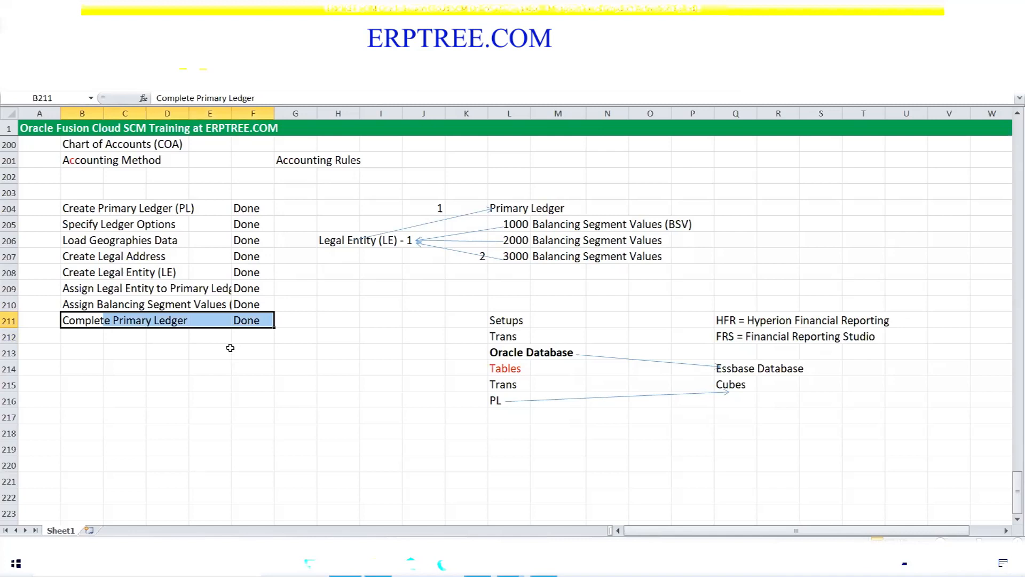
Step: Add the checklist entries "Assign GL Roles to User" in B212 and "Assign Primary Ledger to GL Roles" in B213
left_click(93, 337)
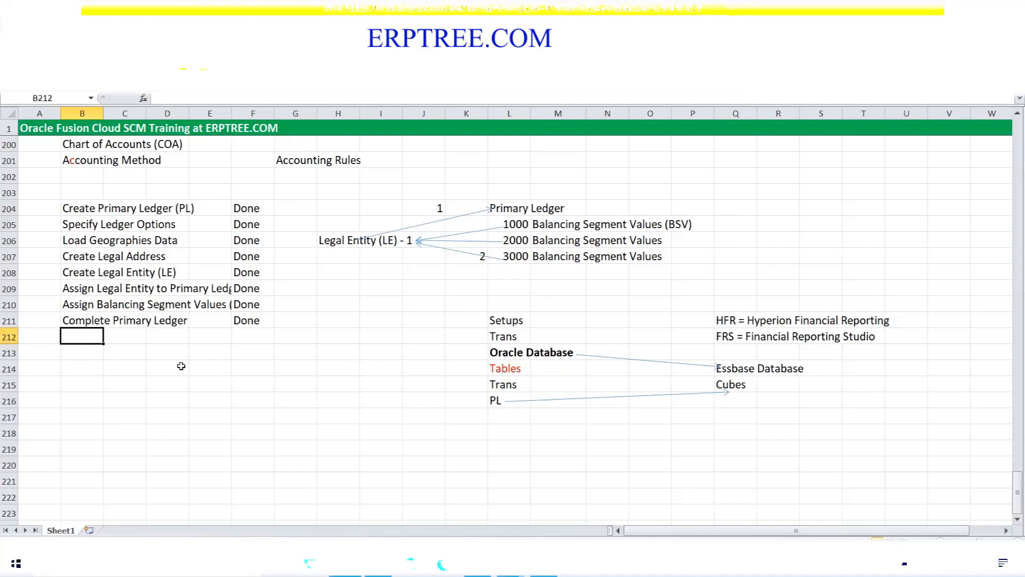
type("Assign")
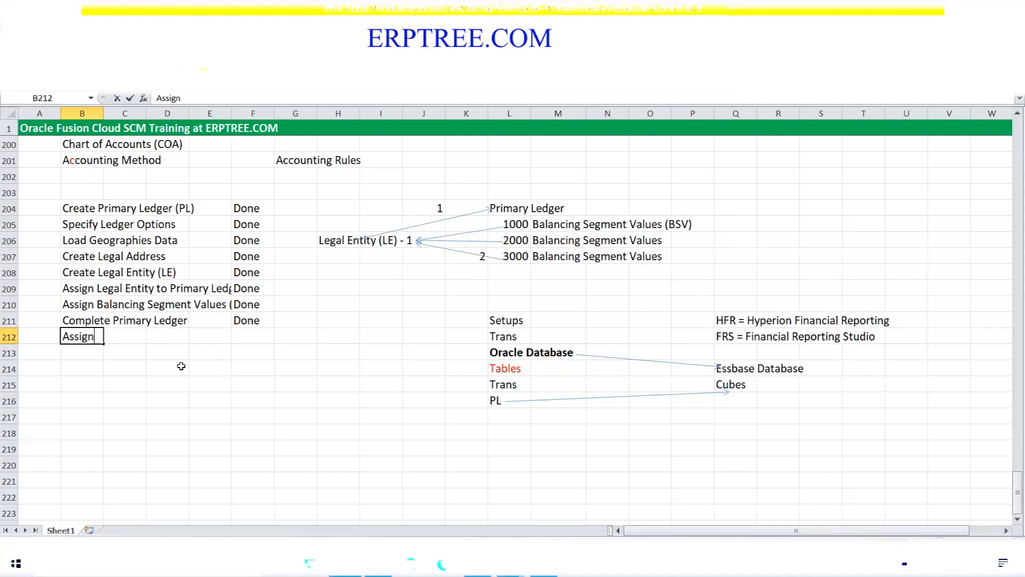
type(" GL Roles to User")
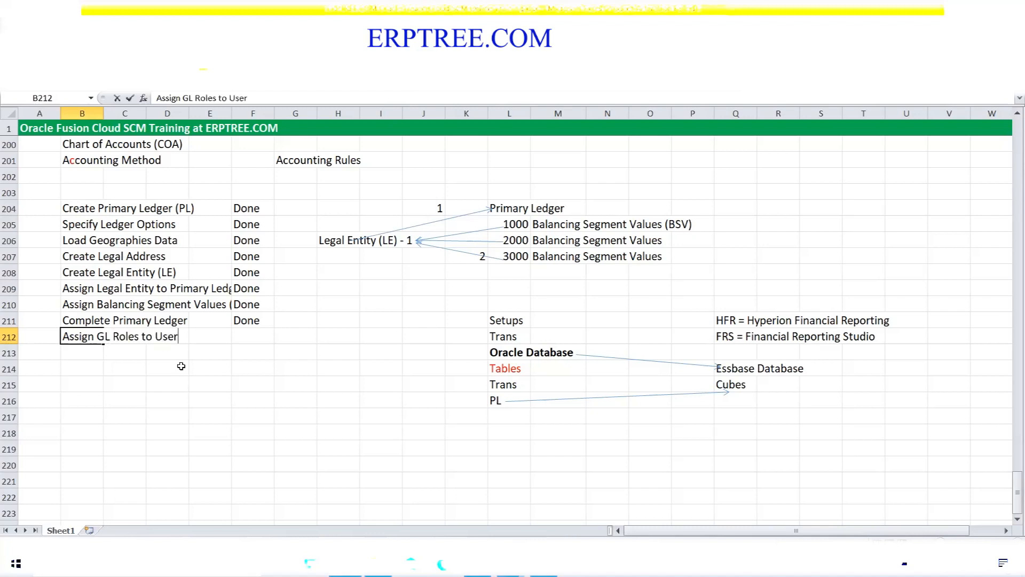
key("Return")
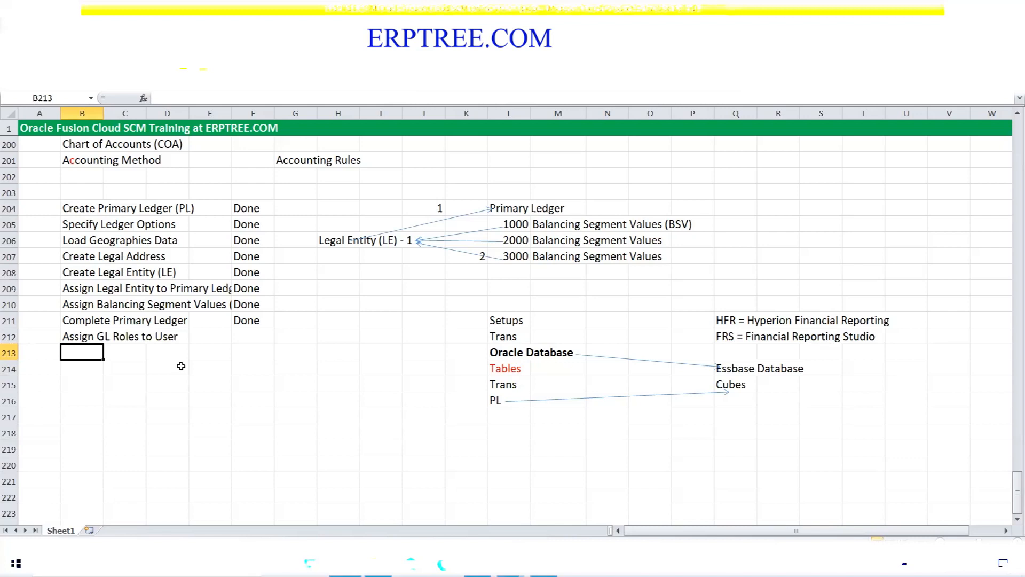
type("Assign Primary")
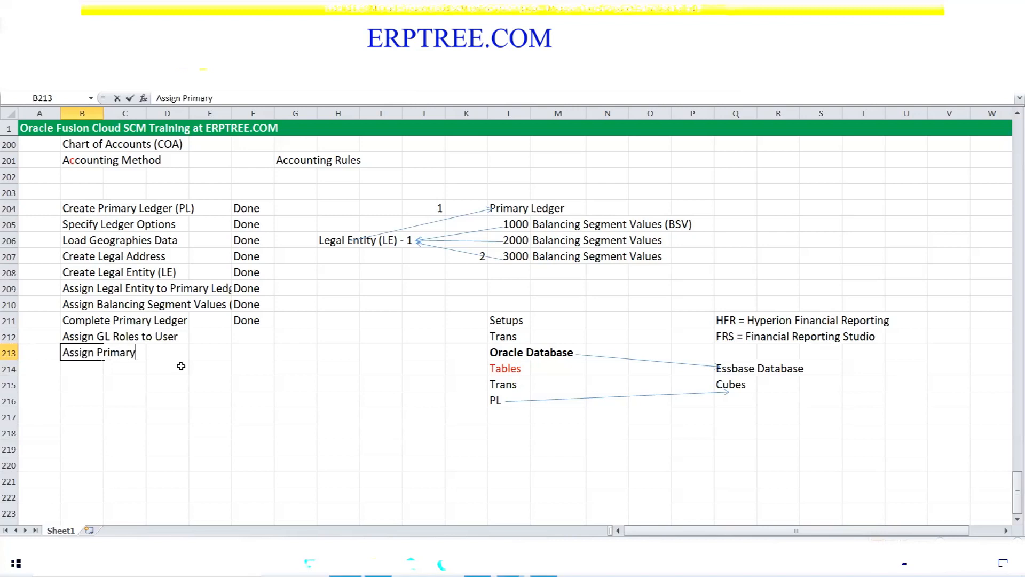
type(" Ledger to GL Roles")
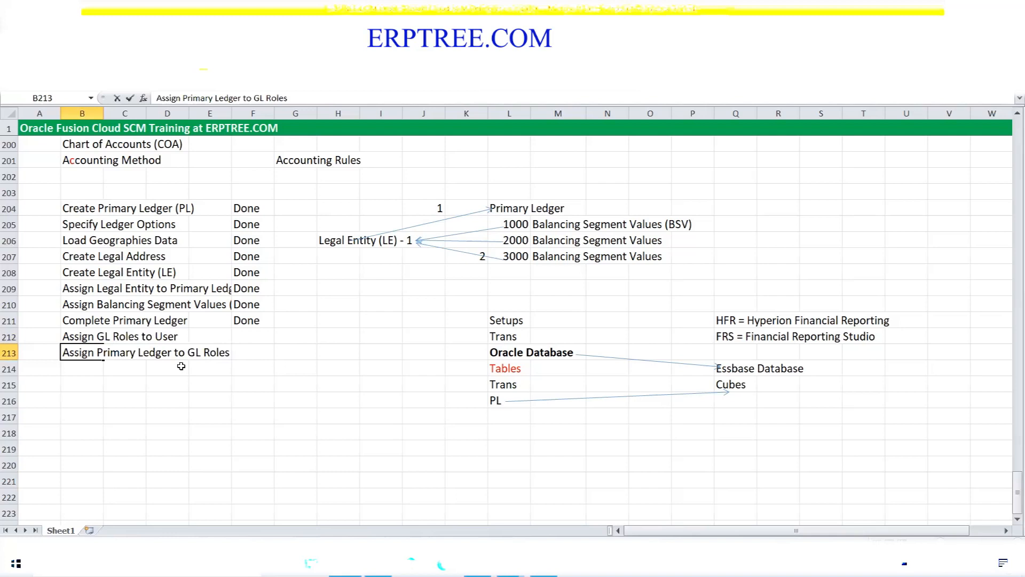
key("Return")
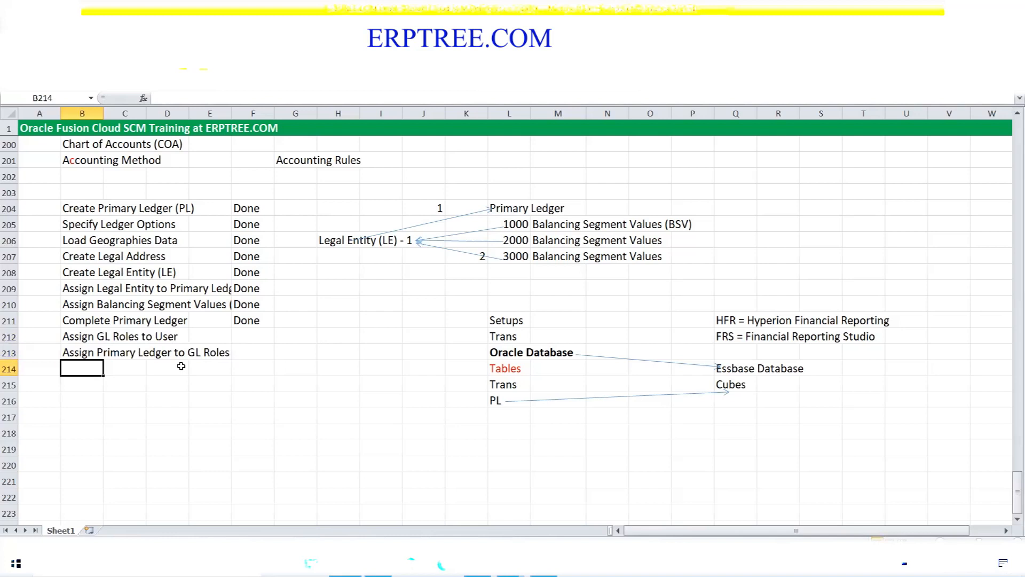
Step: Add the checklist entries "Open GL Periods" in B214 and "Create Journal" in B216
type("Open")
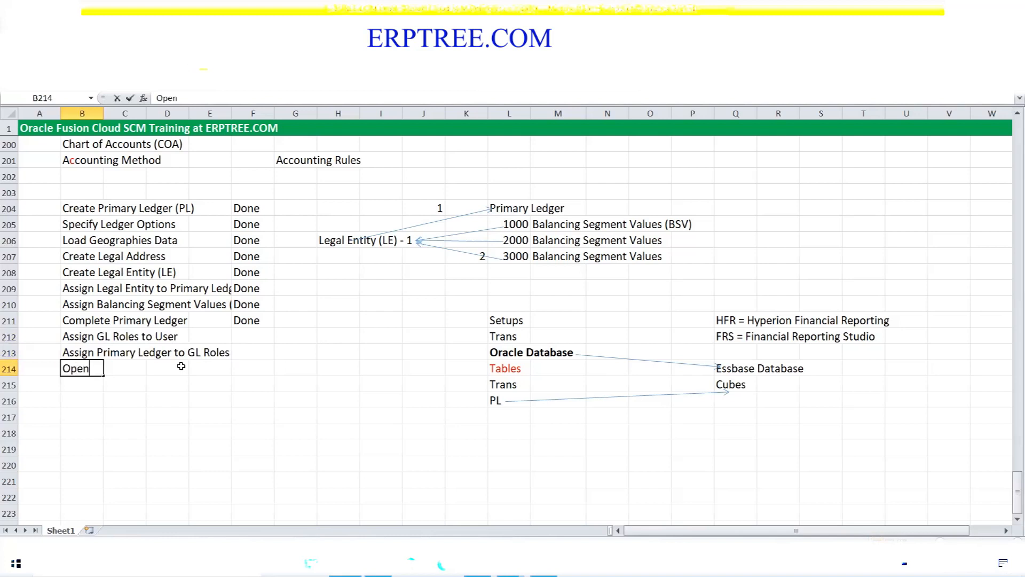
type(" GL Periods")
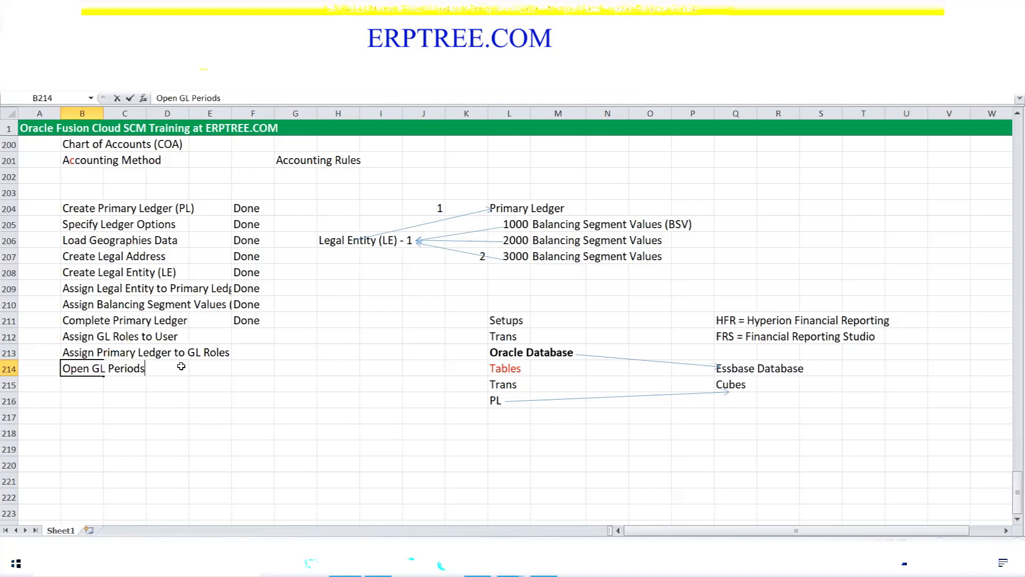
key("Return")
key("Return")
type("Create")
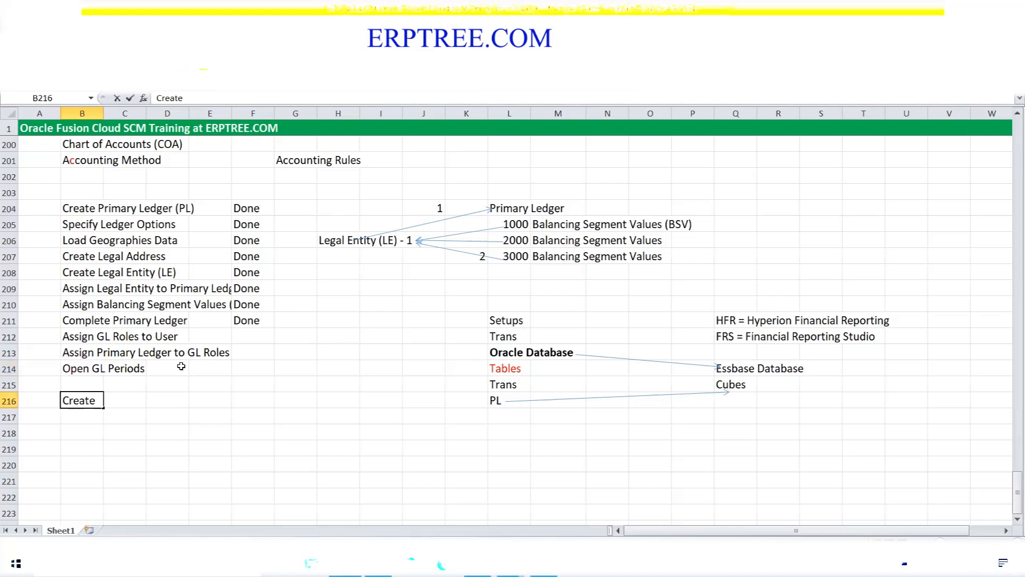
type(" Journal")
key("ctrl+Return")
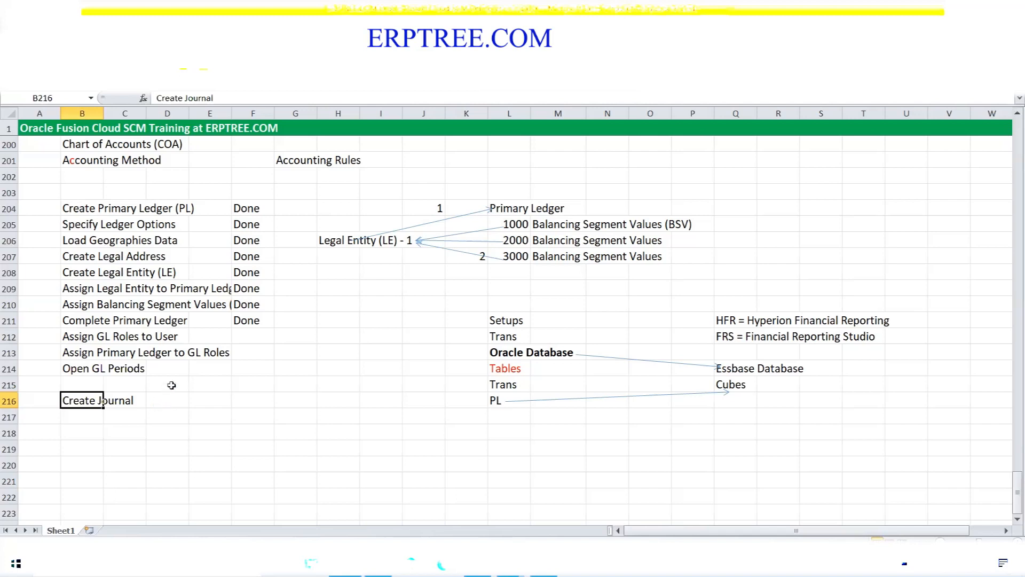
Step: Enter the heading "GL Seeded Roles" in cell H213 and make it bold
left_click_drag(81, 338, 156, 334)
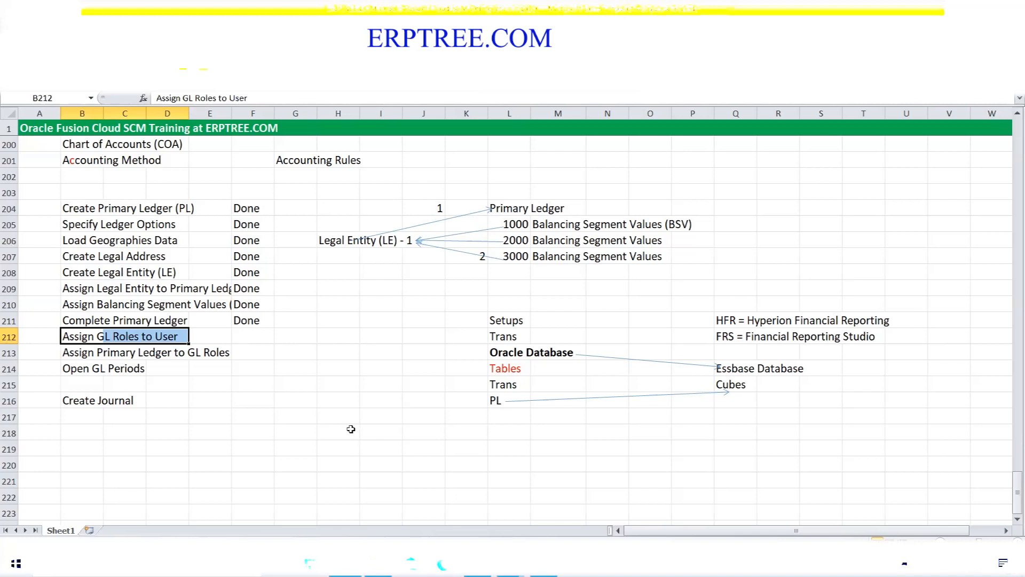
left_click(339, 349)
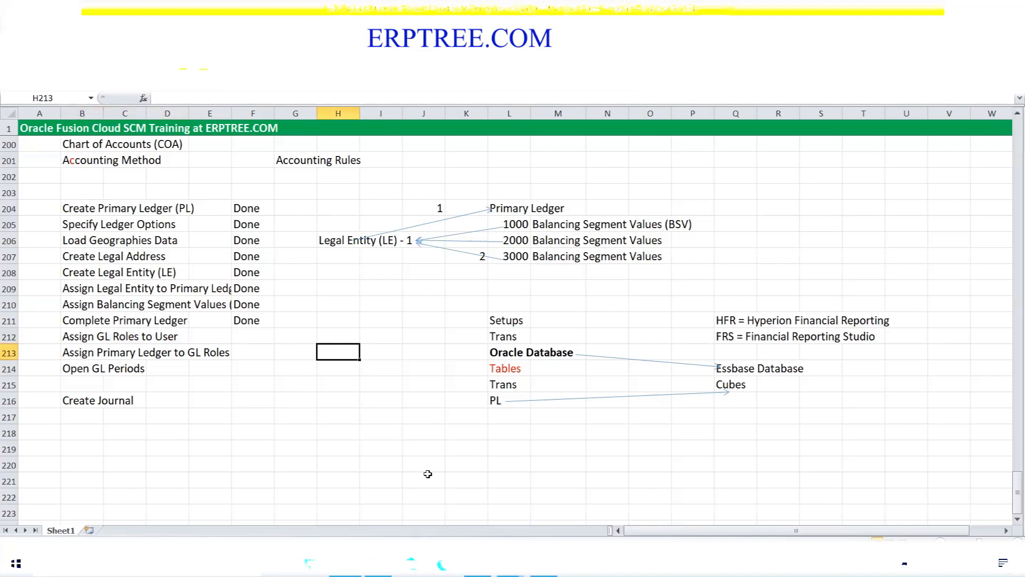
type("GL See")
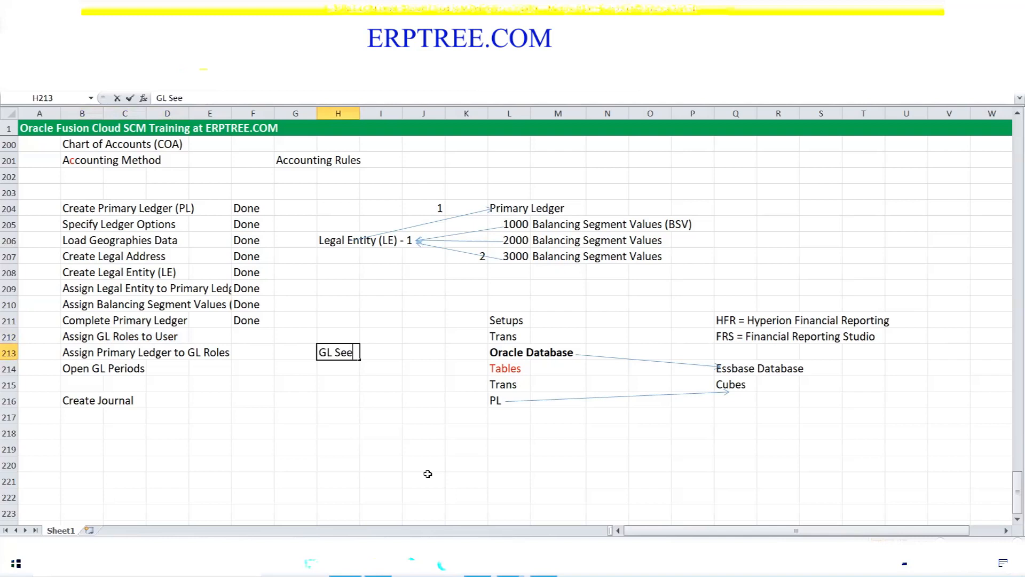
type("ded Roles")
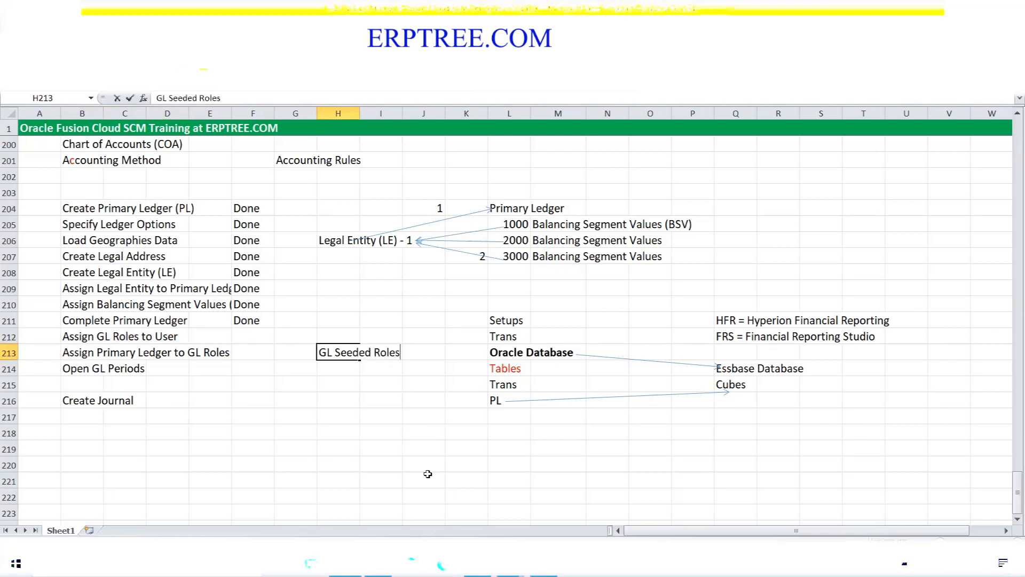
key("ctrl+Return")
key("ctrl+b")
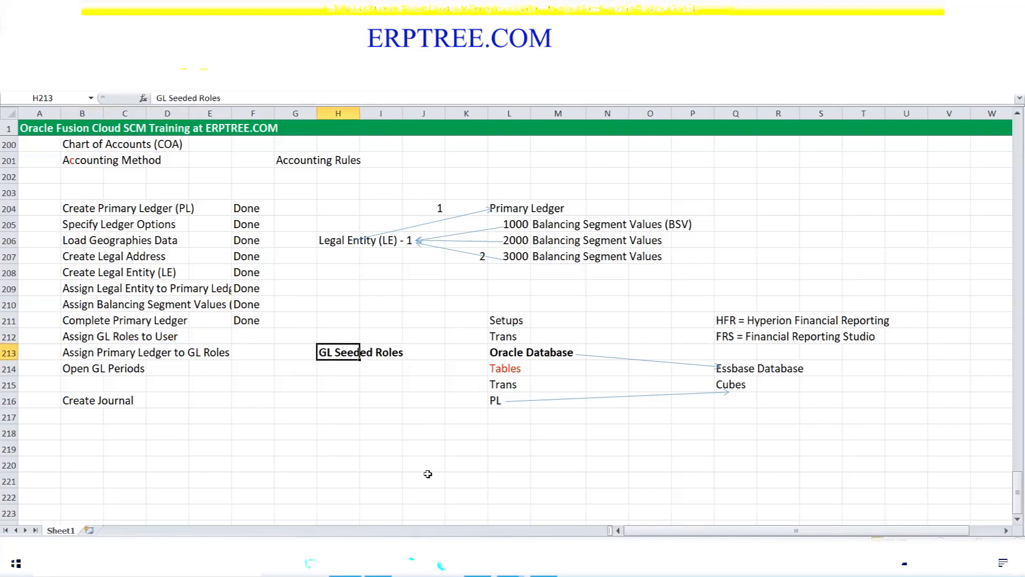
left_click(340, 367)
left_click(340, 353)
Step: Switch to Oracle Fusion Cloud Applications in the browser and open the Security Console from the Tools group
left_click(478, 563)
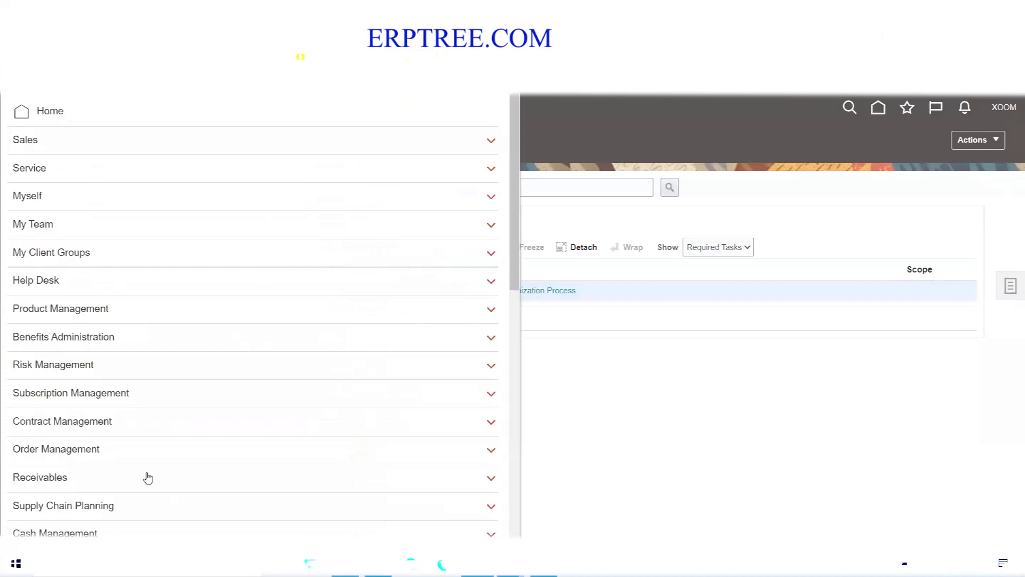
scroll(170, 410, "down", 5)
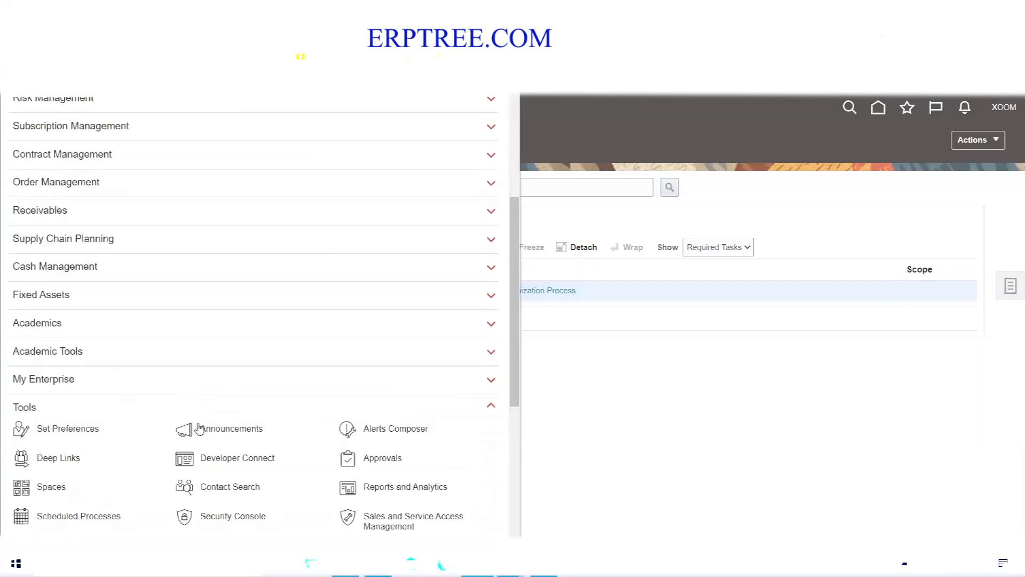
scroll(163, 427, "down", 3)
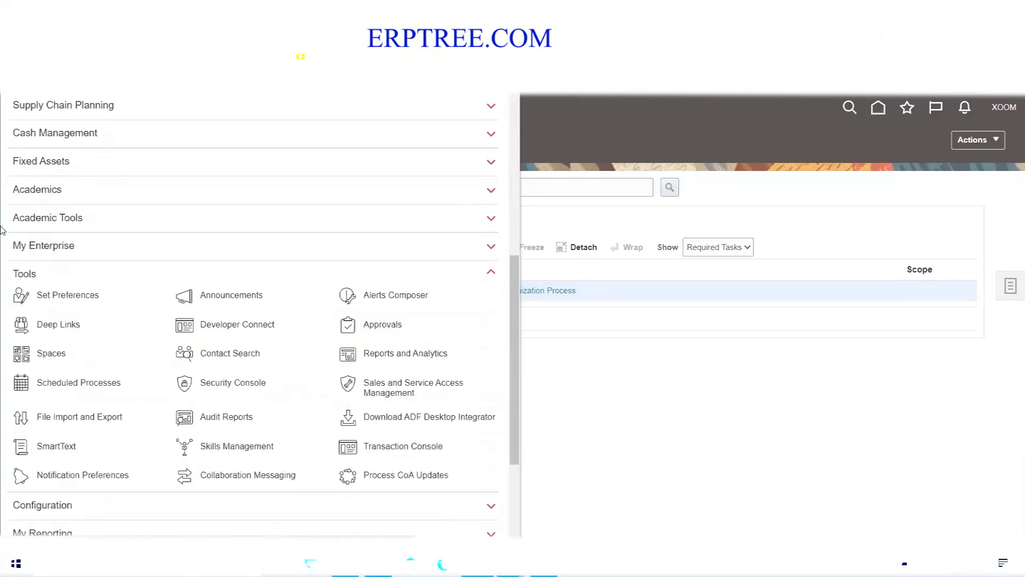
left_click(25, 274)
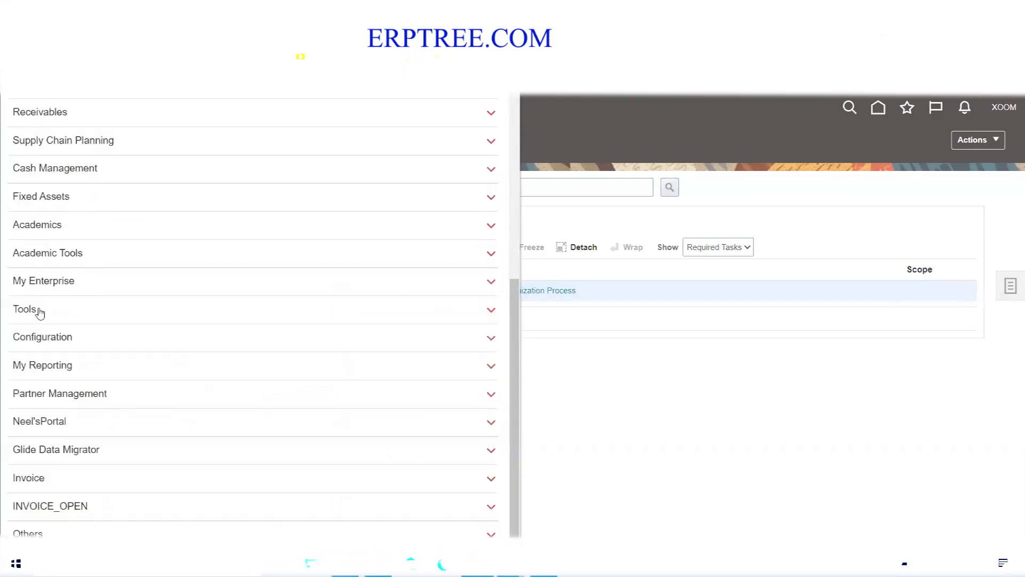
left_click(38, 309)
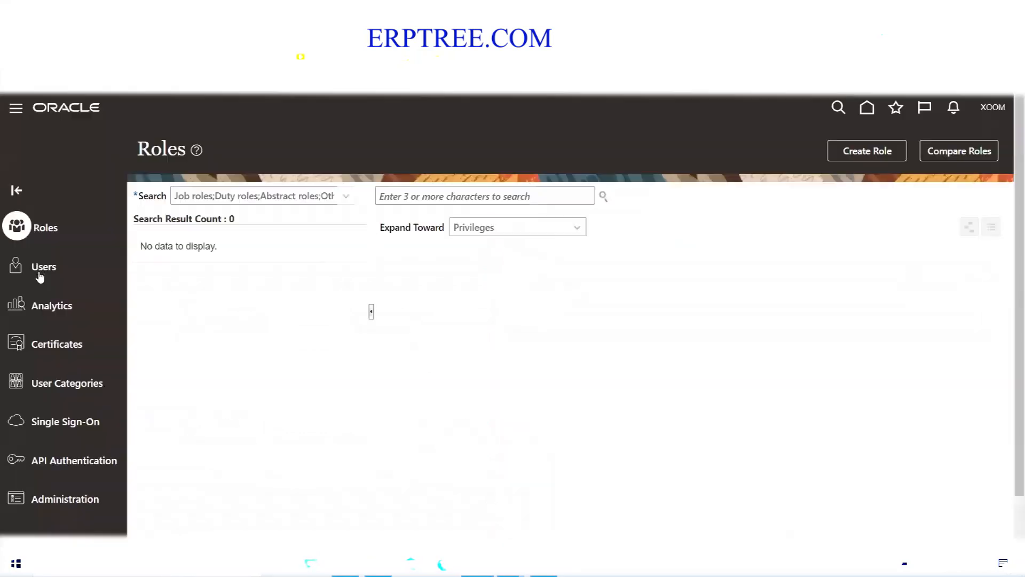
Step: Search the Security Console's user accounts for the user name XOOM
left_click(42, 268)
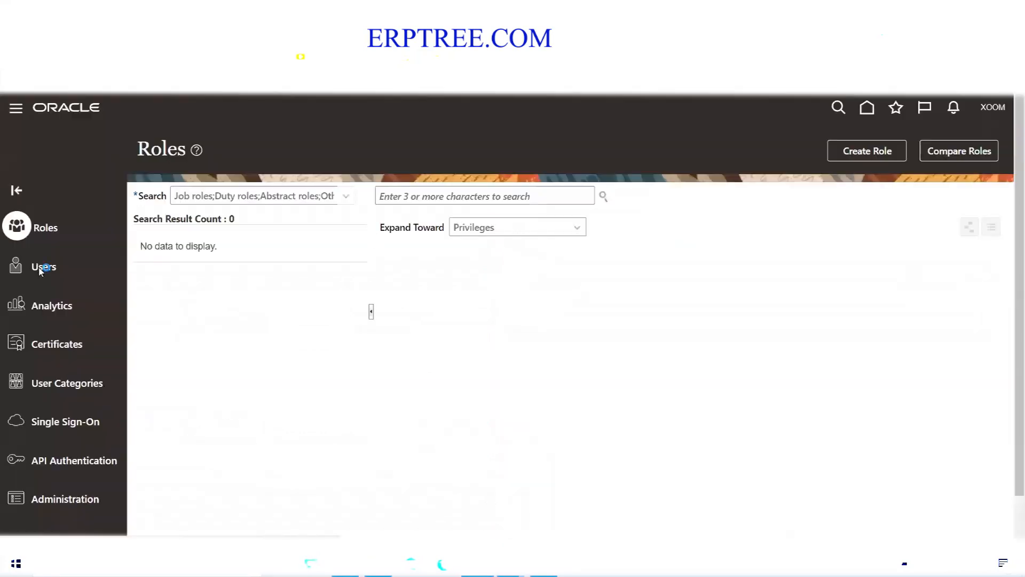
left_click(507, 198)
type("ZOO")
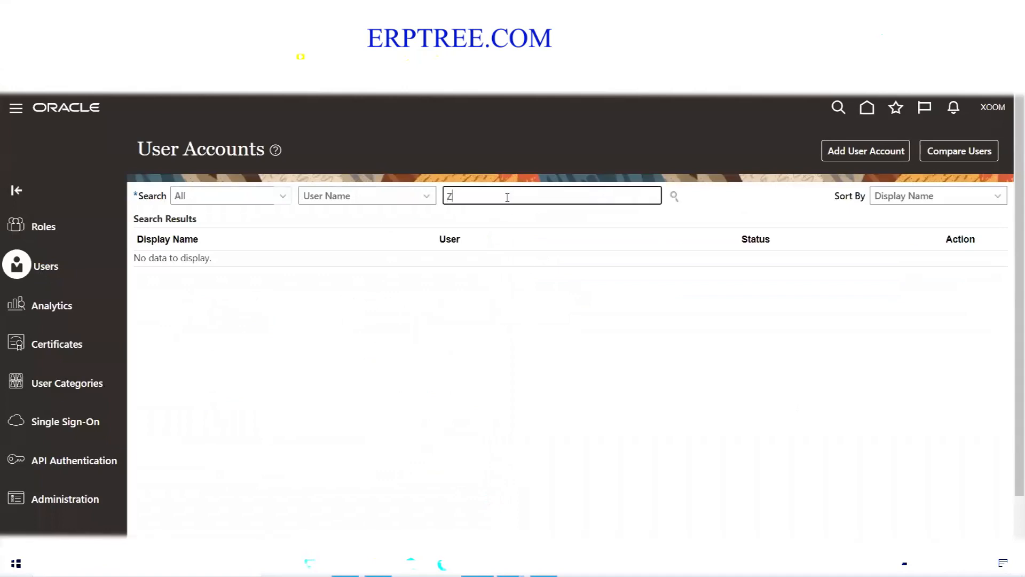
key("BackSpace")
key("BackSpace")
key("BackSpace")
type("XOOM")
left_click(675, 196)
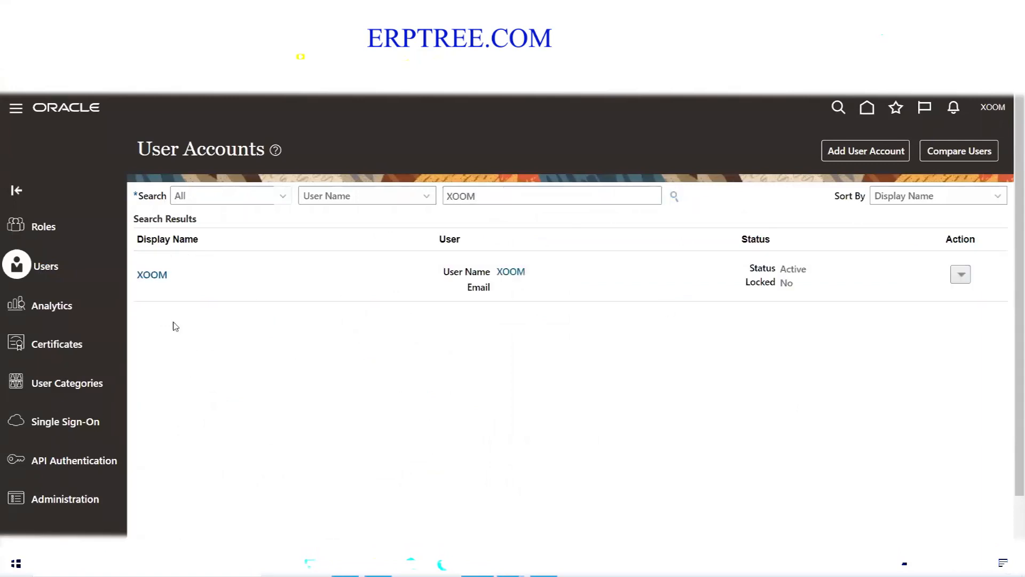
Step: Open the XOOM user account for editing and start adding a role to it
left_click(159, 273)
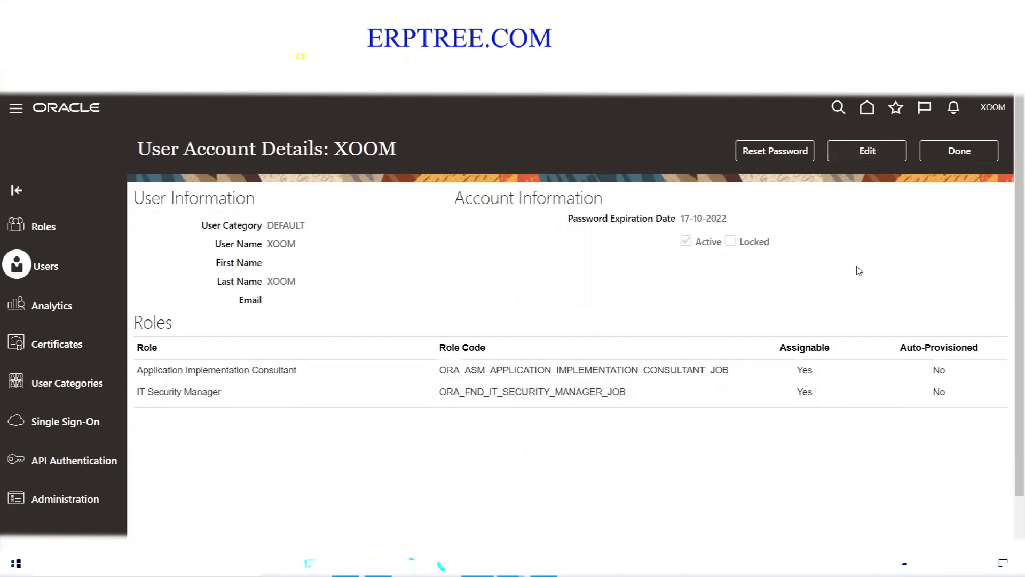
left_click(875, 151)
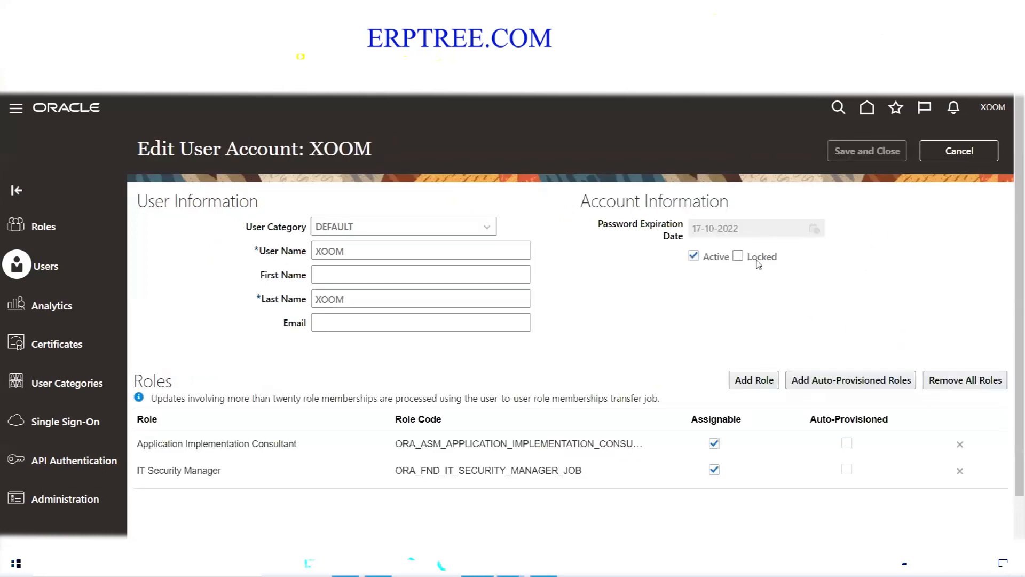
left_click(749, 383)
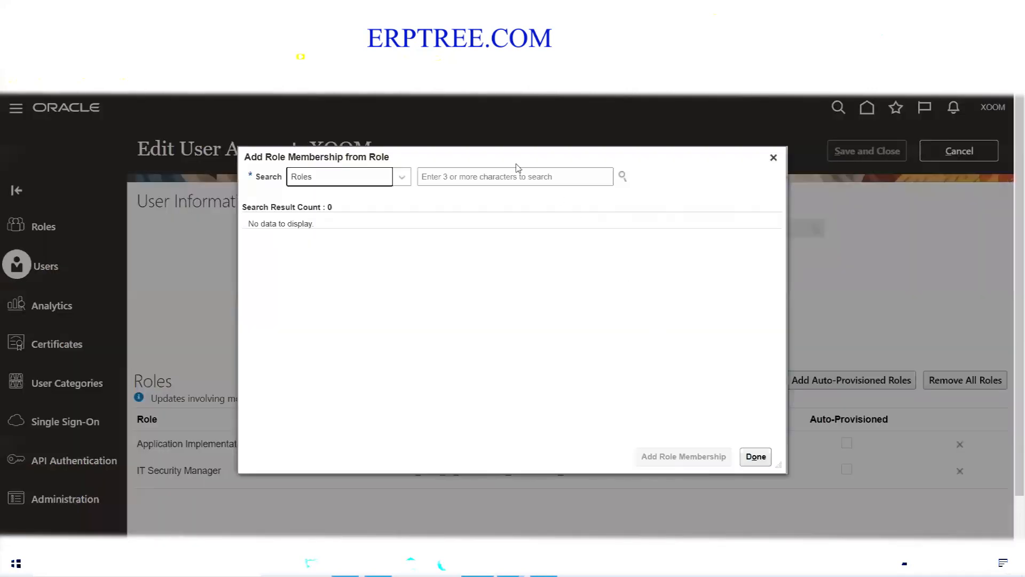
Step: Search the roles for General Accounting Manager and choose the suggestion with code ORA_GL_GENERAL_ACCOUNTING_MANAGER_JOB
left_click(519, 177)
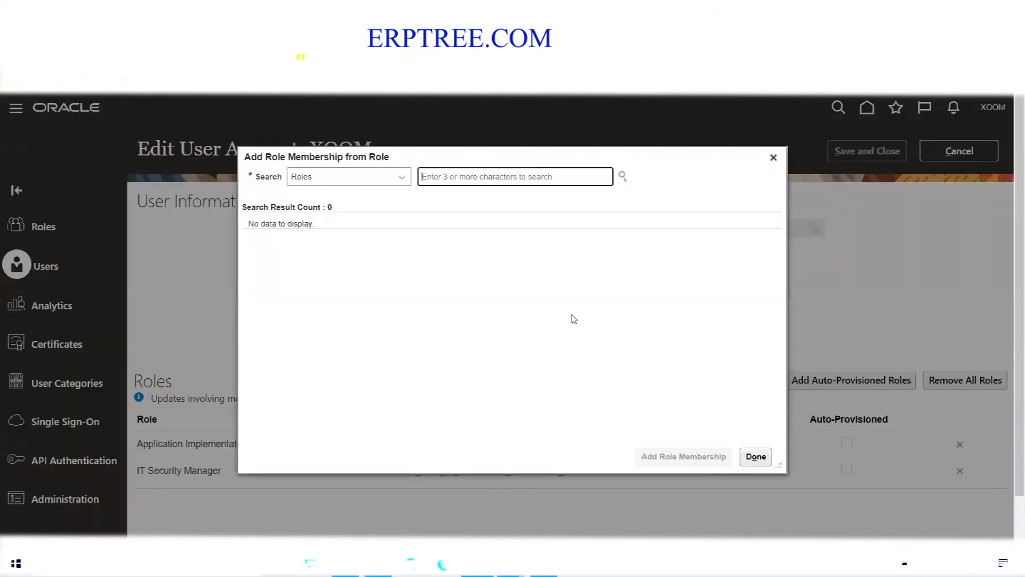
type("Genera")
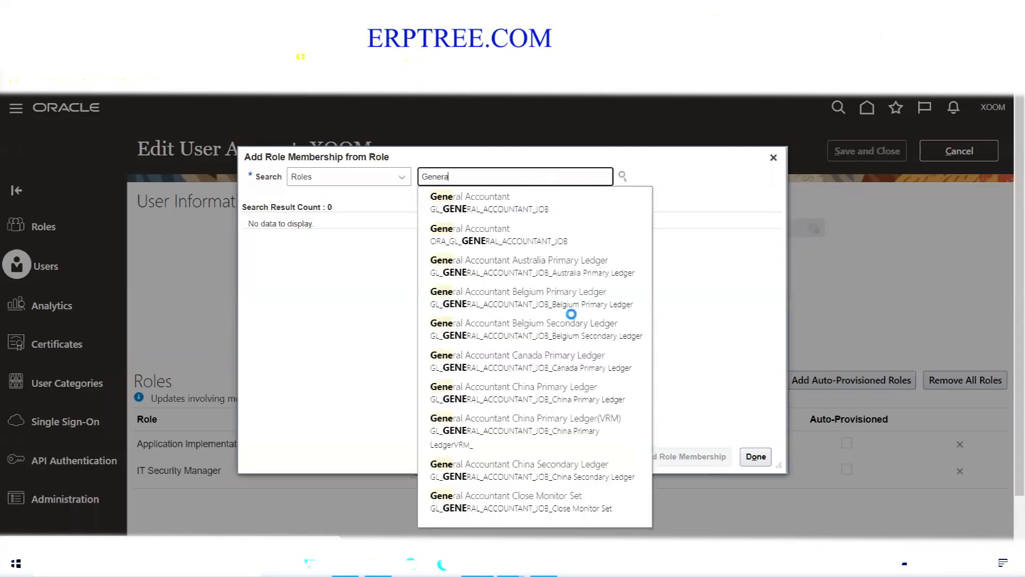
type("l")
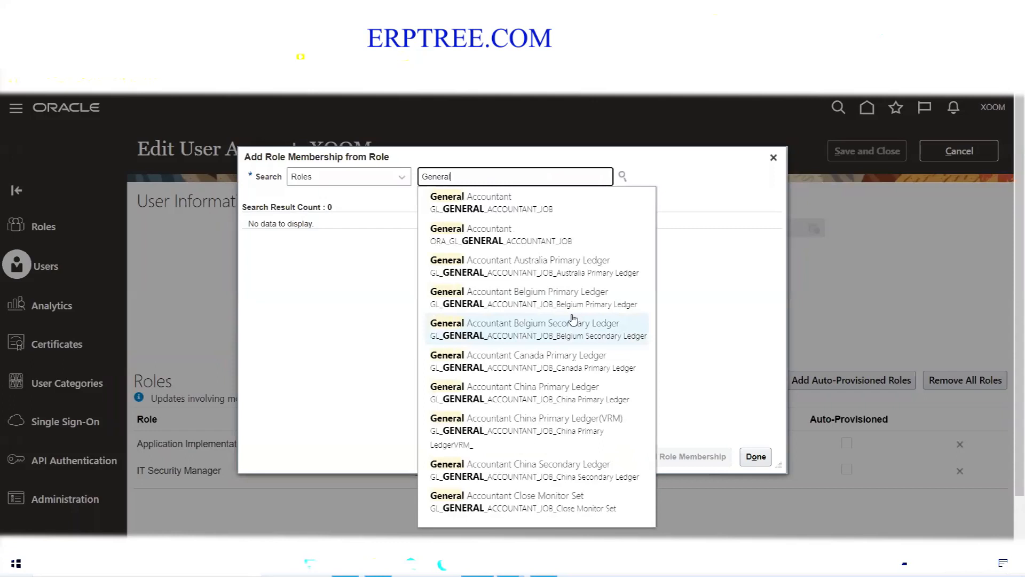
type(" Acco")
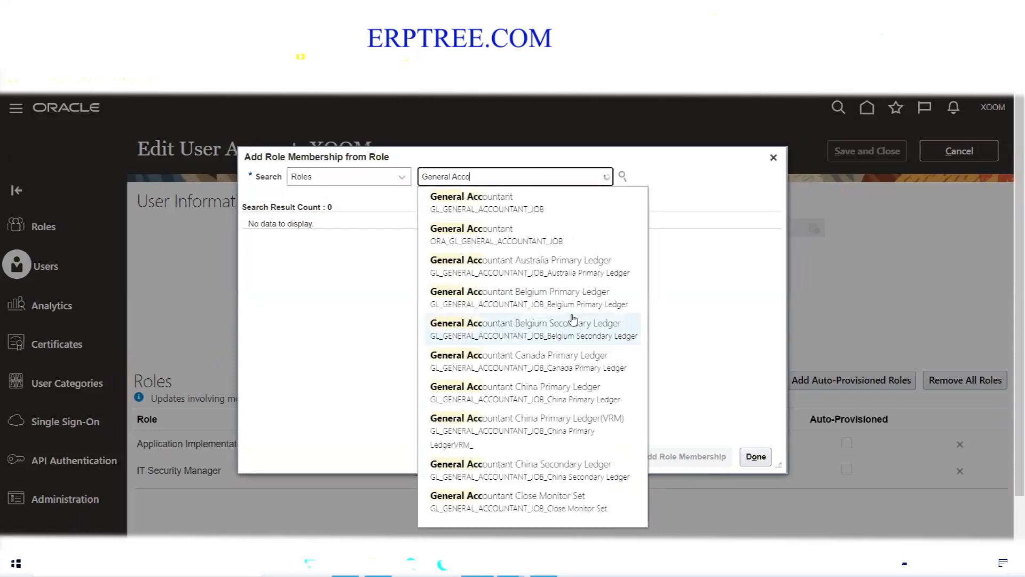
type("unt")
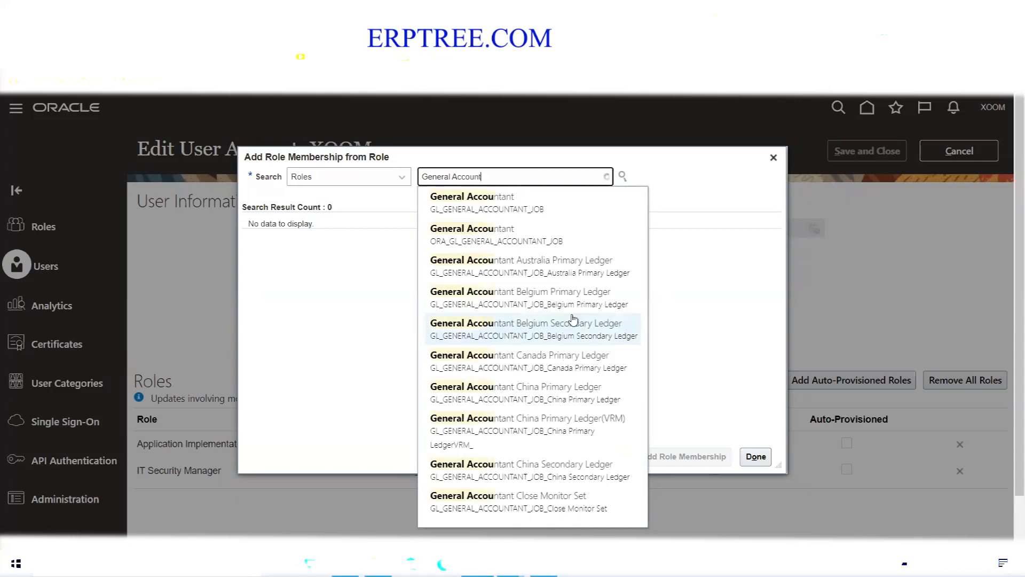
type("ing")
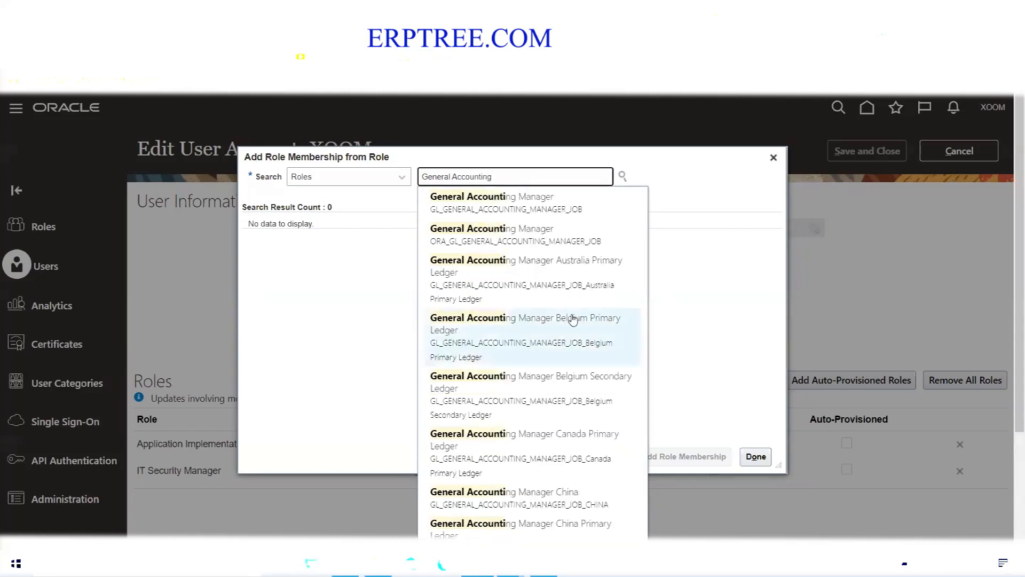
type(" M")
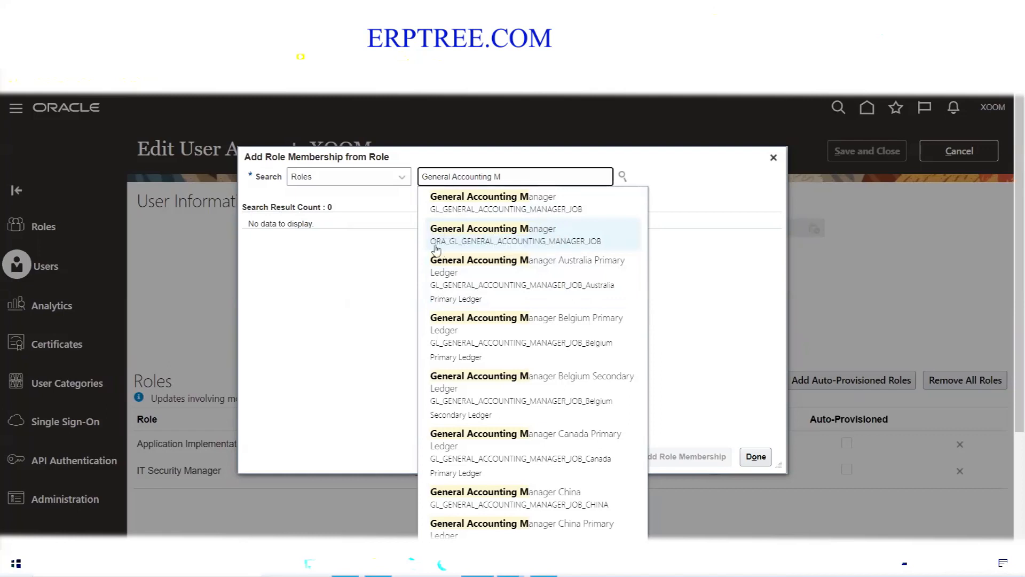
left_click(492, 239)
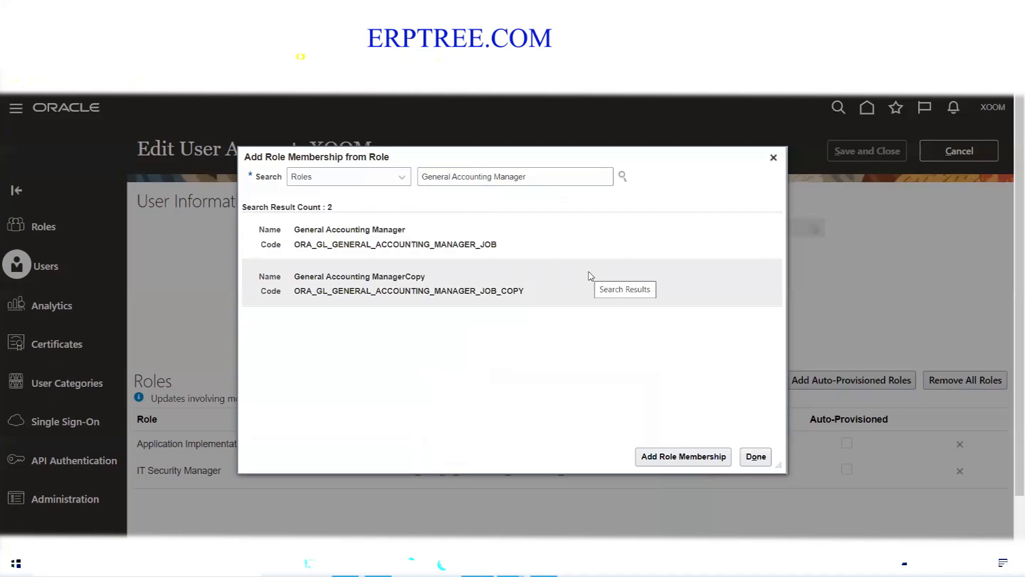
Step: Add the General Accounting Manager role (ORA_GL_GENERAL_ACCOUNTING_MANAGER_JOB) to the XOOM user account and save the account
left_click(370, 236)
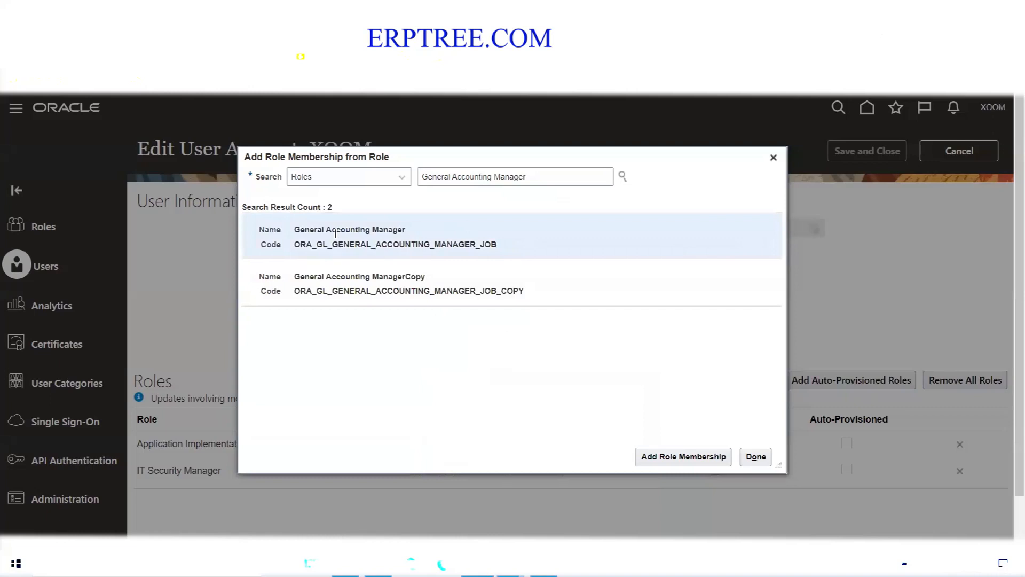
left_click(684, 458)
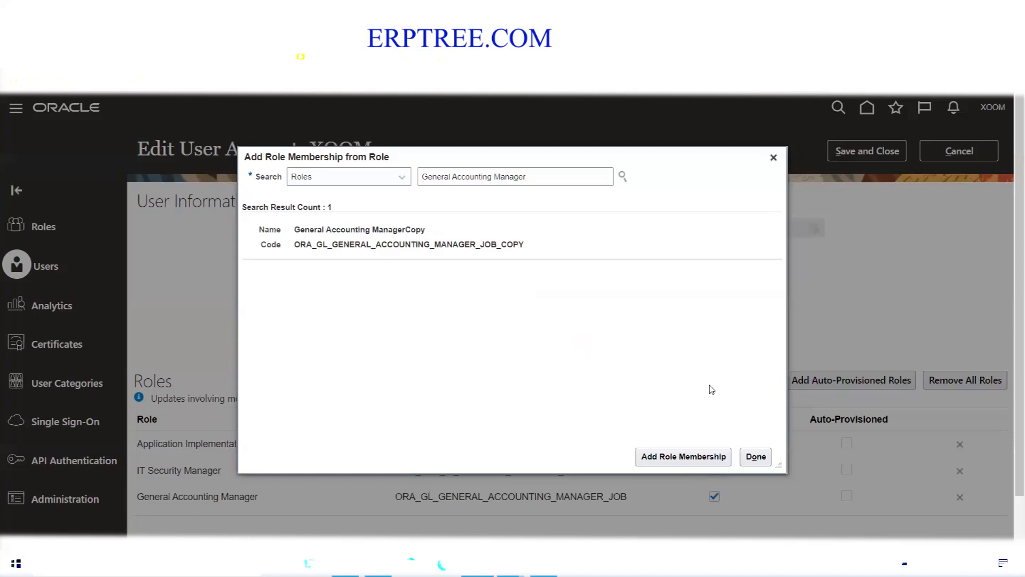
left_click(755, 457)
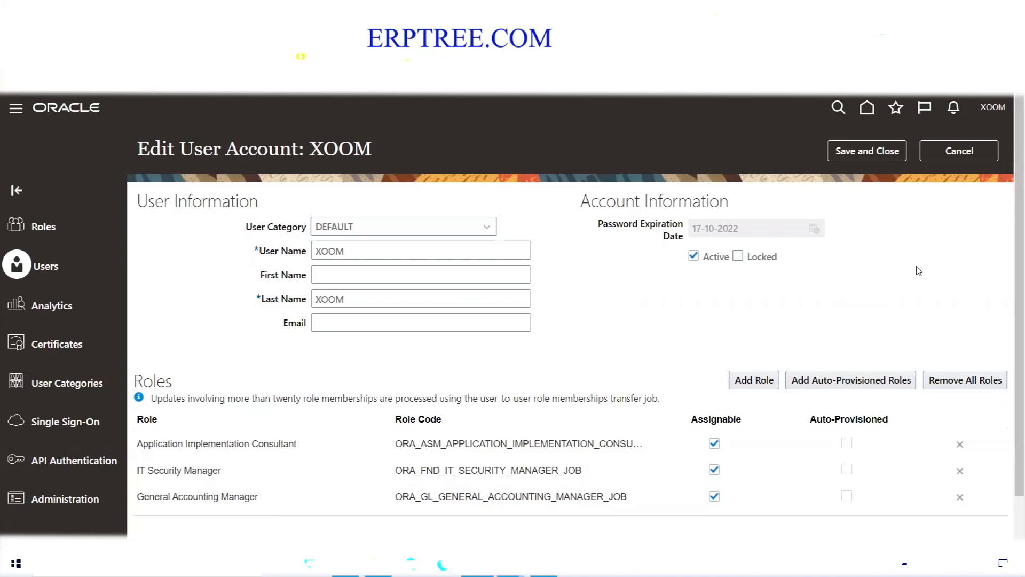
left_click(856, 155)
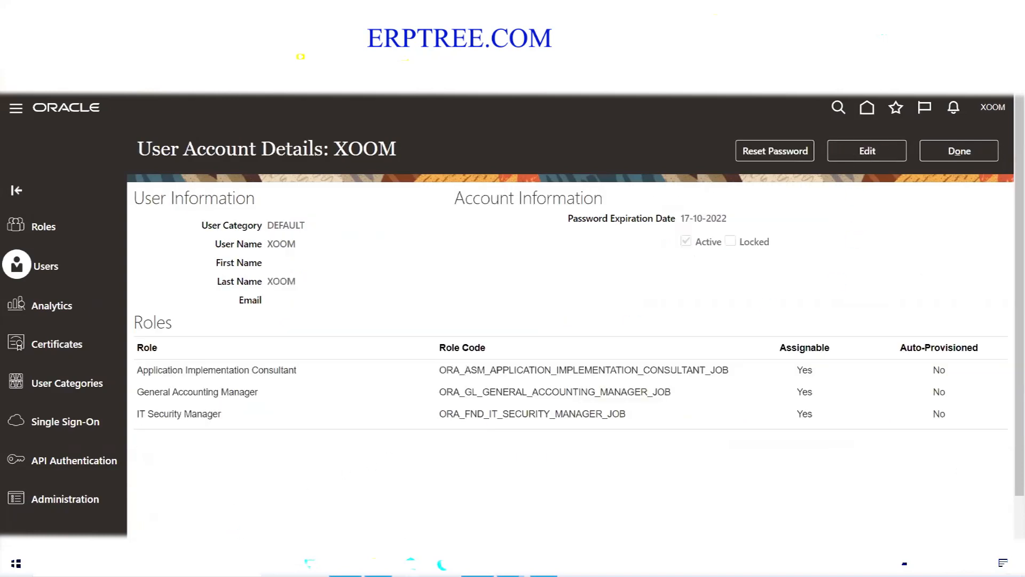
Step: Switch to the Excel notes and enter General Accounting Manager in cell H214 under the GL Seeded Roles heading
left_click(345, 565)
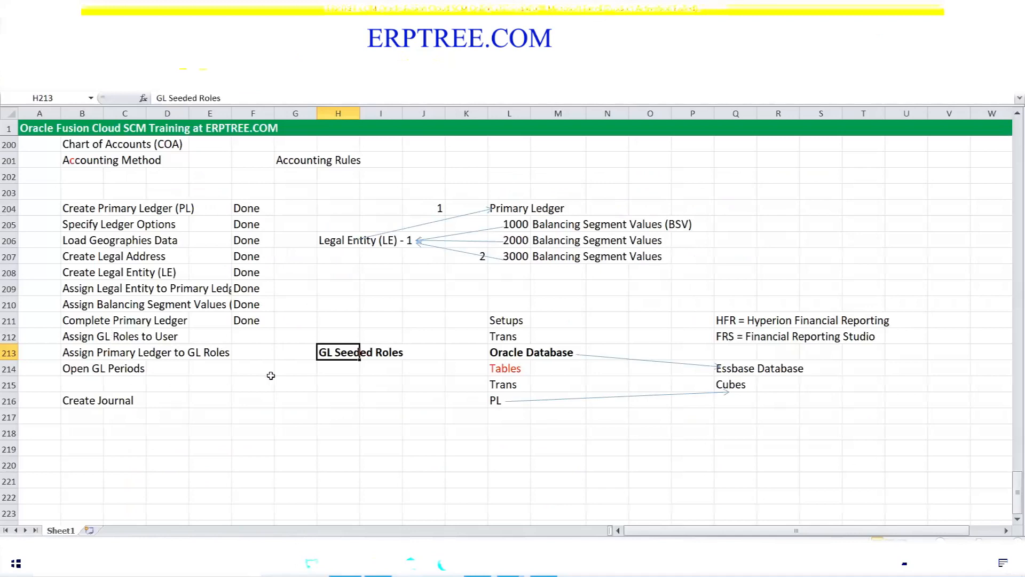
left_click(342, 367)
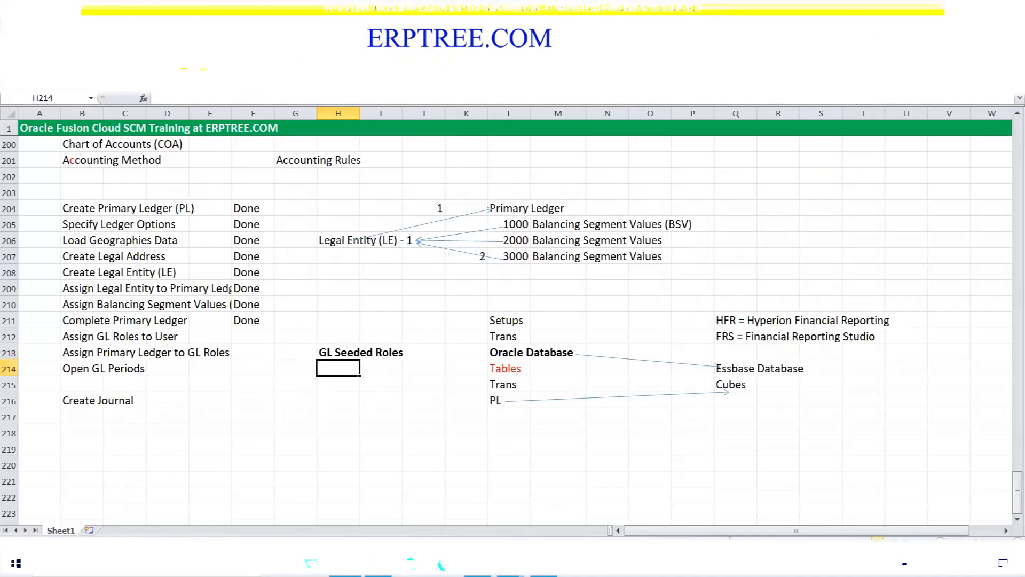
type("General Accounti")
type("anager")
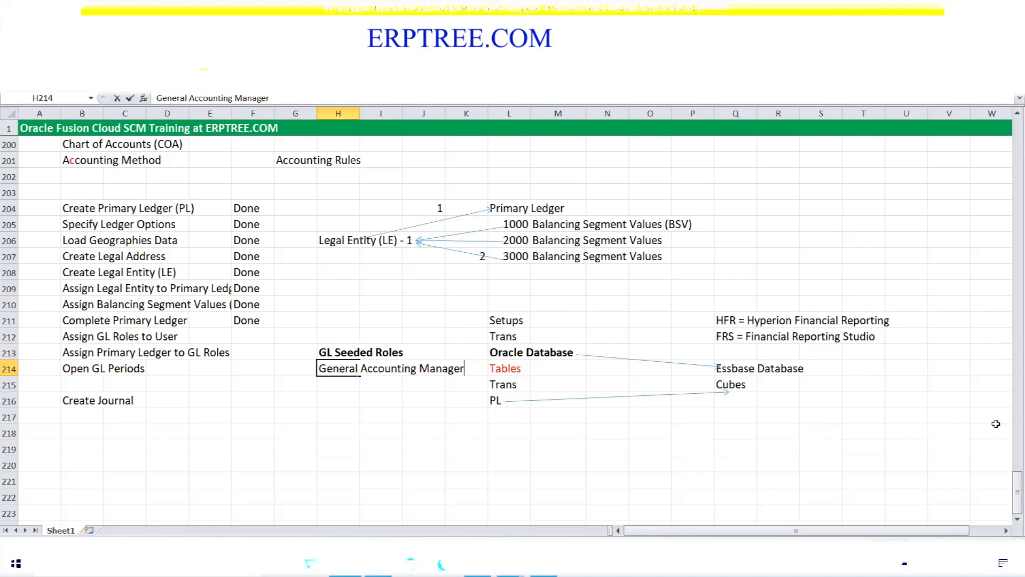
left_click(350, 386)
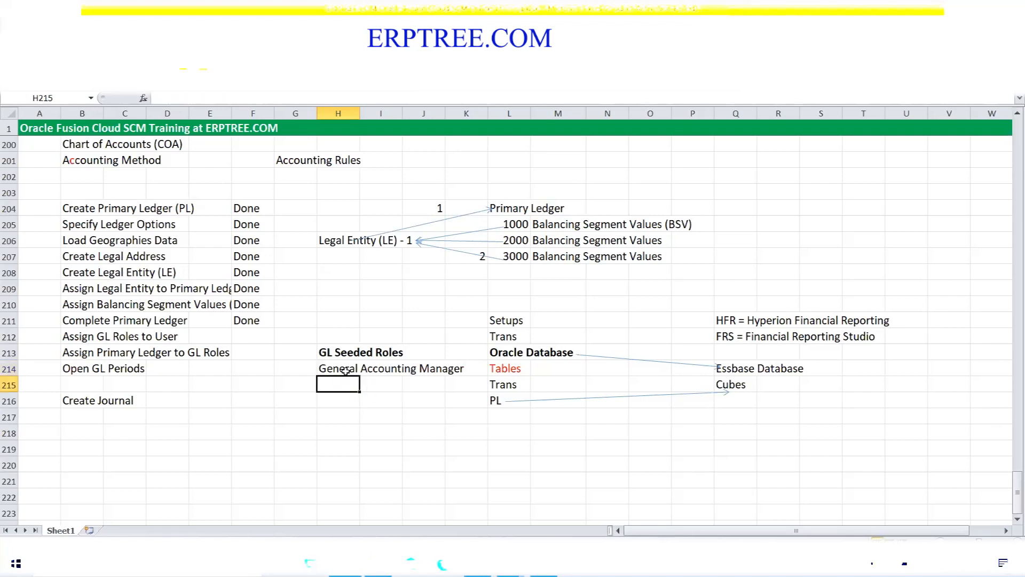
left_click(346, 370)
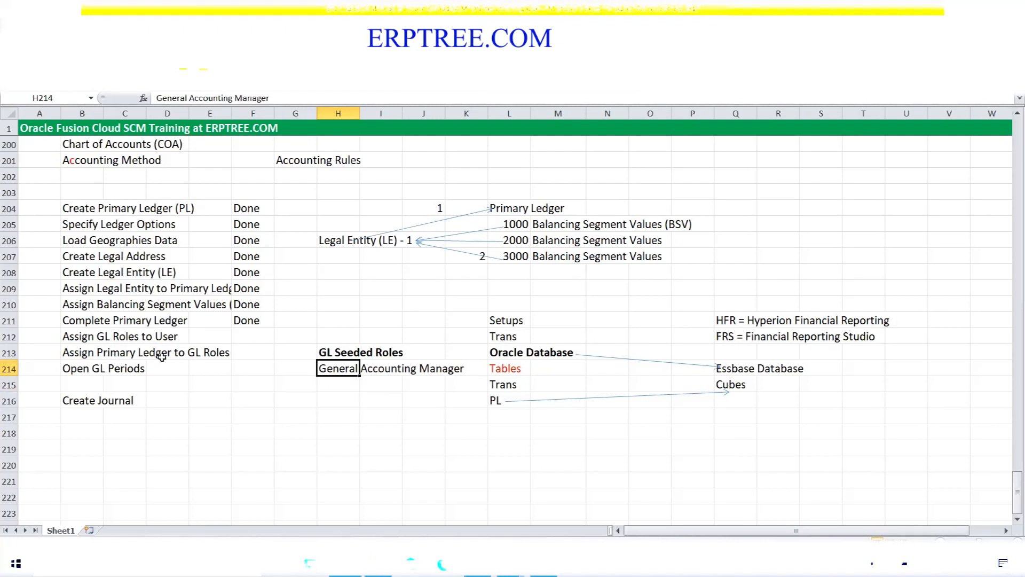
Step: Switch back to Oracle Fusion in the browser, close the XOOM account details and open Setup and Maintenance
key("alt+Tab")
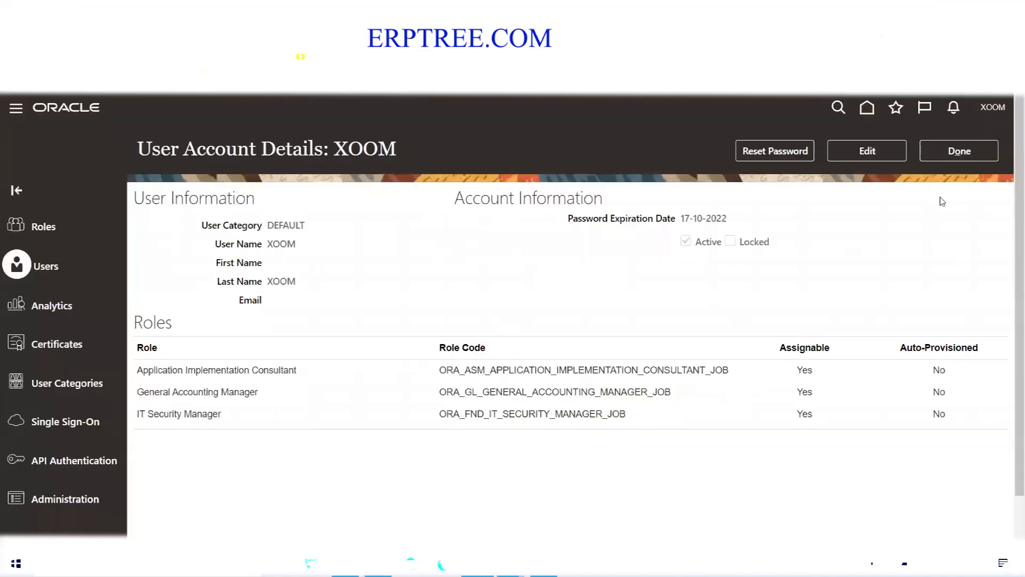
left_click(946, 151)
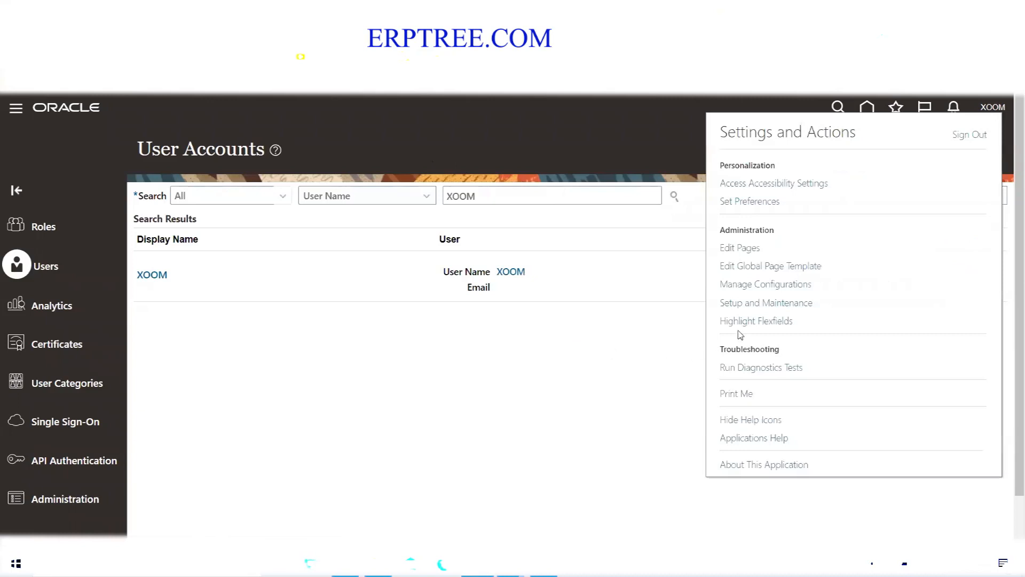
left_click(779, 309)
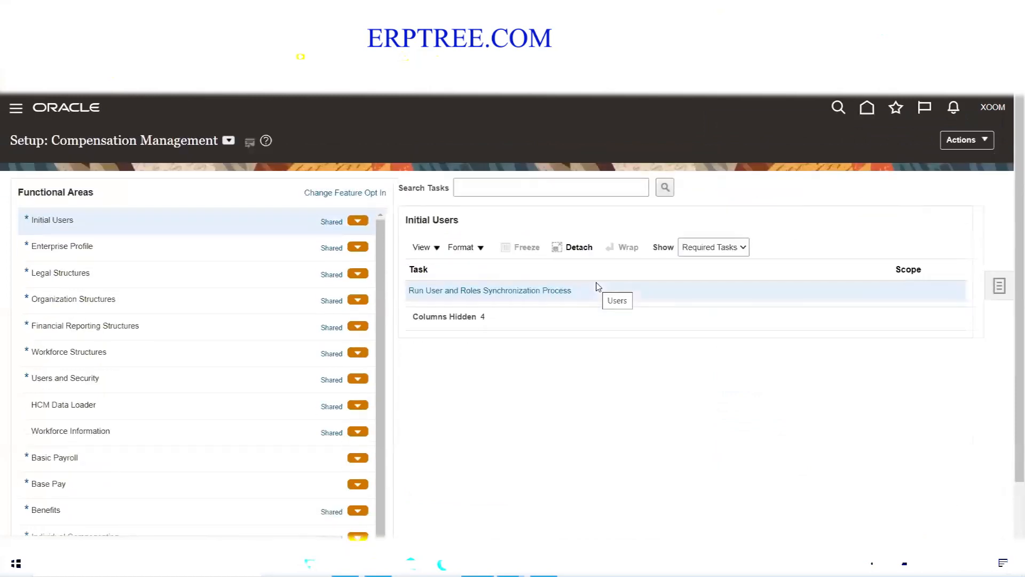
Step: Open the list of implementation projects and go to its overview page
left_click(997, 293)
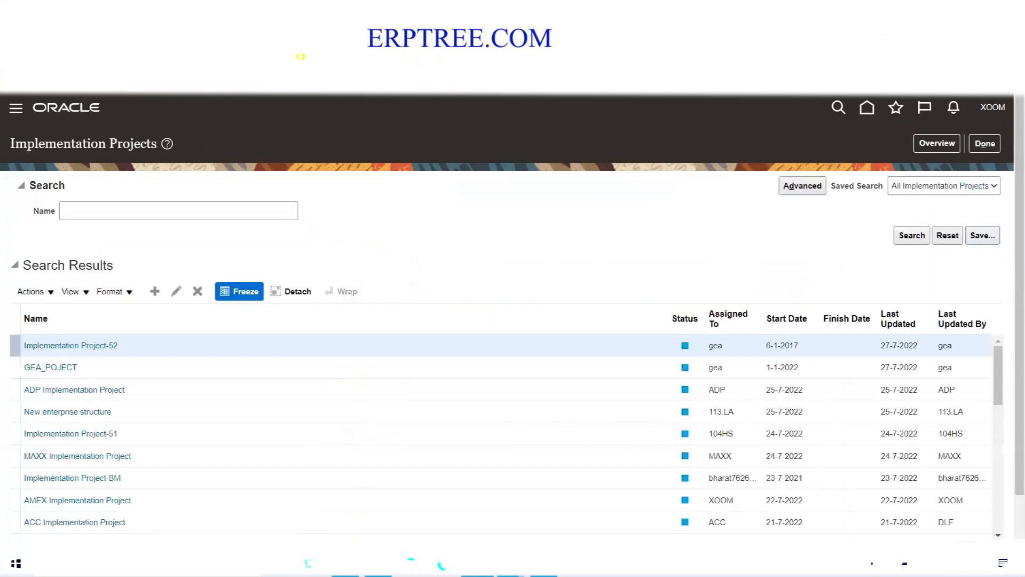
left_click(1013, 88)
left_click(971, 159)
left_click(636, 246)
left_click(938, 153)
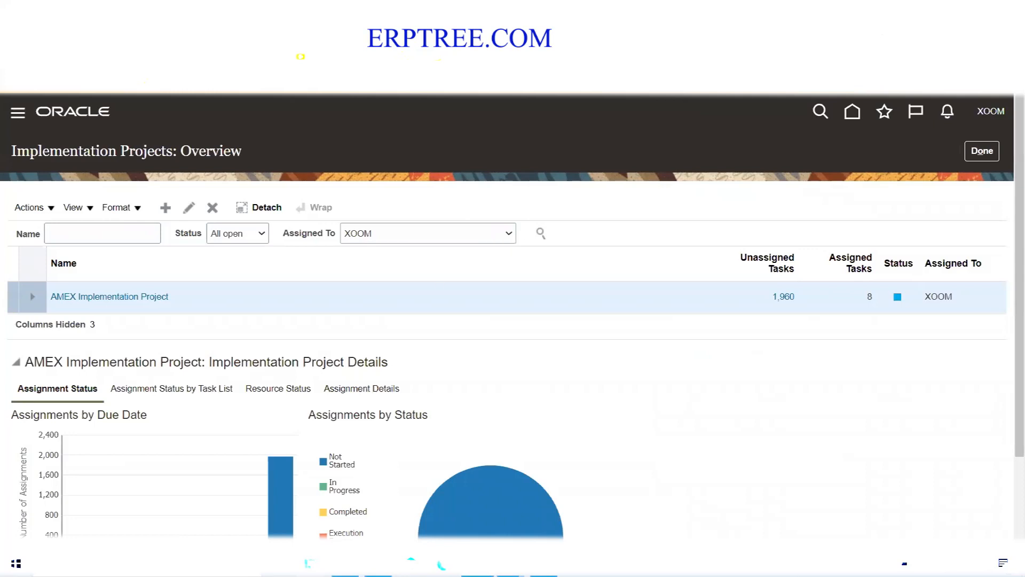
Step: Switch to the Excel notes and enter "Primary Ledger: AMEX USA Primary Ledger" in cell N219
key("alt+Tab")
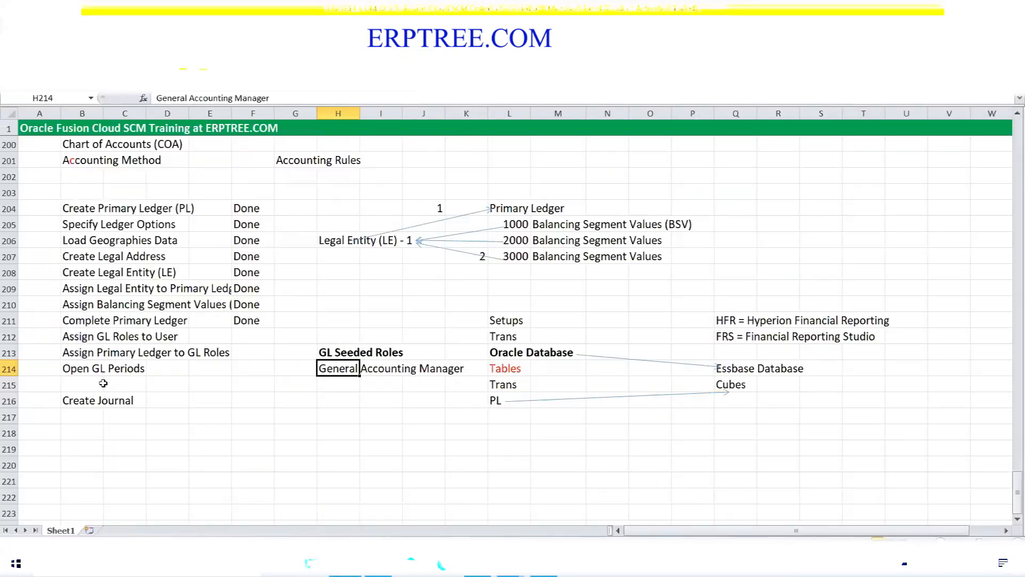
left_click_drag(78, 209, 171, 210)
left_click_drag(72, 319, 169, 319)
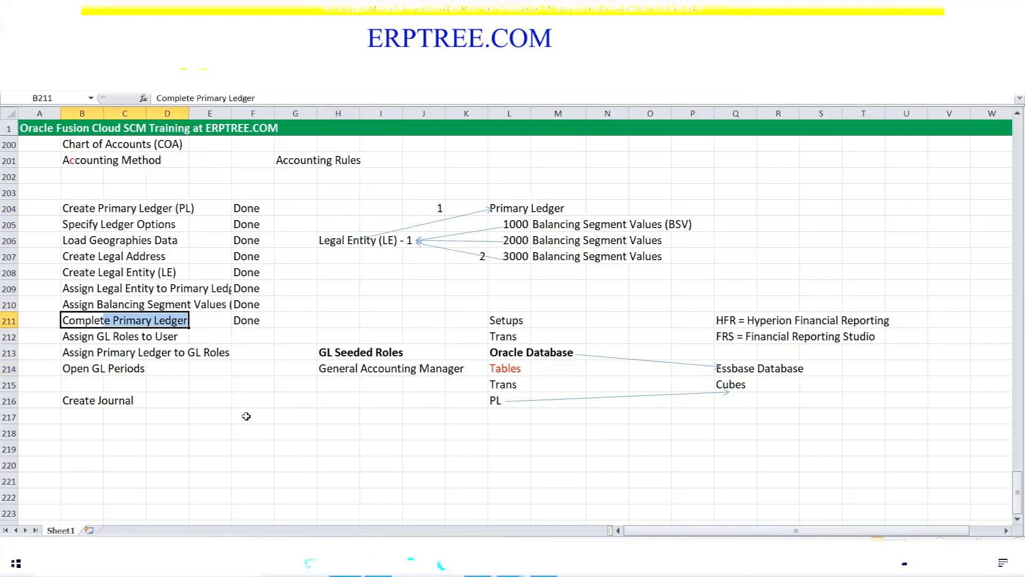
scroll(566, 486, "down", 2)
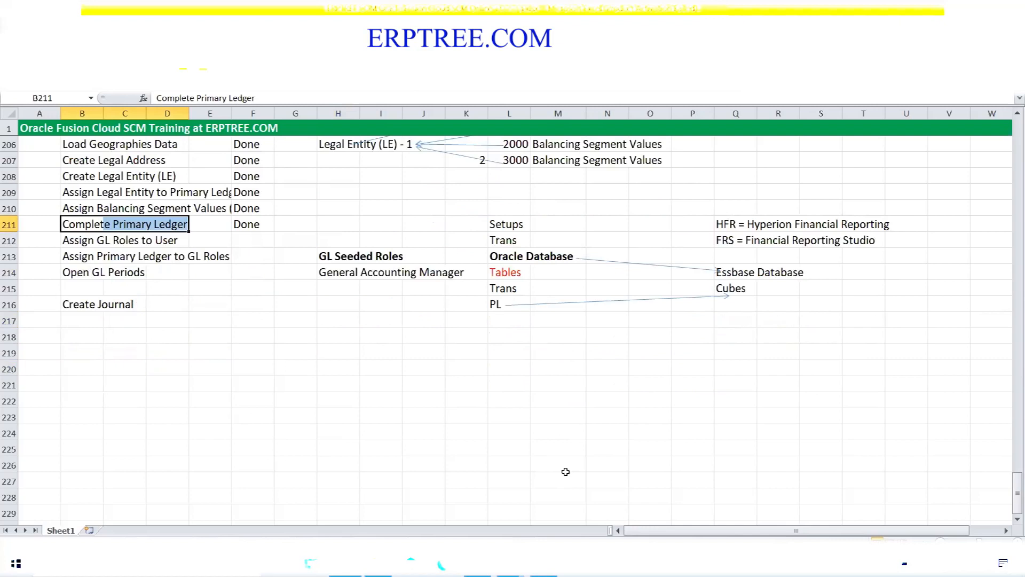
left_click(614, 353)
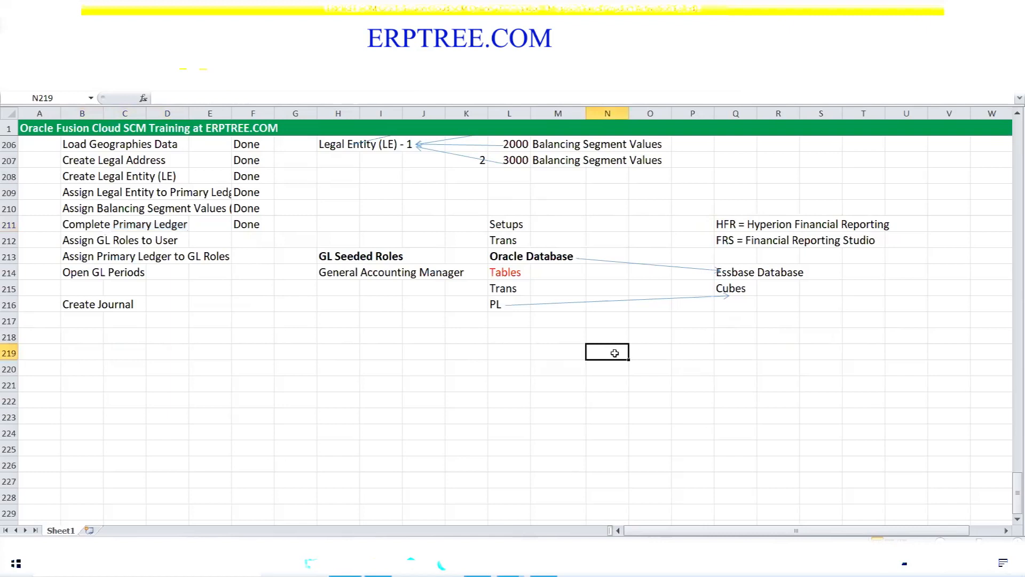
type("Primary")
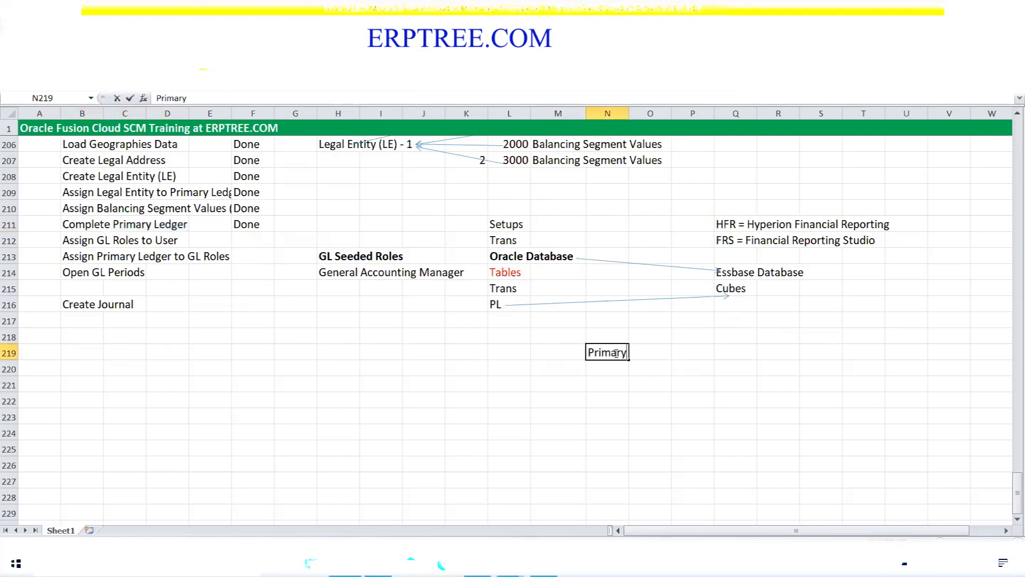
type(" Ledger: ")
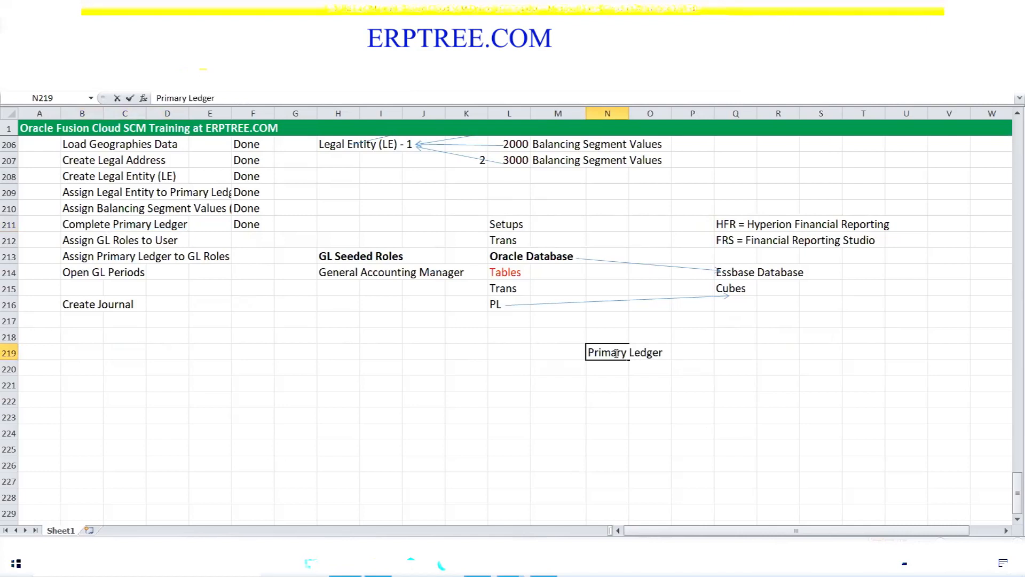
type("AMEX USA Primary Ledger")
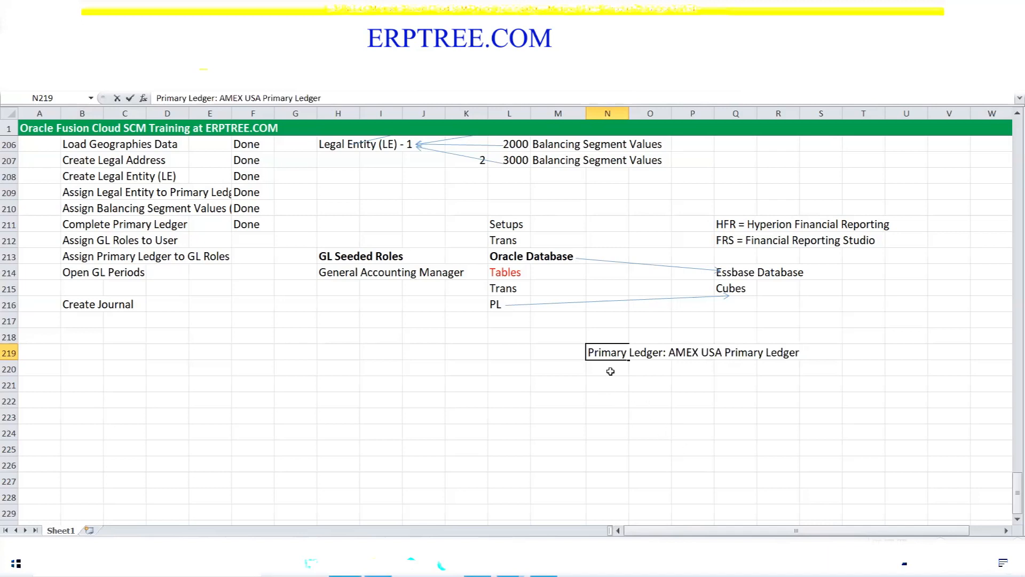
left_click(611, 367)
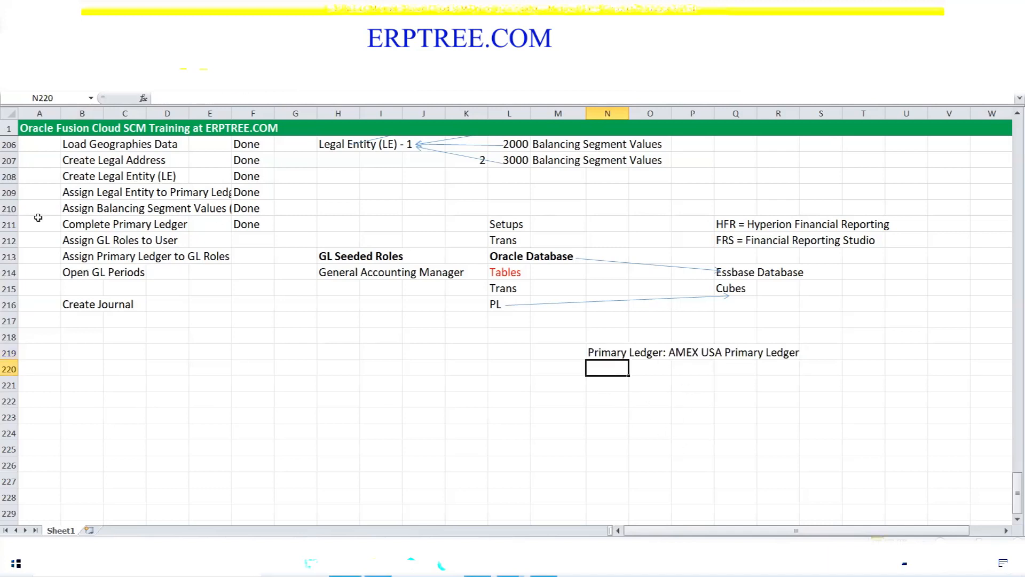
Step: Enter "Data Access Set: AMEX USA Primary Ledger" in cell N220, below the primary ledger note
left_click_drag(67, 225, 183, 224)
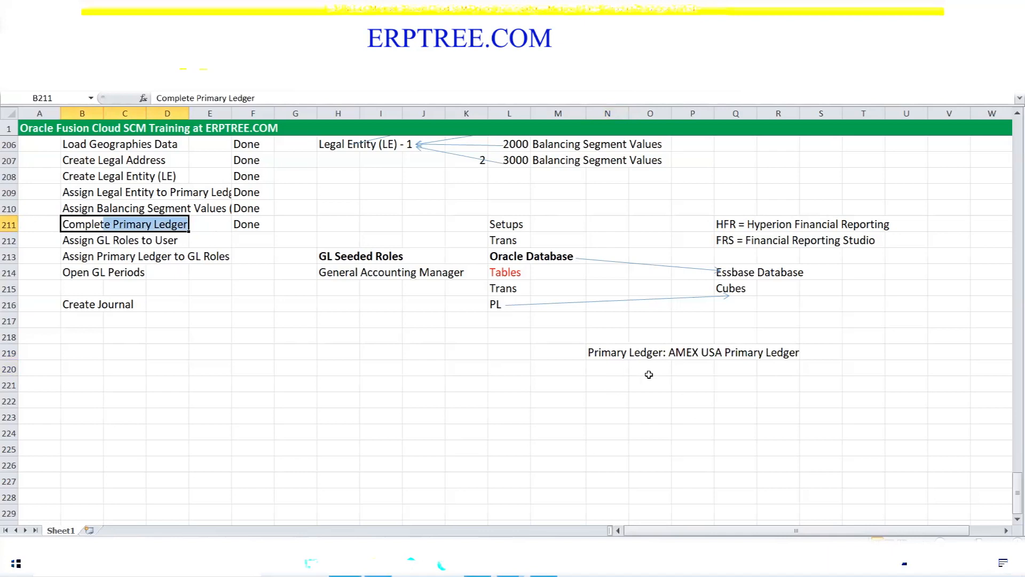
left_click(597, 366)
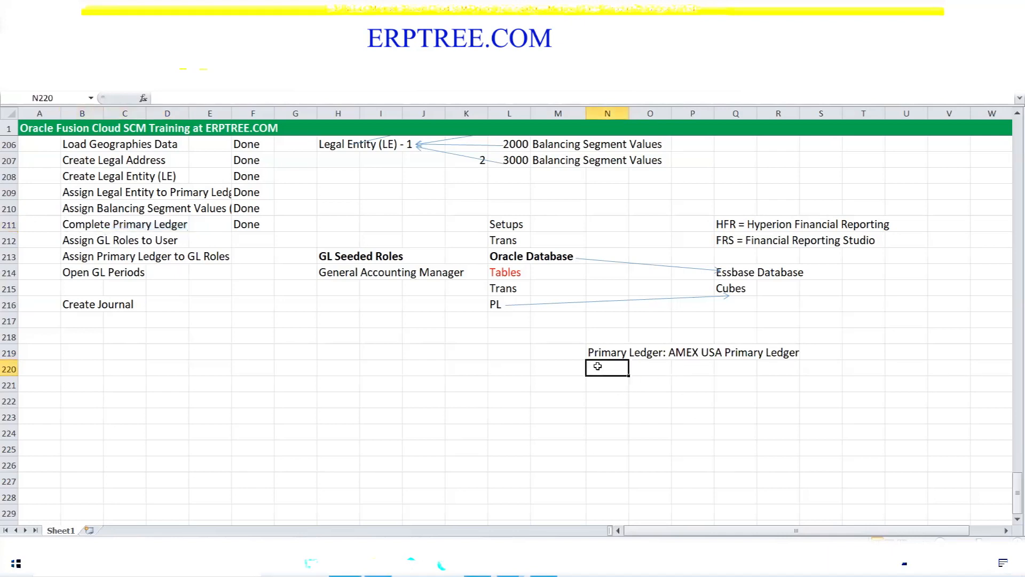
type("Data")
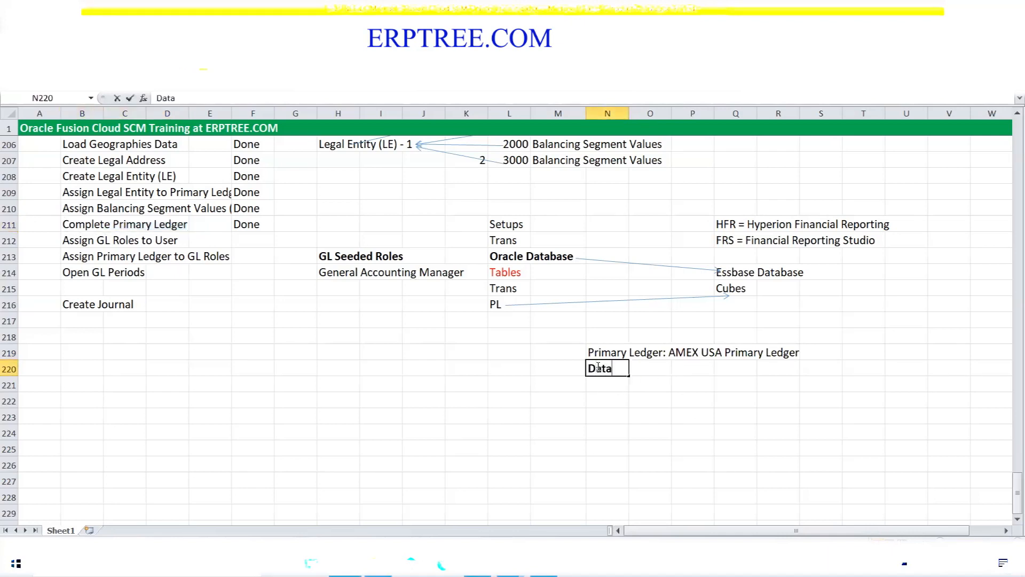
type(" Access Set: ")
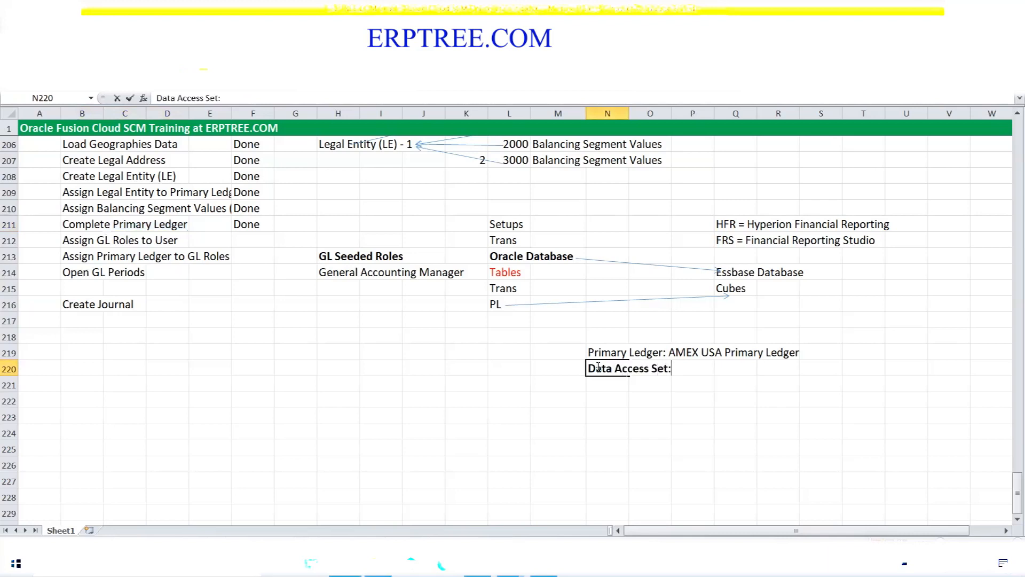
type("AMEX USA Pri")
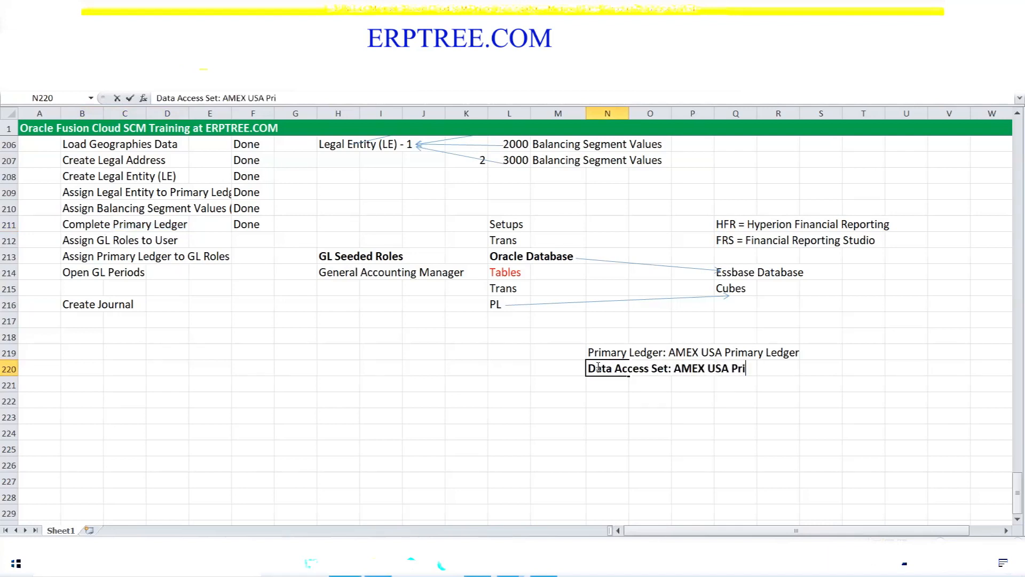
type("mary Ledger")
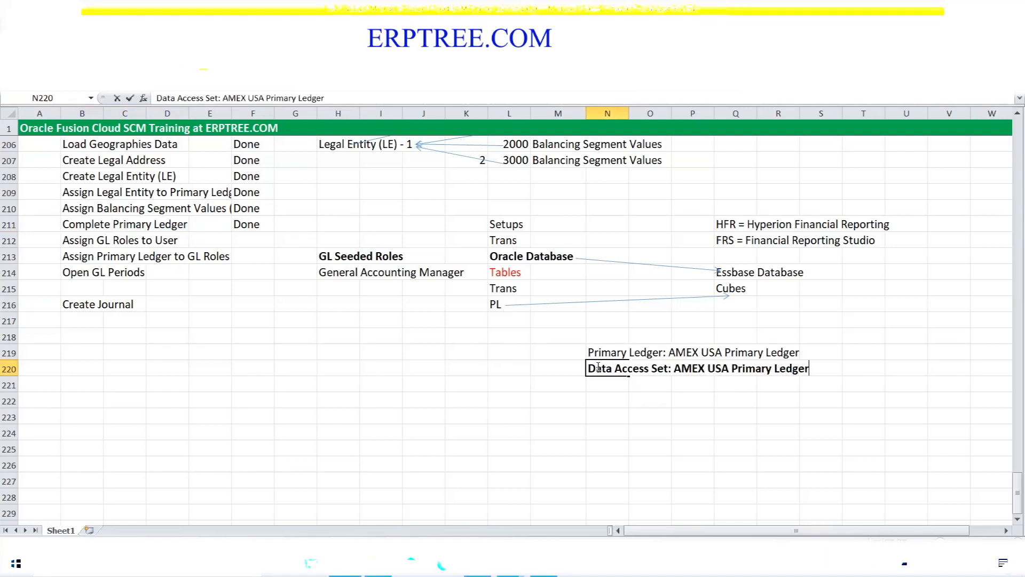
left_click(596, 366)
left_click(800, 453)
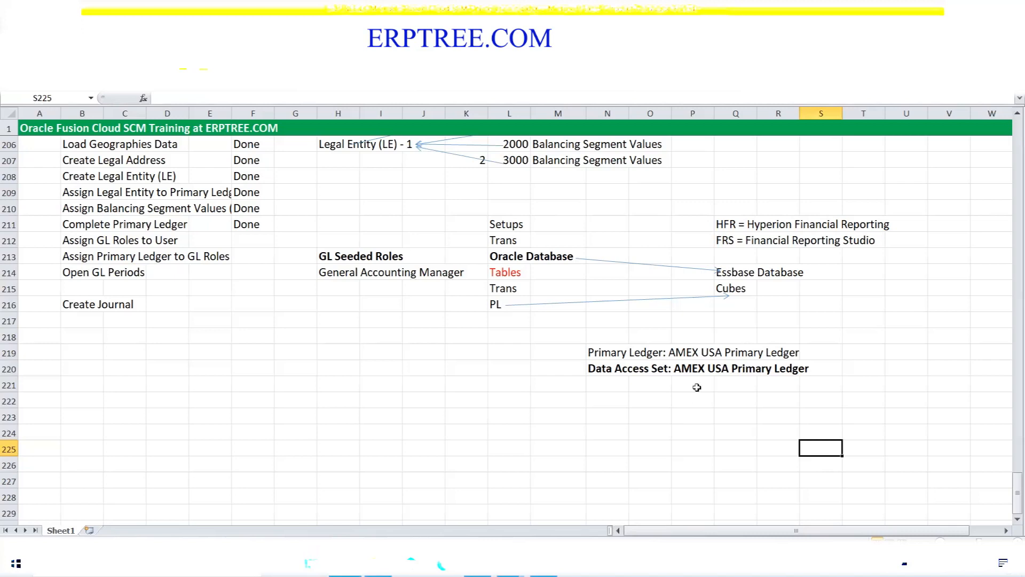
left_click_drag(596, 352, 759, 377)
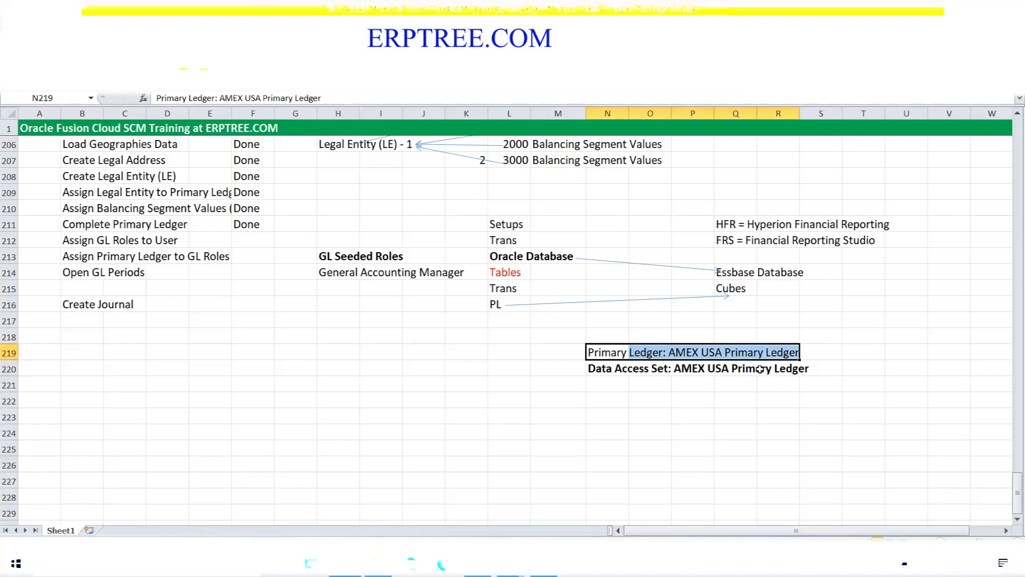
left_click(685, 384)
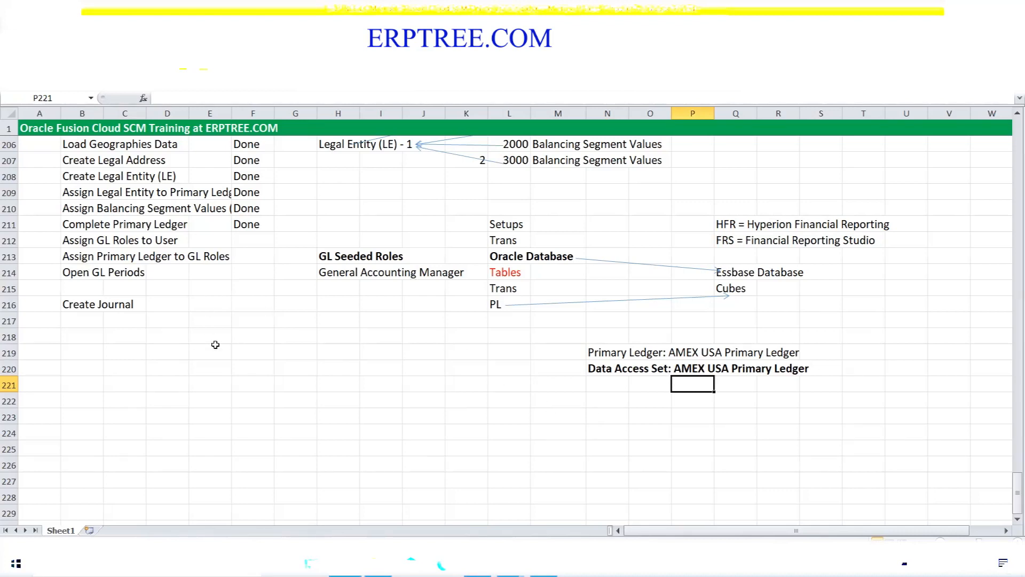
Step: Mark the Assign GL Roles to User task as Done in cell F212
left_click(109, 244)
key("Right")
key("Right")
key("Right")
key("Right")
type("Done")
key("Right")
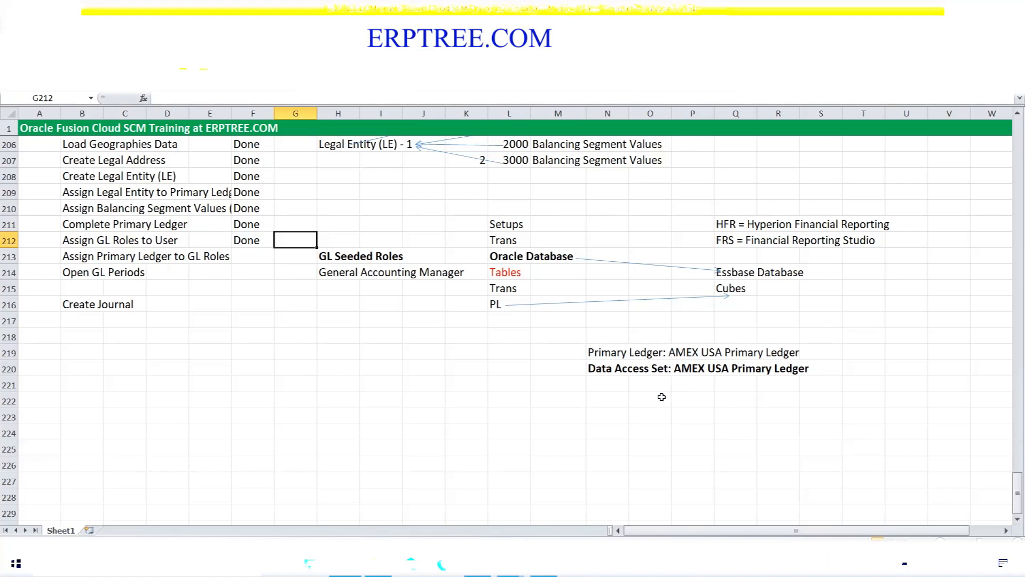
Step: Switch to Oracle Fusion in the browser and open the AMEX Implementation Project from the projects overview
left_click_drag(596, 365, 788, 369)
left_click_drag(618, 352, 791, 353)
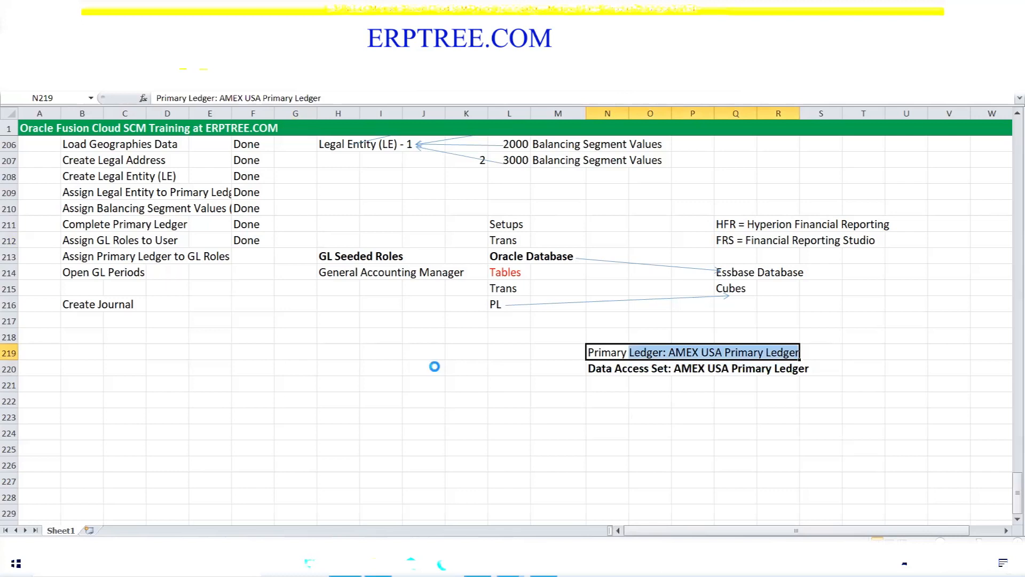
left_click(477, 563)
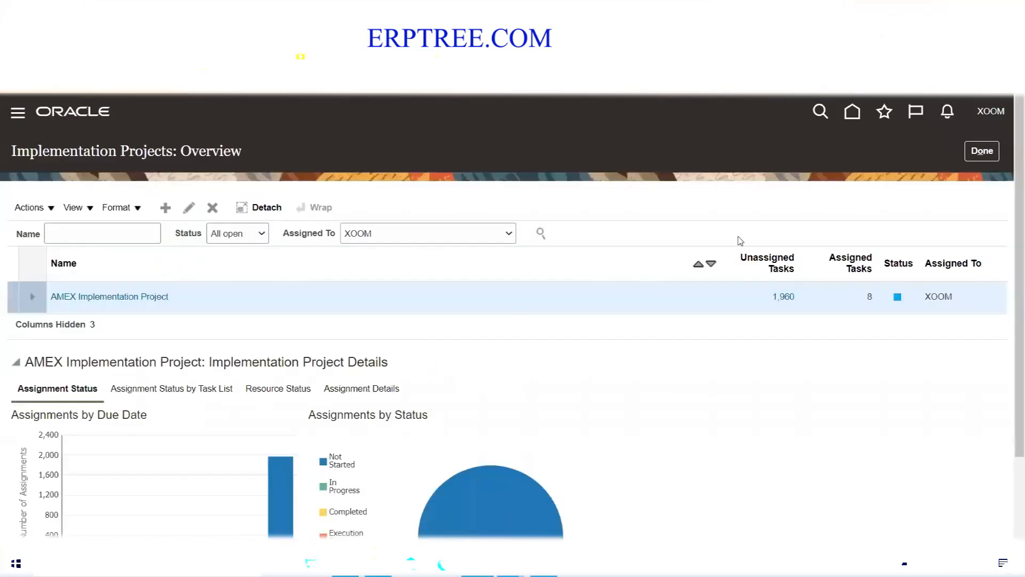
left_click(131, 296)
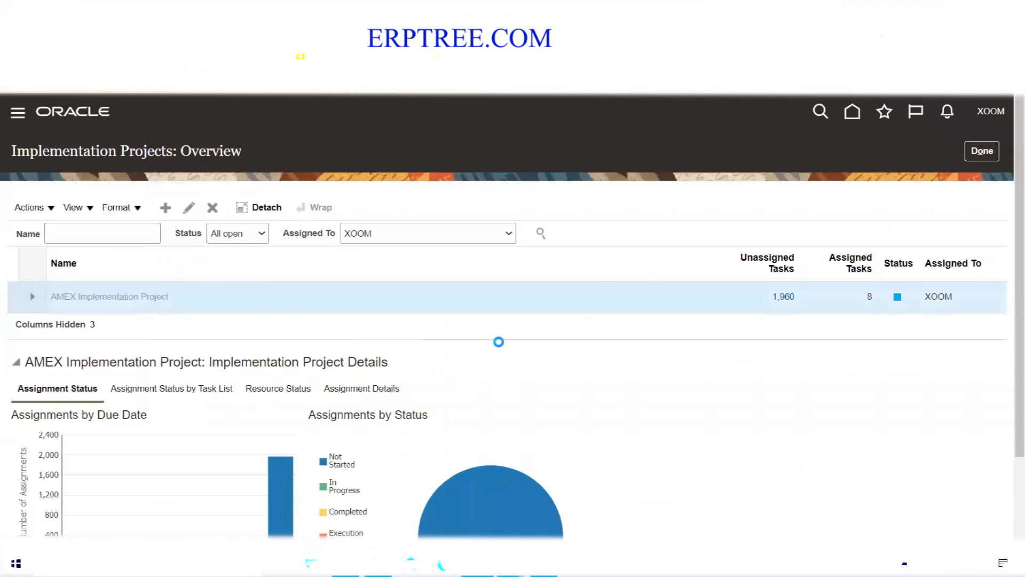
Step: Search the project's tasks for "Data access sets" and open the Manage Data Access Sets task under Define General Ledger Options
left_click(113, 346)
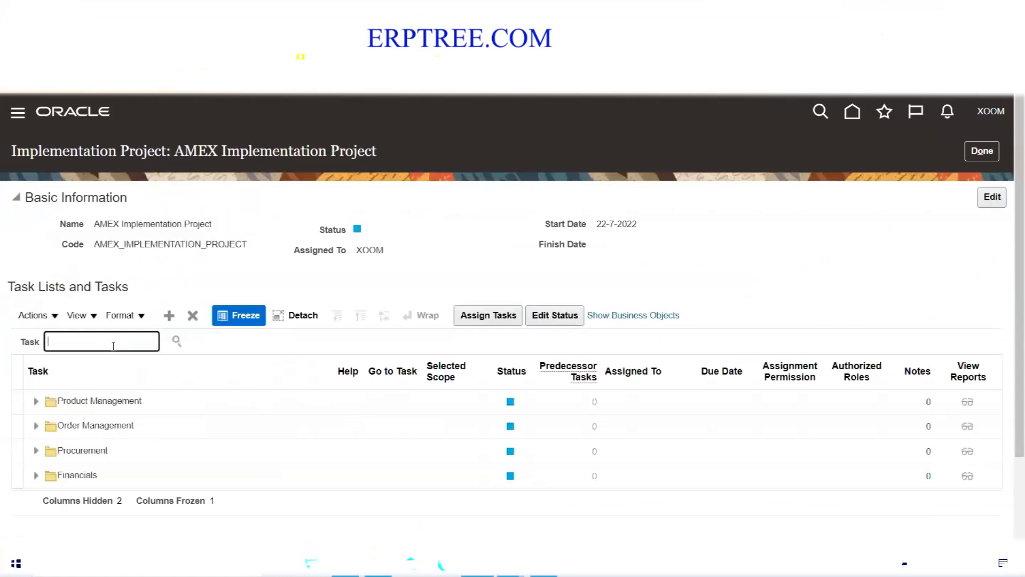
type("Data access sets")
key("Return")
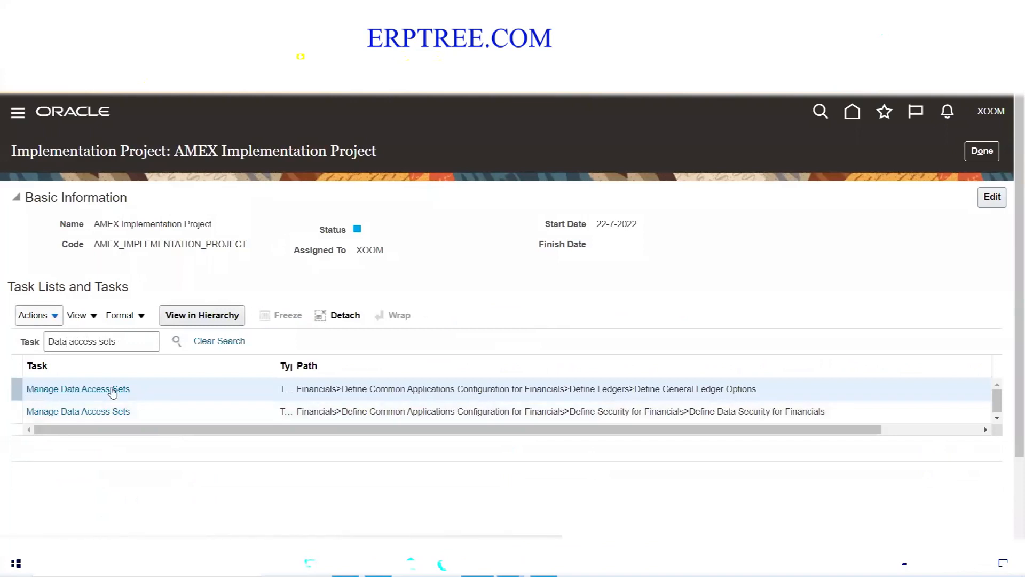
left_click(113, 389)
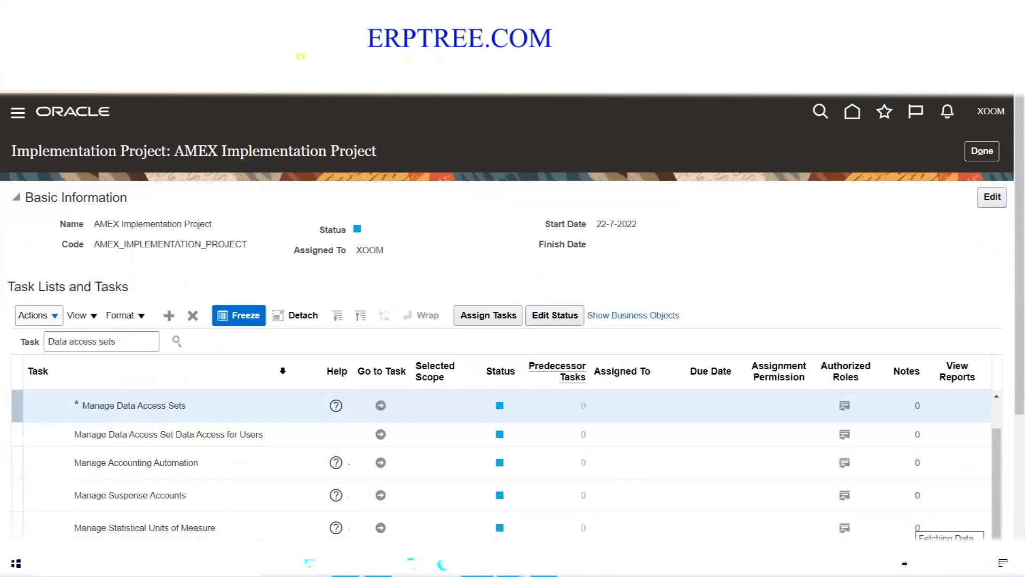
scroll(433, 283, "down", 3)
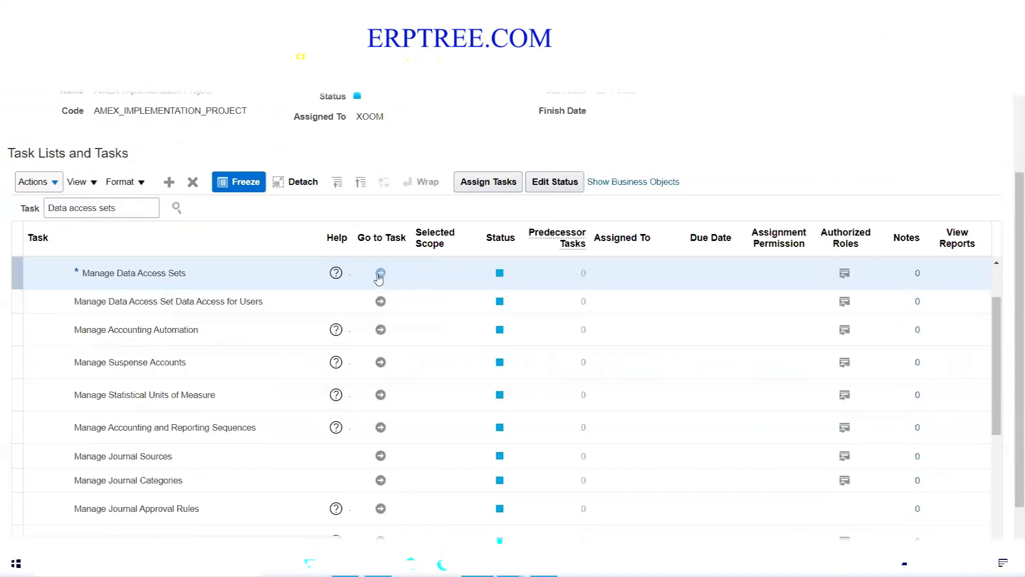
left_click(380, 273)
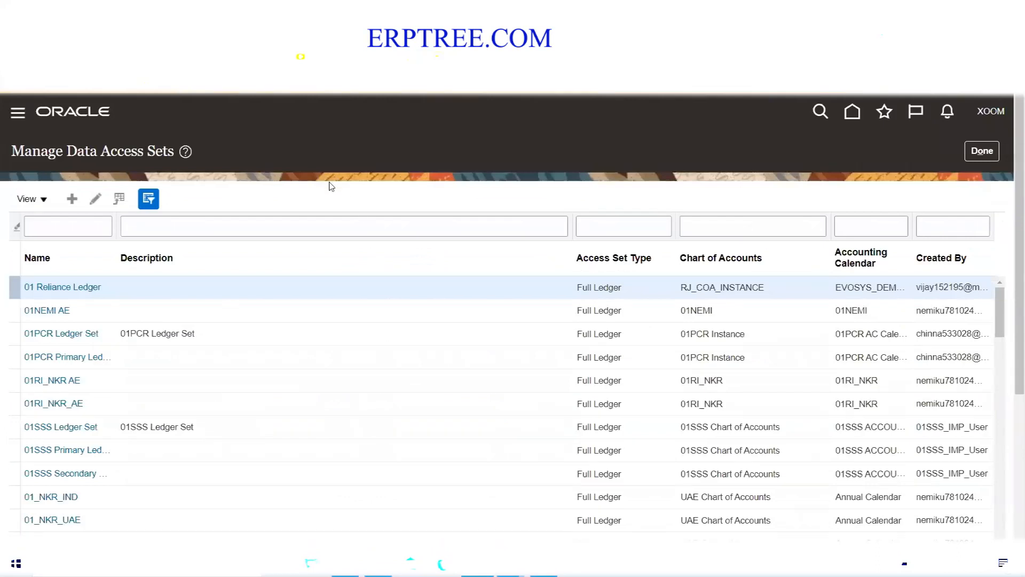
Step: Filter the data access sets by the name "AMEX USA Pri", widen the Name column, and open the AMEX USA Primary Ledger set
left_click(75, 218)
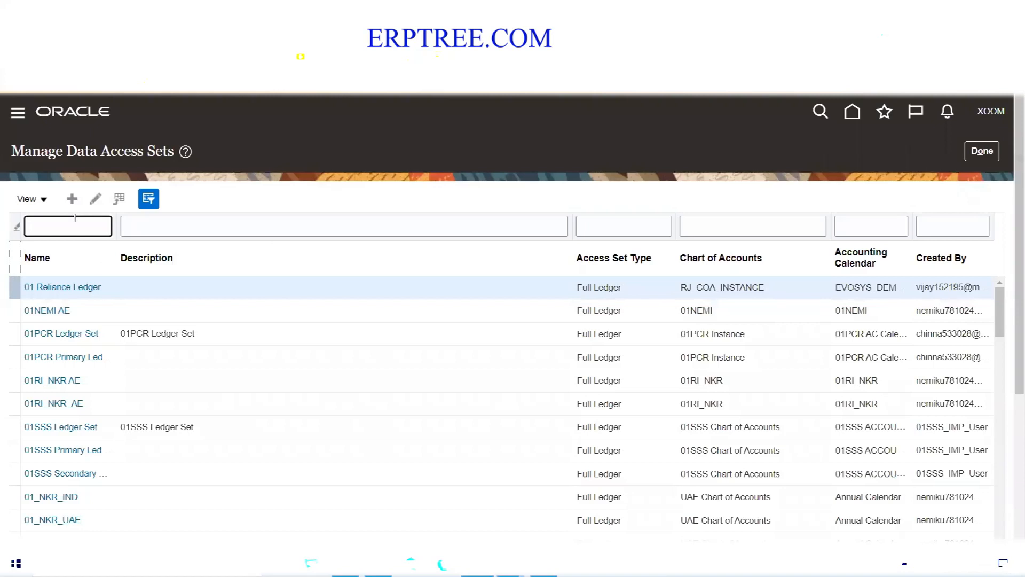
type("AMEX USA Pri")
key("Return")
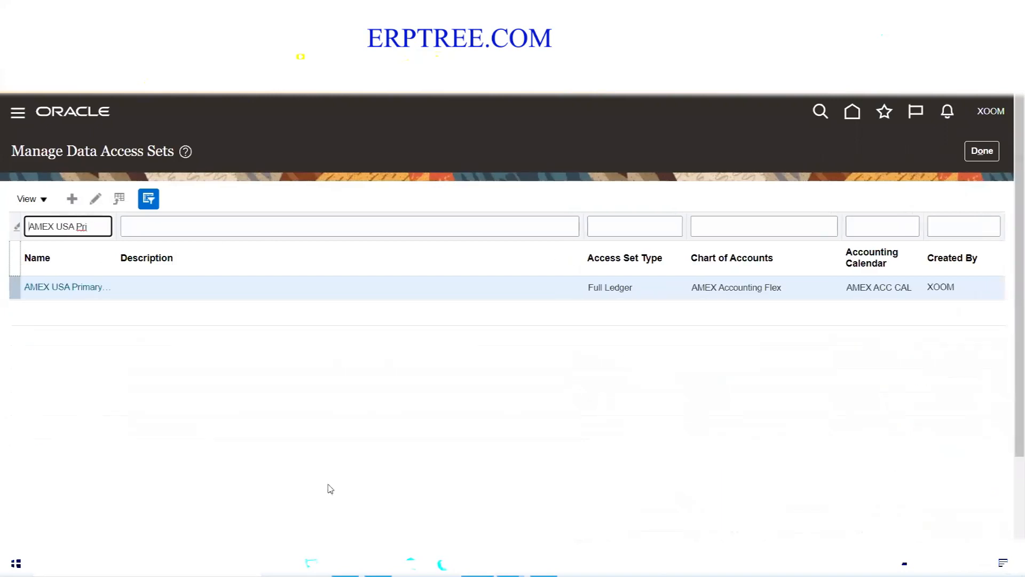
left_click_drag(117, 234, 239, 312)
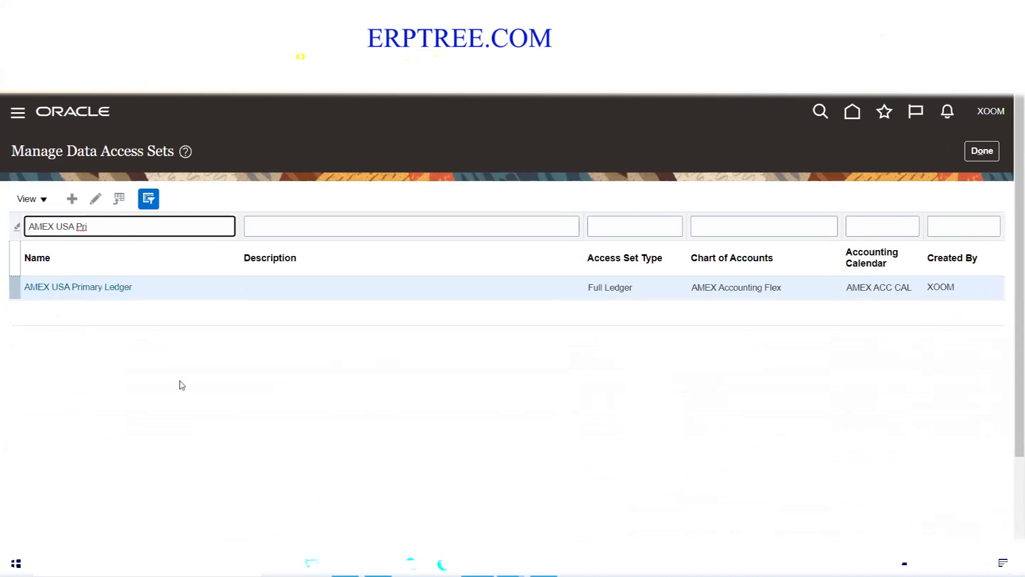
left_click(75, 288)
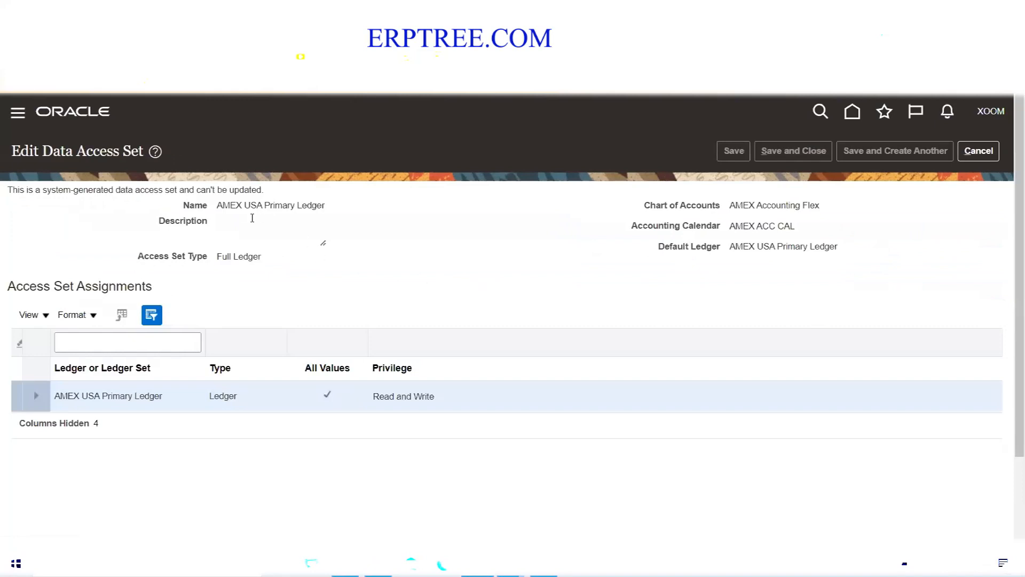
Step: Examine the data access set's name, access set type, chart of accounts and accounting calendar, then return to the implementation project
triple_click(44, 152)
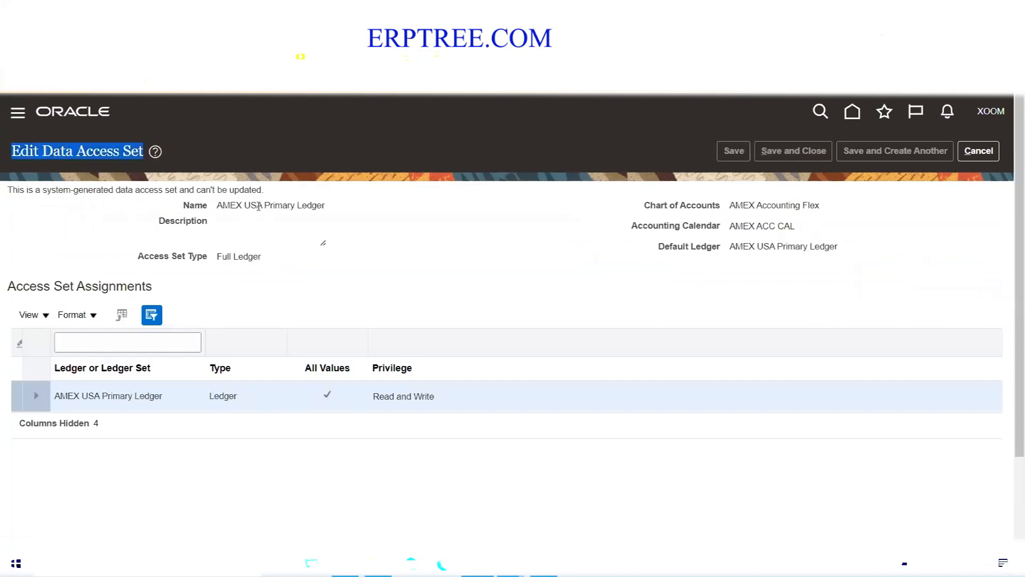
left_click_drag(217, 205, 336, 213)
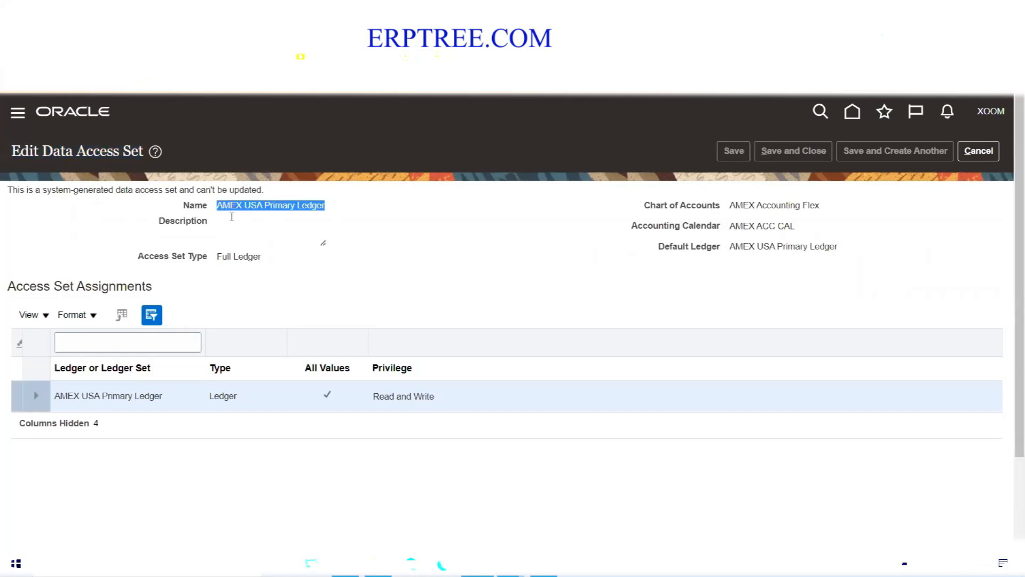
left_click(240, 255)
double_click(240, 255)
left_click(240, 256)
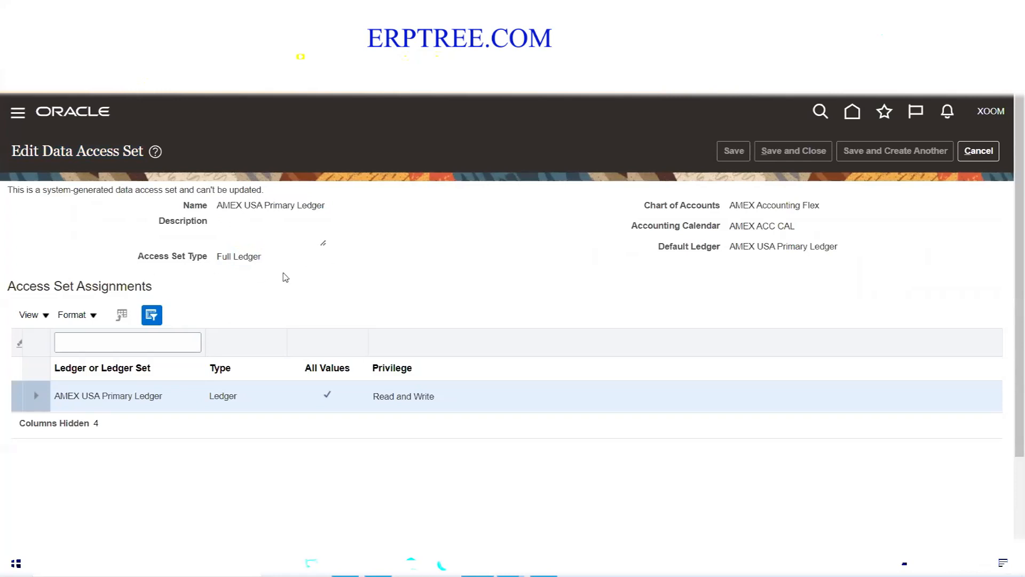
triple_click(270, 206)
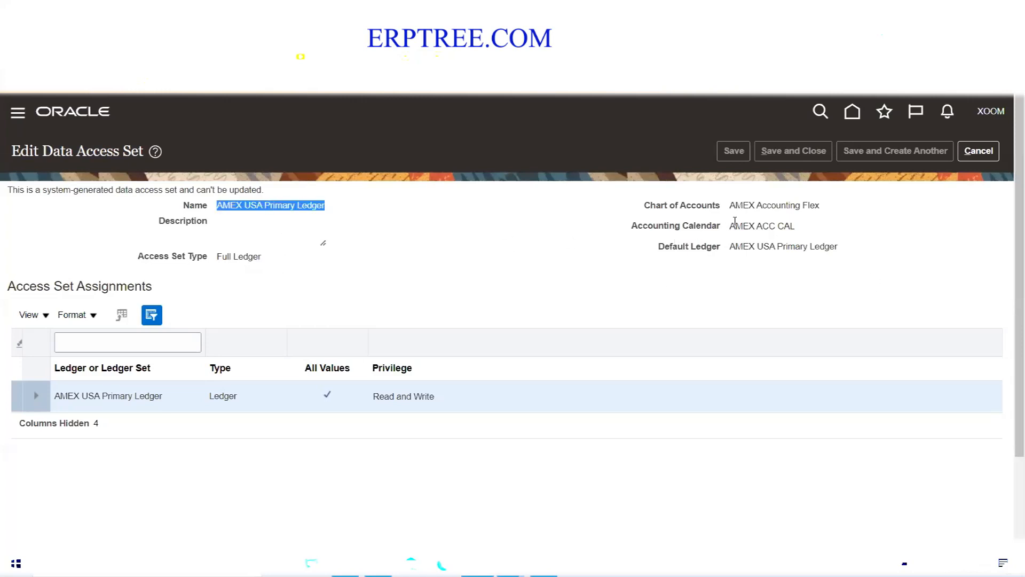
double_click(742, 206)
triple_click(743, 206)
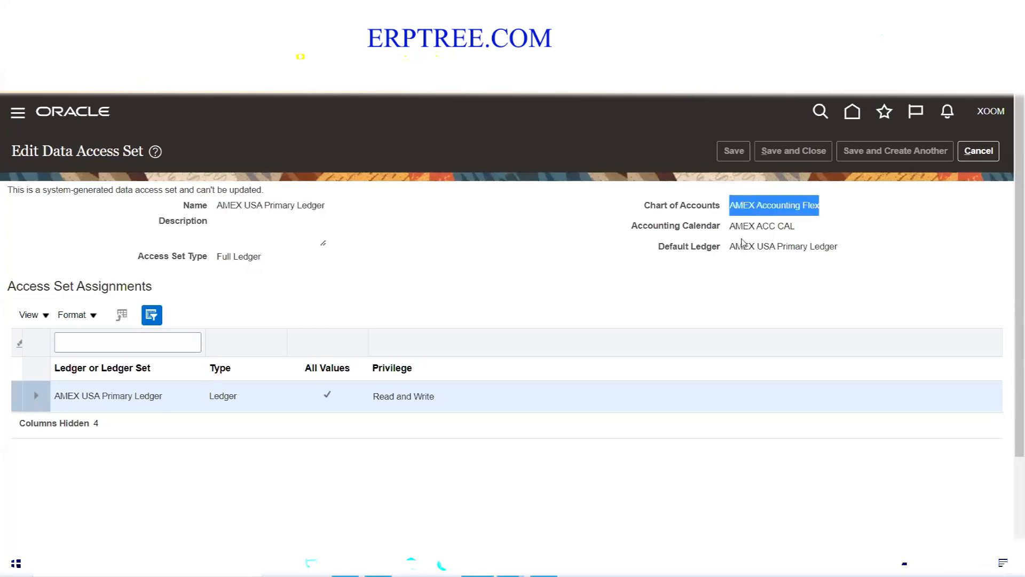
triple_click(745, 225)
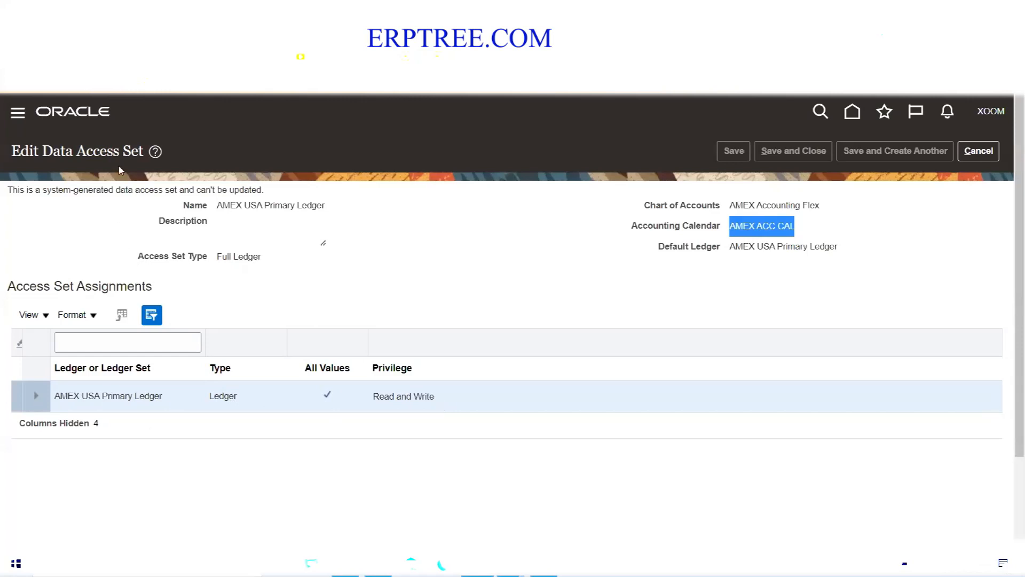
triple_click(259, 256)
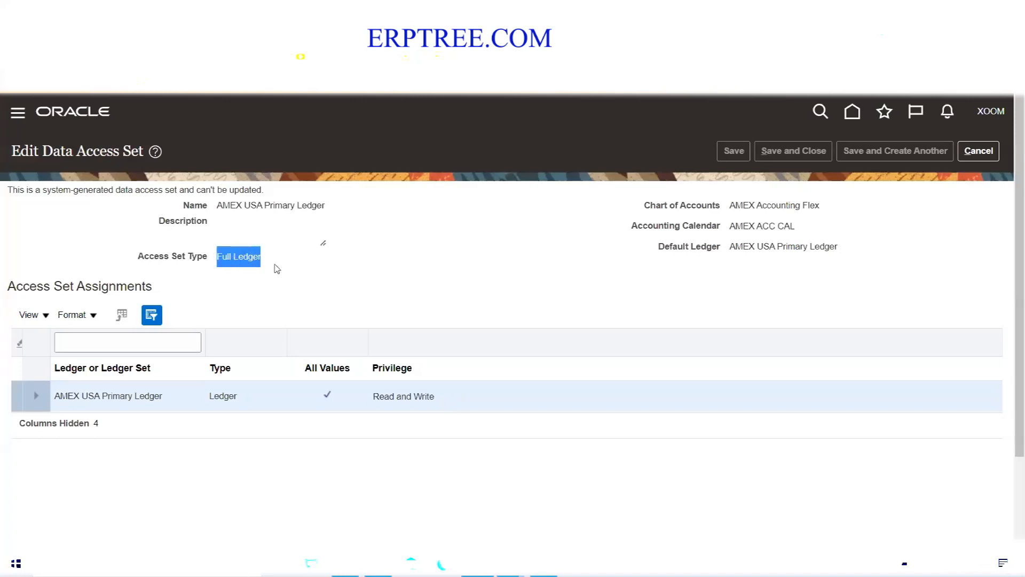
left_click(994, 153)
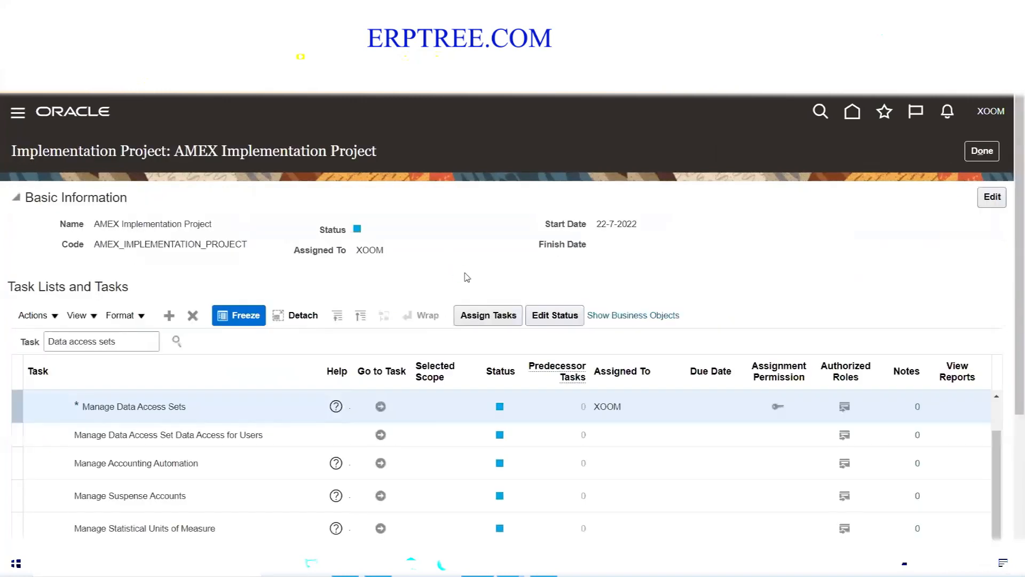
Step: Switch to the Excel notes and review the Assign Primary Ledger to GL Roles task and the General Accounting Manager seeded role
key("alt+Tab")
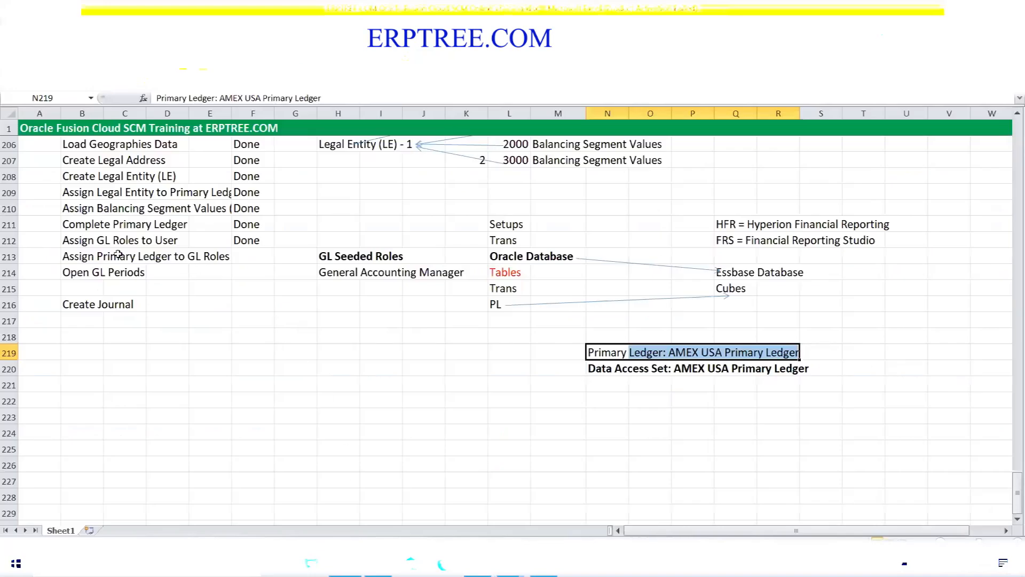
left_click_drag(87, 255, 205, 257)
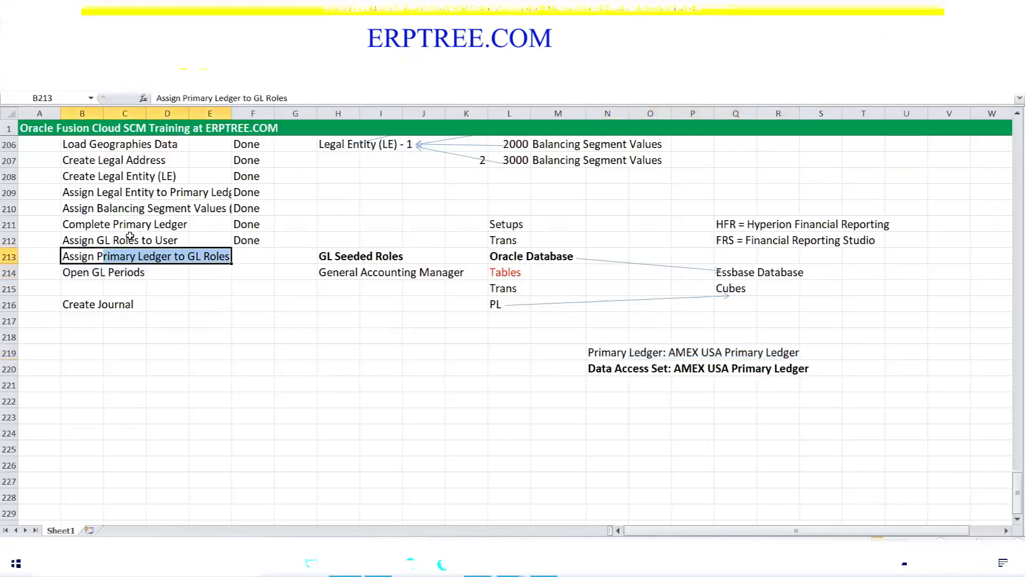
left_click_drag(323, 273, 447, 273)
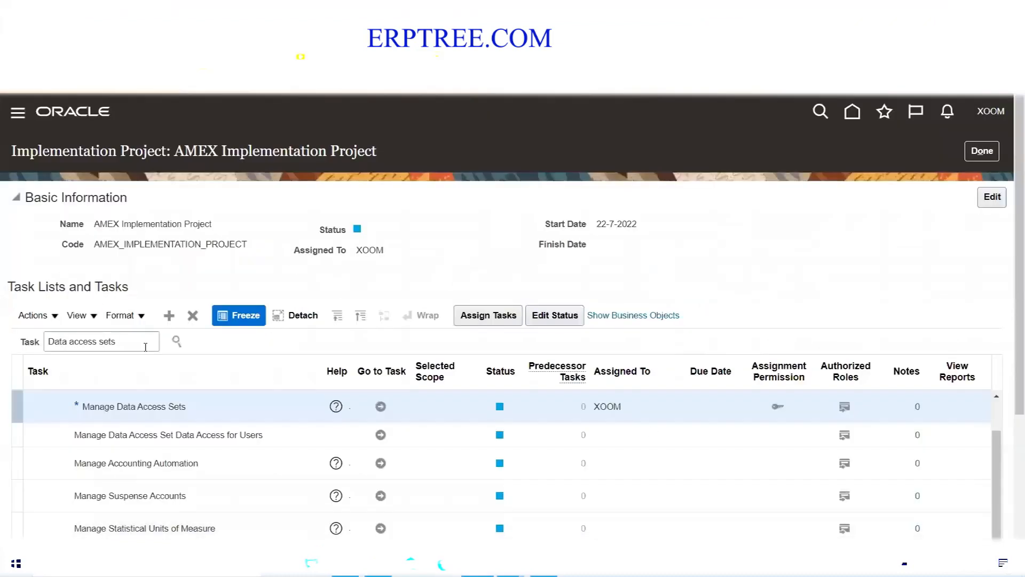
Step: Back in Oracle Fusion, search the project tasks for "Data access for users" and open Product Management's Manage Data Access for Users task
left_click(140, 347)
triple_click(140, 347)
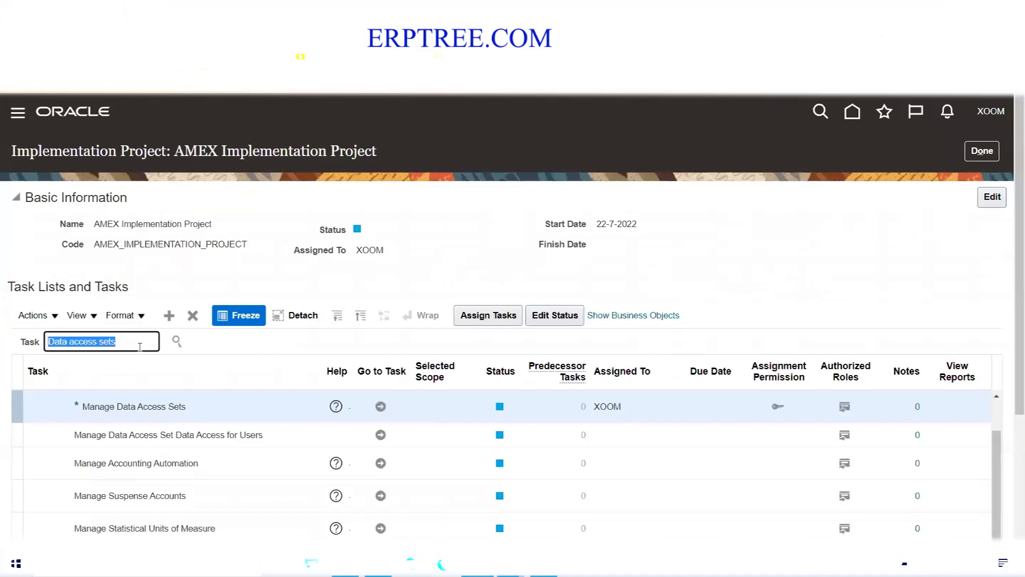
type("Data access for users")
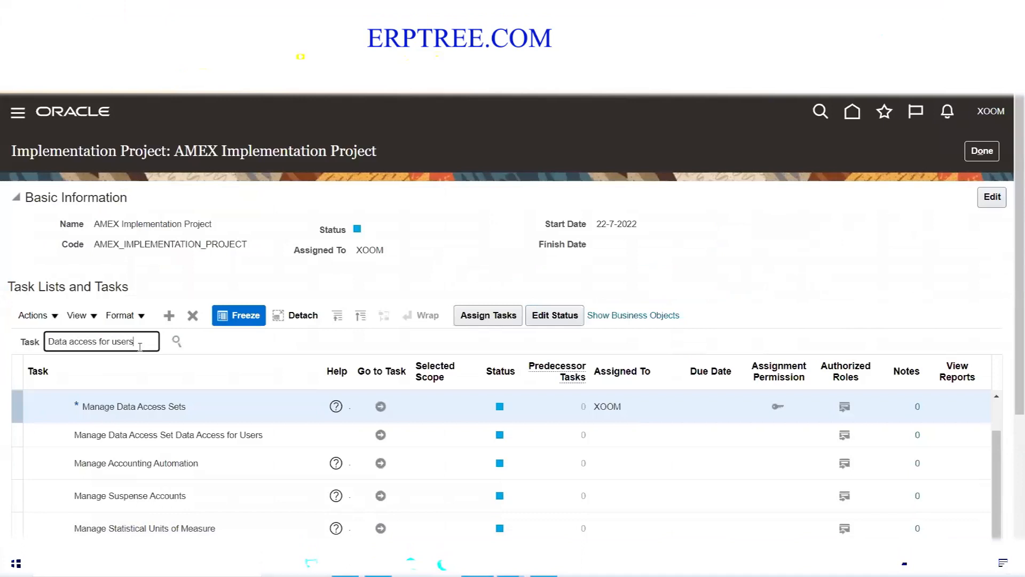
key("Return")
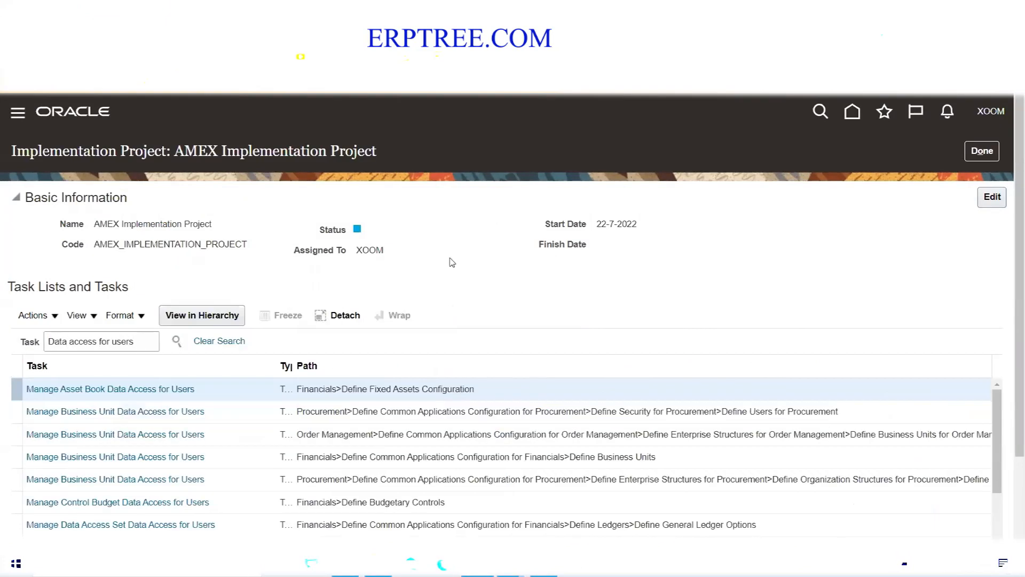
scroll(451, 247, "down", 2)
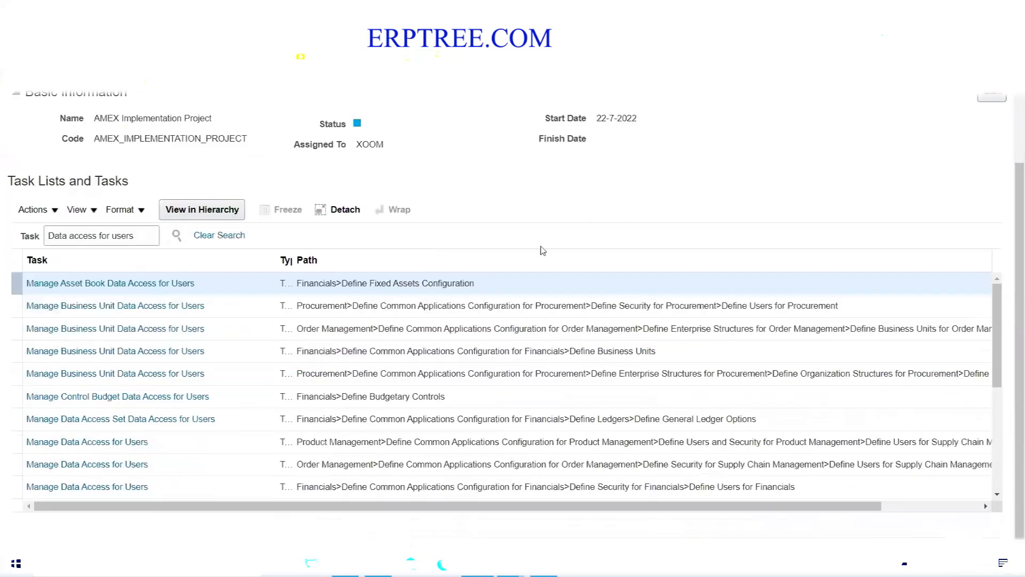
left_click(80, 443)
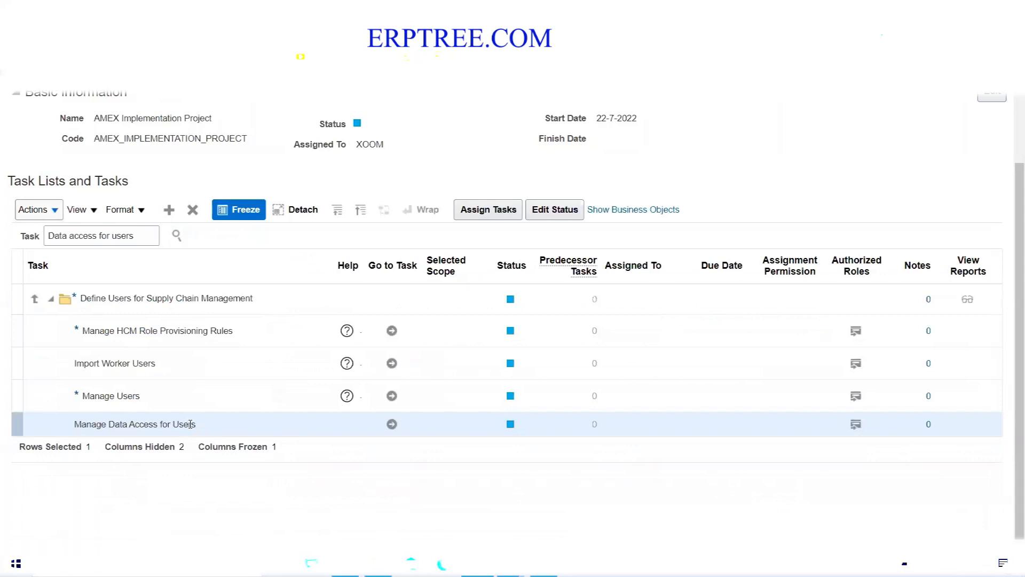
left_click(392, 425)
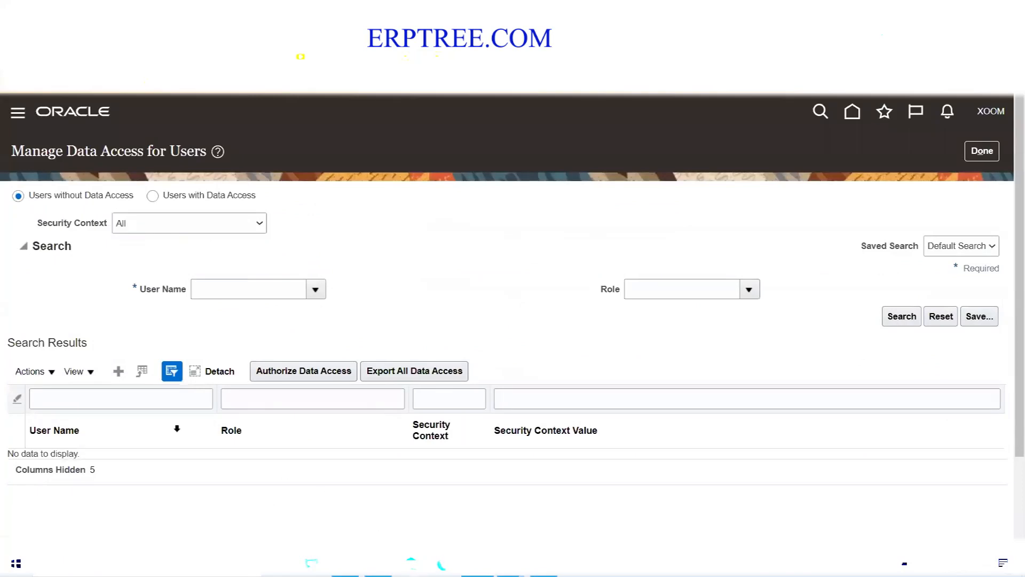
Step: Start a new data access assignment for users and set its user name to XOOM
left_click(118, 371)
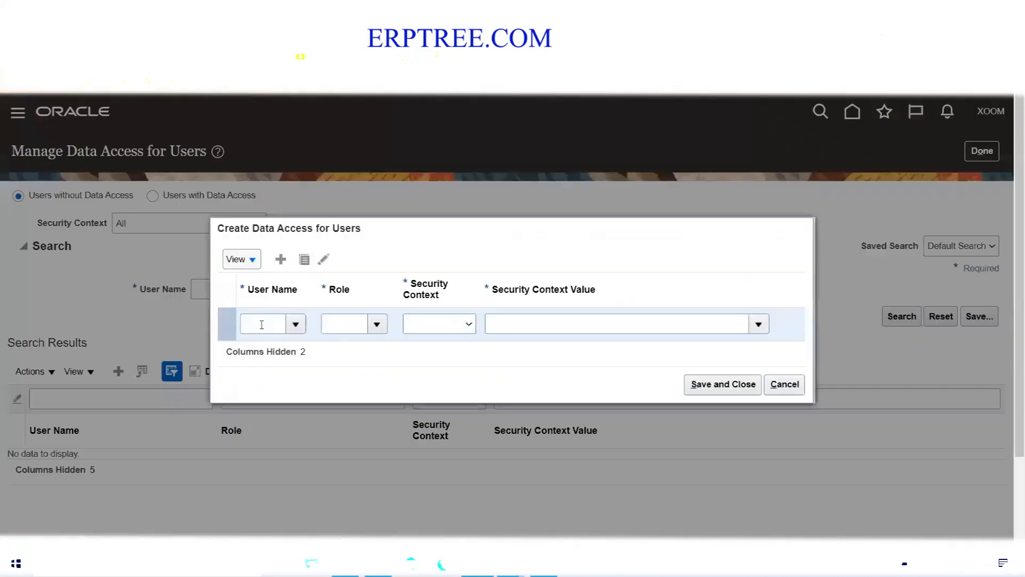
left_click(262, 324)
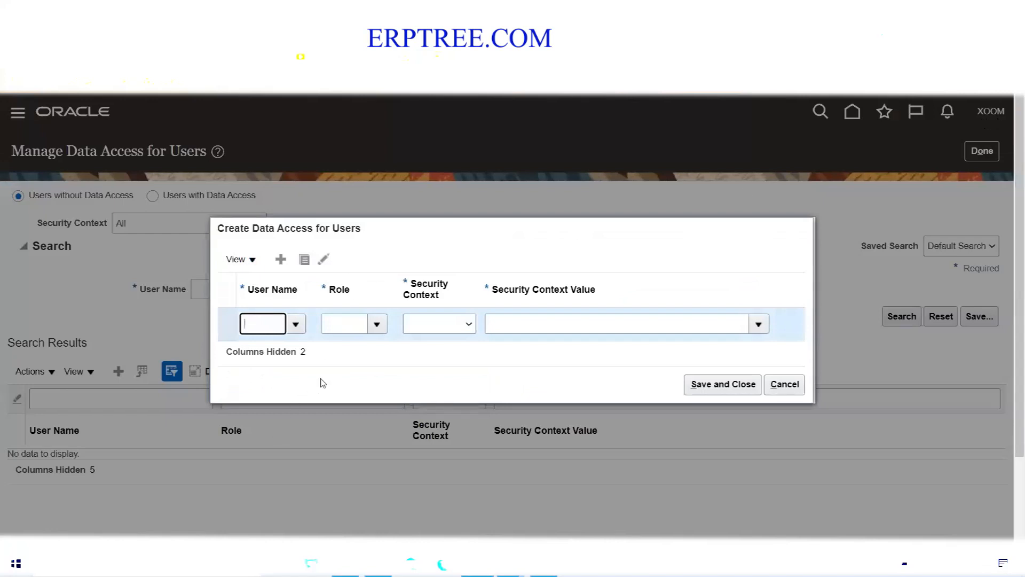
type("xoom")
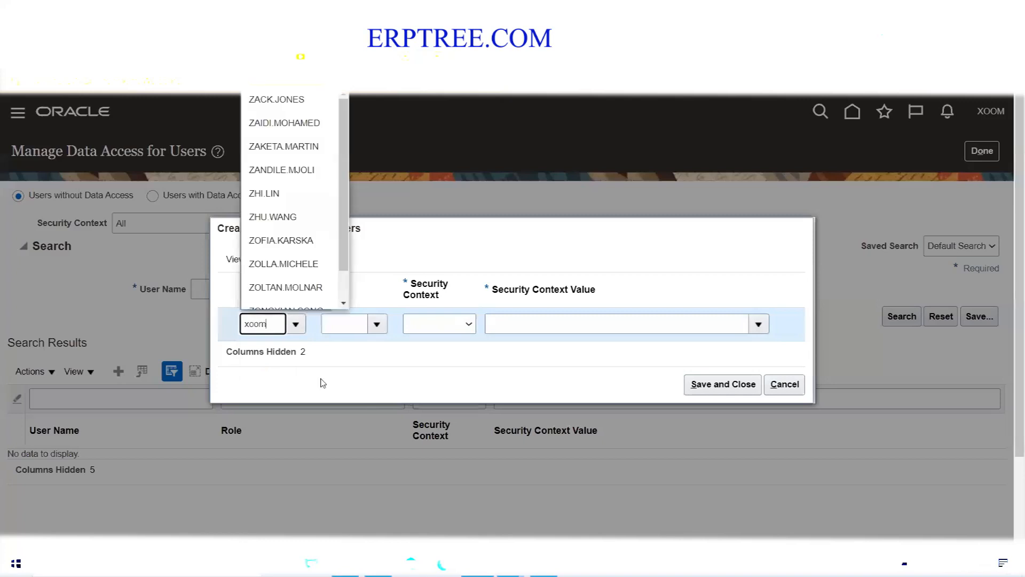
left_click(273, 347)
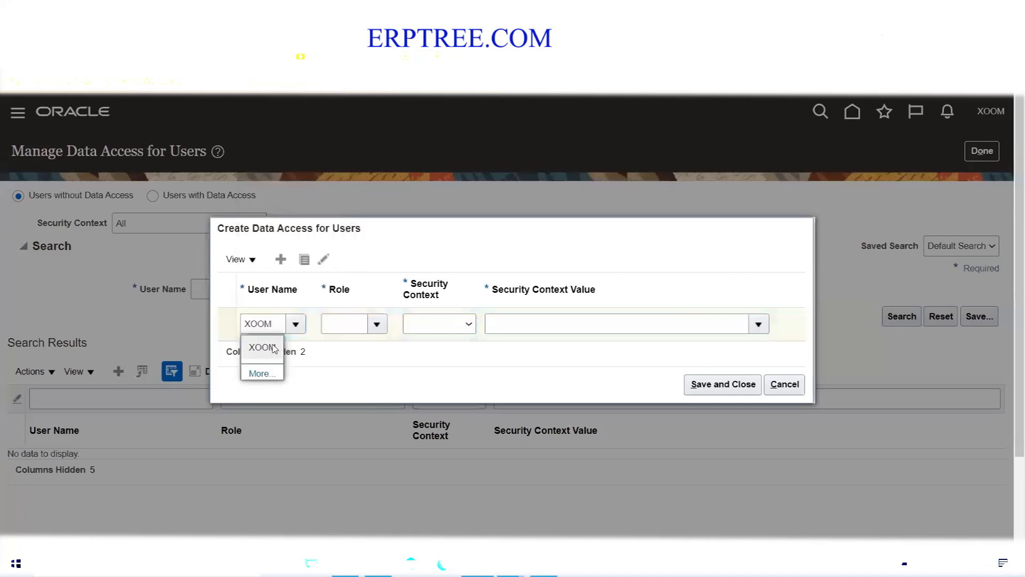
left_click(273, 347)
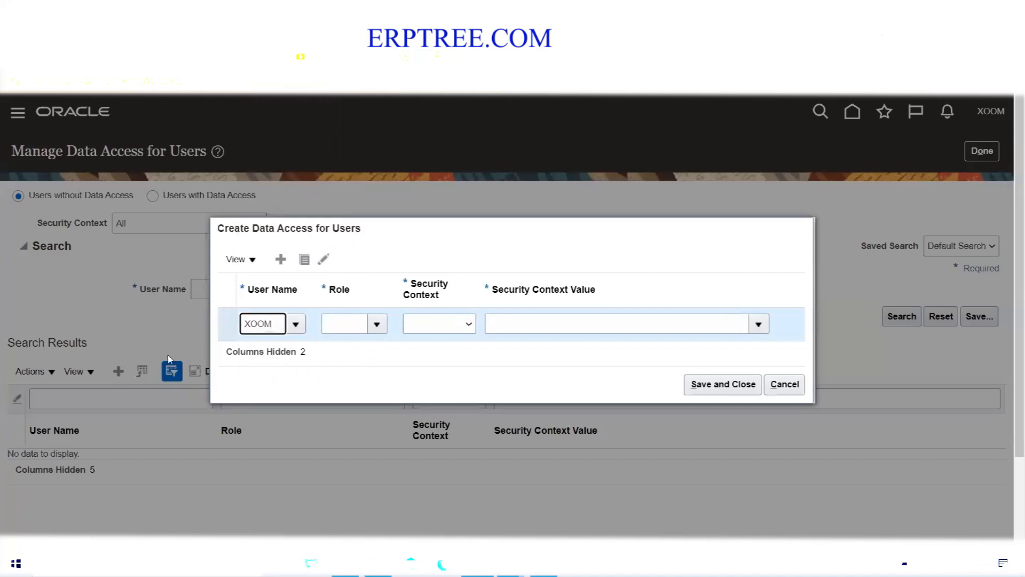
Step: Set the assignment's role to General Accounting Manager and its security context to Data access set
left_click(377, 325)
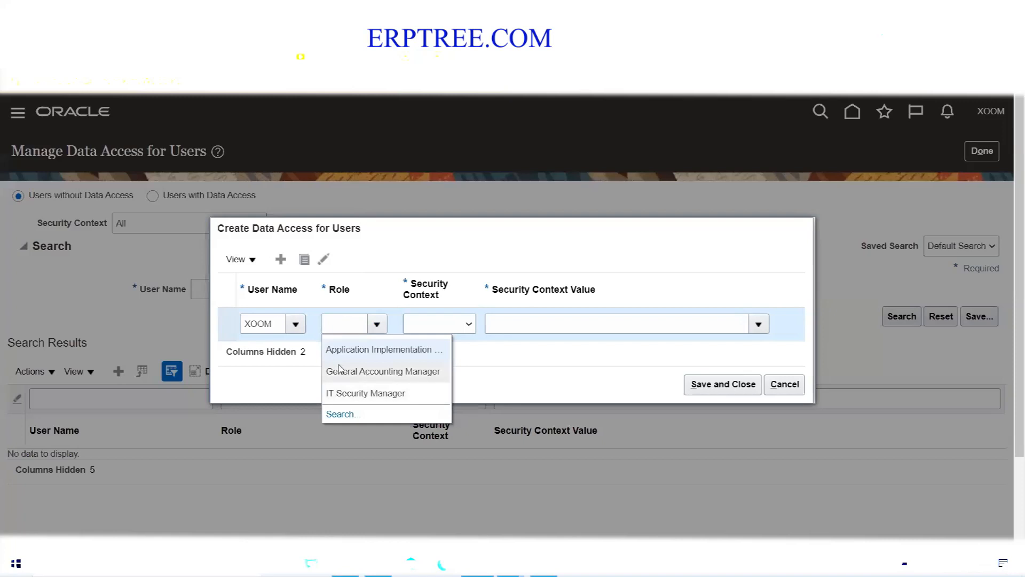
left_click(385, 371)
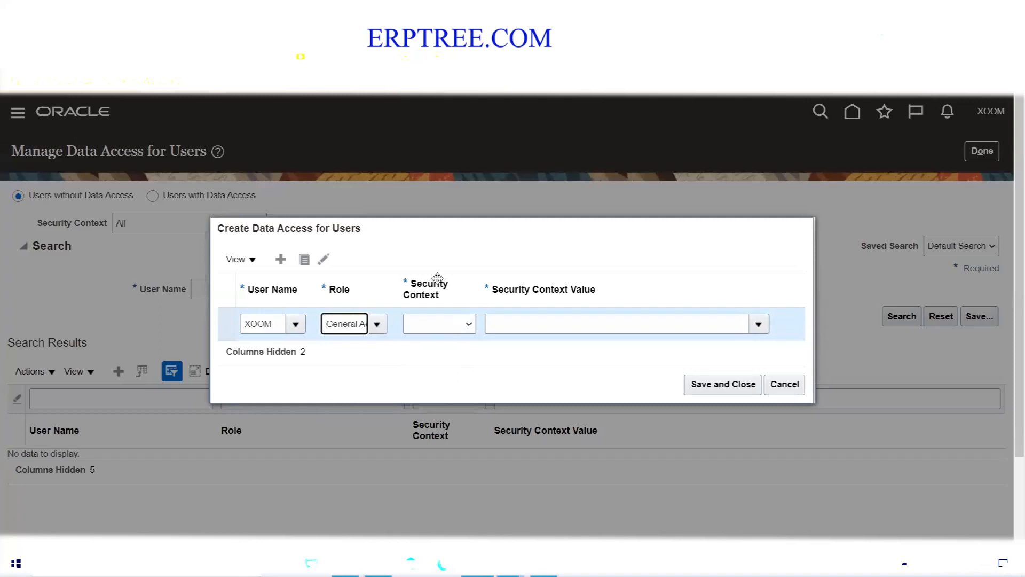
left_click(454, 324)
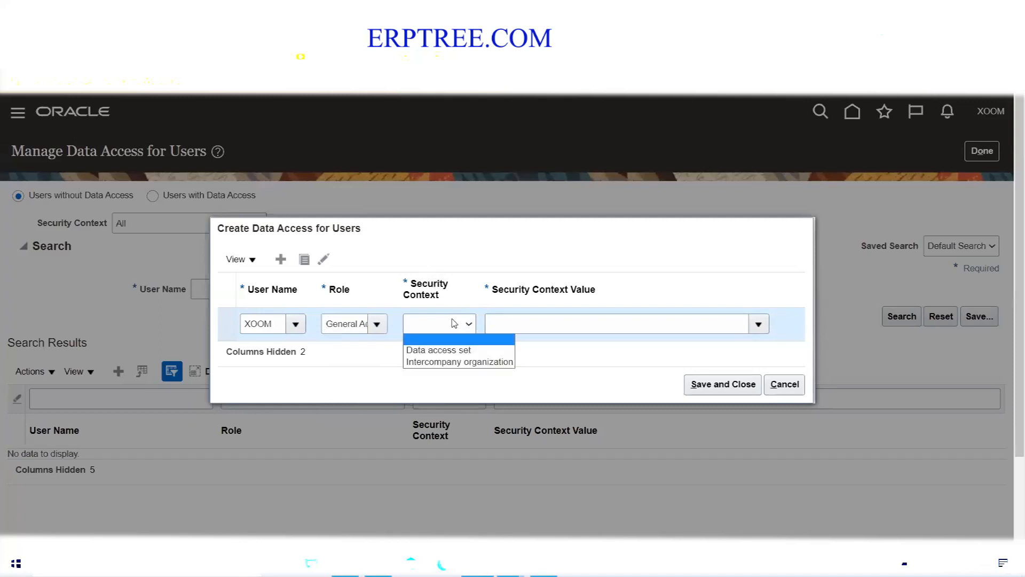
left_click(459, 350)
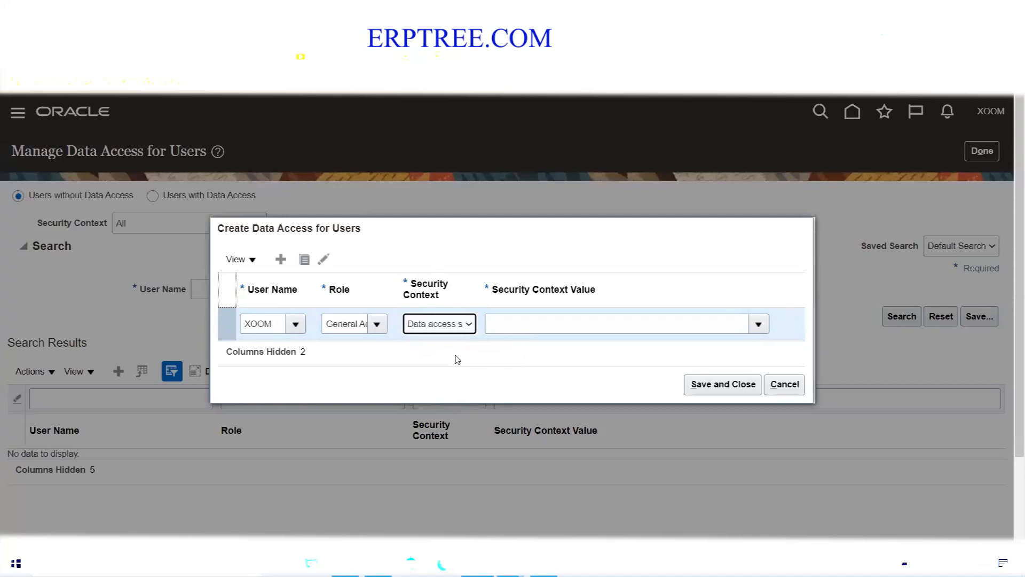
Step: Set the data access assignment's security context value to AMEX USA Primary Ledger
left_click(514, 324)
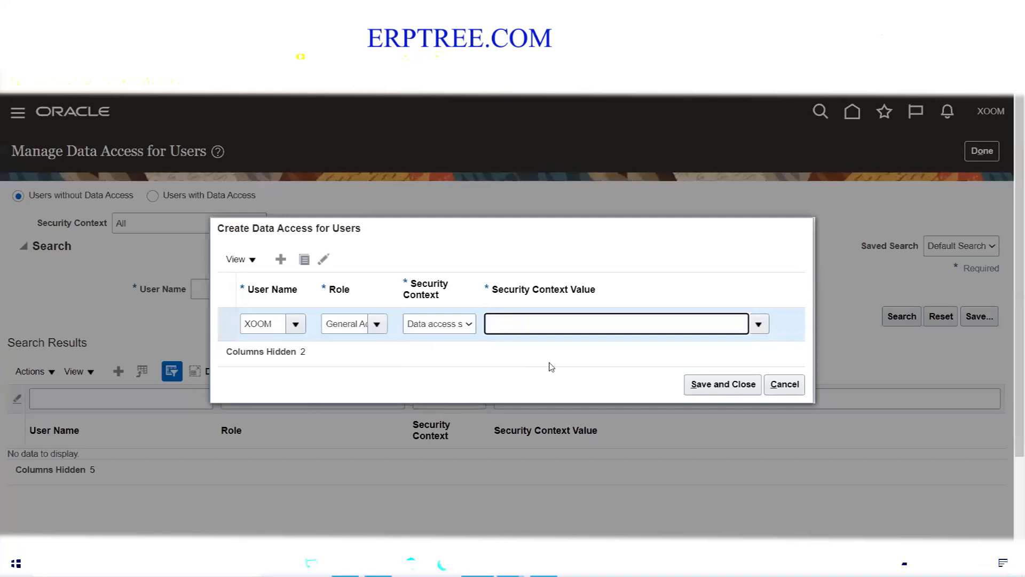
type("amex usa p")
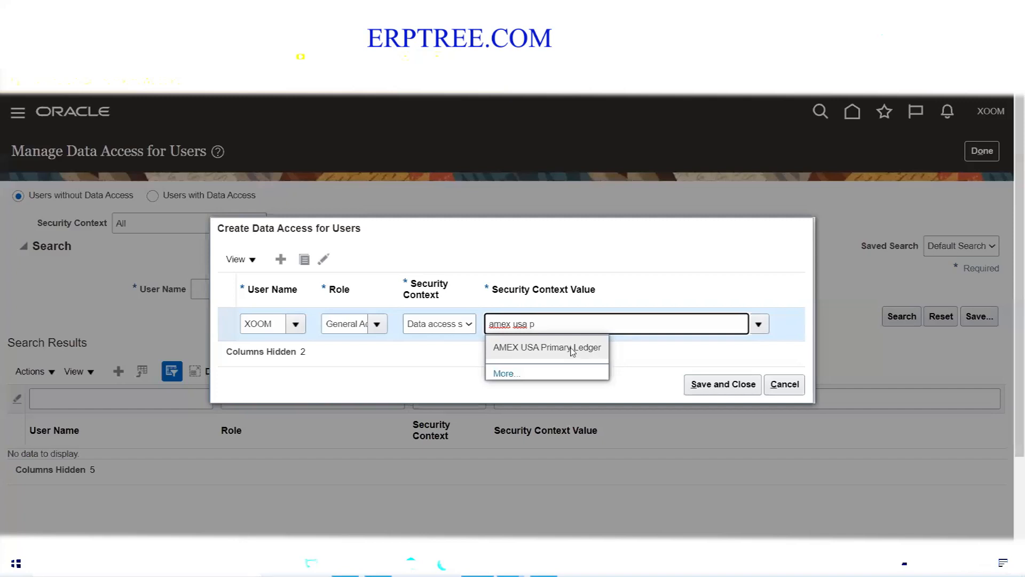
left_click(571, 350)
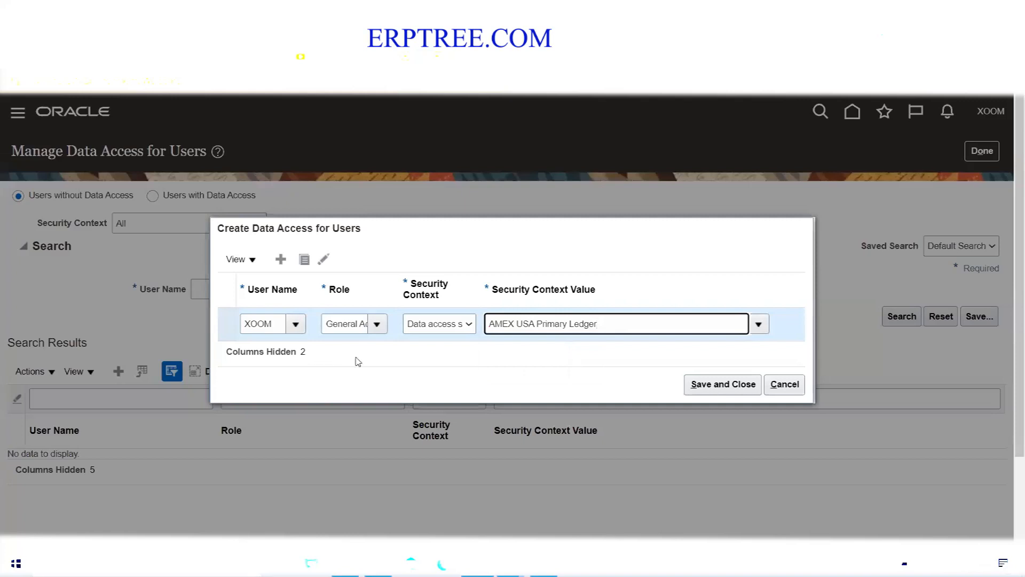
left_click_drag(611, 326, 481, 330)
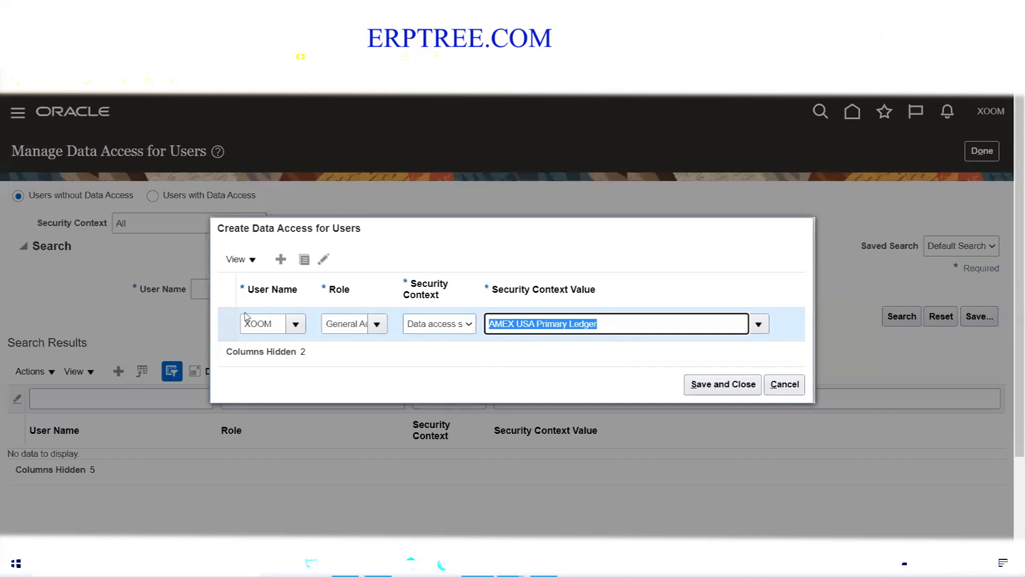
left_click_drag(618, 324, 478, 324)
left_click(354, 352)
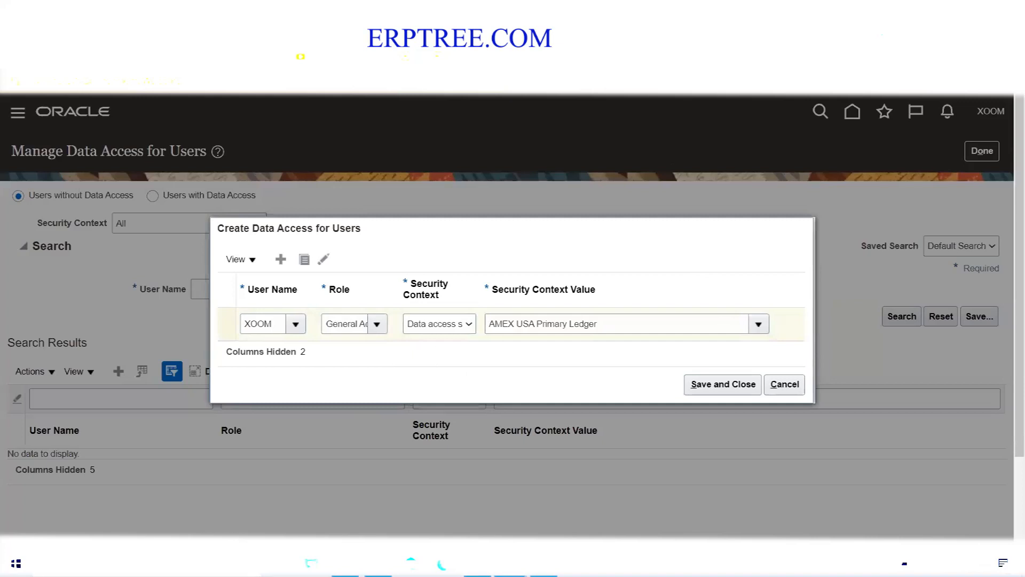
Step: Switch to the Excel notes and review the General Accounting Manager entry under GL Seeded Roles
key("alt+Tab")
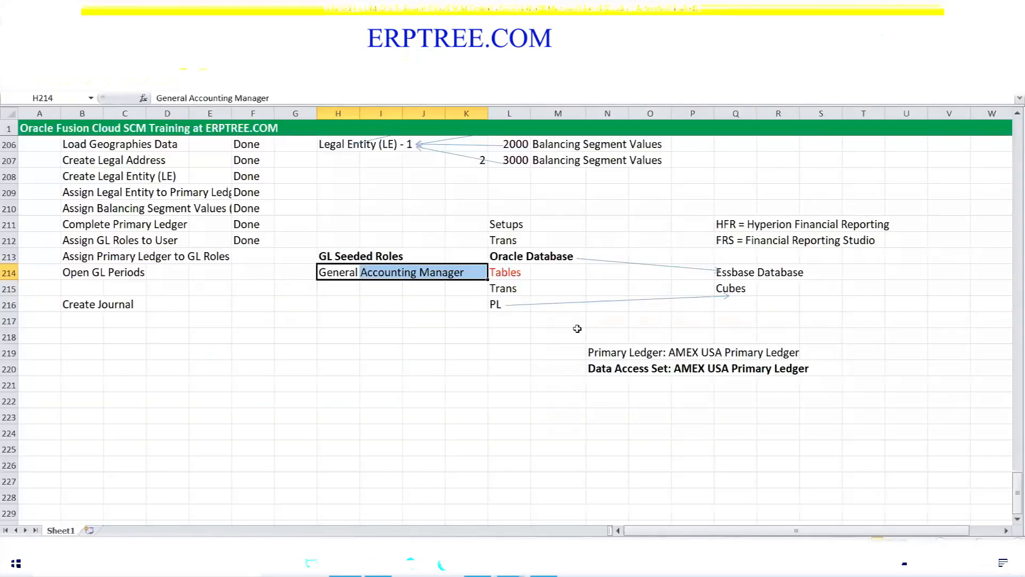
left_click(328, 273)
left_click_drag(360, 272, 464, 273)
left_click(341, 292)
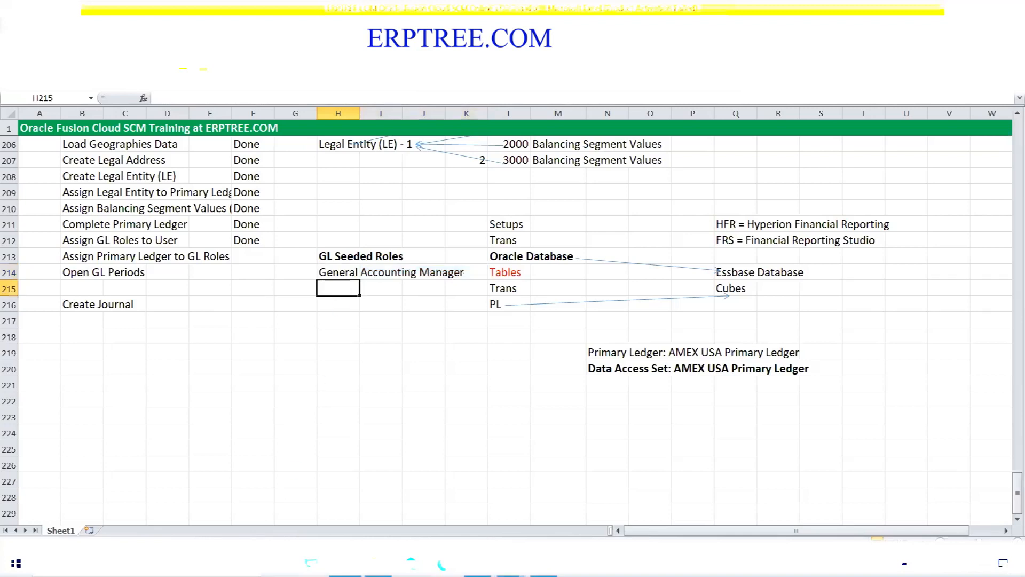
Step: Return to Oracle Fusion, save the data access assignment, and finish the Manage Data Access for Users task
key("alt+Tab")
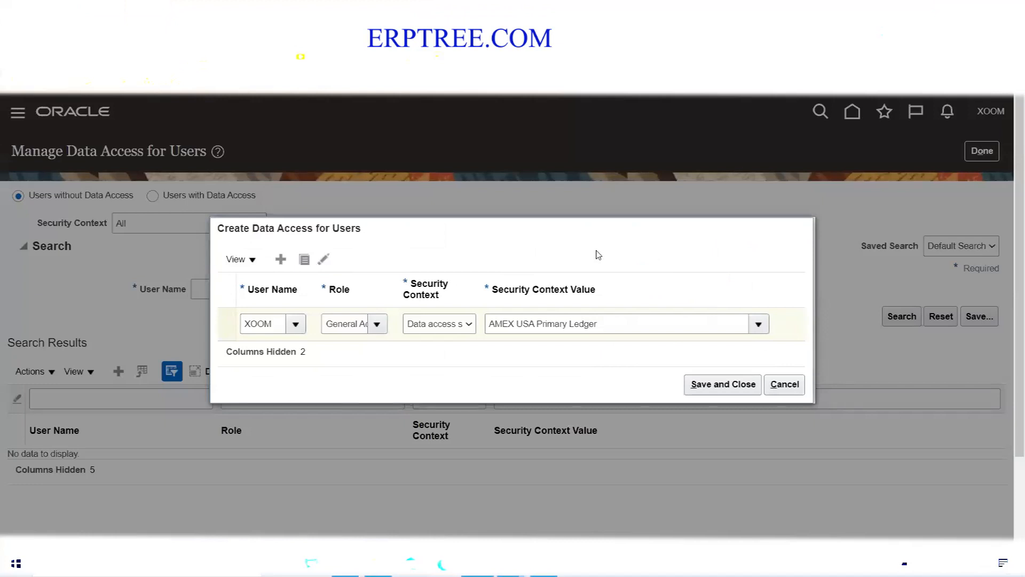
left_click(710, 390)
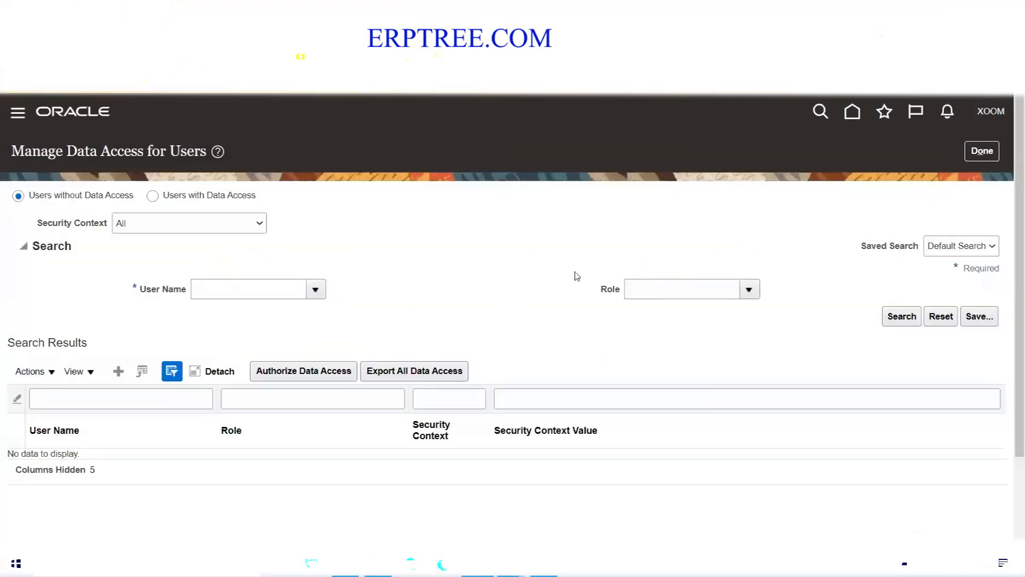
left_click(977, 155)
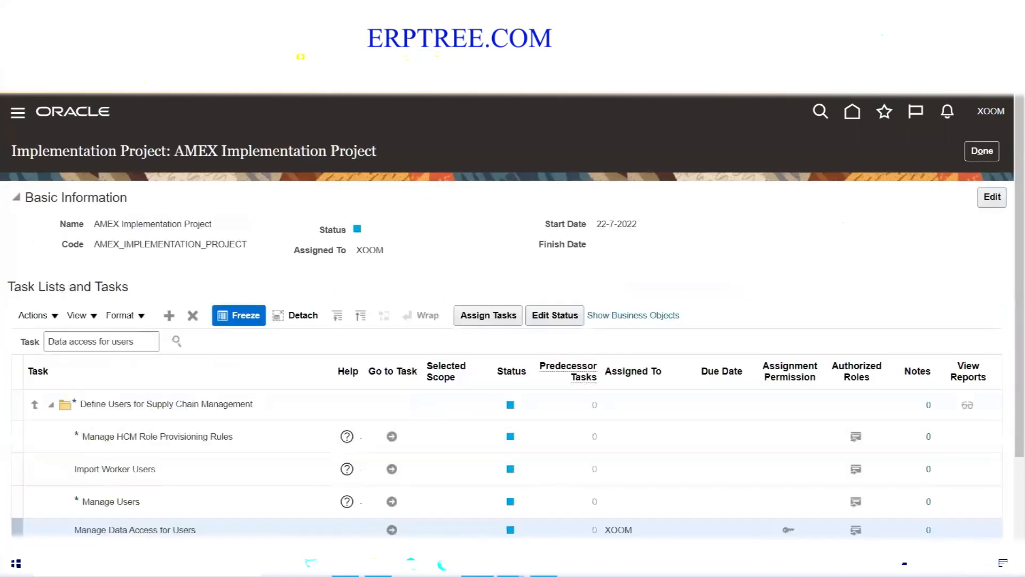
Step: Review the Assign GL Roles to User task in the Excel notes, and examine the Navigator's groups, including Tools, in Oracle Fusion
key("alt+Tab")
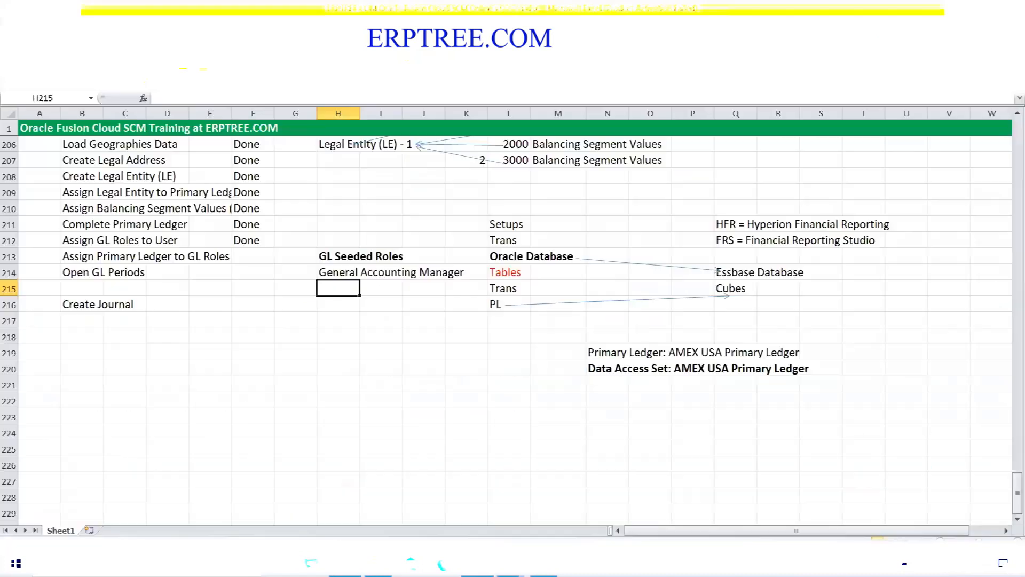
left_click(73, 243)
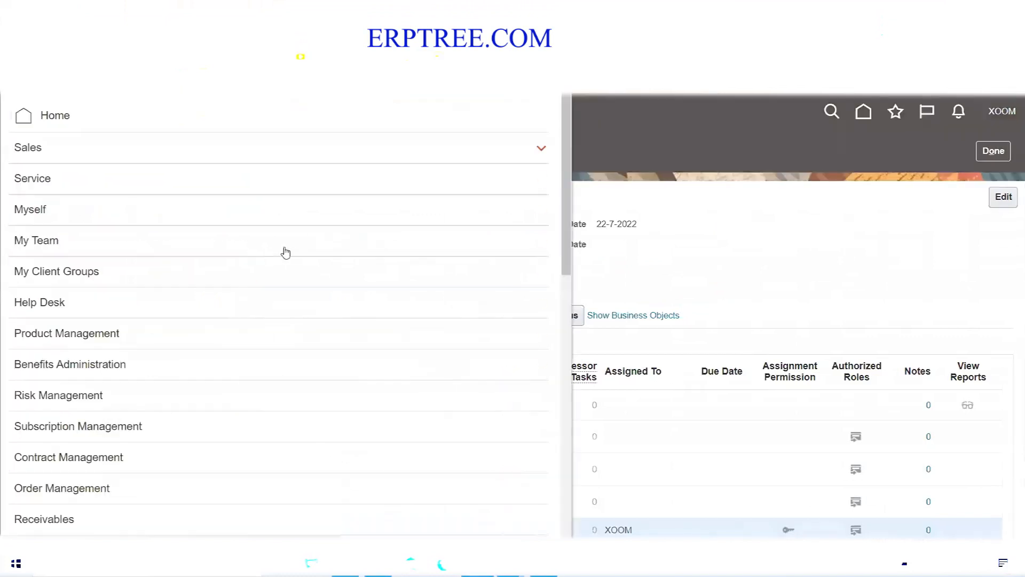
scroll(266, 224, "down", 4)
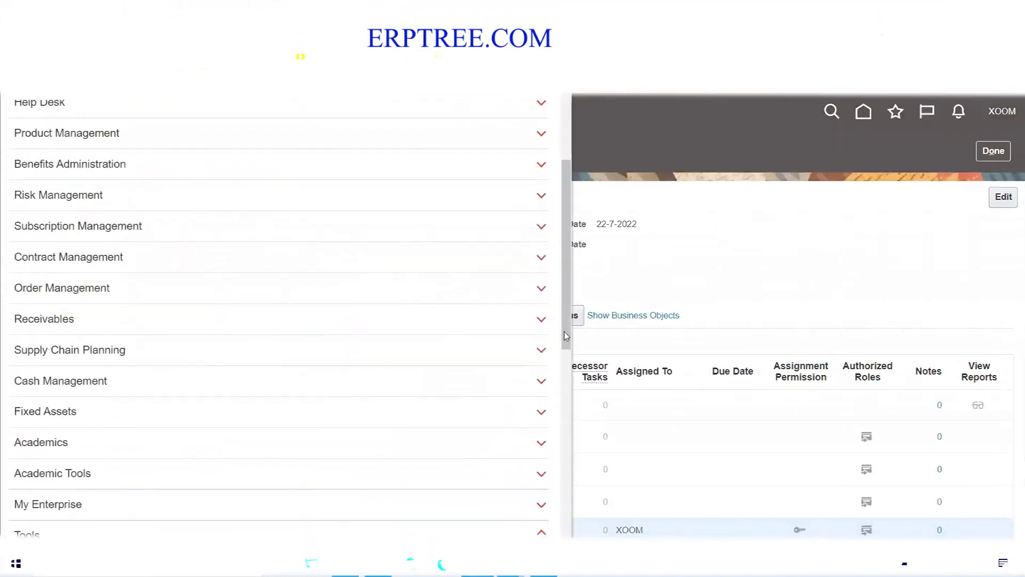
left_click_drag(567, 334, 577, 249)
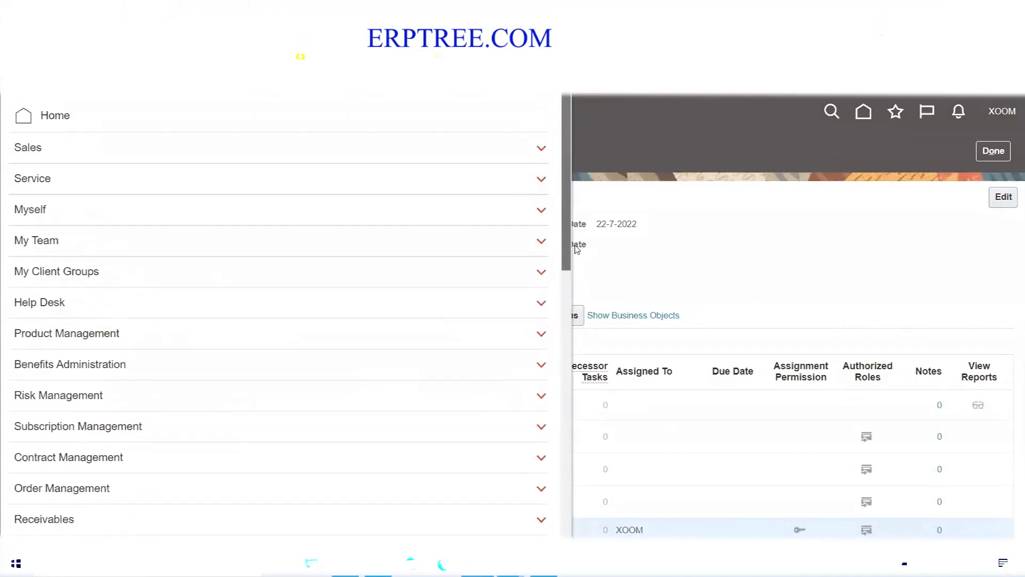
scroll(321, 225, "down", 1)
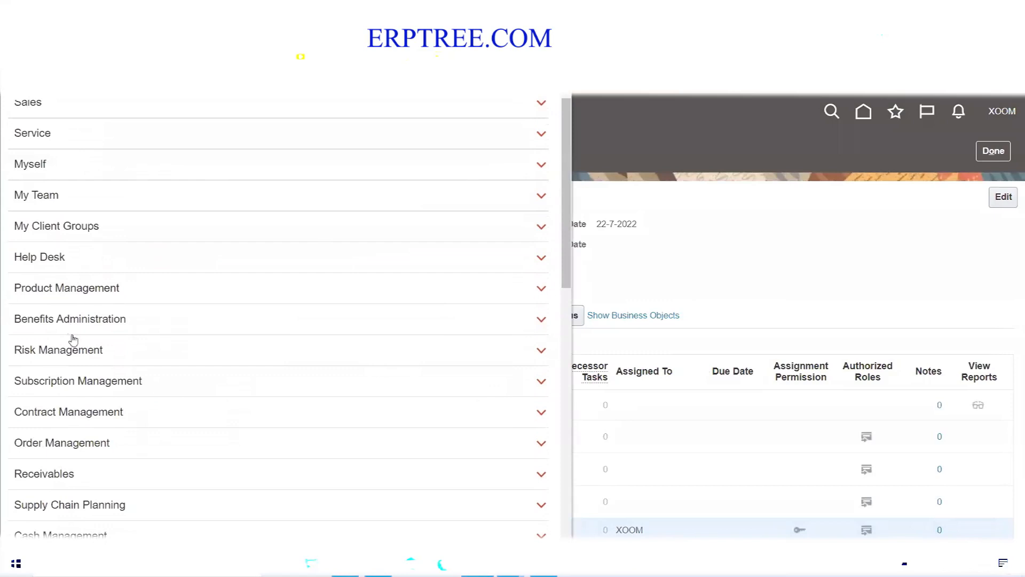
scroll(567, 215, "down", 3)
left_click_drag(567, 215, 549, 312)
left_click(26, 335)
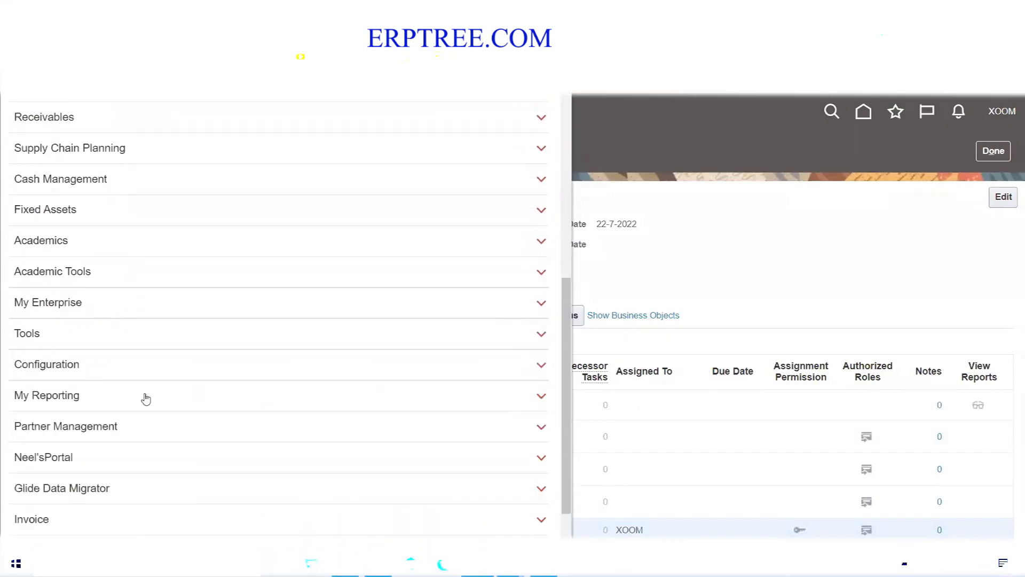
left_click_drag(567, 414, 565, 454)
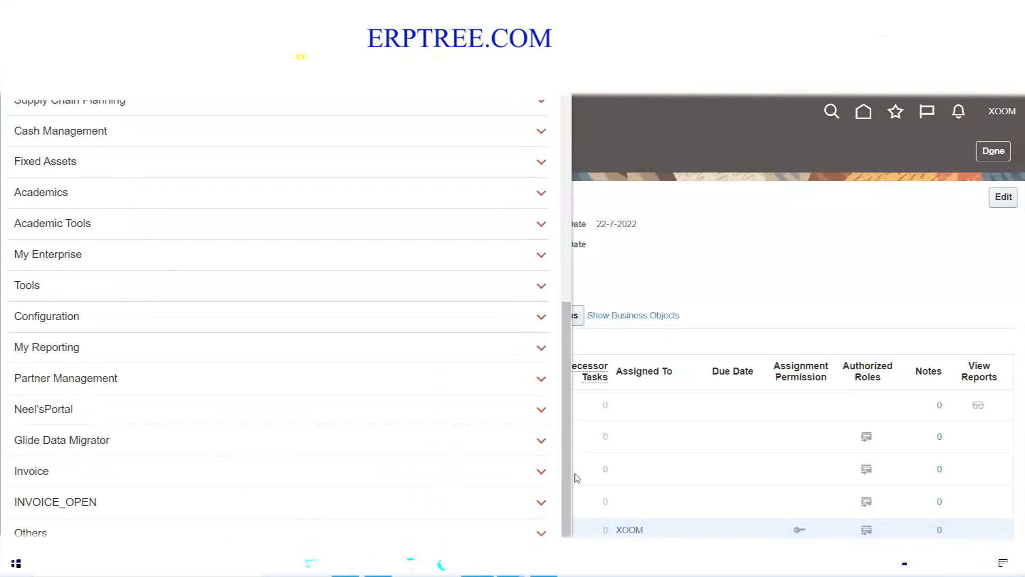
left_click(21, 288)
left_click(21, 289)
left_click_drag(570, 472, 566, 276)
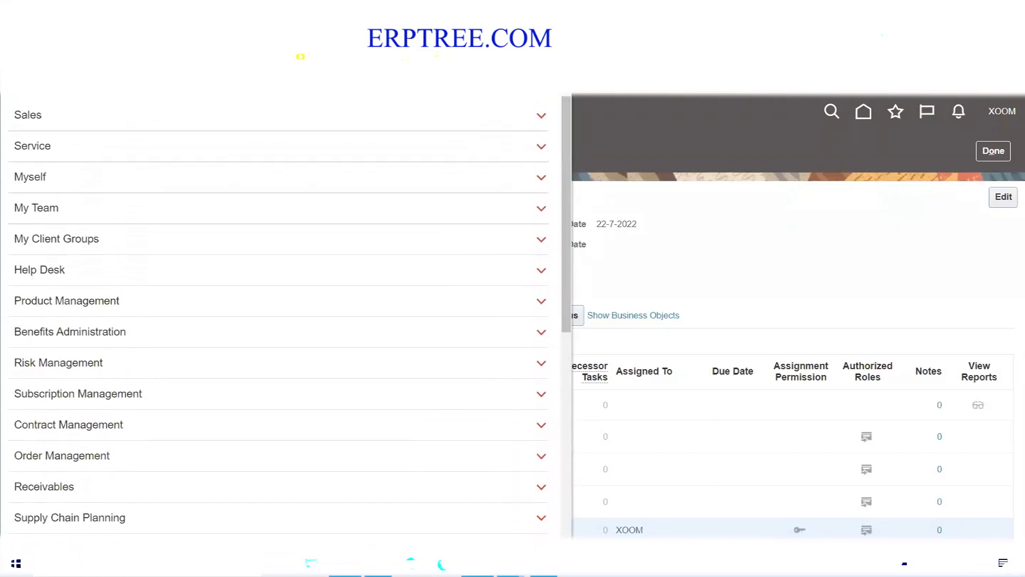
Step: Switch to the Excel notes and copy the Open GL Periods to Create Journal block from row 214 down to B216
left_click(345, 564)
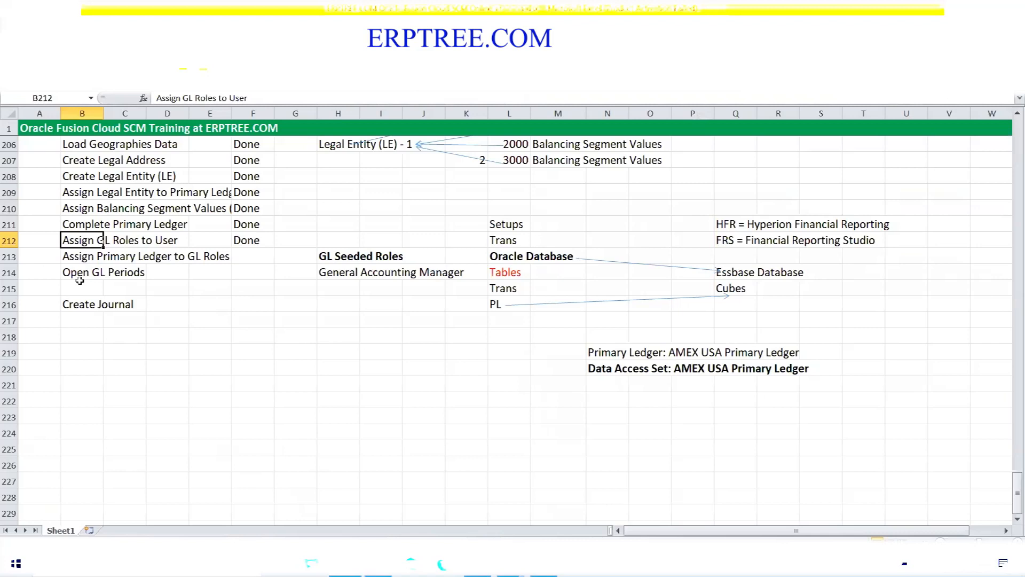
left_click(80, 304)
left_click_drag(76, 275, 122, 305)
key("ctrl+c")
left_click(75, 305)
key("ctrl+v")
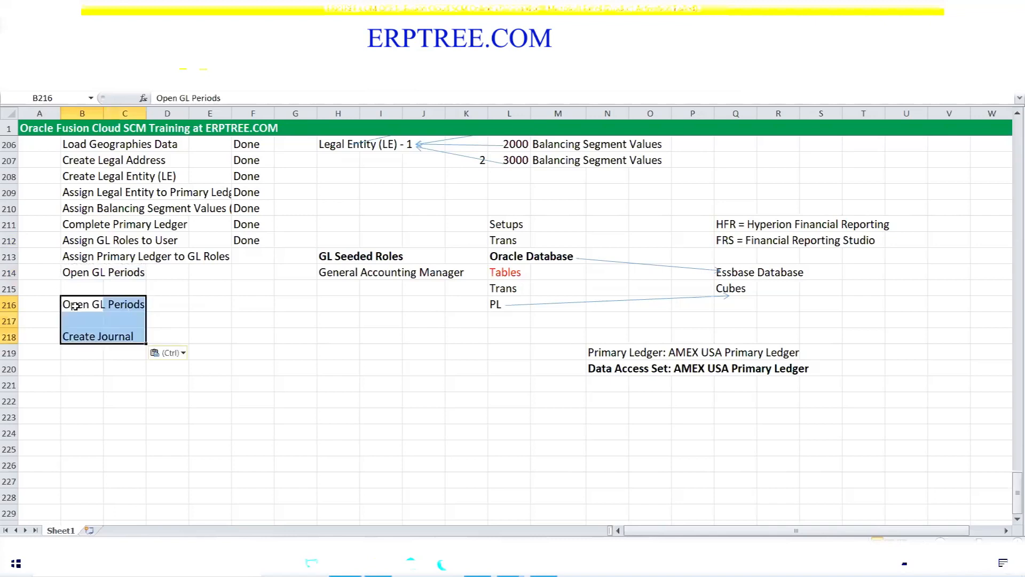
Step: Replace the task in cell B214 with "Run LDAP Job" and save the workbook
left_click(82, 272)
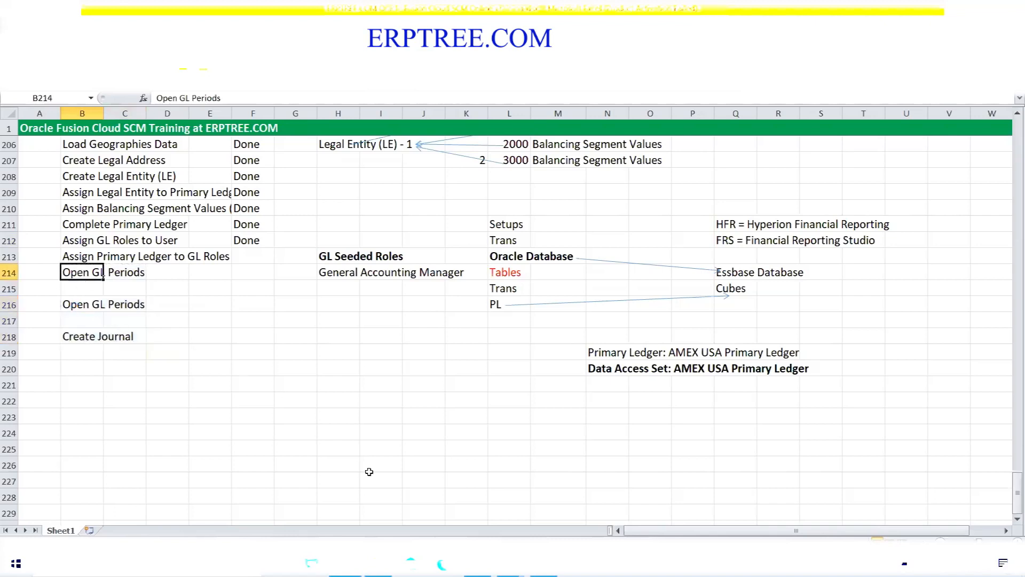
type("Ru")
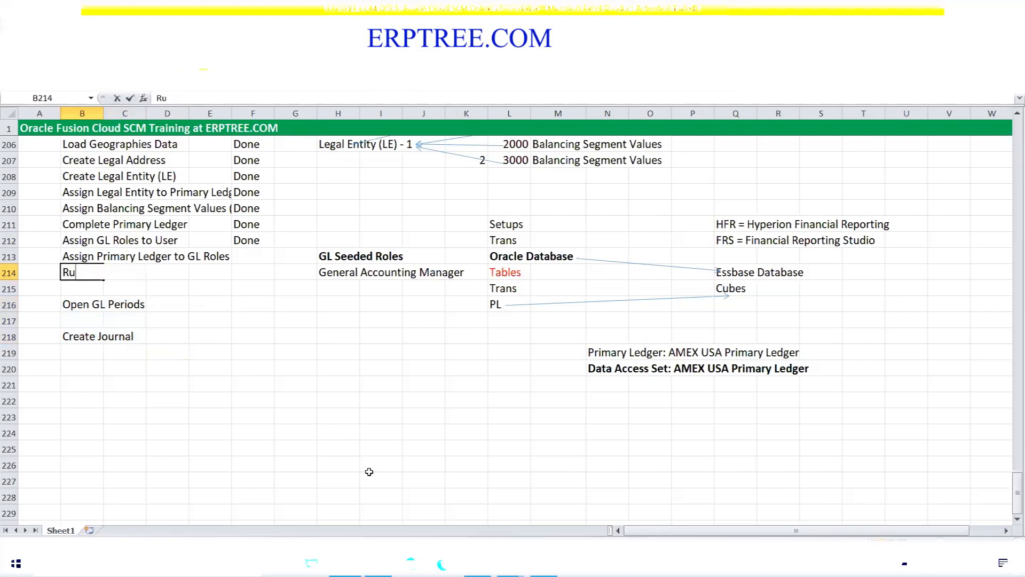
type("n LDAP Job")
key("ctrl+s")
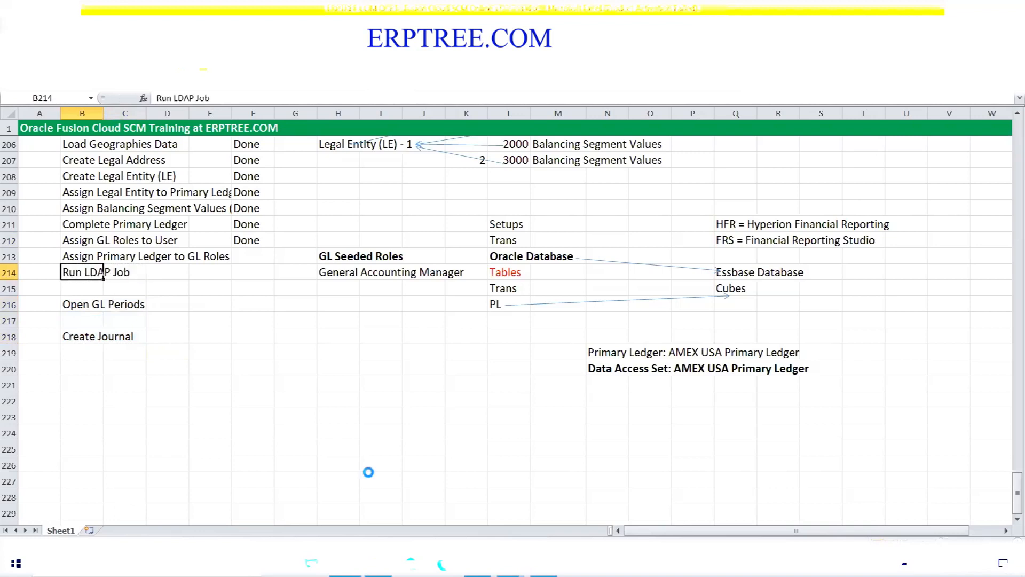
left_click(86, 305)
key("ctrl+c")
left_click(79, 289)
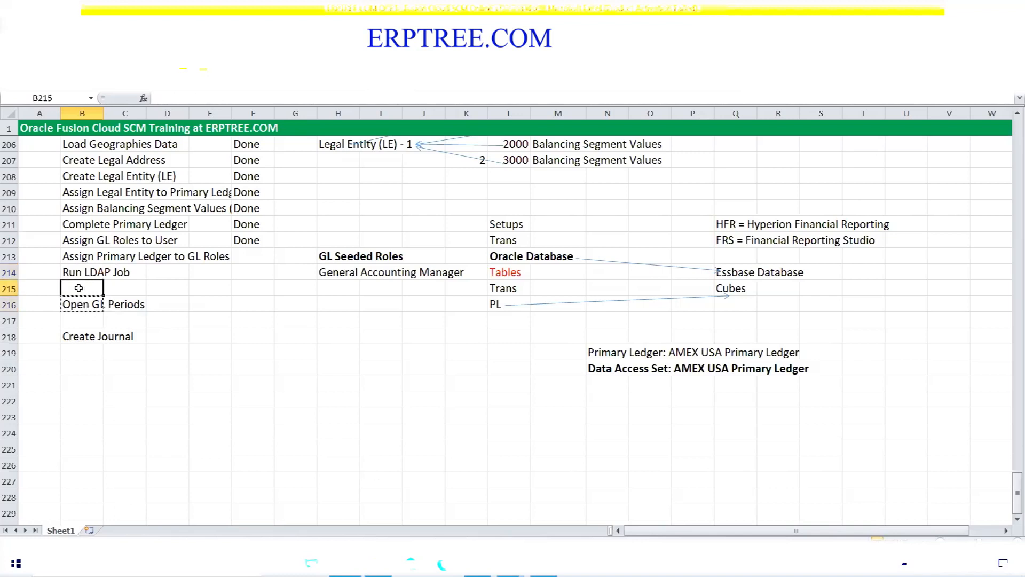
key("ctrl+c")
key("ctrl+v")
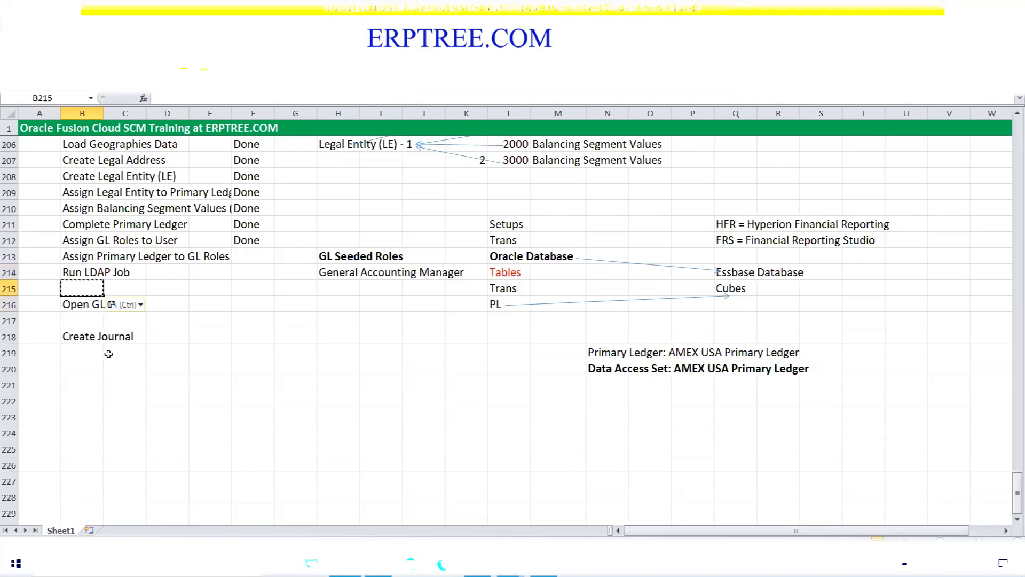
Step: Copy the Open GL Periods task from B216 to B215 and clear the duplicate in B216
left_click(89, 303)
key("ctrl+c")
left_click(80, 287)
key("Return")
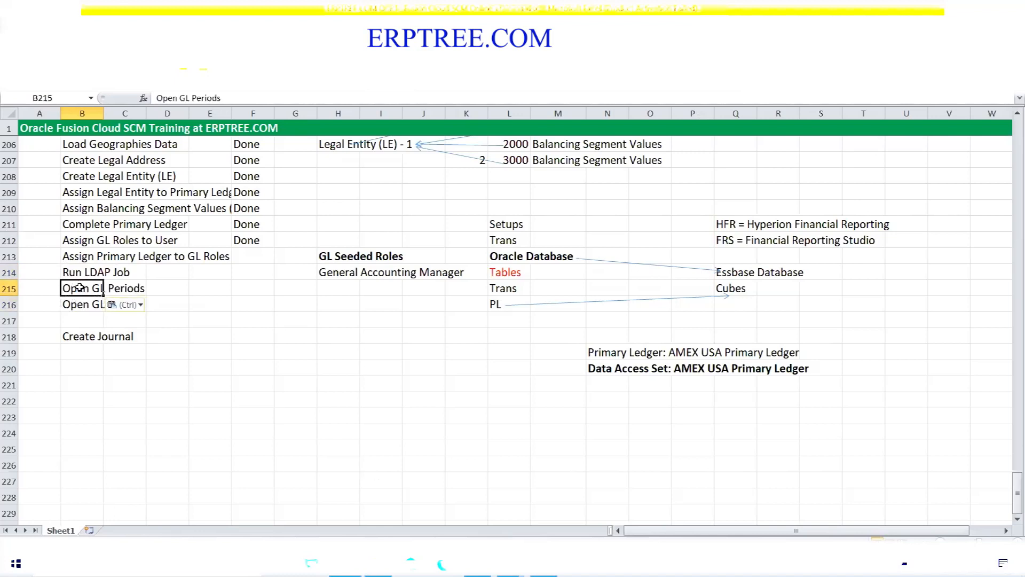
left_click(78, 305)
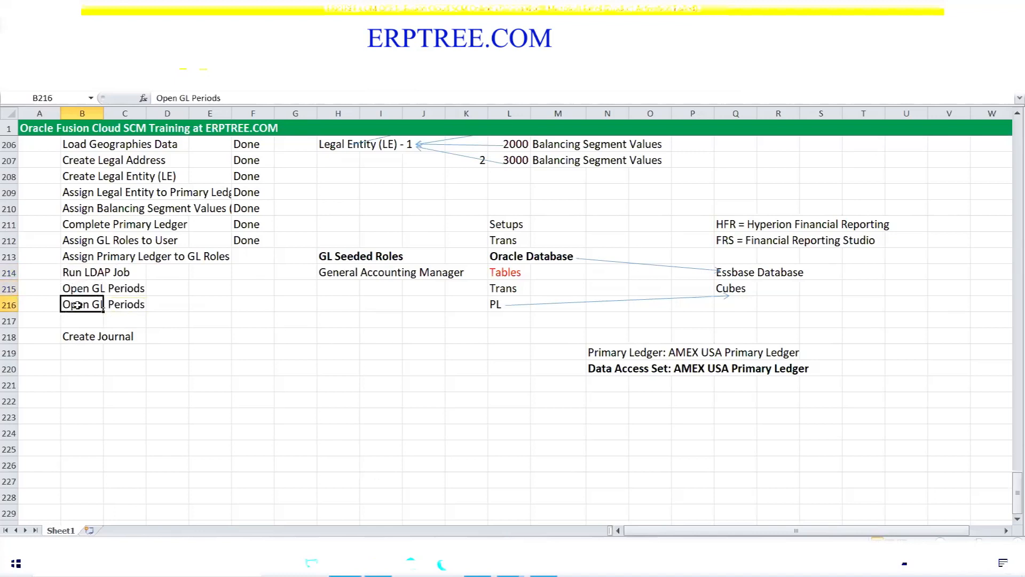
key("Delete")
left_click(157, 290)
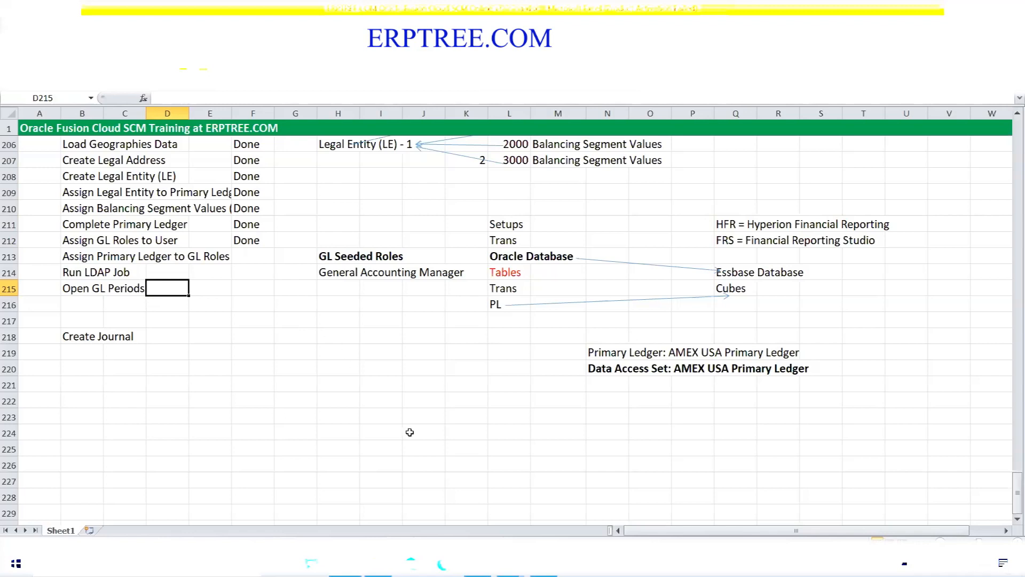
Step: Switch to Oracle Fusion, look through the Navigator's groups, and close the Navigator
key("alt+Tab")
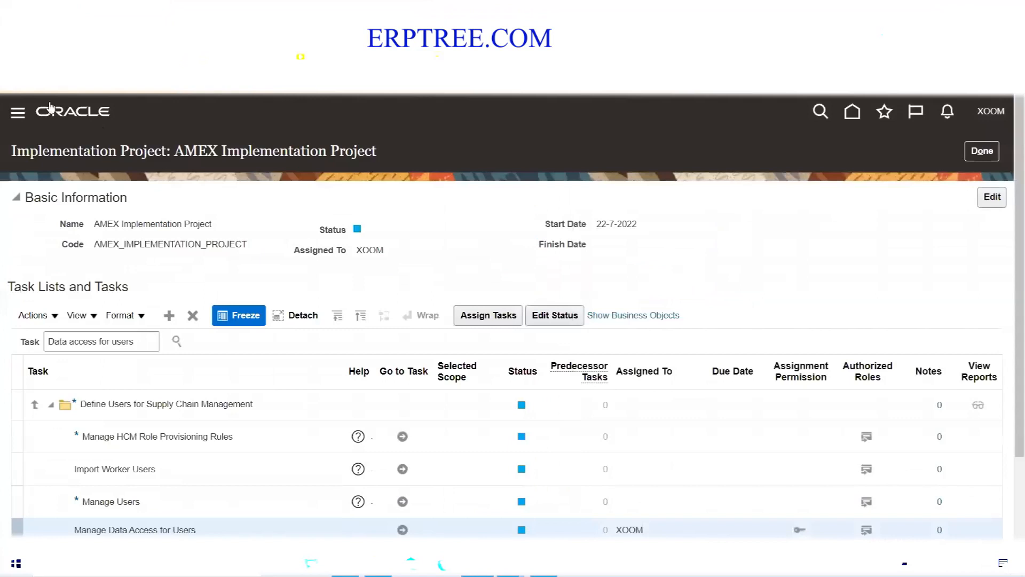
left_click(17, 112)
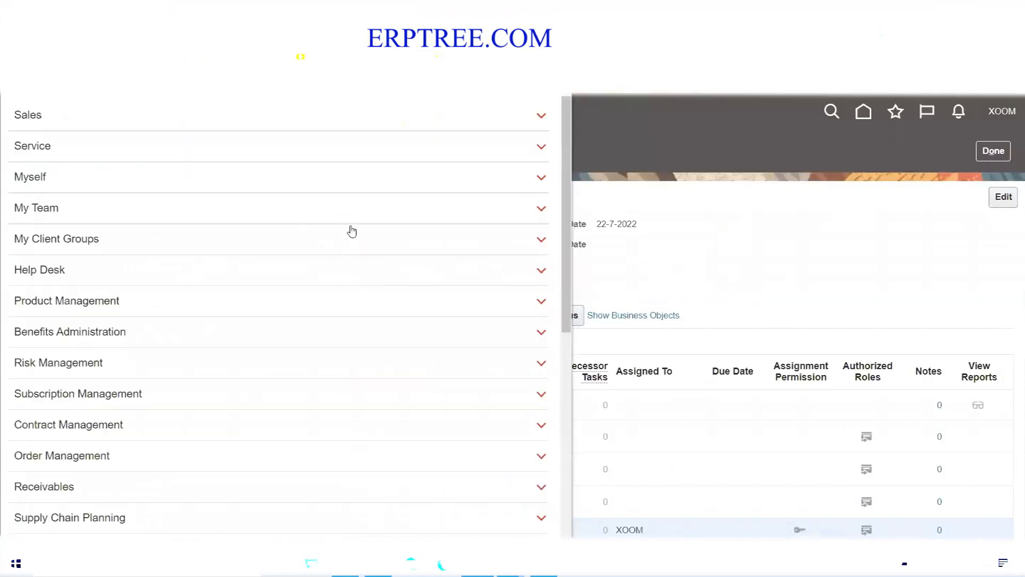
scroll(351, 231, "down", 4)
scroll(351, 231, "down", 3)
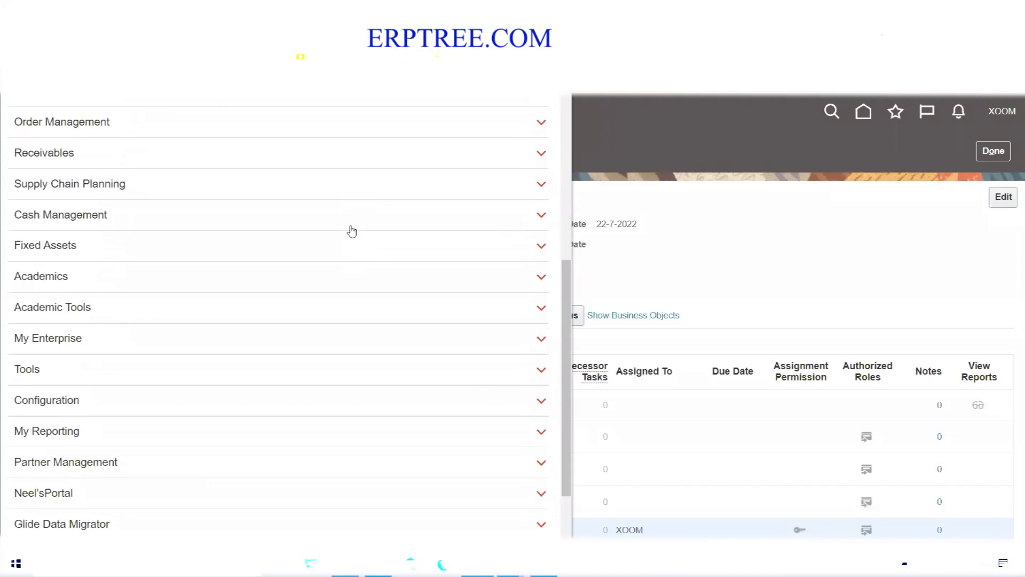
left_click(685, 271)
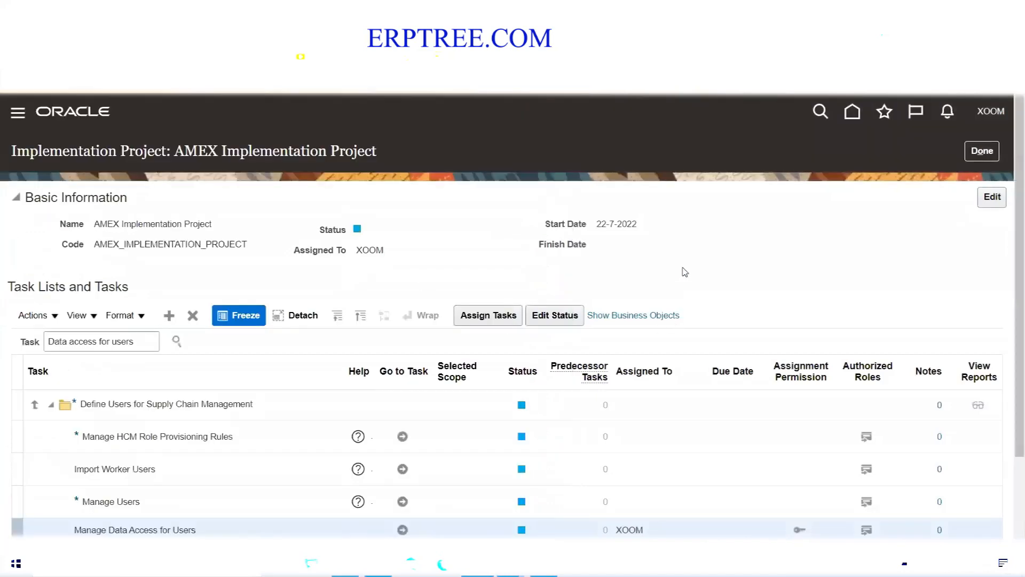
Step: Check the Run LDAP Job task in the Excel notes and return to the AMEX Implementation Project in Oracle Fusion
left_click(345, 564)
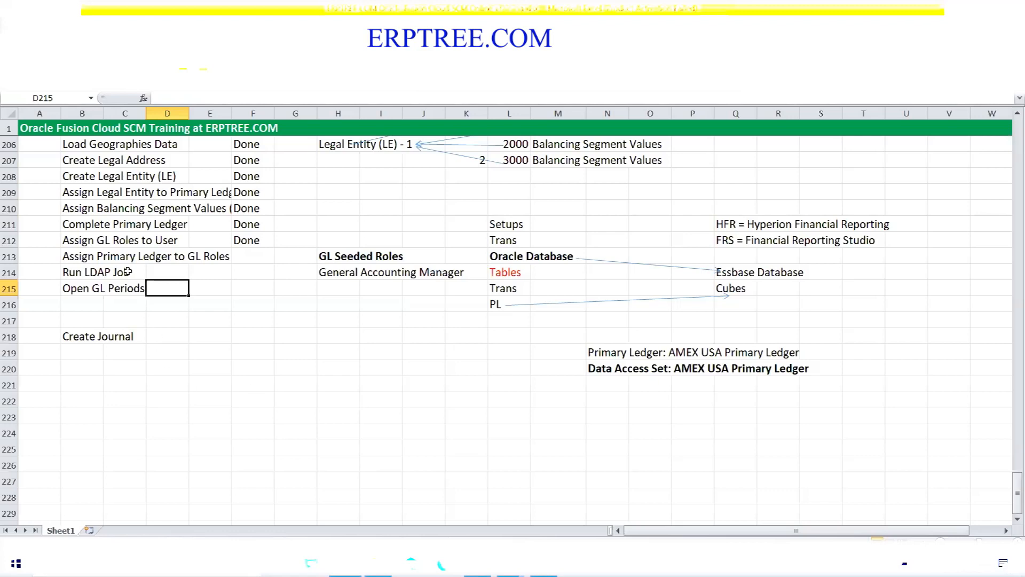
left_click(108, 269)
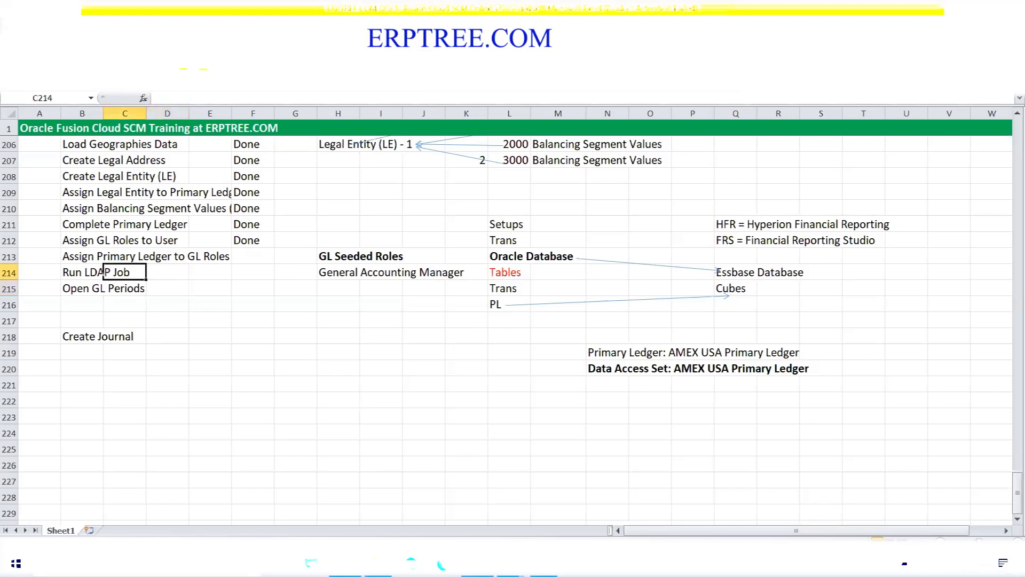
left_click(479, 493)
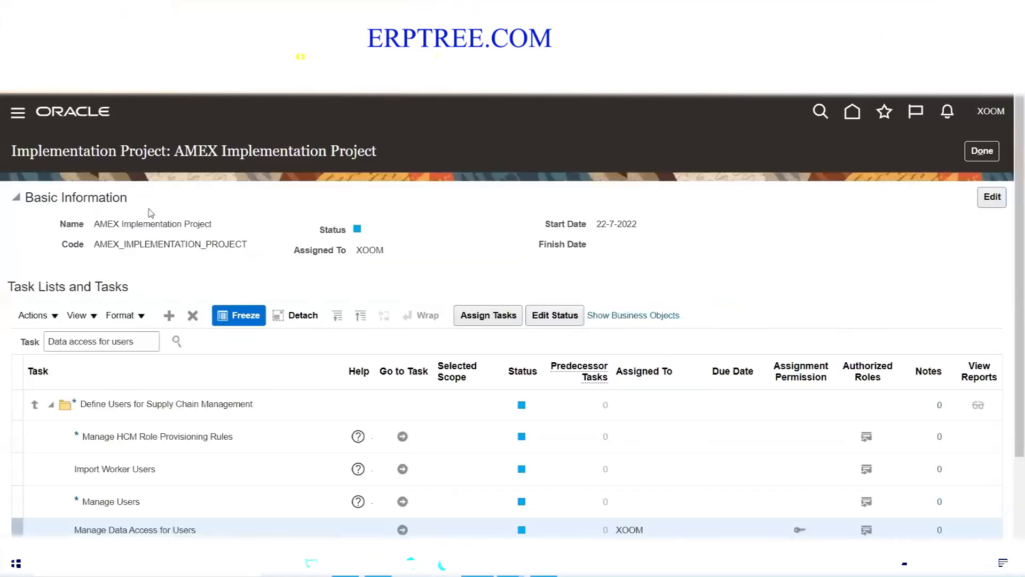
left_click(18, 111)
scroll(176, 229, "down", 3)
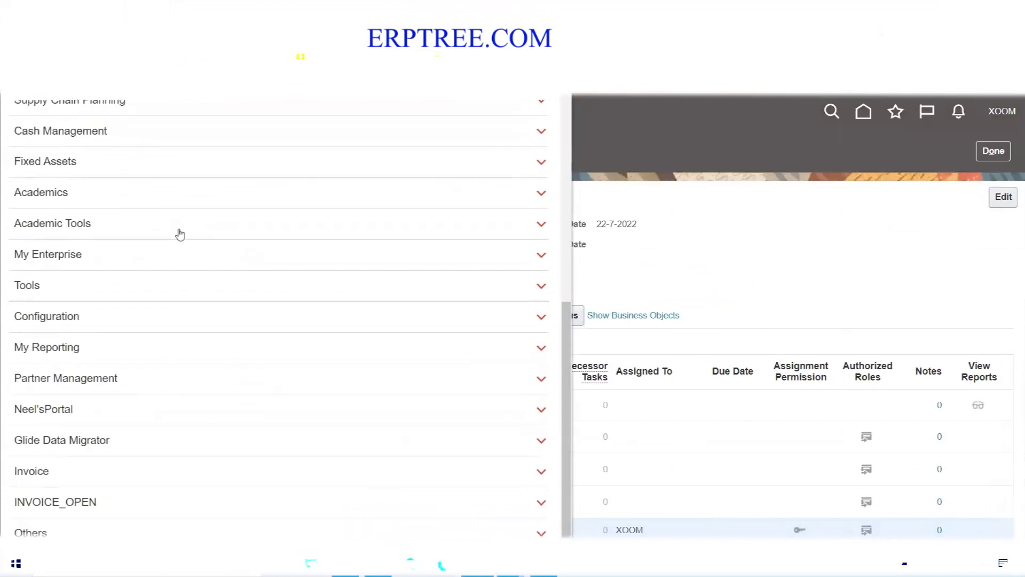
scroll(184, 263, "up", 5)
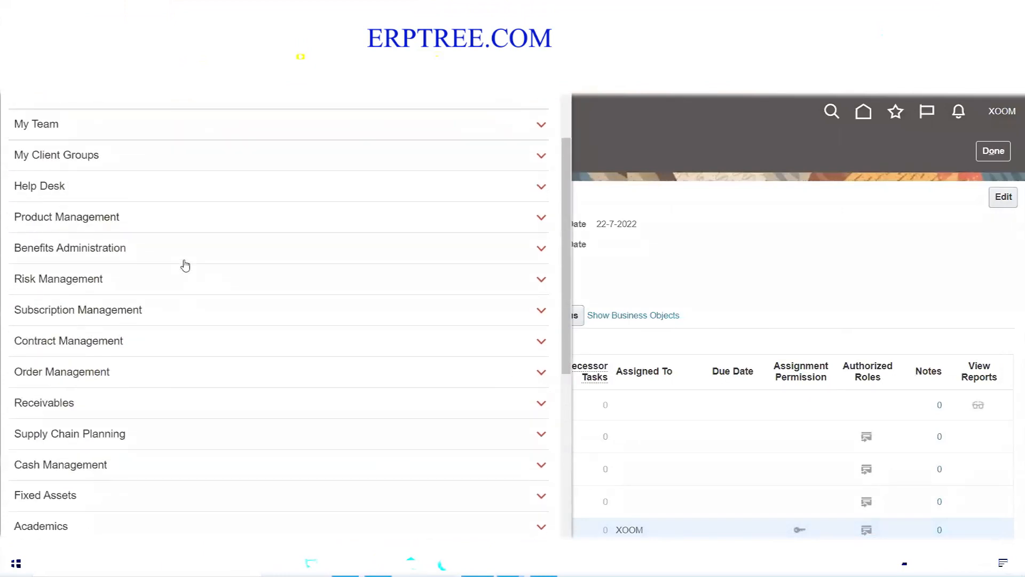
scroll(185, 266, "up", 3)
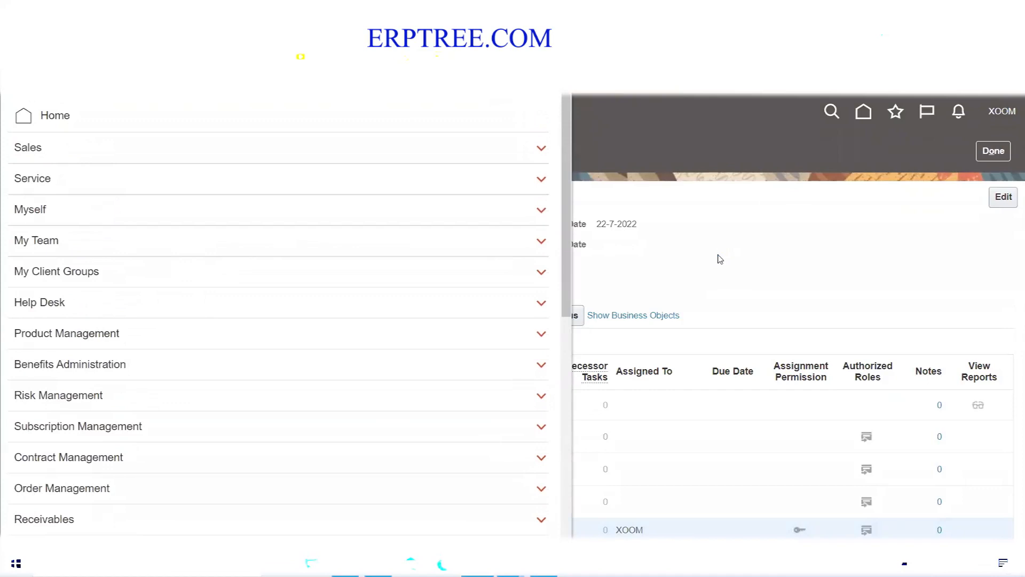
left_click(665, 212)
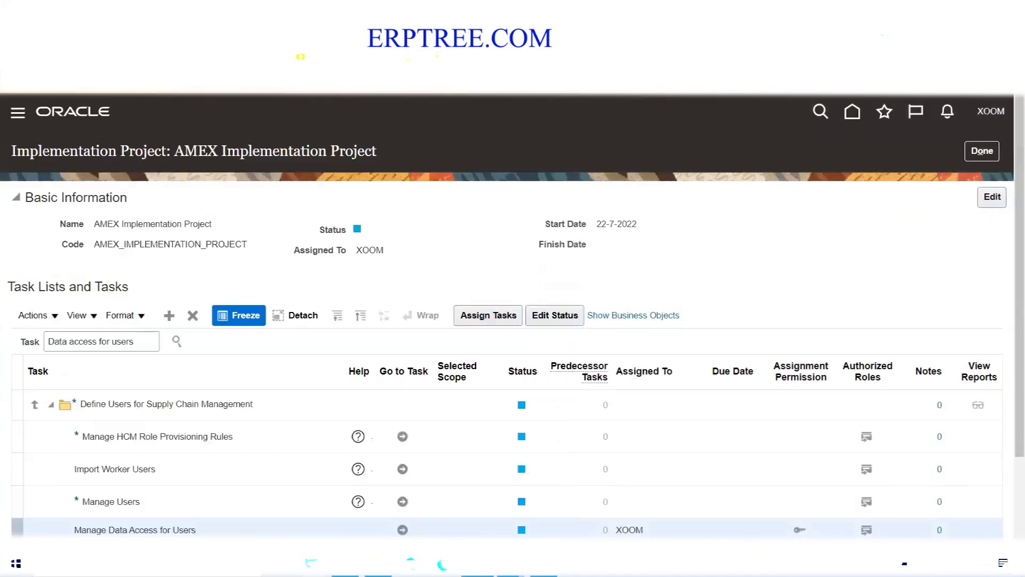
Step: In the Excel notes, mark the Assign Primary Ledger to GL Roles task as "Done" in F213 and select the Run LDAP Job task
key("alt+Tab")
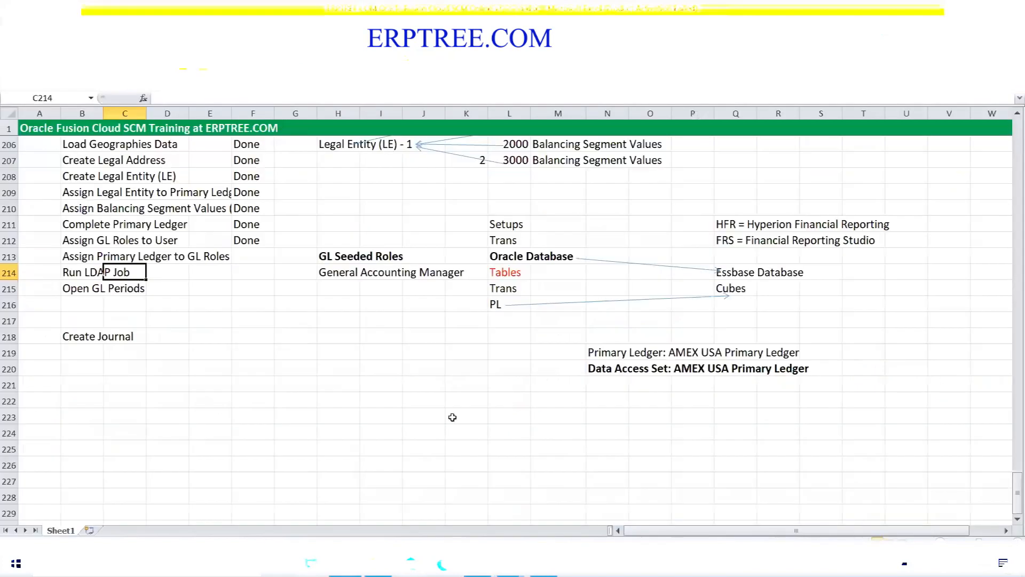
left_click(101, 273)
left_click_drag(102, 273, 123, 273)
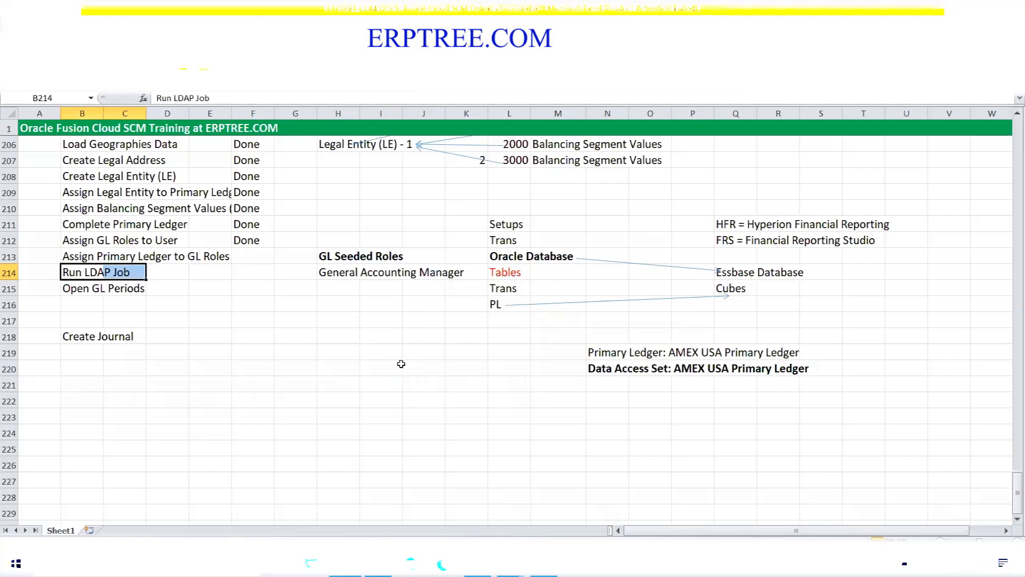
left_click(98, 272)
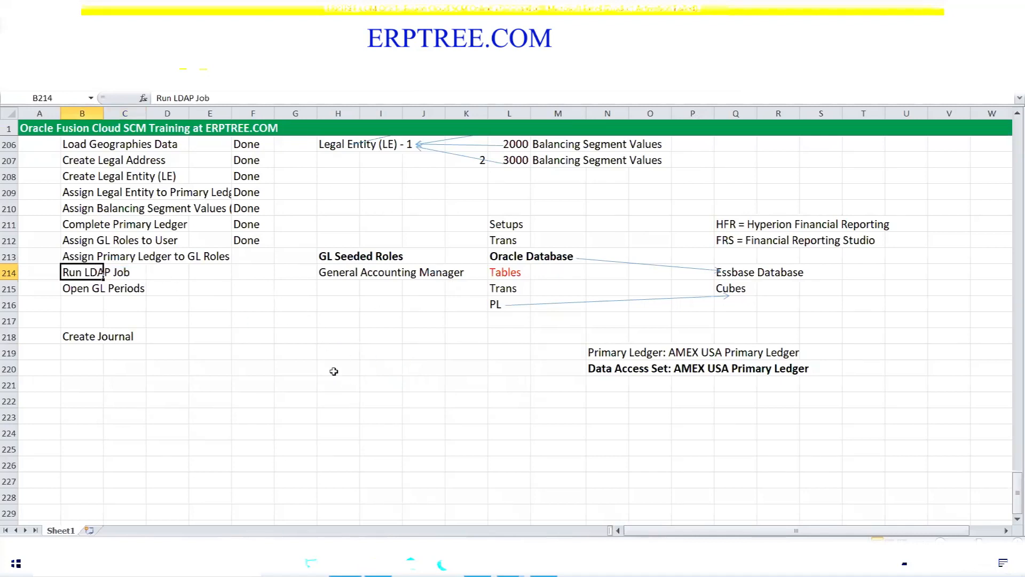
left_click(249, 254)
type("Done")
key("Tab")
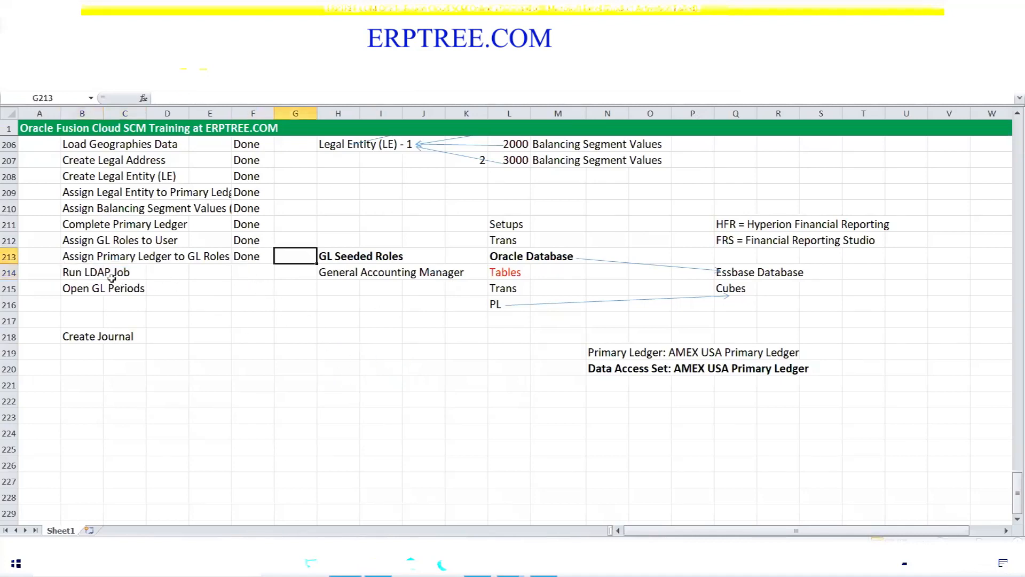
left_click(79, 272)
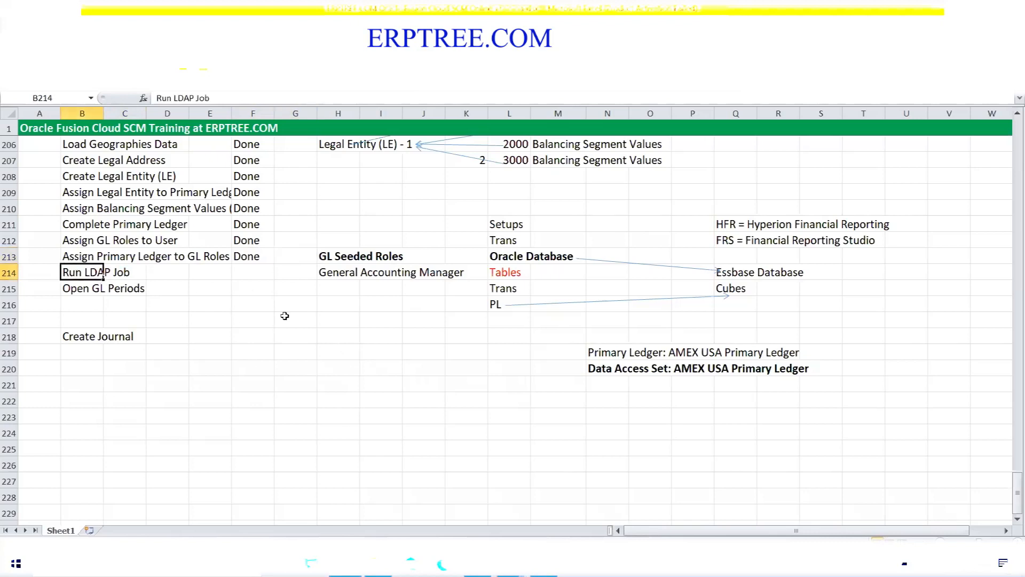
Step: Switch to Oracle Fusion and open Scheduled Processes from the Navigator's Tools group
key("alt+Tab")
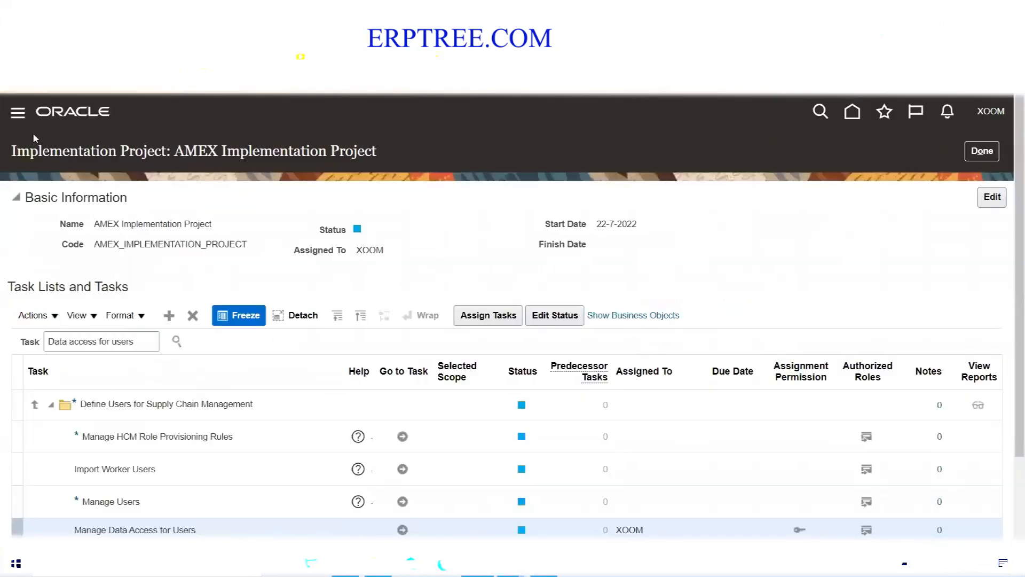
left_click(18, 114)
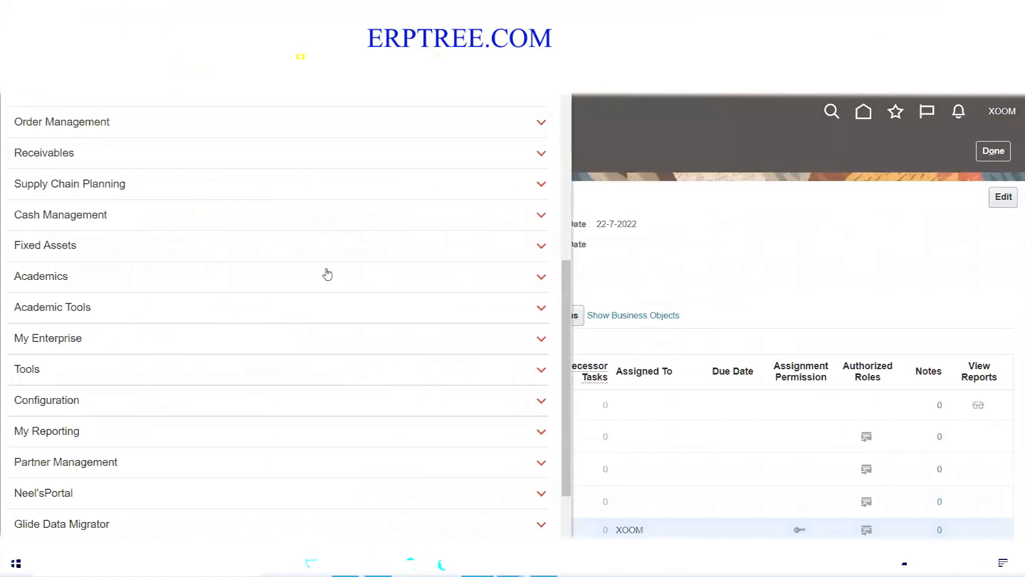
scroll(303, 254, "down", 2)
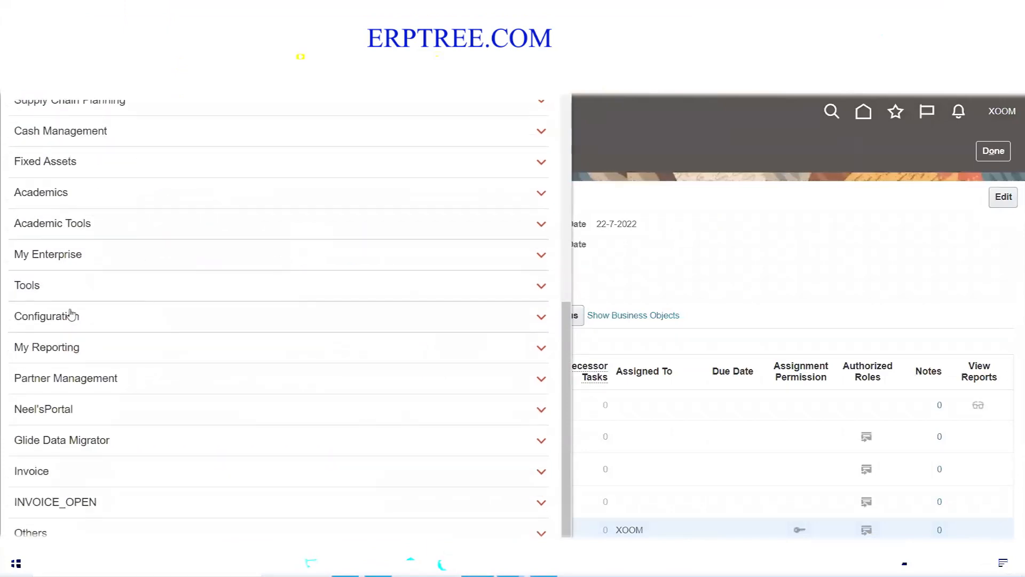
left_click(48, 288)
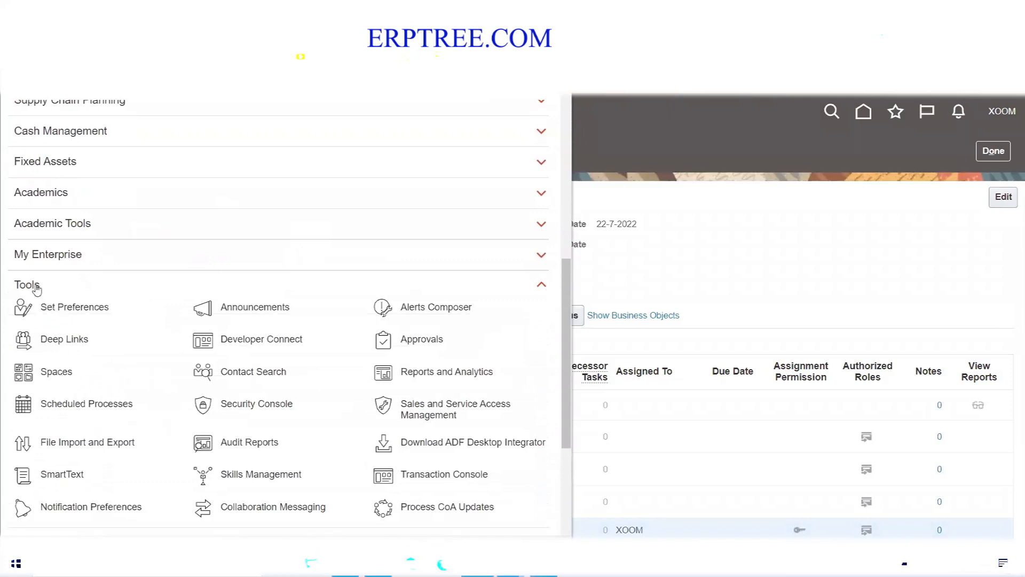
left_click(80, 404)
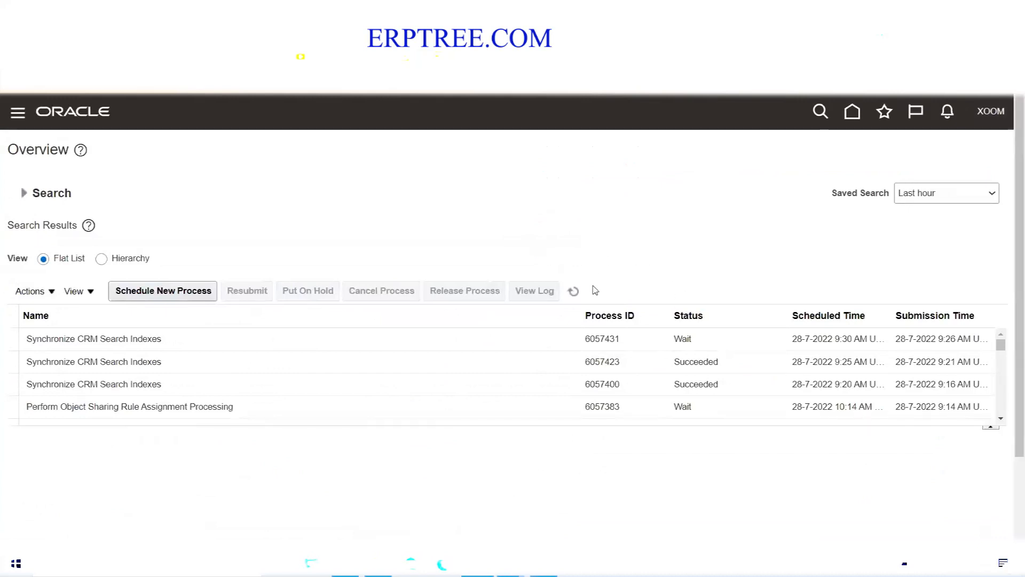
Step: Start scheduling a new job, search the process names for "LDAP", and choose Retrieve Latest LDAP Changes
left_click(182, 293)
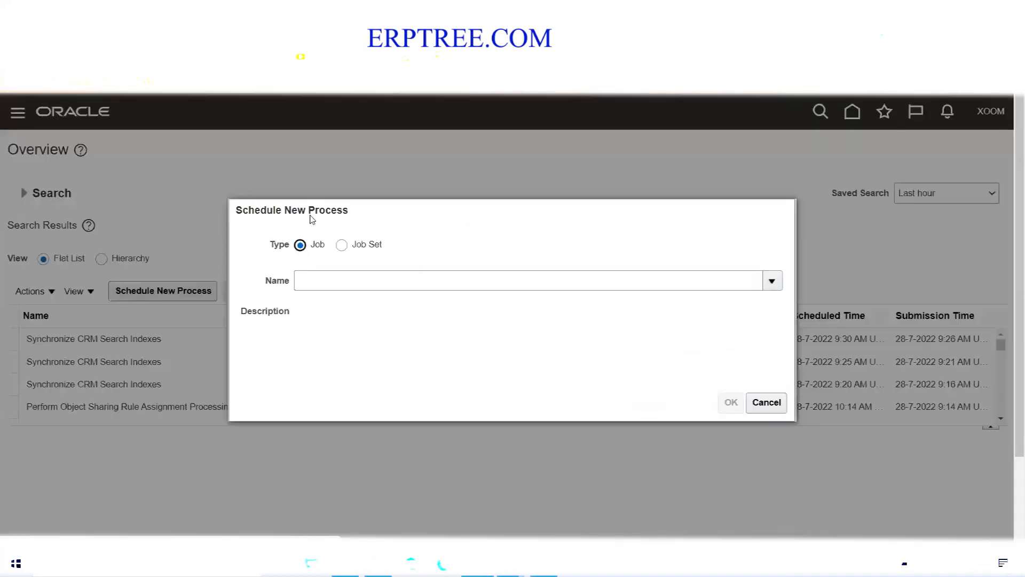
left_click(773, 282)
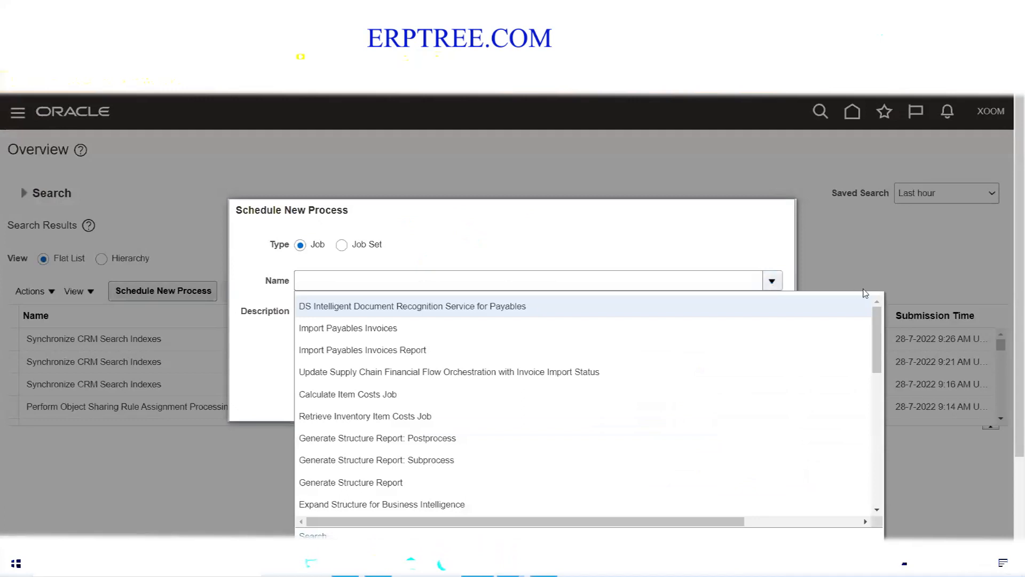
scroll(868, 291, "down", 2)
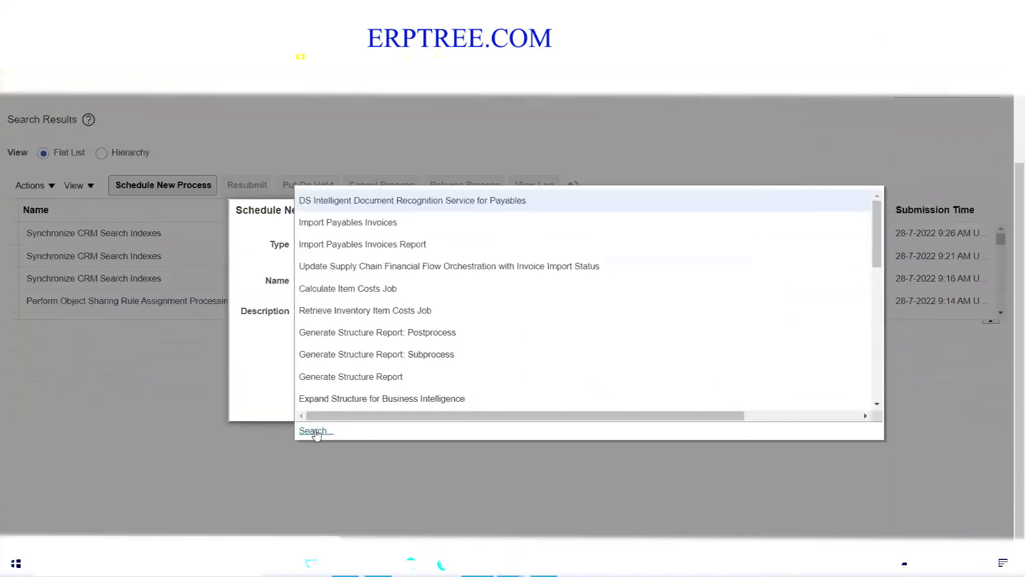
left_click(316, 432)
left_click(332, 286)
type("LDAP")
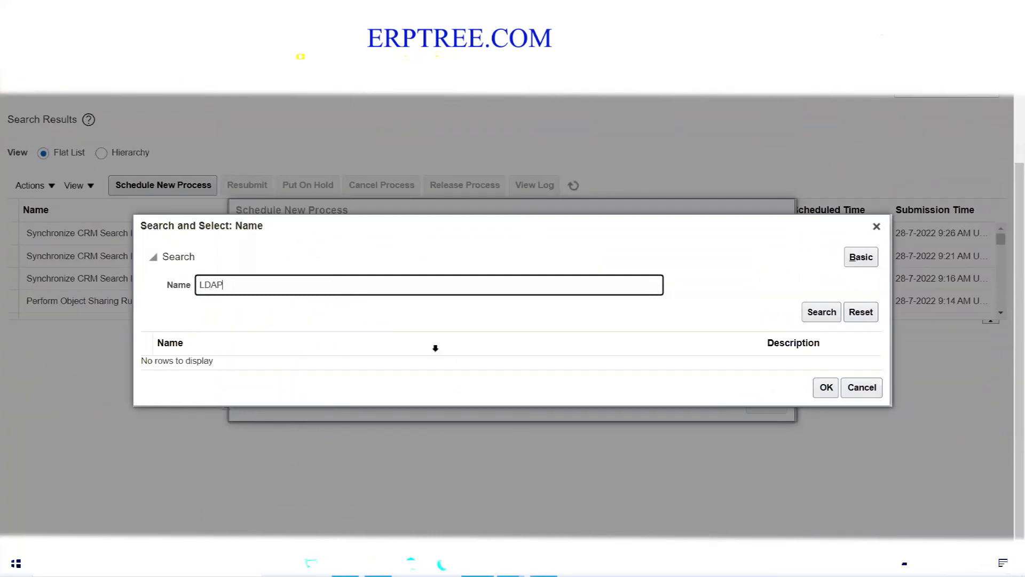
left_click(822, 312)
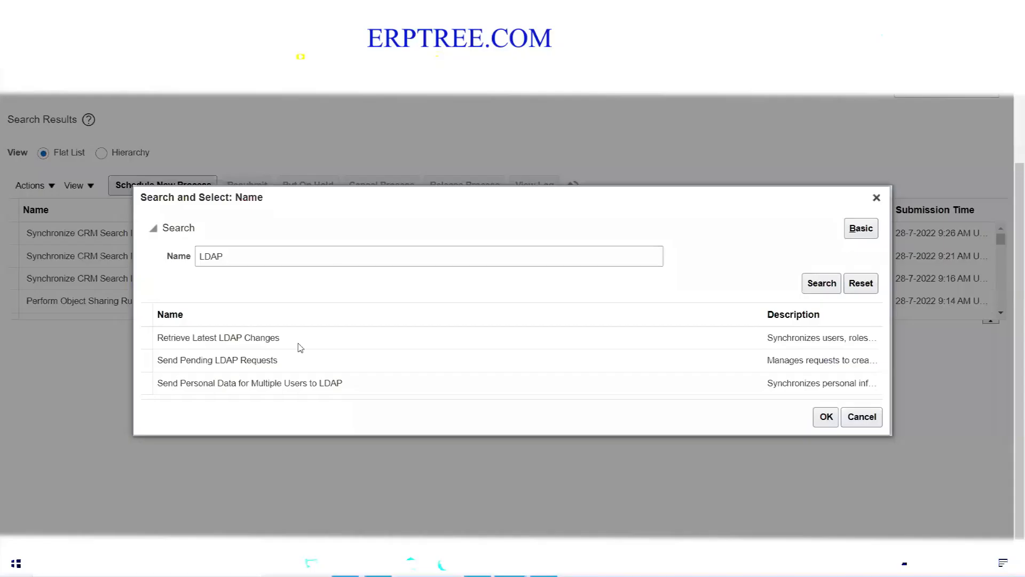
left_click(301, 347)
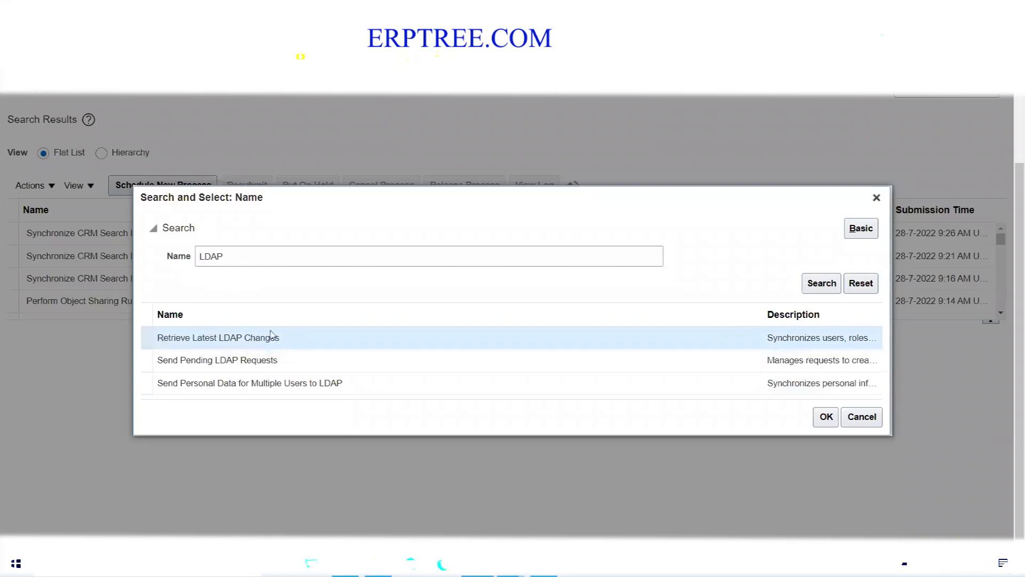
left_click(826, 422)
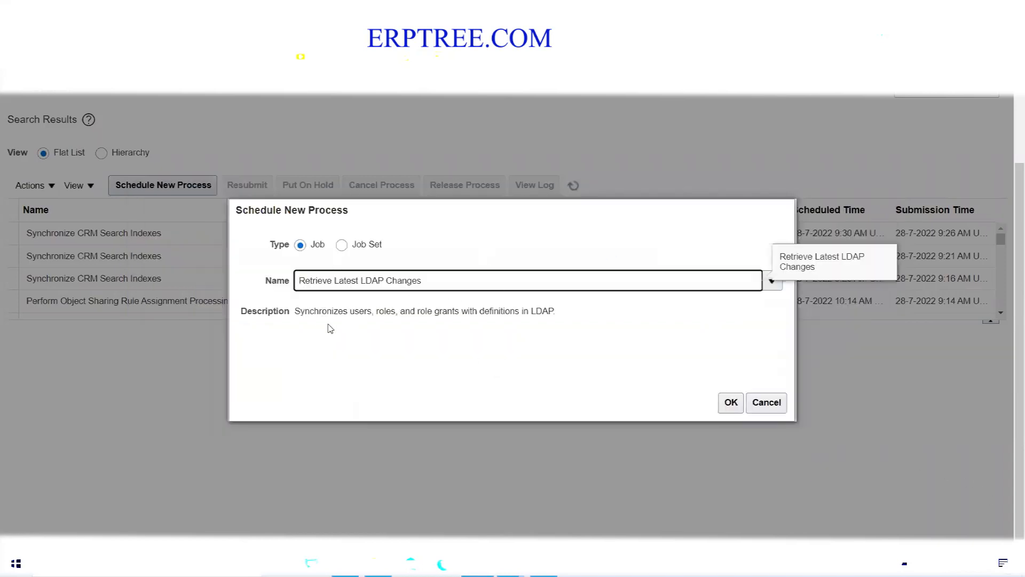
Step: Review the job's description of synchronizing users, roles, and role grants, and continue to its process details
left_click_drag(294, 310, 529, 311)
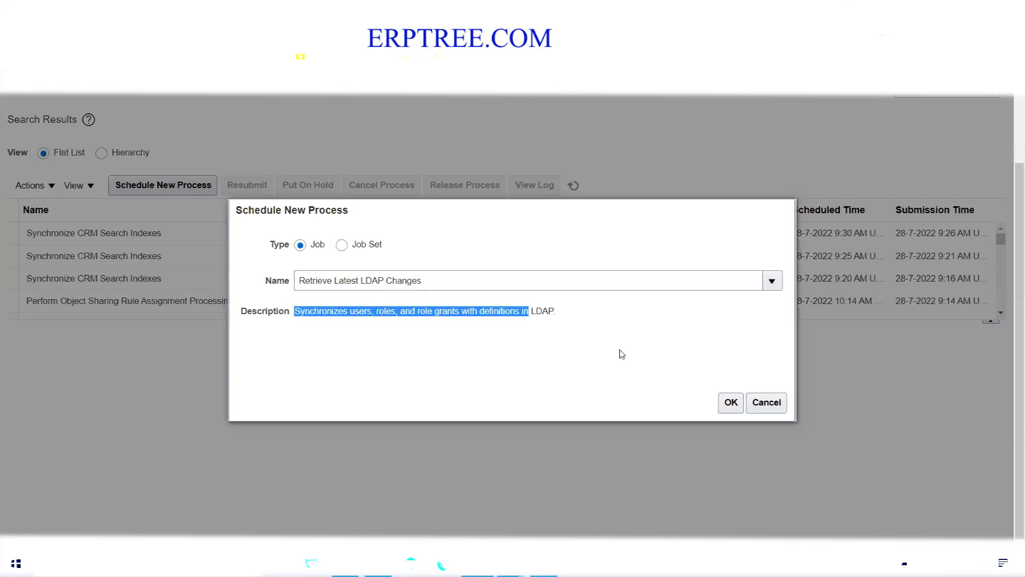
double_click(454, 311)
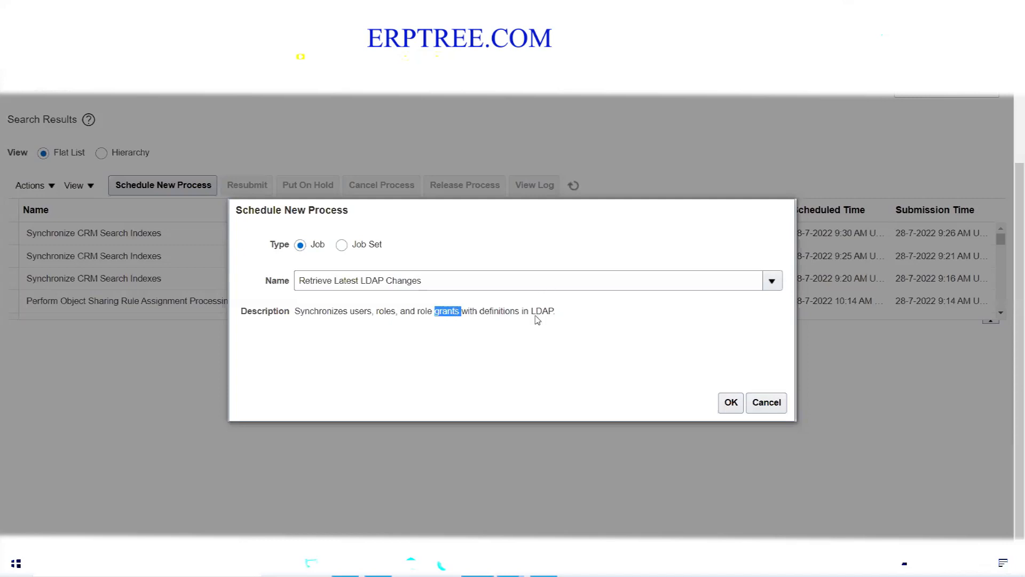
left_click_drag(531, 310, 555, 311)
left_click(603, 315)
left_click(722, 408)
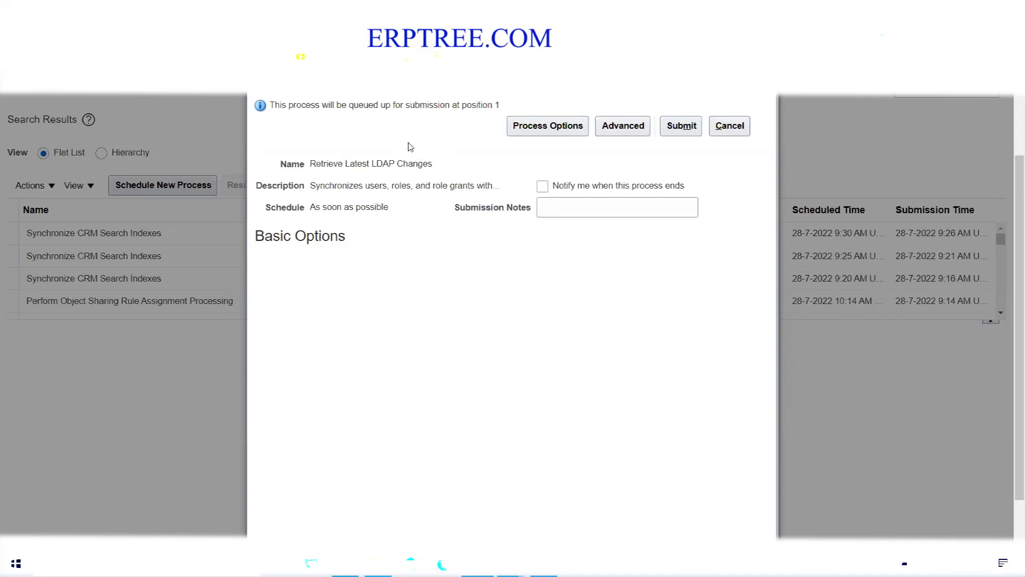
Step: Submit the Retrieve Latest LDAP Changes process with its default options and dismiss the confirmation
scroll(351, 137, "up", 3)
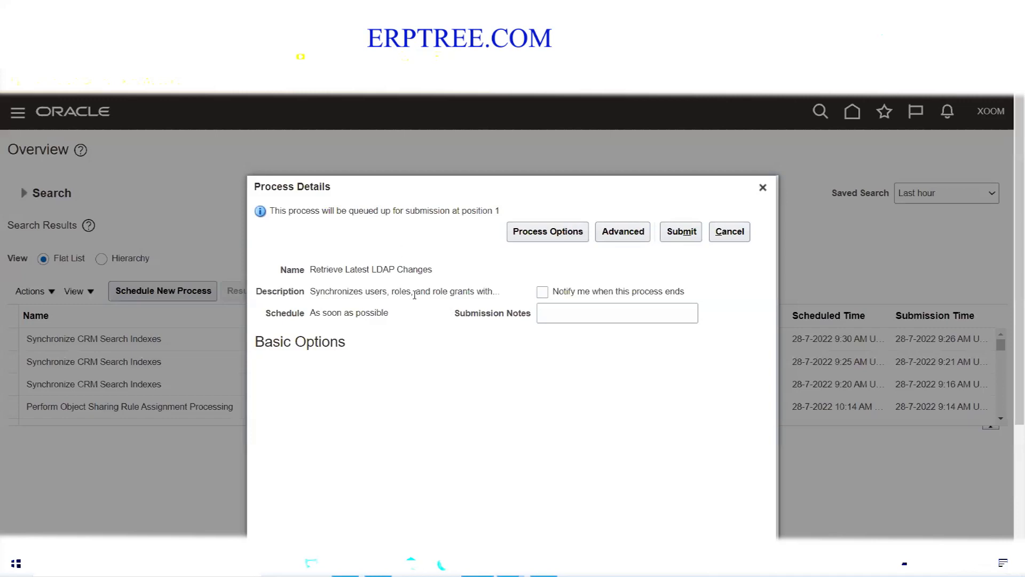
left_click_drag(373, 269, 395, 269)
left_click(683, 234)
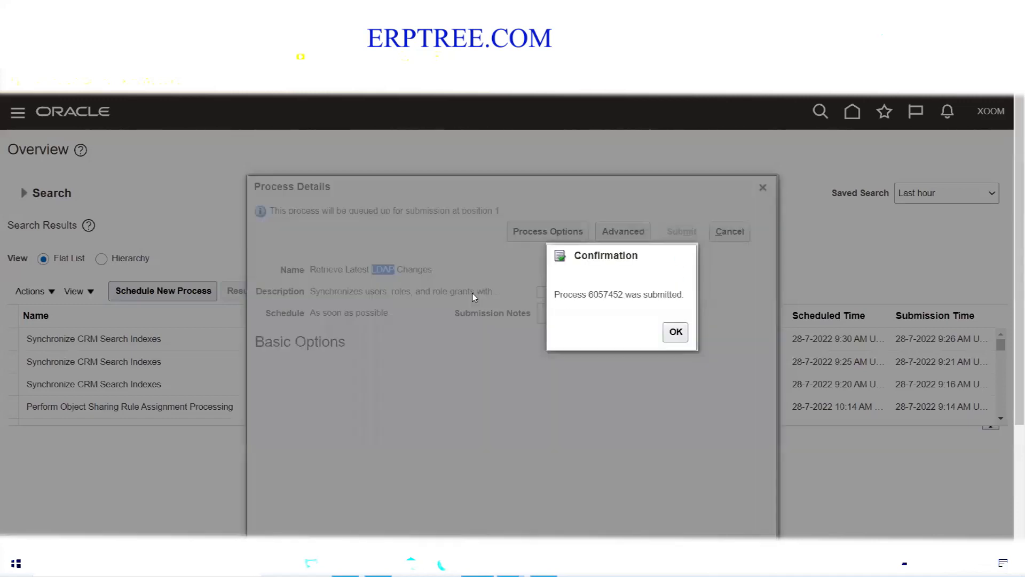
left_click(677, 332)
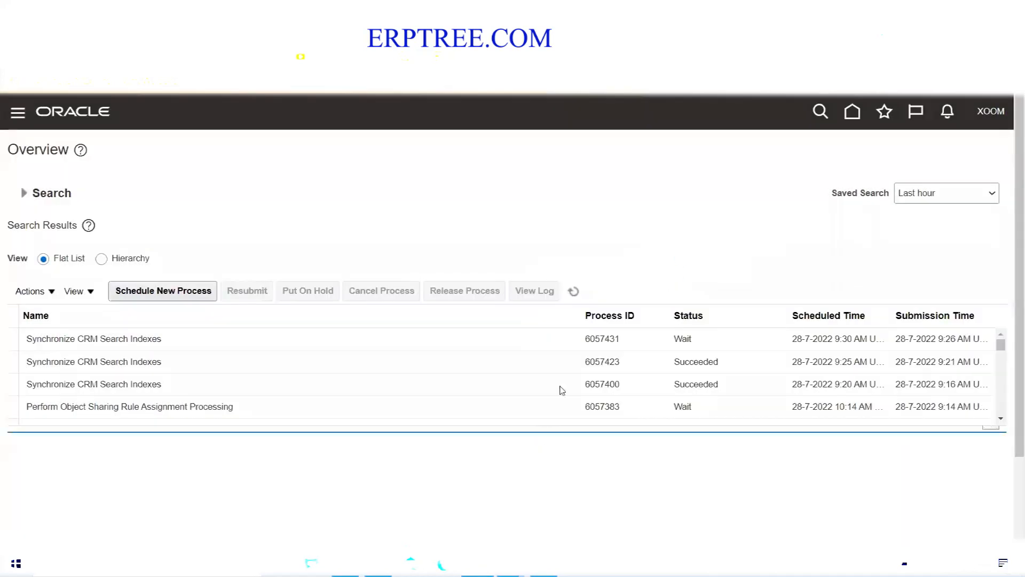
Step: Refresh the scheduled process list repeatedly and select Retrieve Latest LDAP Changes to check its status
left_click(573, 291)
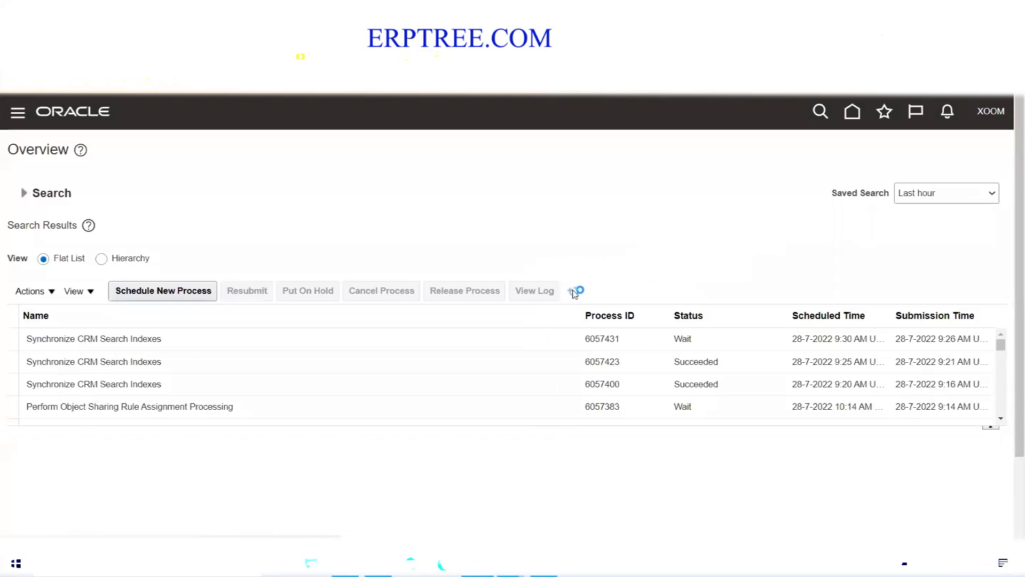
left_click(574, 291)
left_click(573, 291)
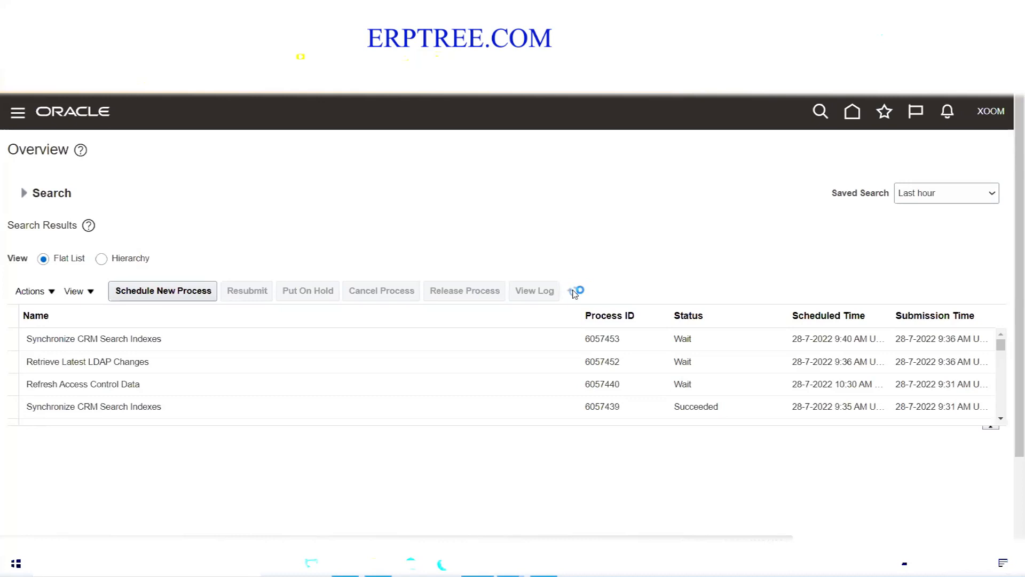
left_click(573, 291)
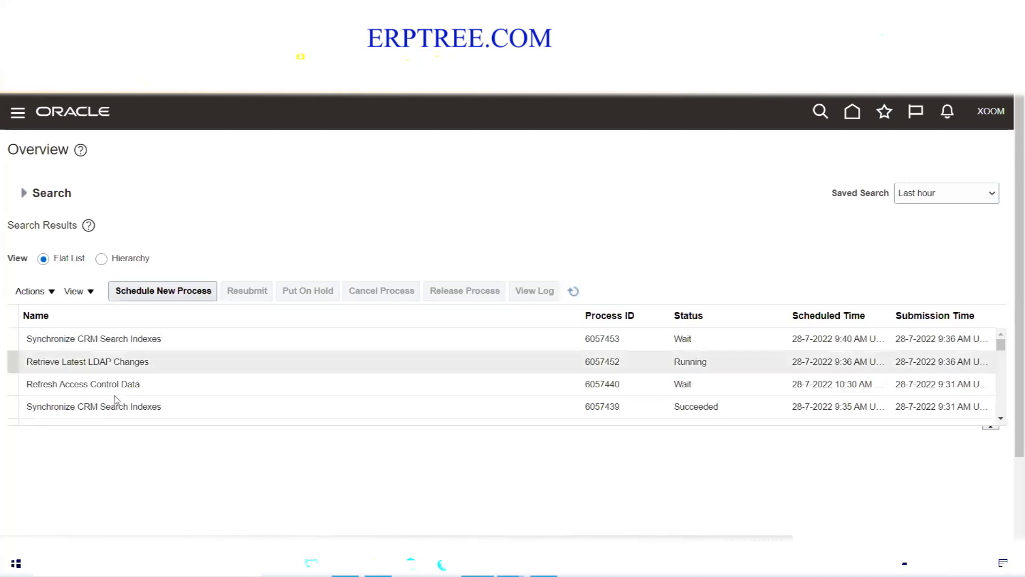
left_click(87, 361)
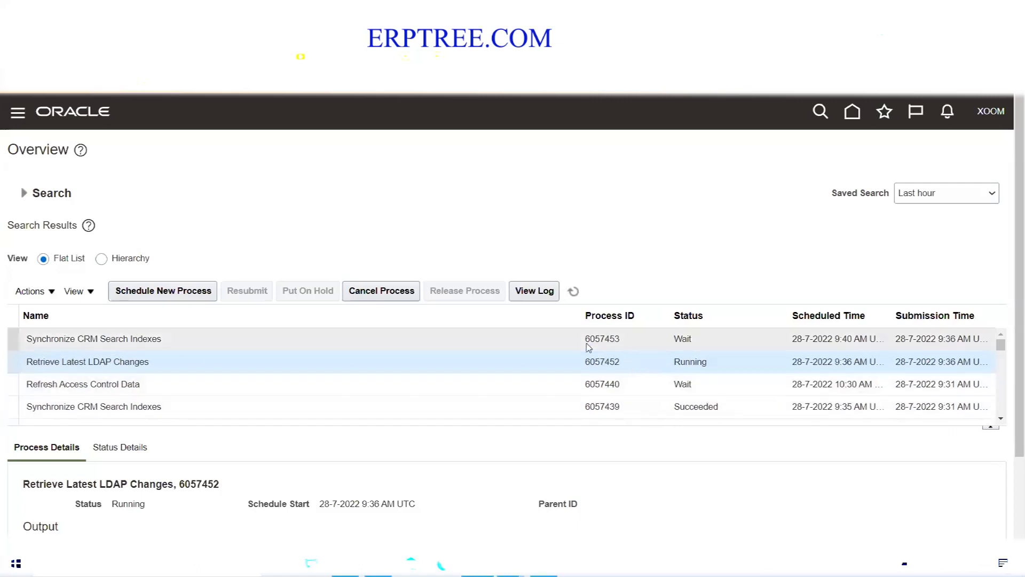
left_click(574, 292)
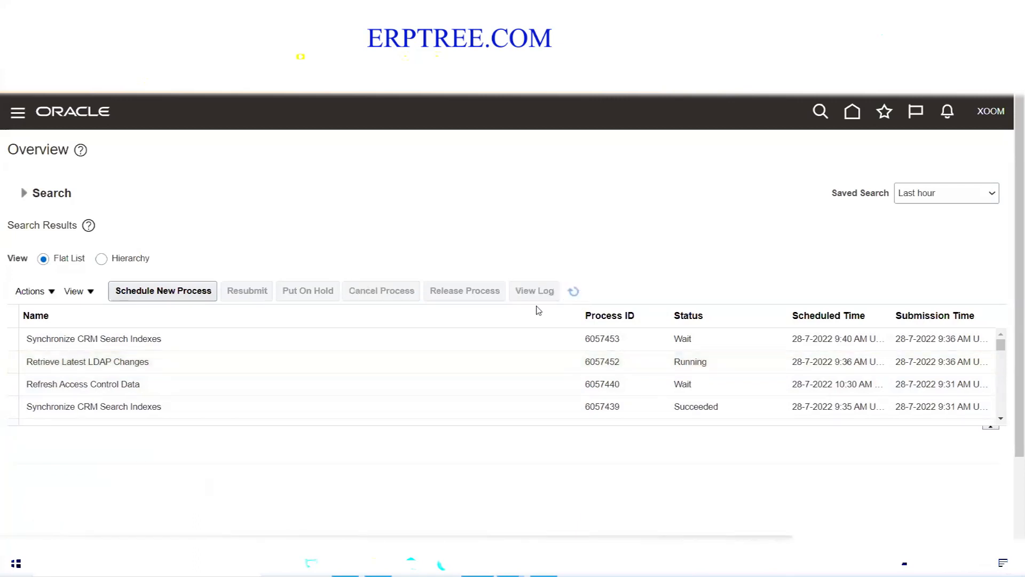
left_click(572, 291)
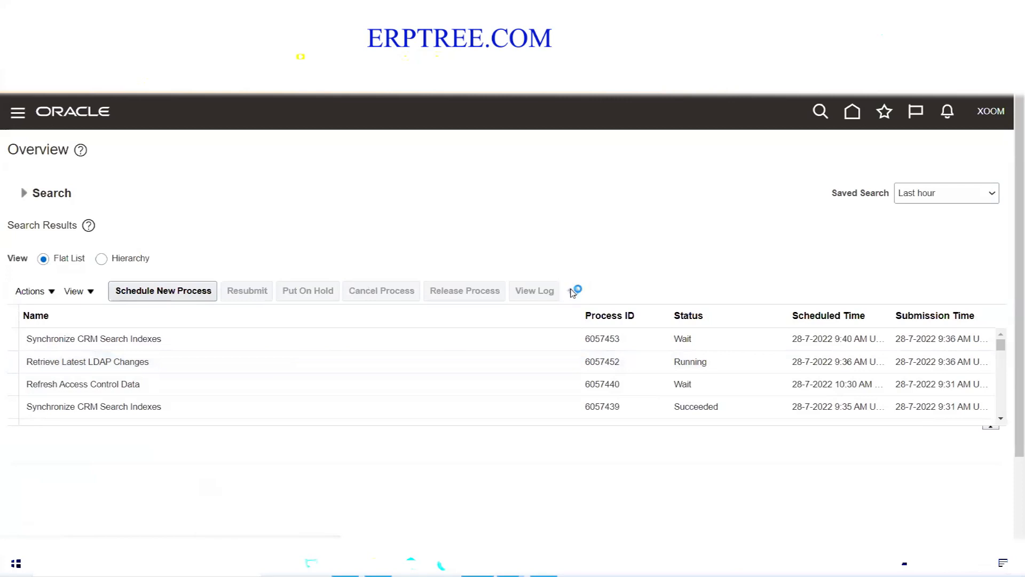
left_click(573, 292)
left_click(573, 292)
left_click(574, 292)
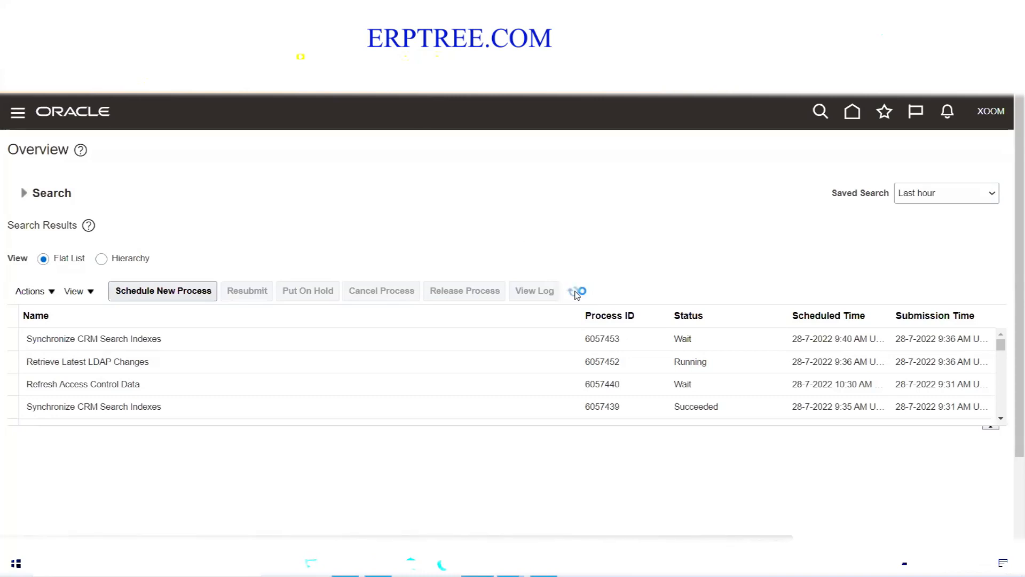
left_click(549, 363)
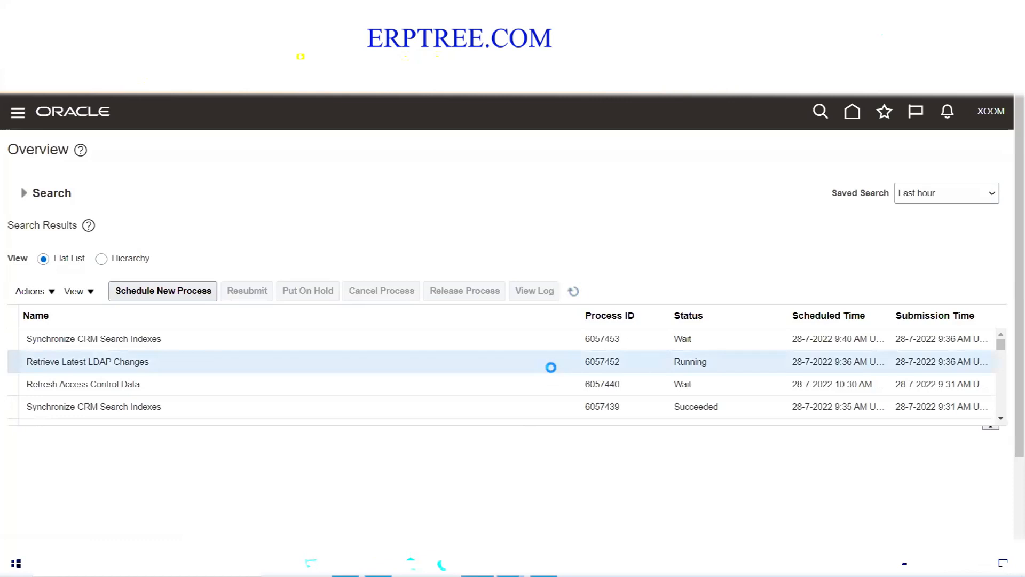
Step: Refresh the scheduled process list, check the General Accounting Manager role in the Excel notes, and expand General Accounting in Oracle's Navigator
left_click(577, 292)
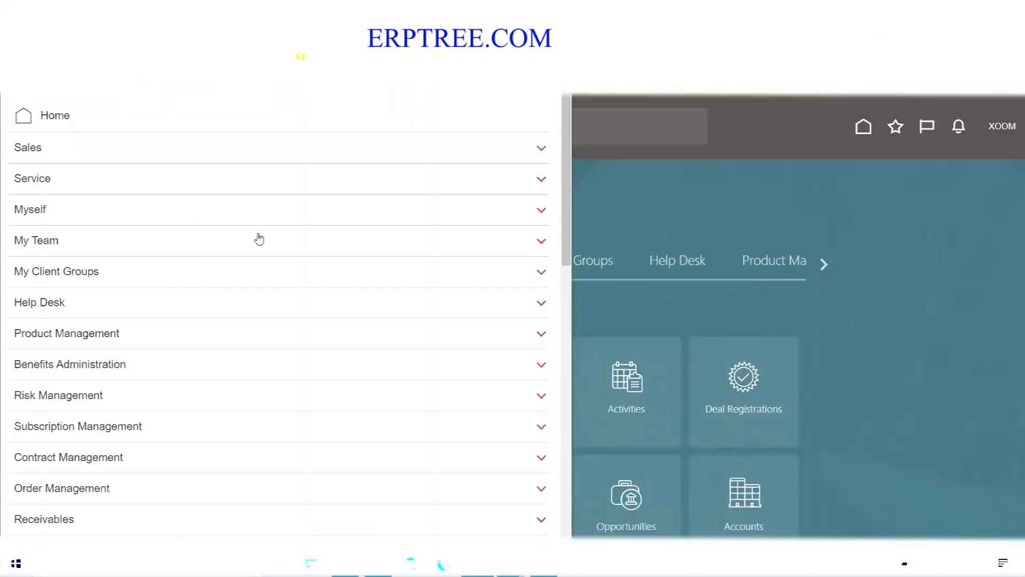
scroll(266, 236, "down", 3)
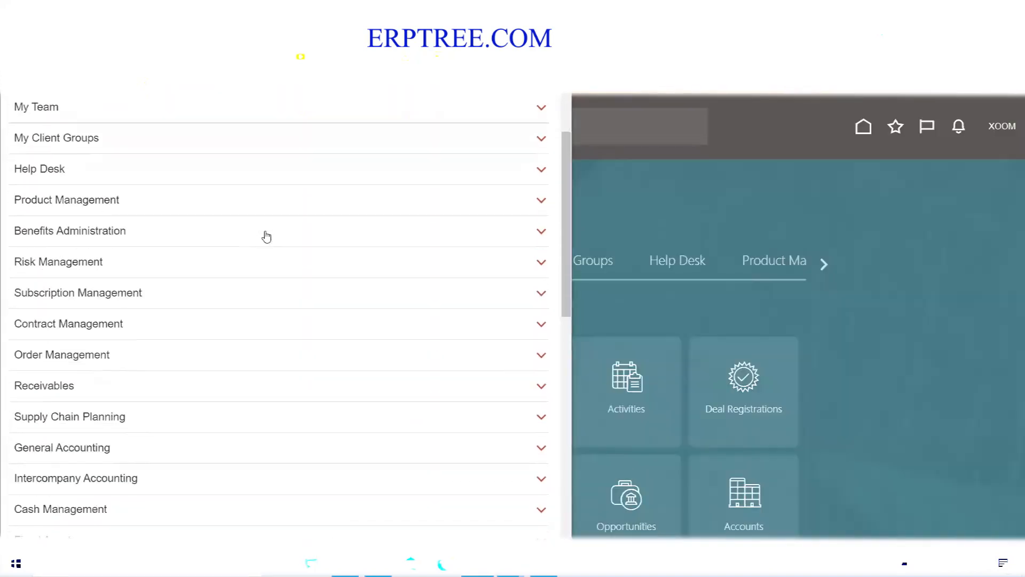
scroll(267, 237, "down", 2)
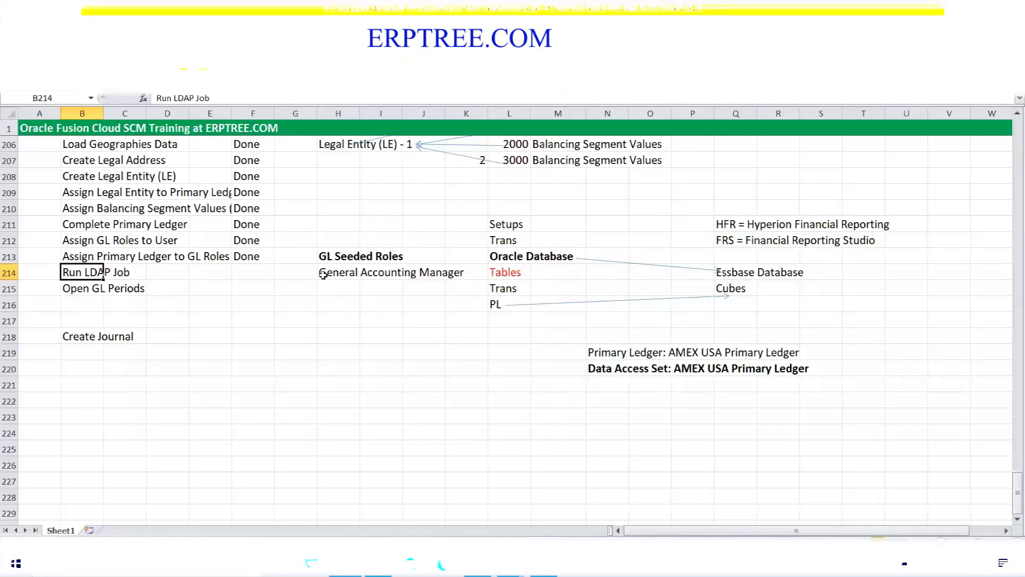
left_click_drag(322, 275, 443, 275)
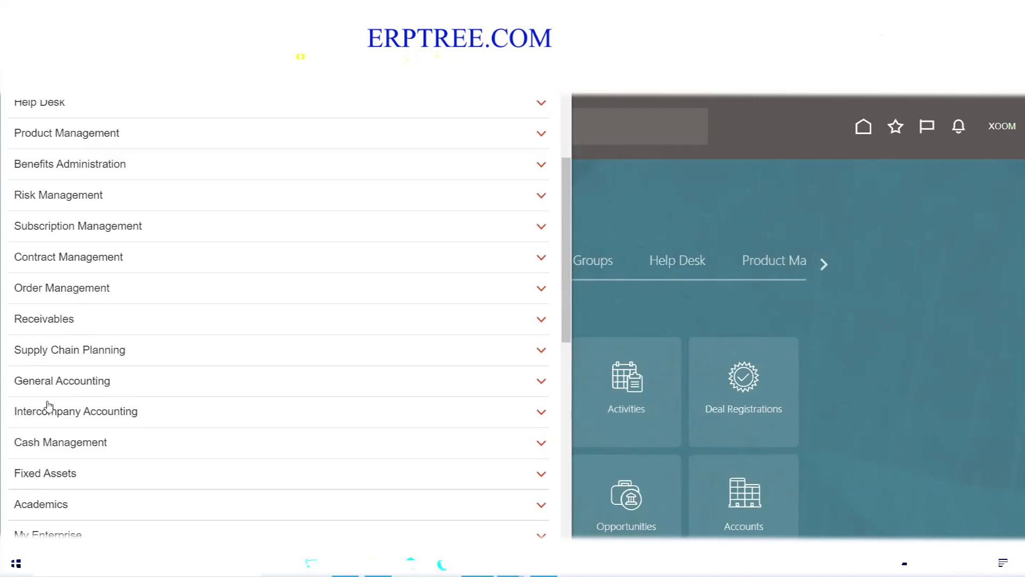
left_click(55, 384)
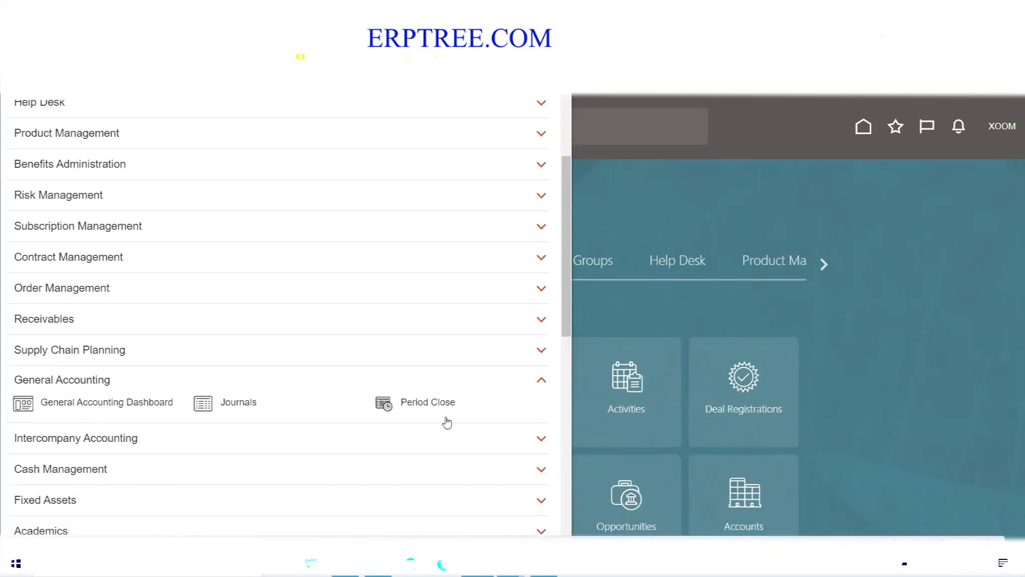
Step: Switch to the Excel setup checklist, mark Run LDAP Job as Done, and select the Open GL Periods entry
left_click(345, 564)
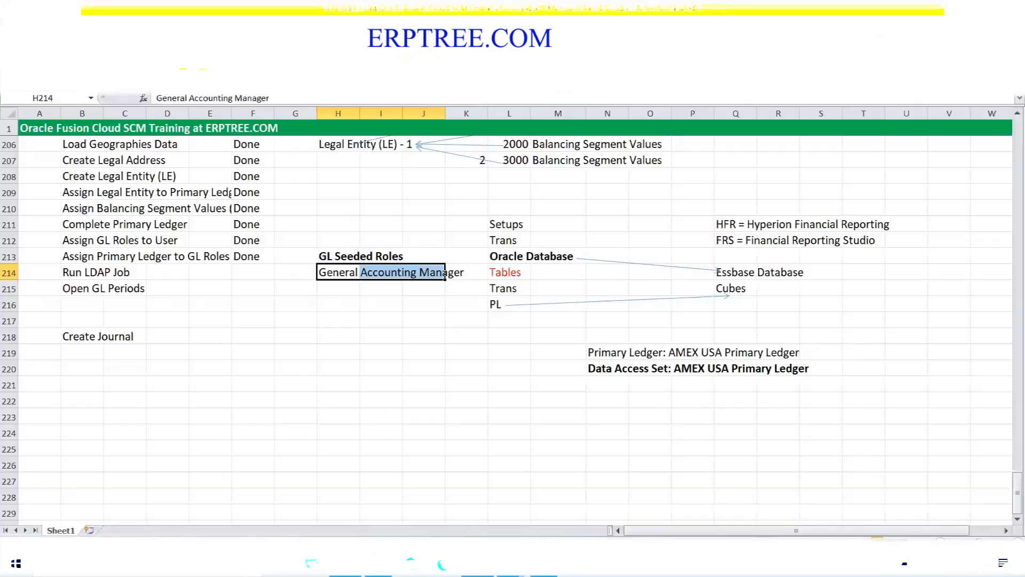
left_click(76, 274)
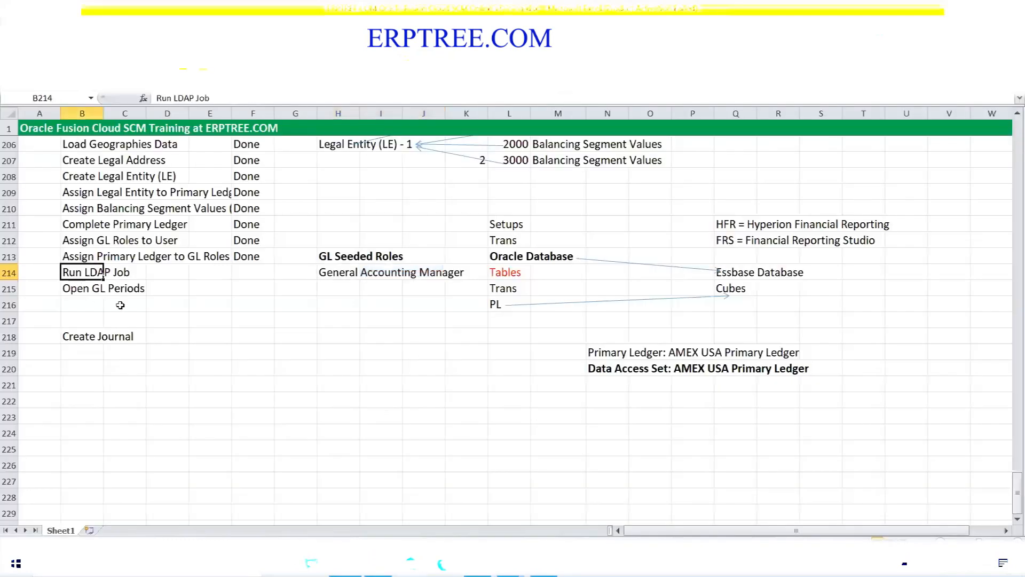
key("Right")
key("Right")
key("Right")
key("Right")
type("Done")
key("Right")
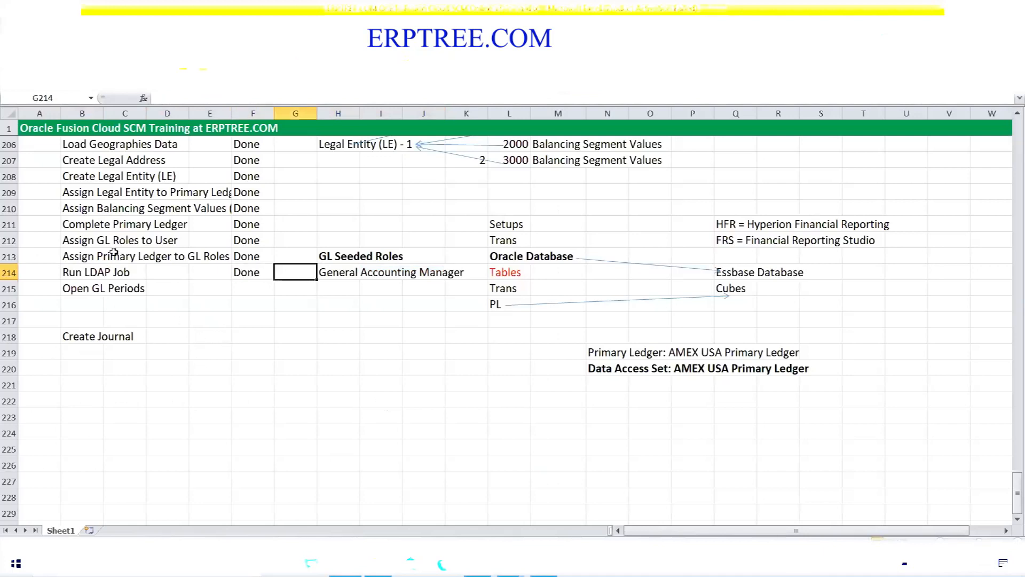
left_click_drag(73, 288, 128, 289)
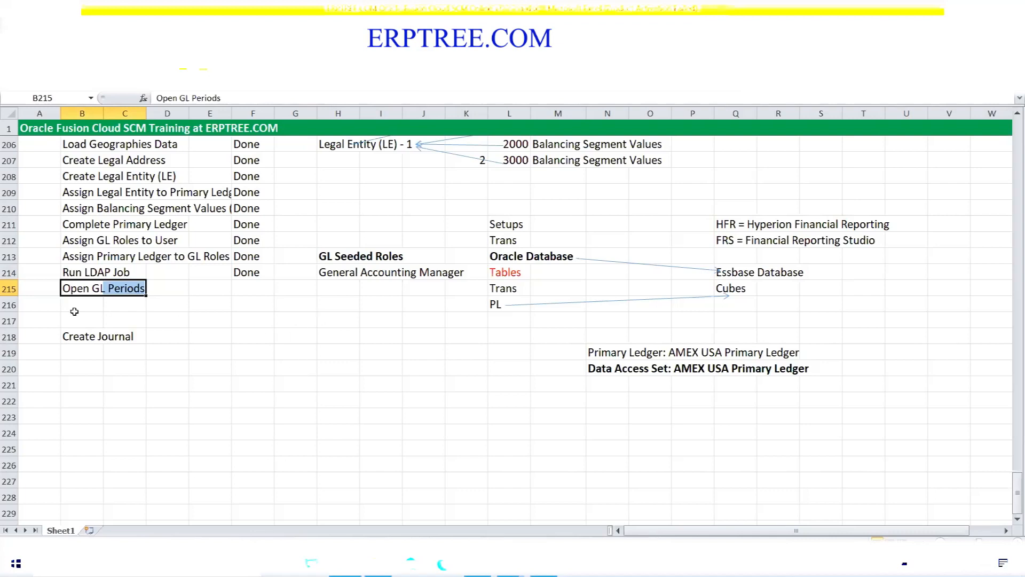
Step: Switch to Oracle and try to open Period Close under General Accounting
left_click(475, 563)
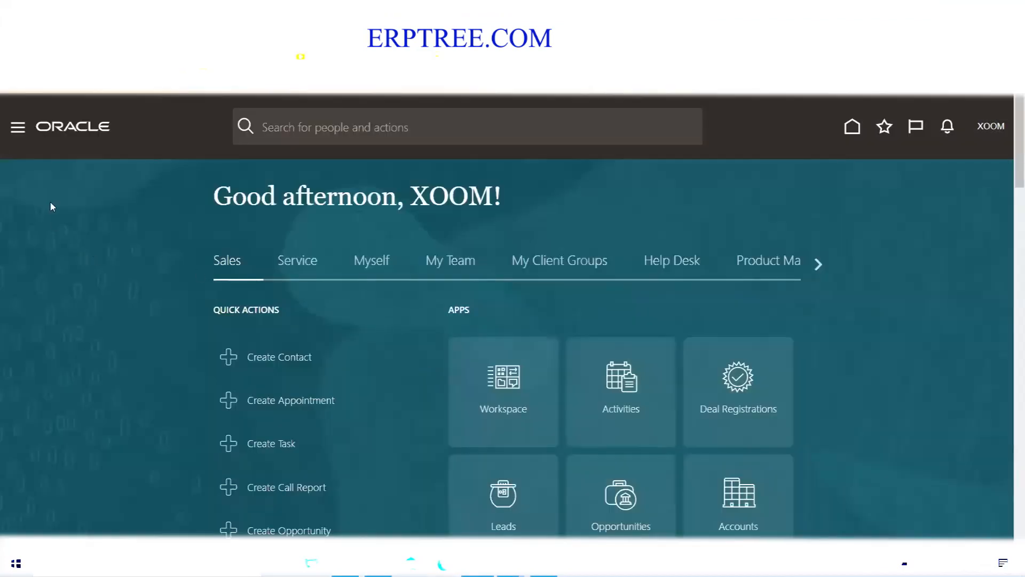
left_click(17, 126)
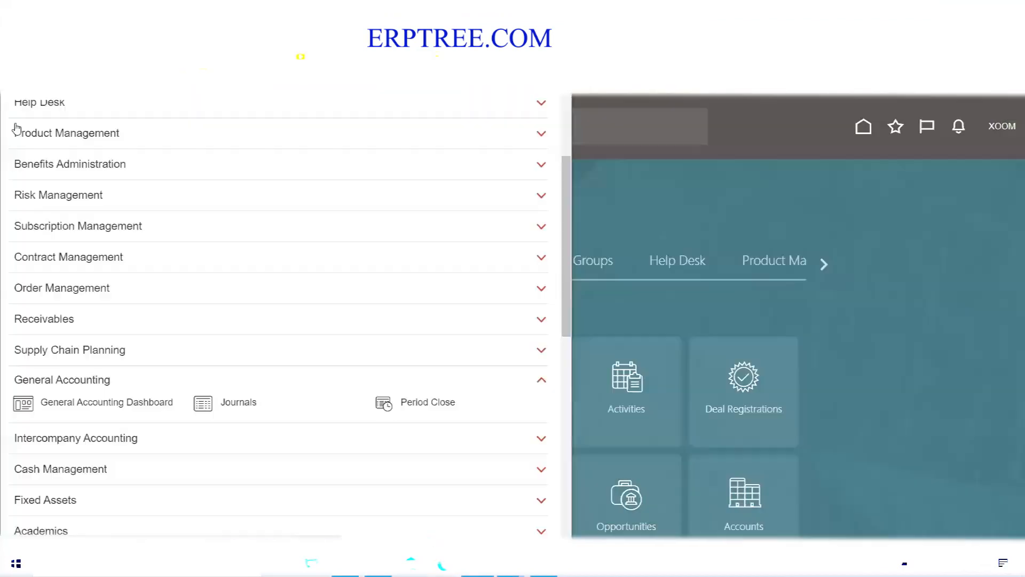
left_click(75, 383)
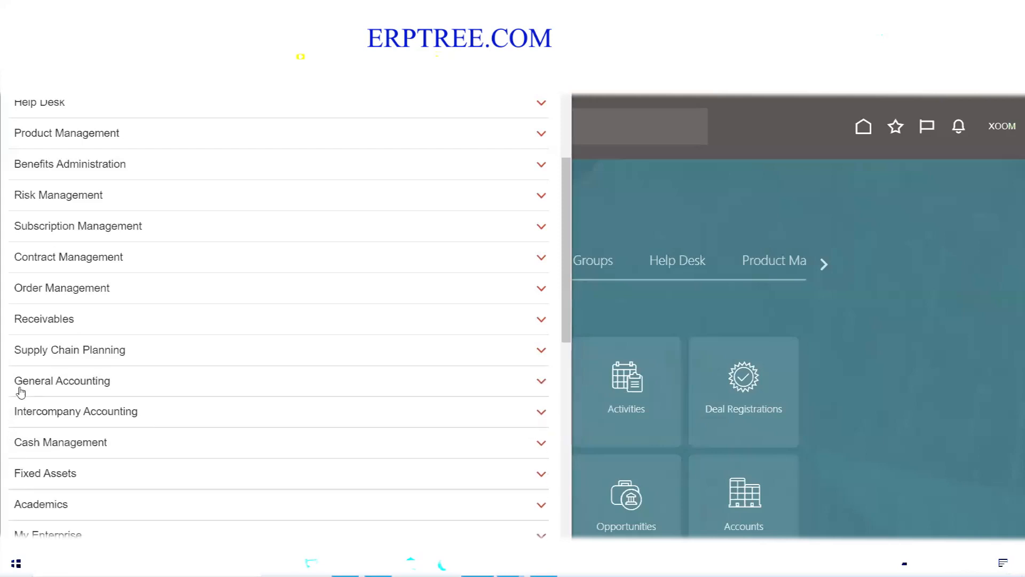
left_click(51, 382)
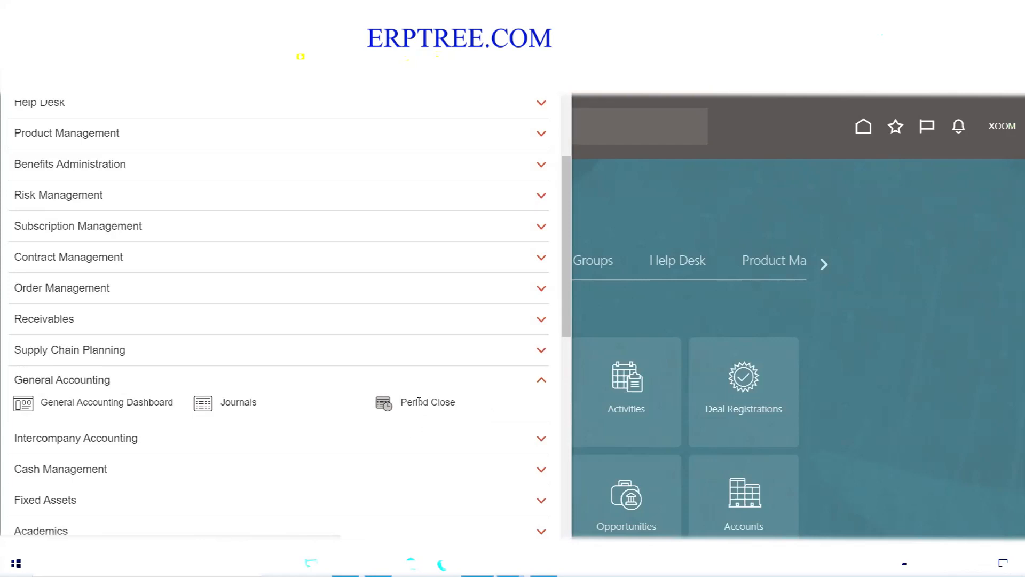
left_click(419, 401)
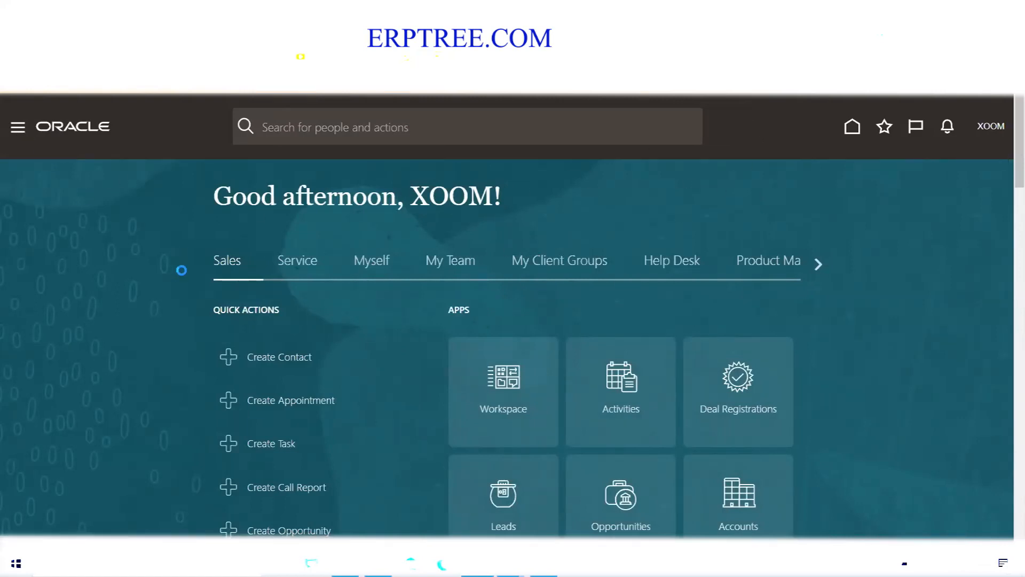
scroll(142, 278, "down", 6)
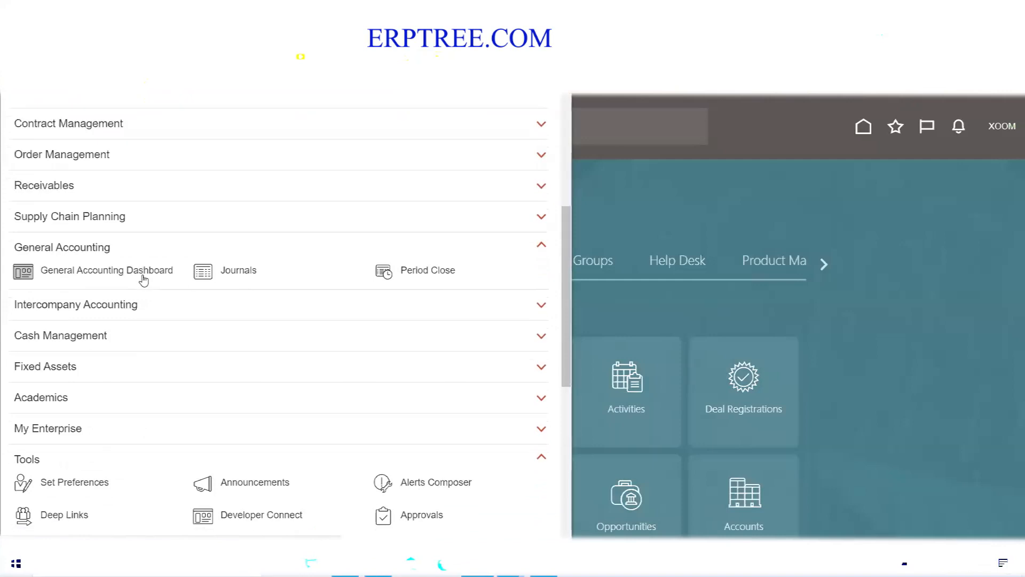
left_click(421, 270)
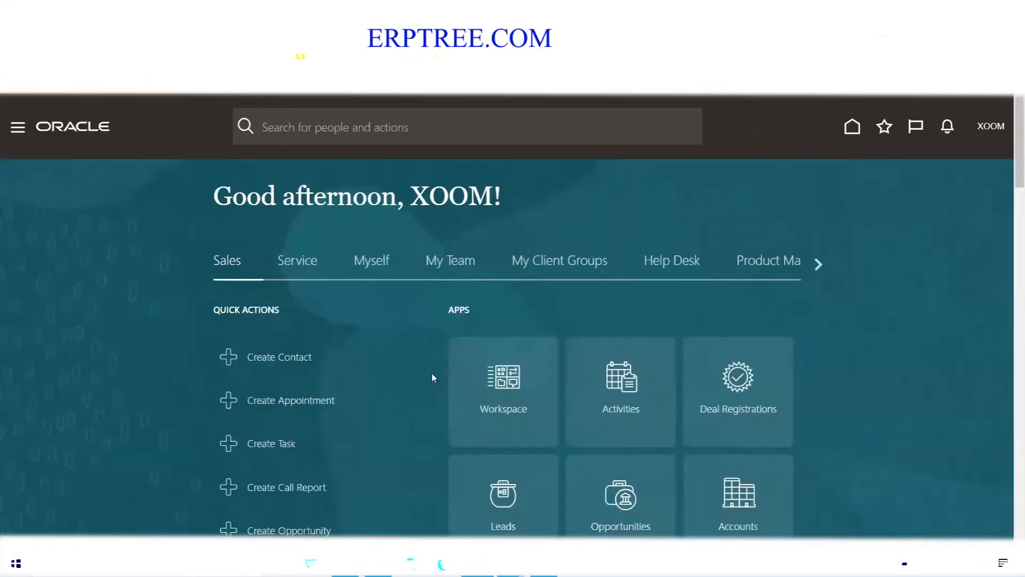
Step: Revisit the Run LDAP Job entry in the Excel checklist and review the General Accounting options in Oracle's Navigator
left_click(426, 532)
left_click_drag(74, 273, 128, 273)
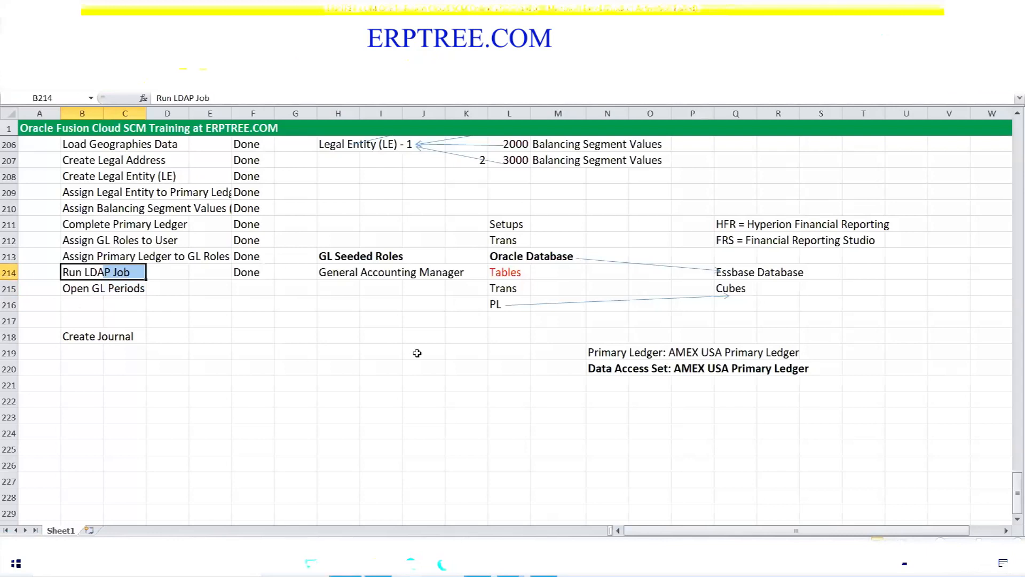
key("alt+Tab")
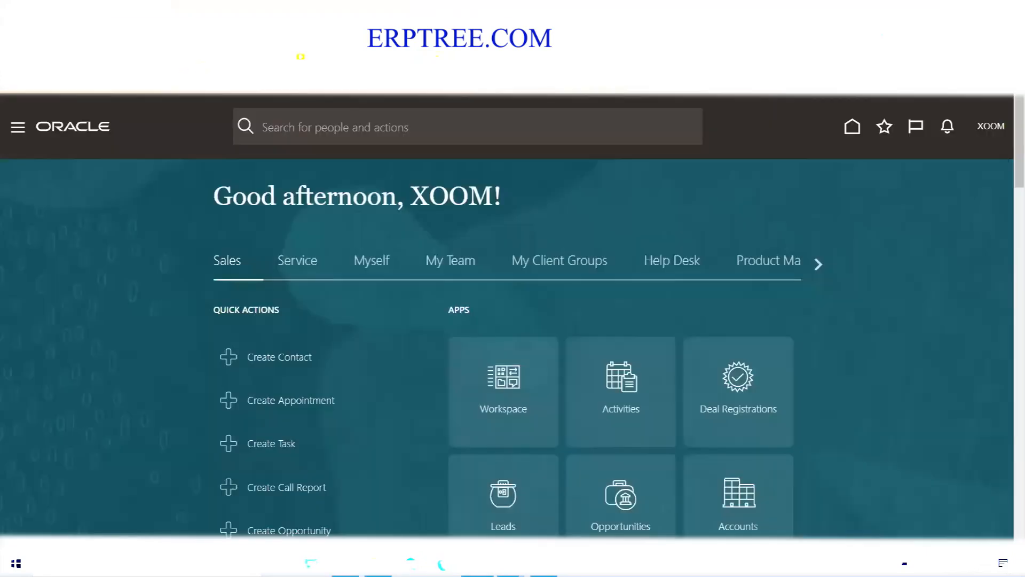
left_click(17, 133)
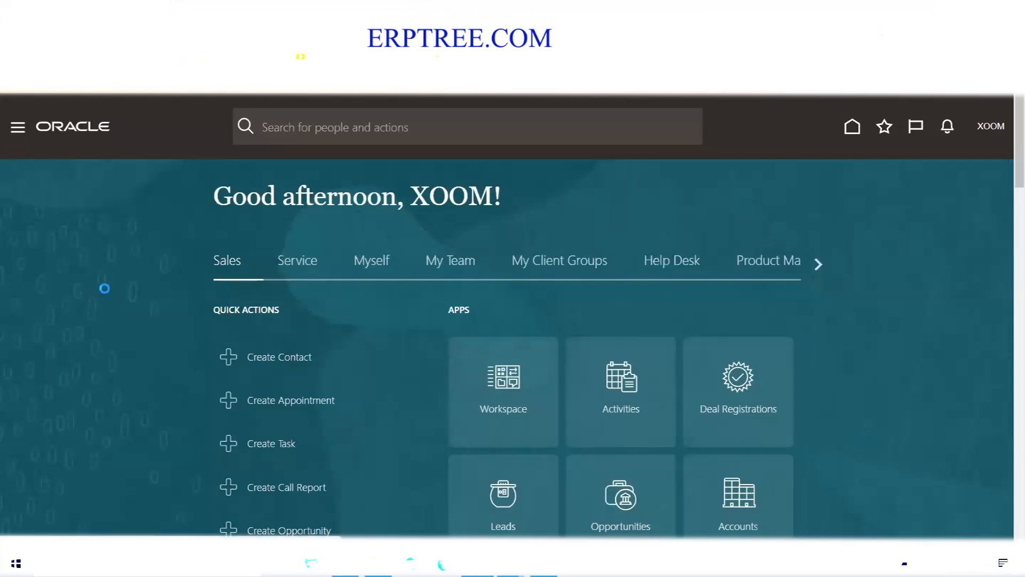
scroll(79, 250, "down", 5)
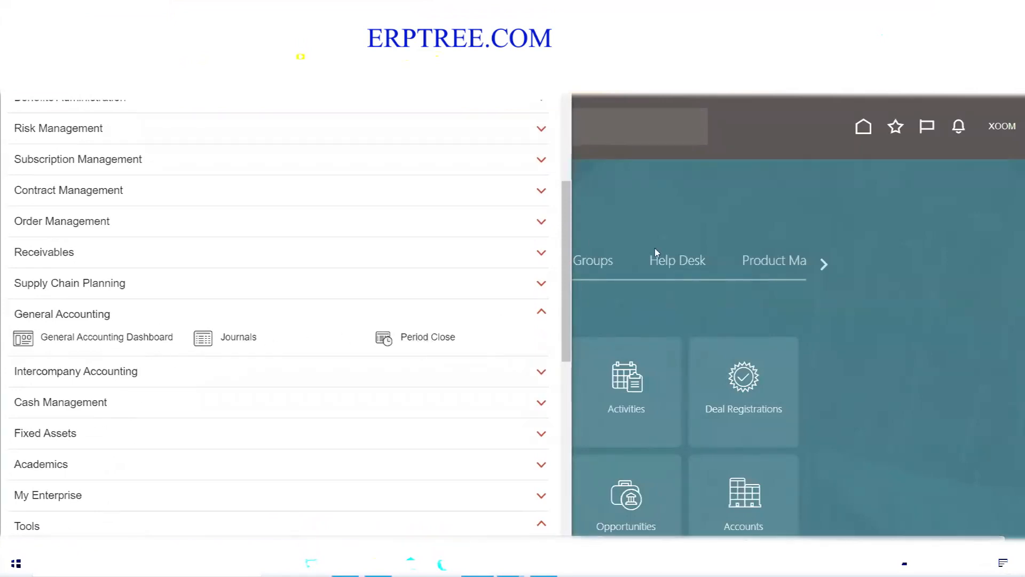
left_click(710, 212)
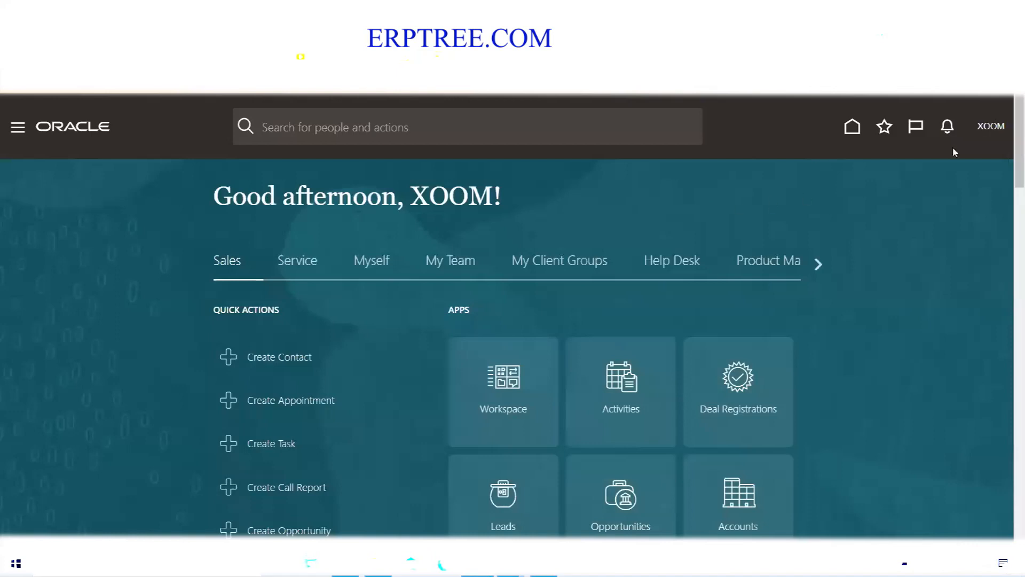
Step: Sign out of Oracle, confirm the logout, and sign back in as XOOM with the account password
left_click(991, 126)
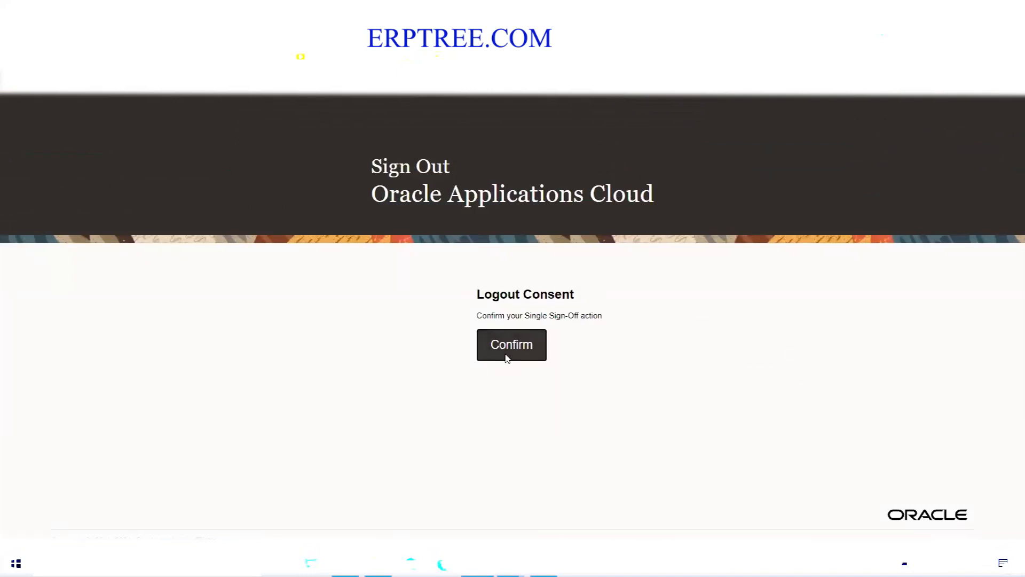
left_click(506, 352)
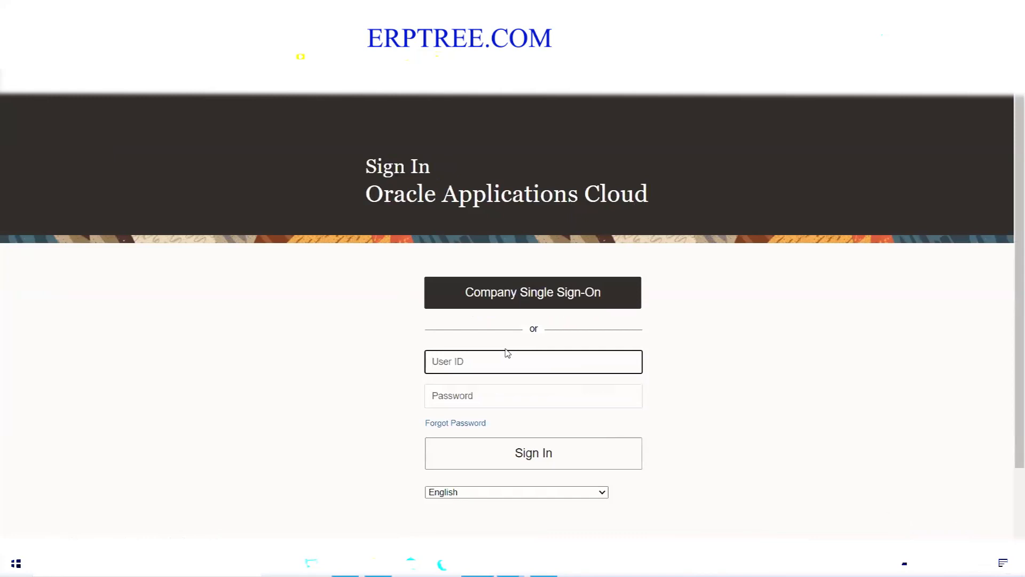
type("XOOM")
key("Tab")
type("******")
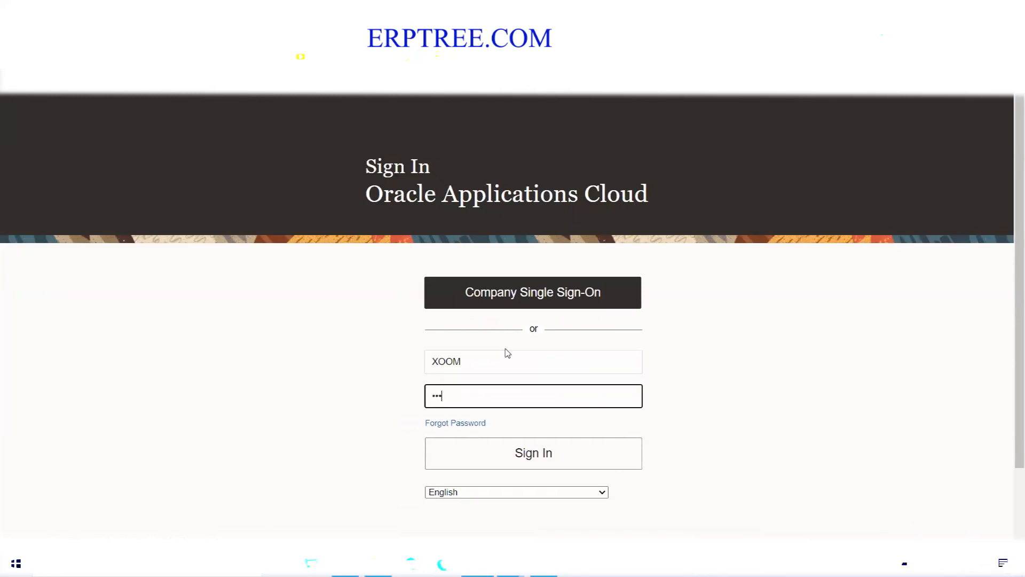
type("**")
key("Return")
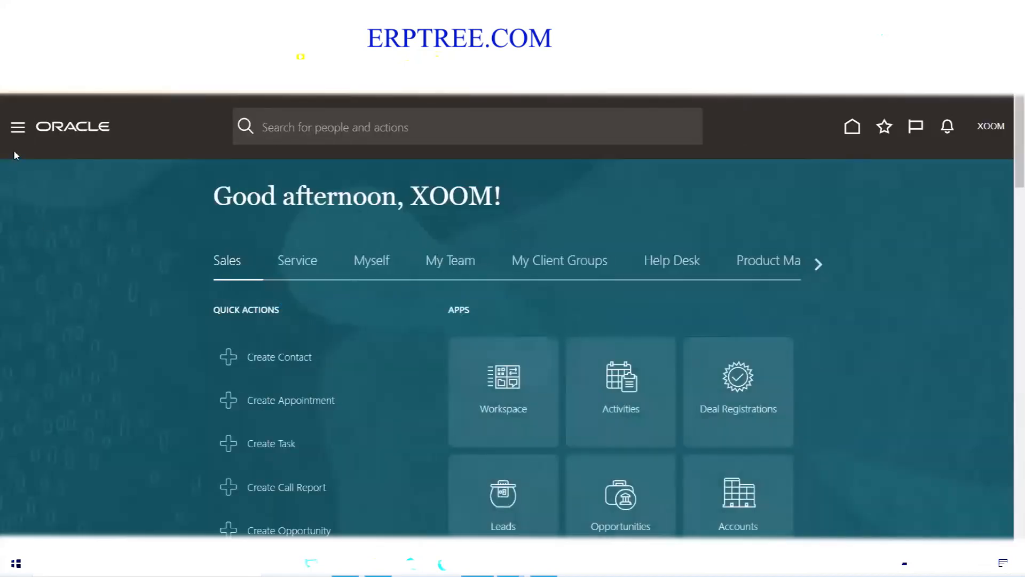
Step: Open Scheduled Processes, select Retrieve Latest LDAP Changes, and refresh the list to check its status
left_click(15, 129)
scroll(67, 263, "down", 5)
scroll(67, 263, "down", 5)
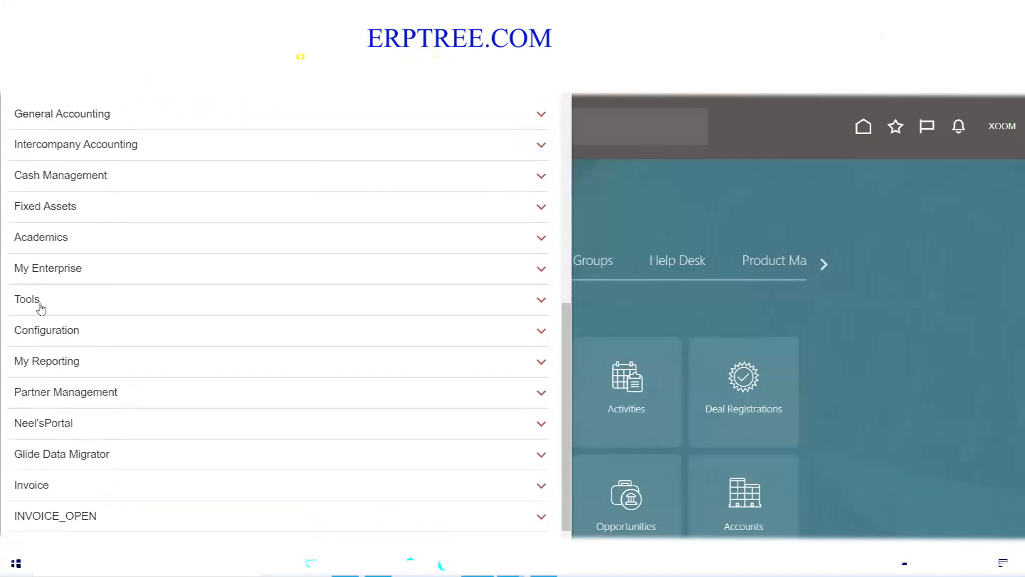
left_click(40, 308)
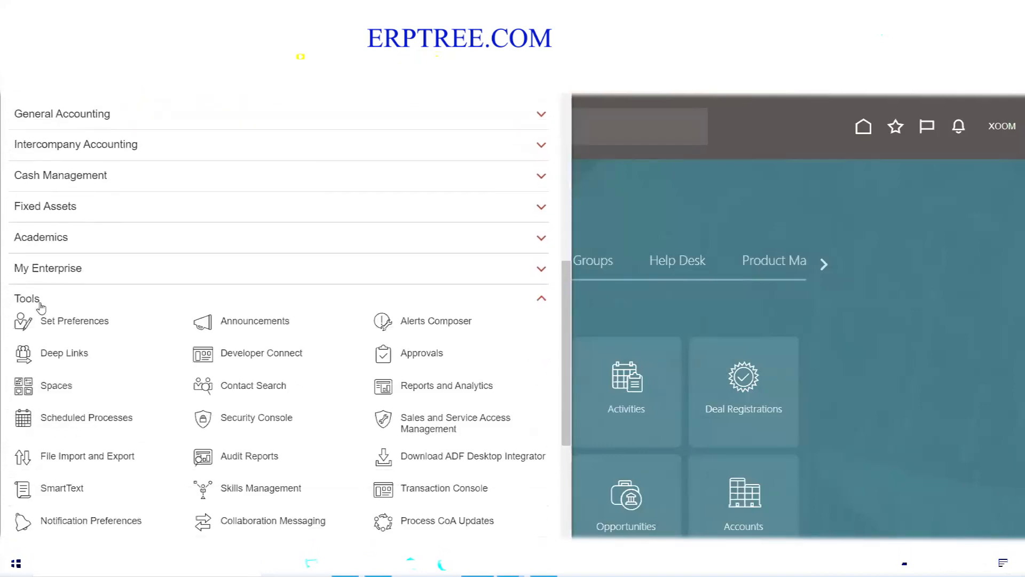
left_click(76, 419)
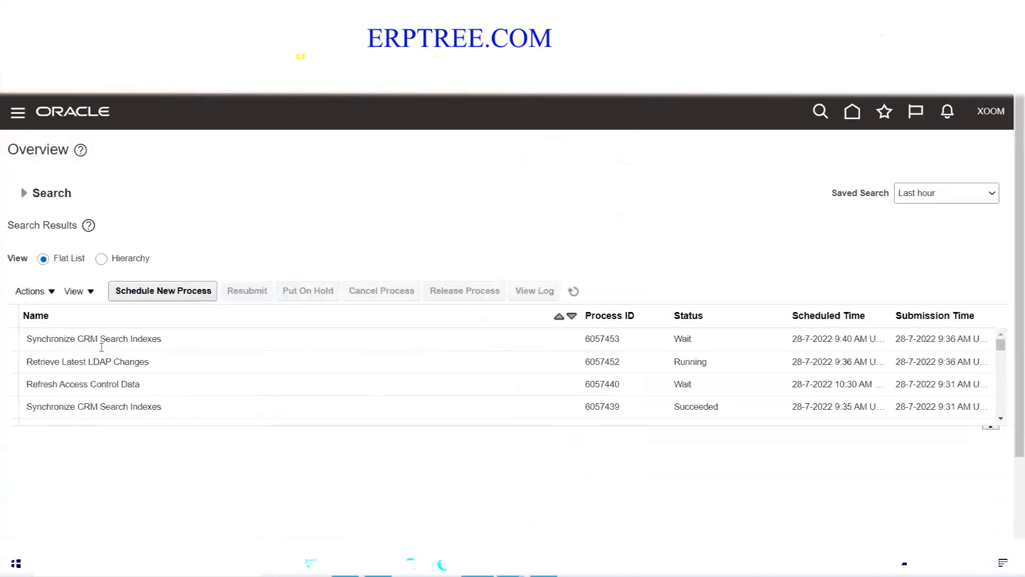
left_click(92, 364)
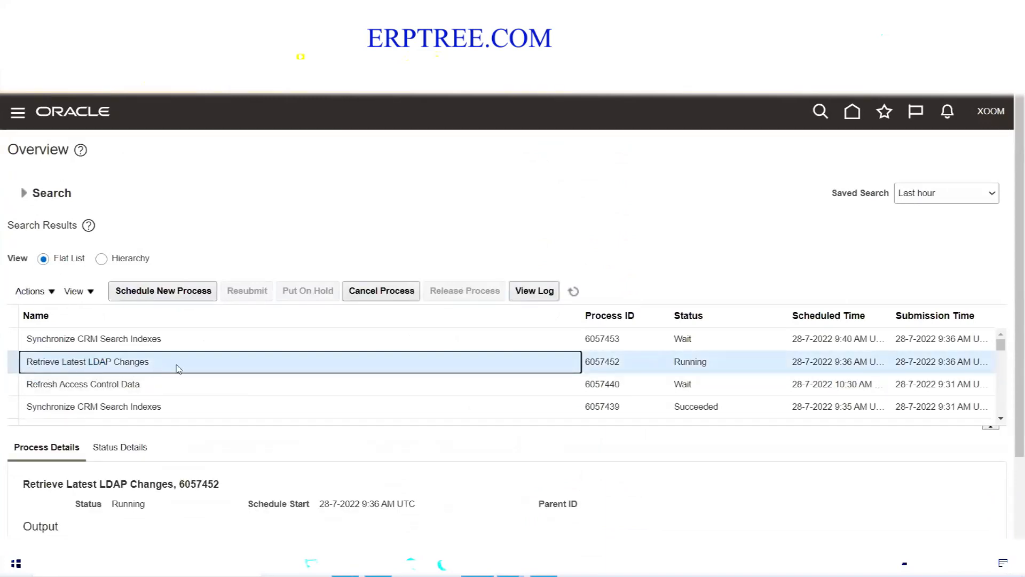
left_click(573, 291)
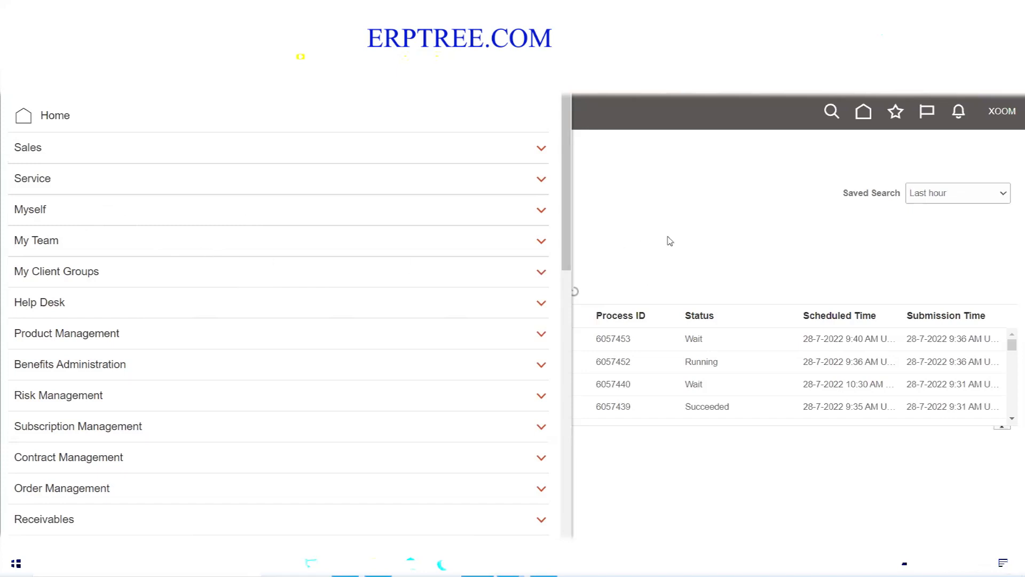
left_click(619, 274)
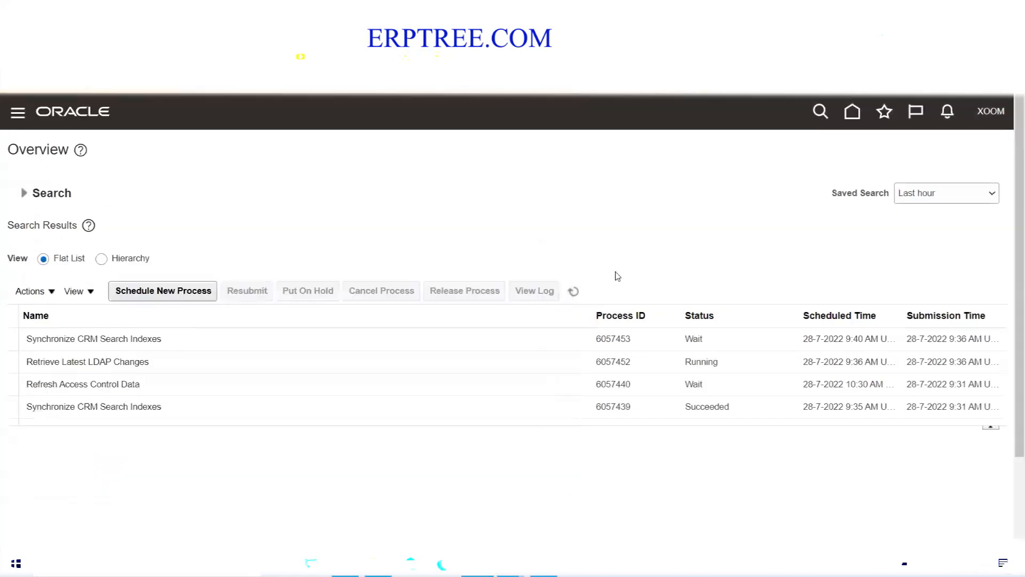
left_click(18, 116)
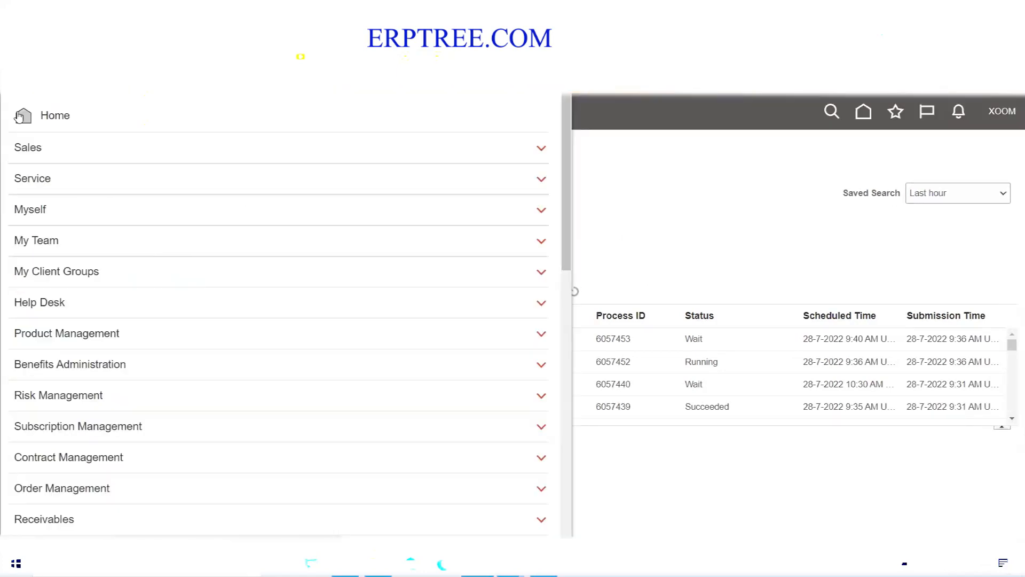
left_click(645, 246)
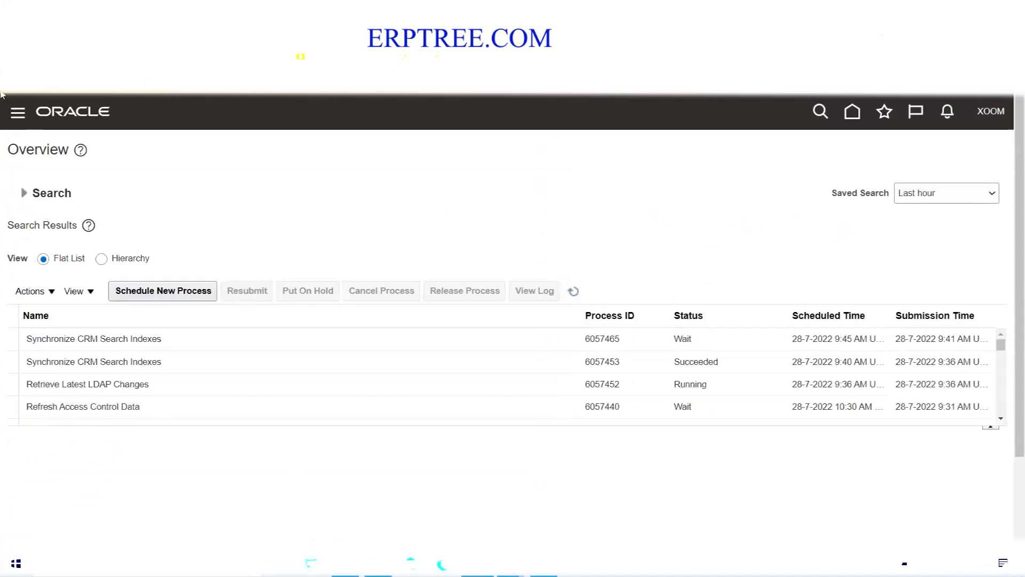
Step: Search the Navigator's groups for General Accounting and collapse the expanded Tools group
left_click(19, 118)
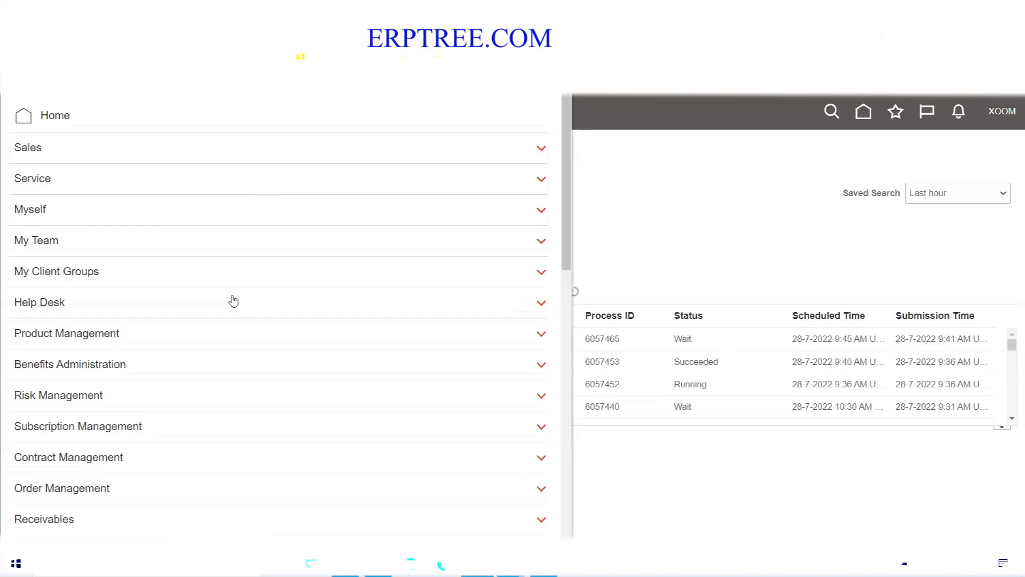
scroll(234, 301, "down", 8)
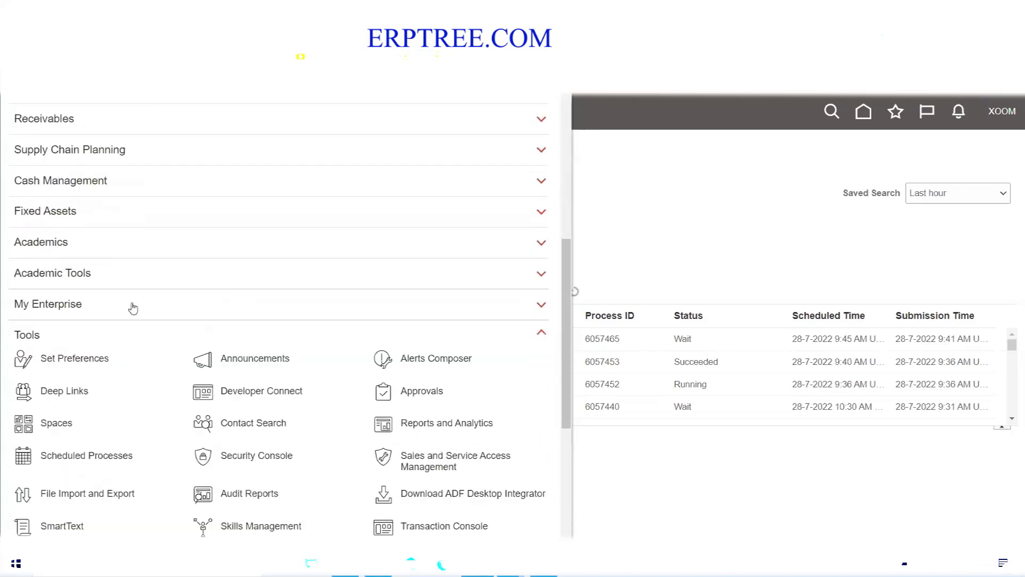
left_click(50, 305)
left_click(50, 307)
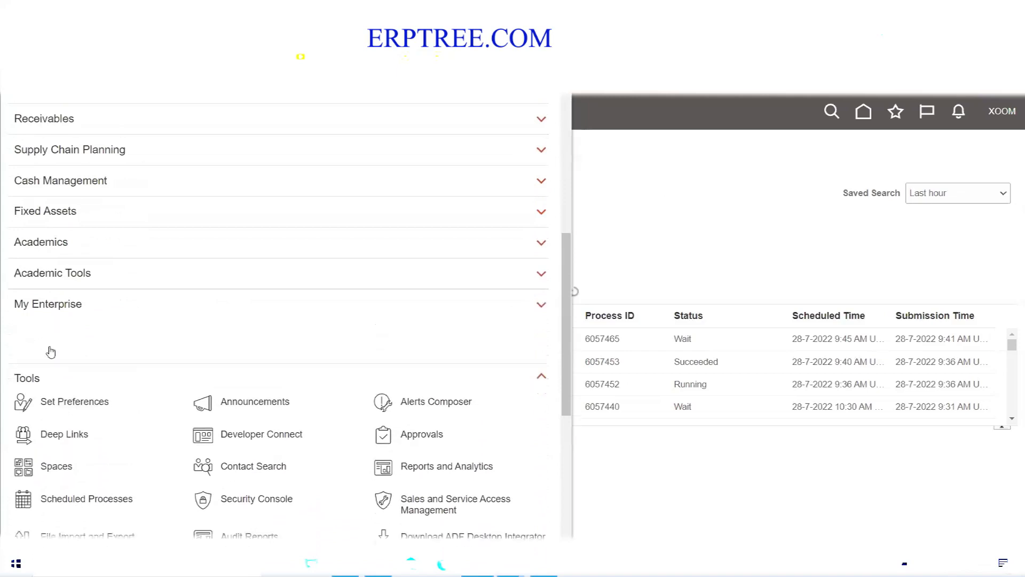
left_click(36, 337)
scroll(71, 287, "up", 4)
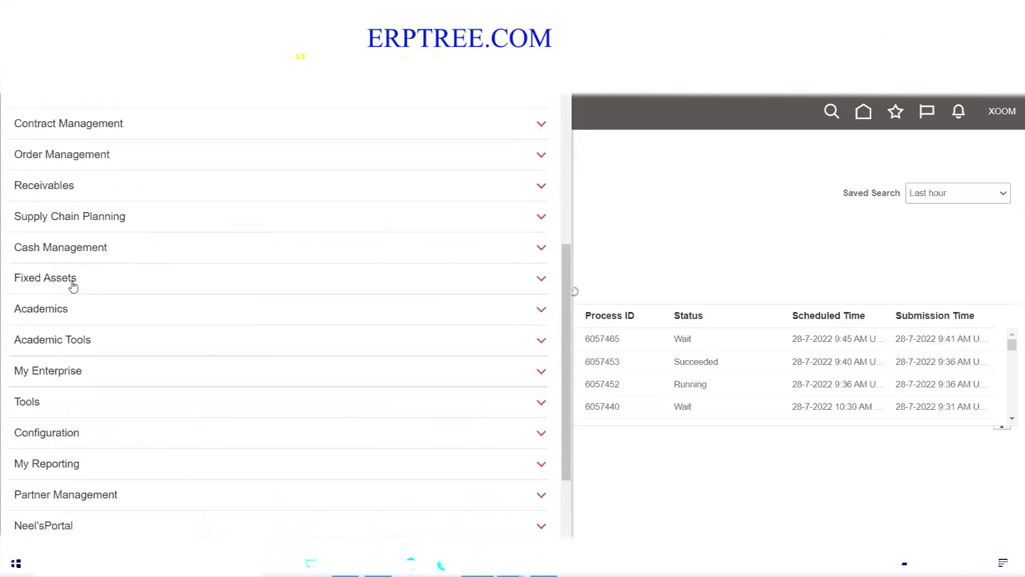
scroll(107, 283, "up", 2)
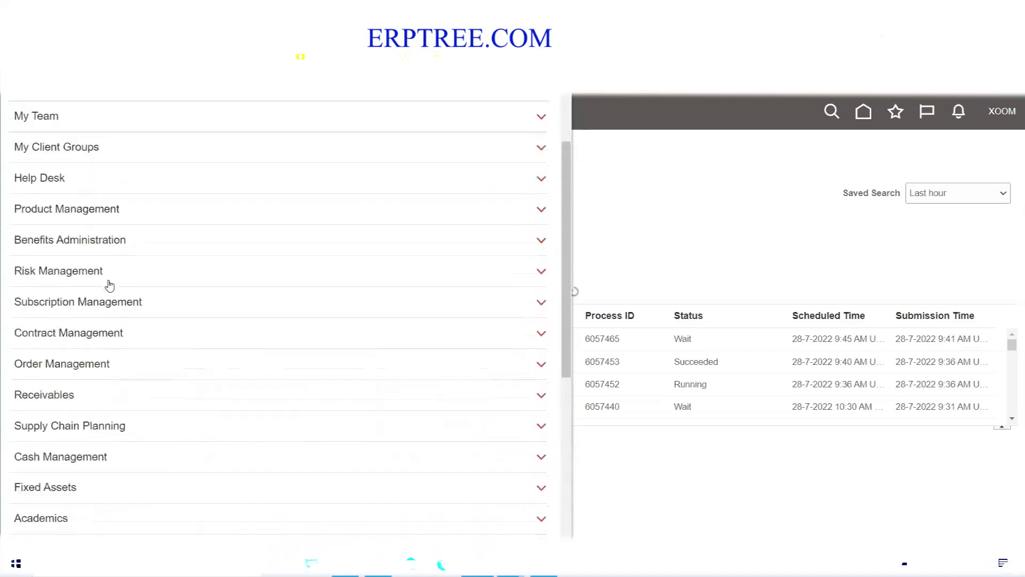
scroll(110, 282, "down", 3)
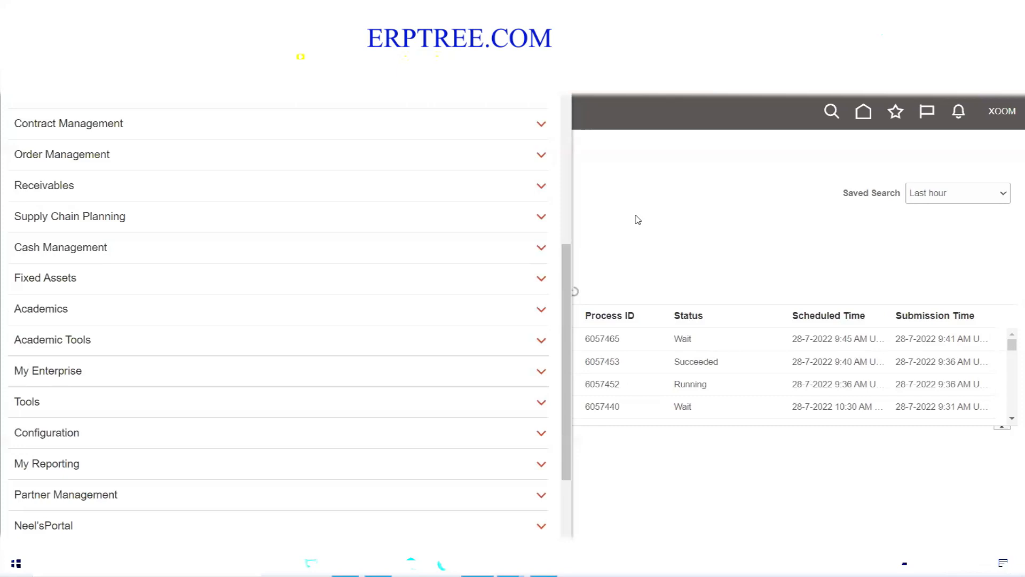
Step: Recheck the whole Navigator list for General Accounting, including the options under Tools
scroll(224, 294, "up", 2)
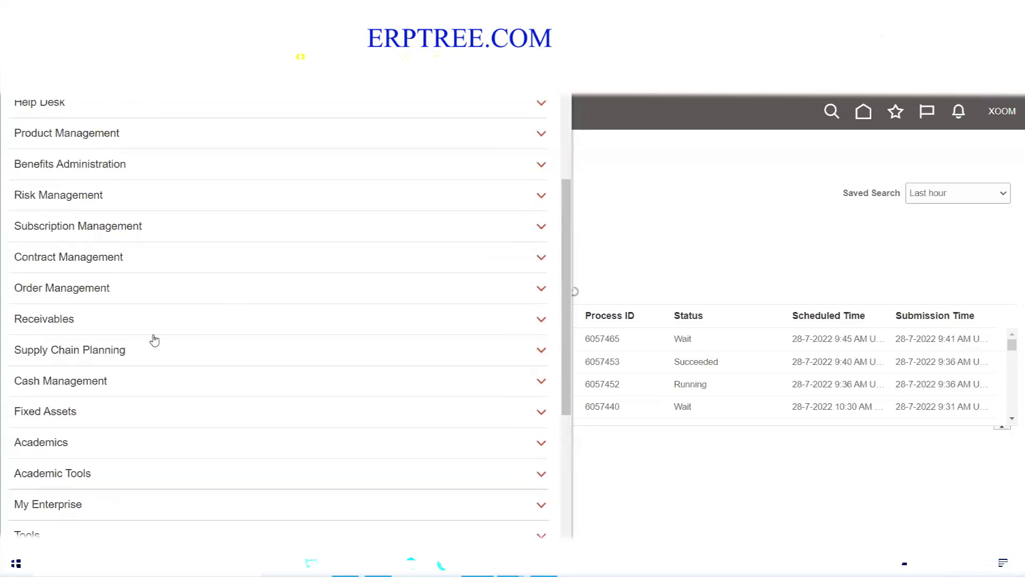
scroll(159, 278, "up", 3)
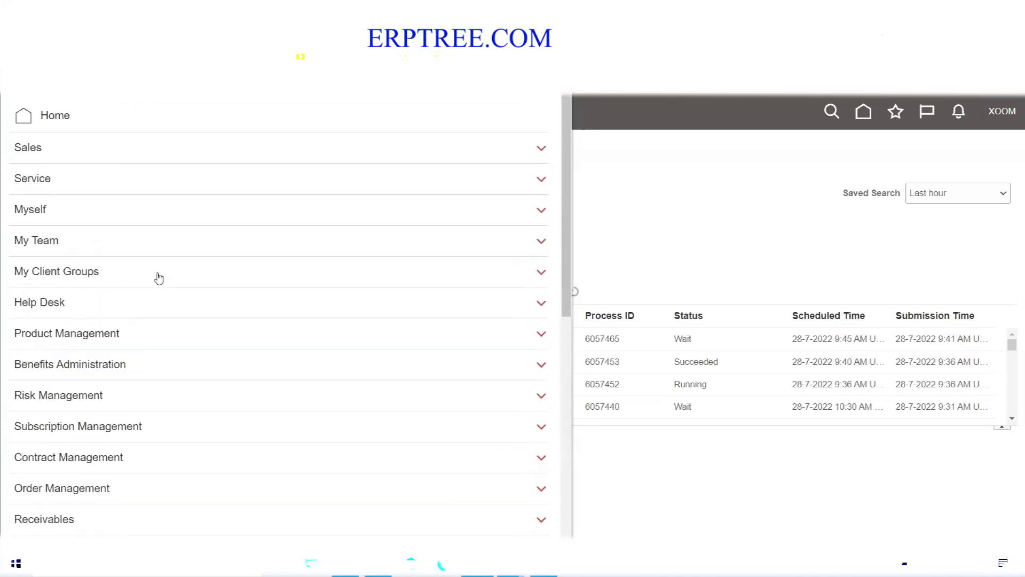
scroll(159, 278, "down", 3)
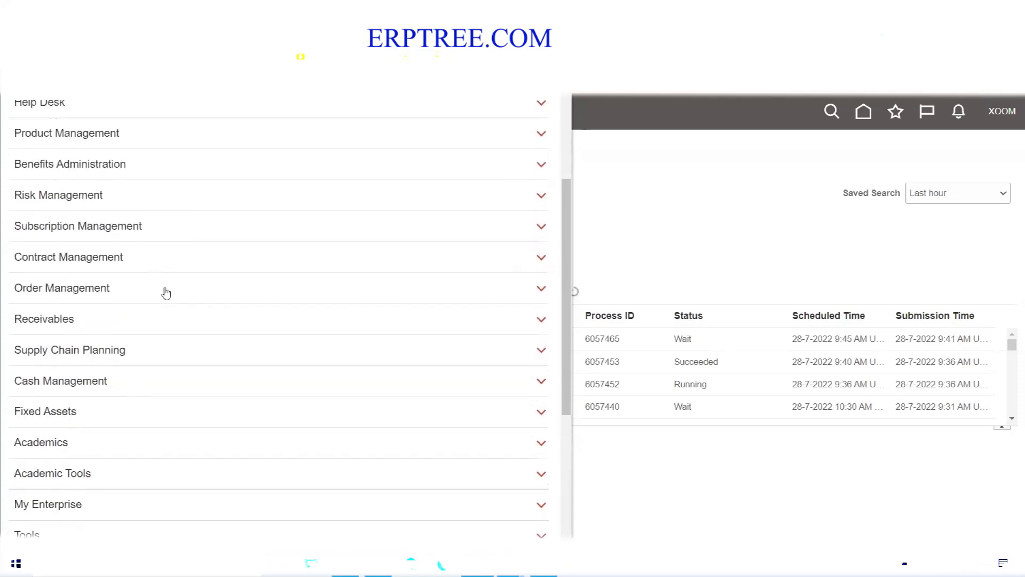
scroll(165, 291, "down", 4)
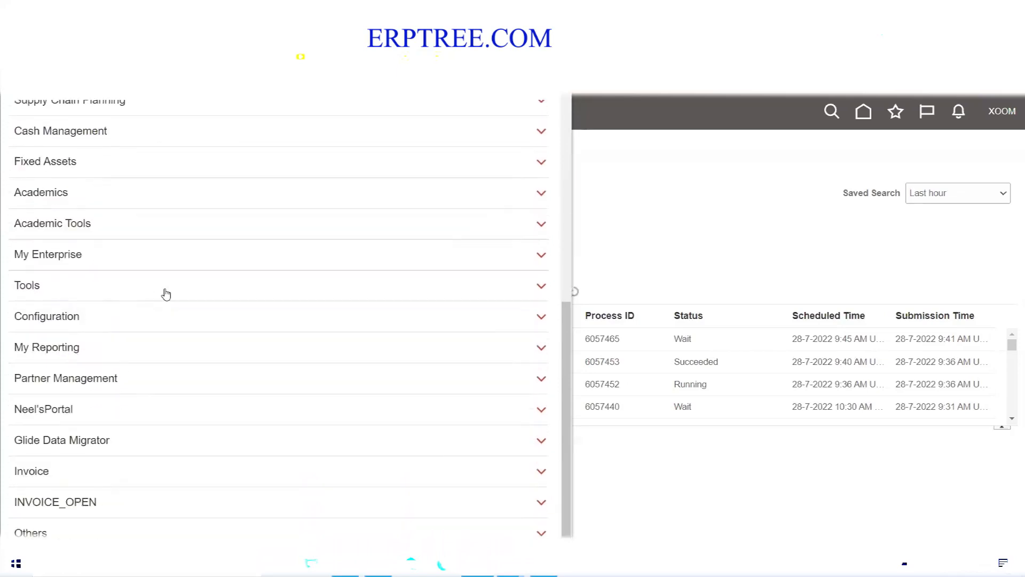
left_click(50, 282)
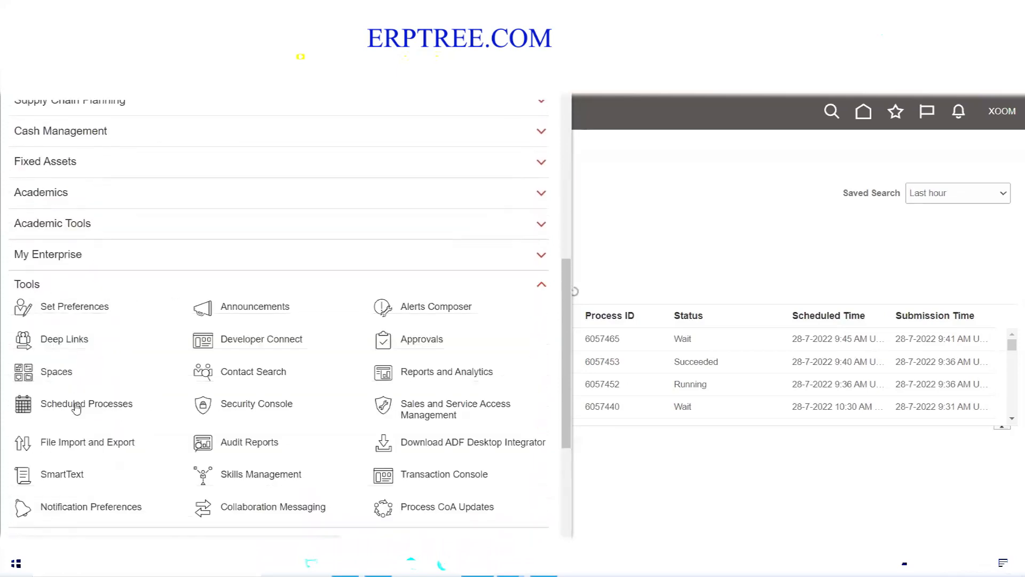
left_click(735, 207)
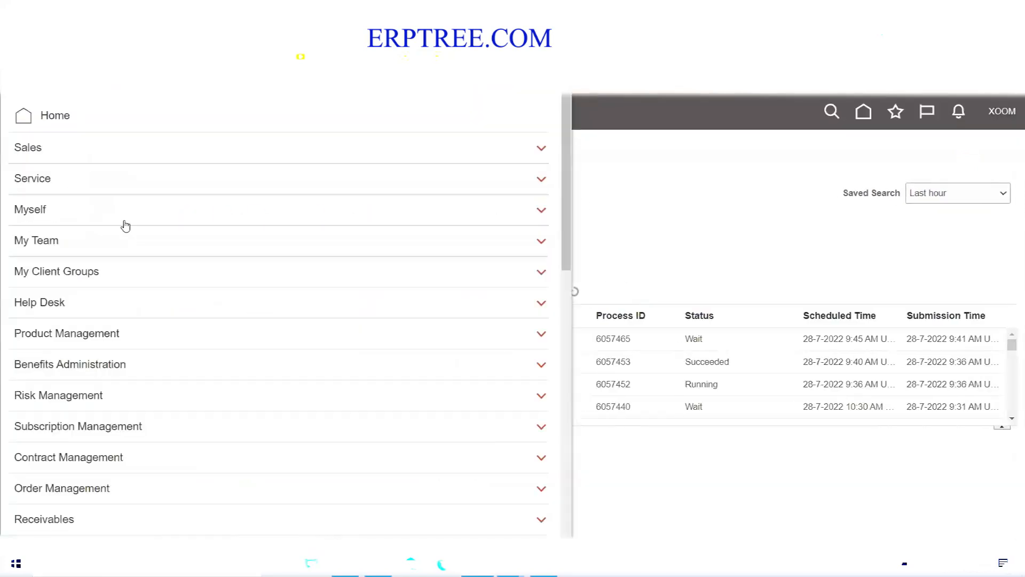
scroll(125, 225, "down", 5)
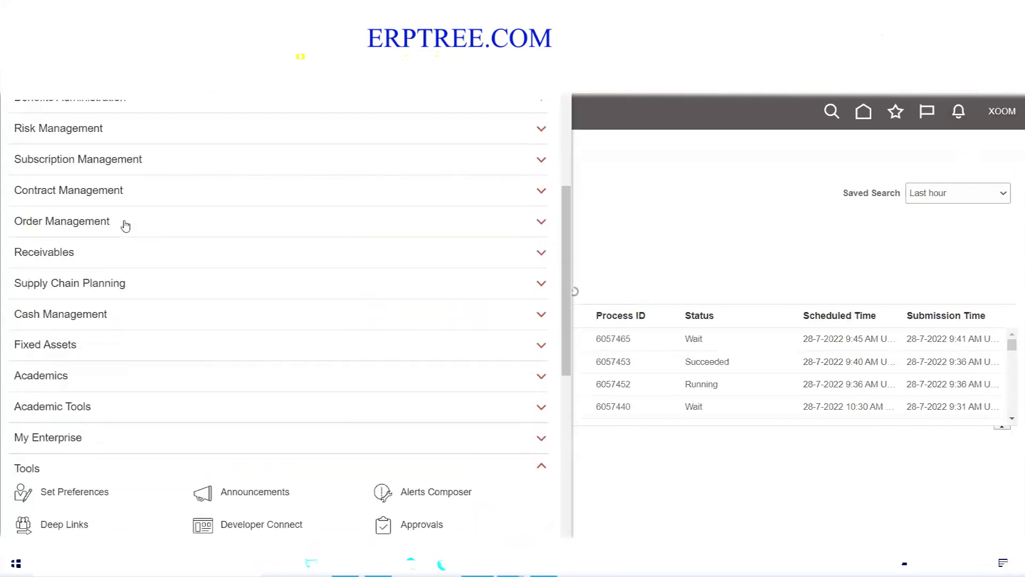
scroll(114, 320, "up", 4)
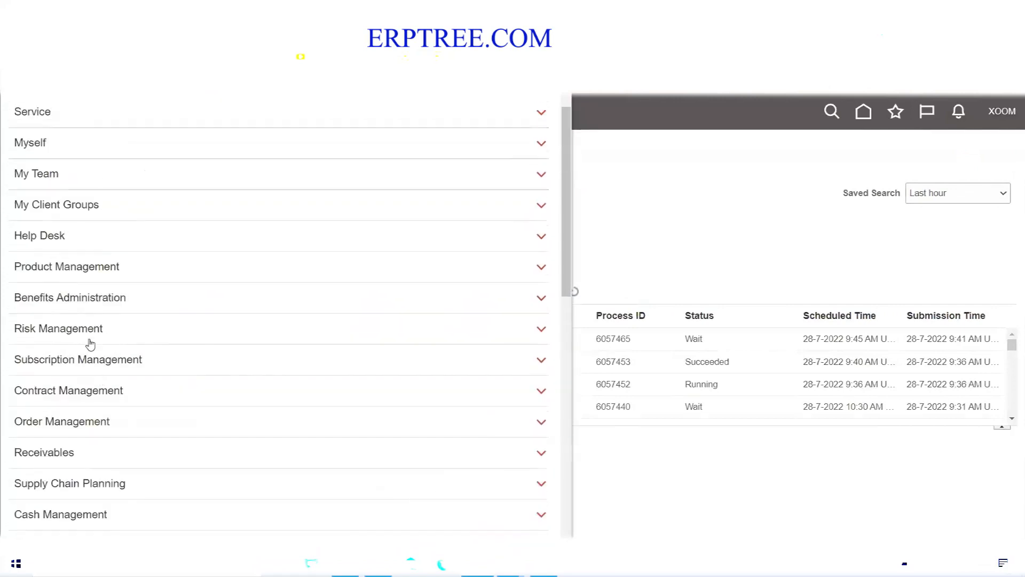
scroll(91, 344, "up", 1)
scroll(91, 345, "down", 11)
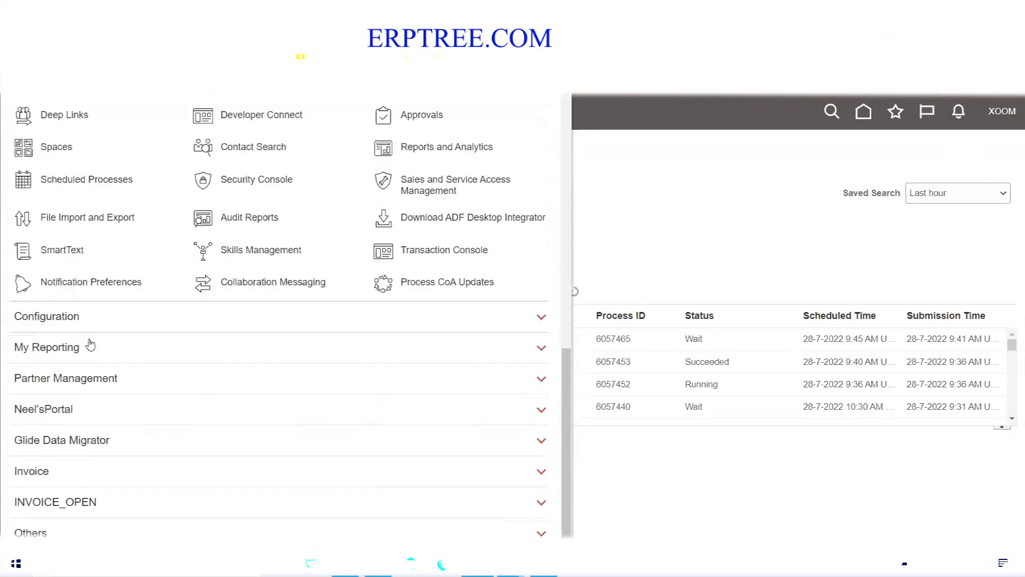
Step: Sign out of Oracle and sign back in as XOOM with the account password
left_click(743, 198)
left_click(986, 113)
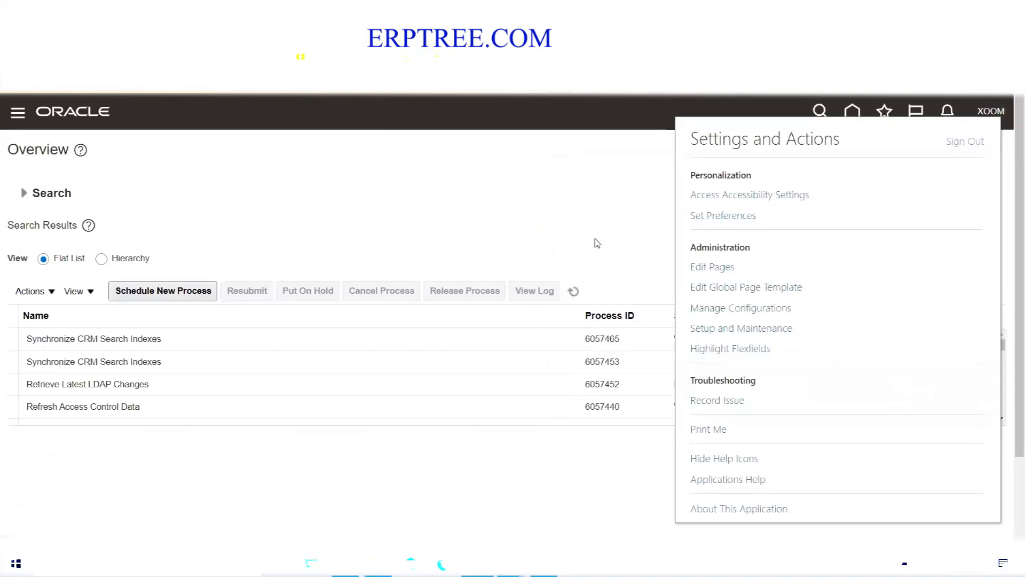
left_click(525, 345)
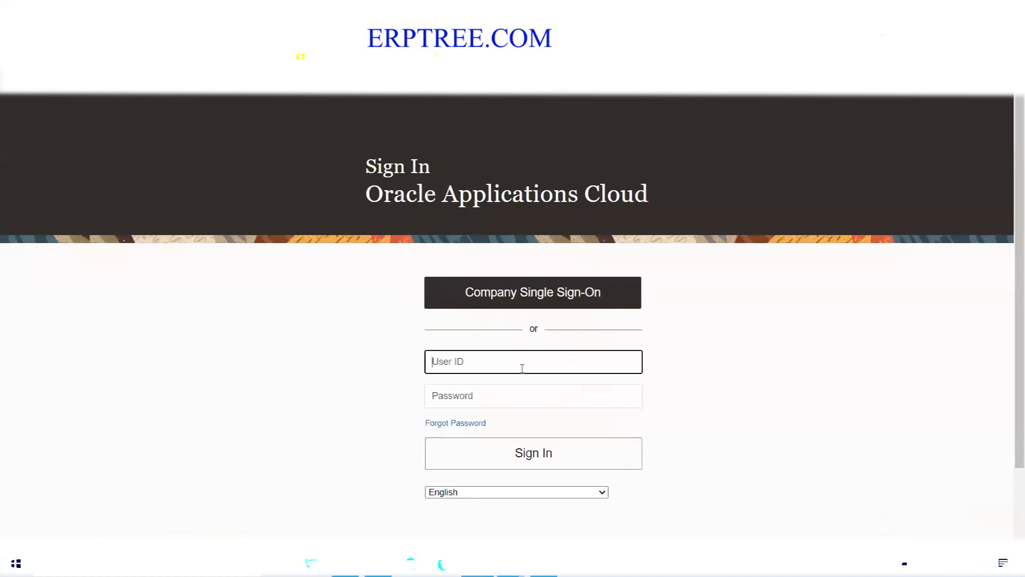
type("XOOM")
key("Tab")
type("••••••••")
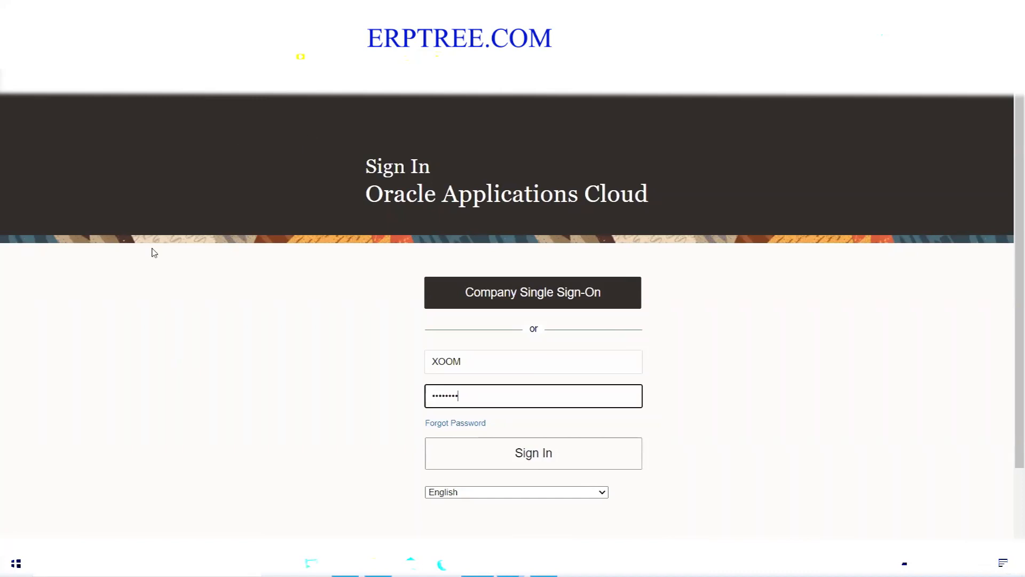
key("Return")
Step: Open Period Close under General Accounting from the Navigator
left_click(20, 129)
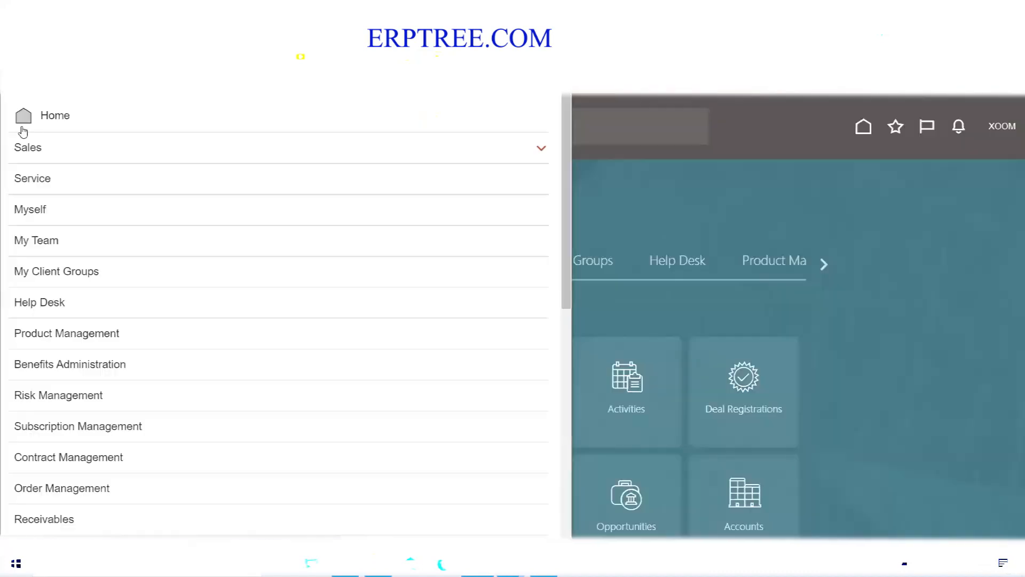
scroll(132, 231, "down", 3)
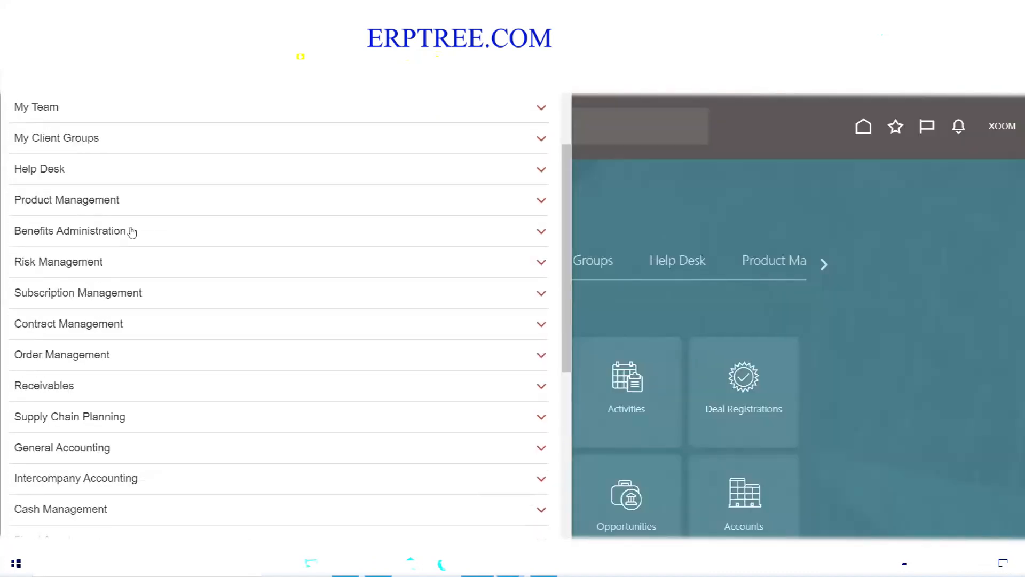
scroll(132, 232, "down", 3)
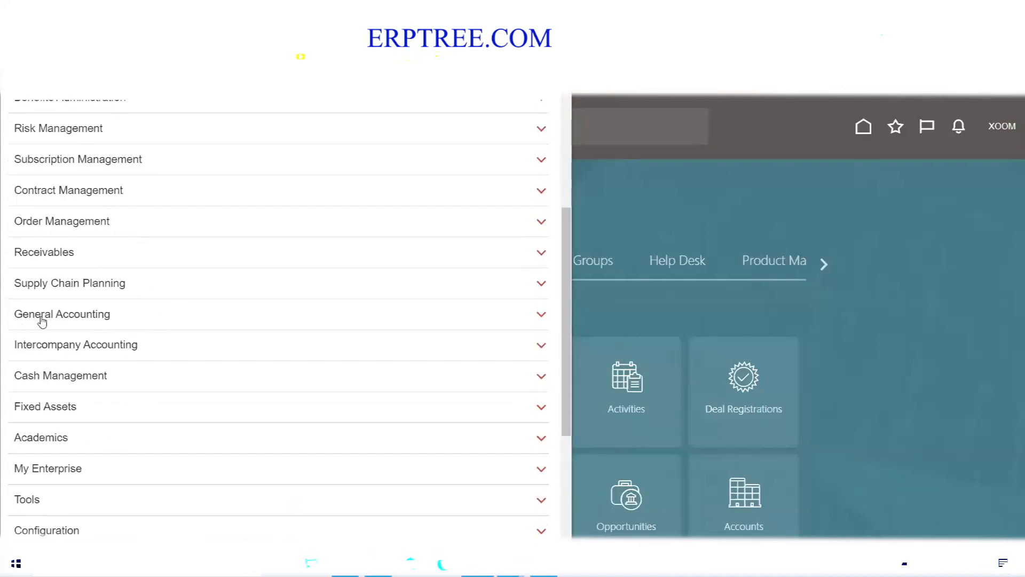
left_click(68, 319)
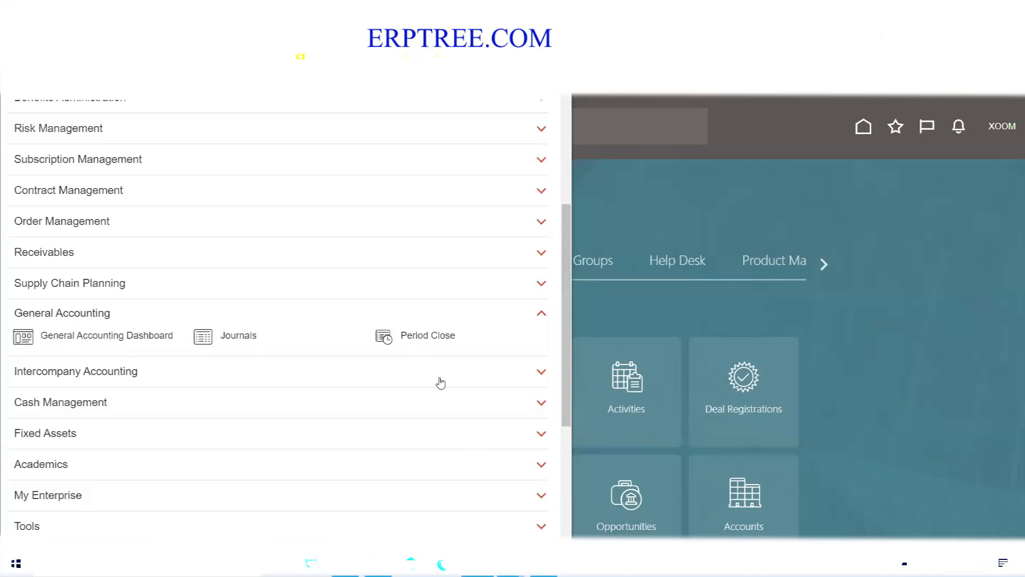
left_click(429, 339)
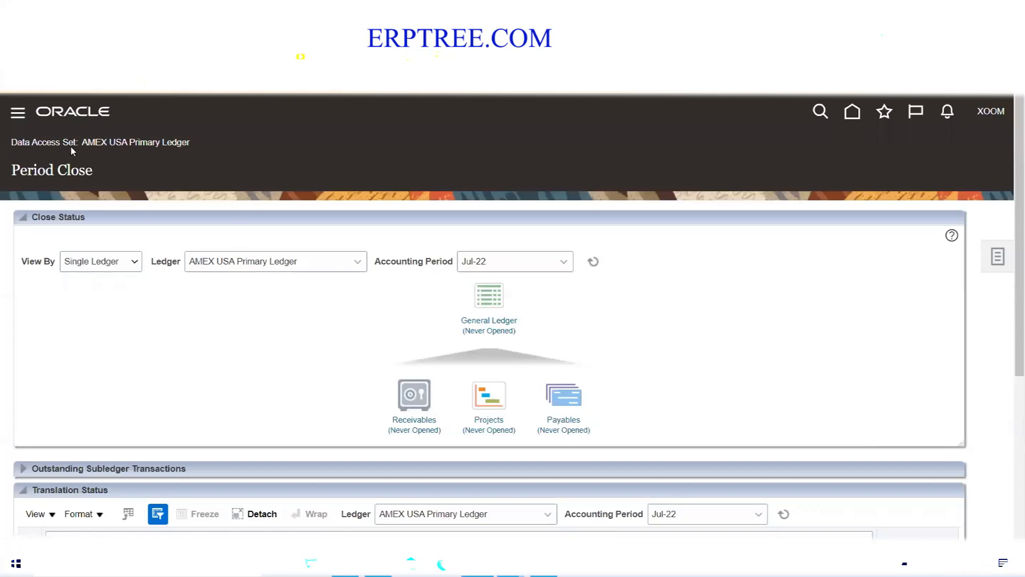
Step: Examine the data access set and the Close Status accounting period on the Period Close page
left_click_drag(76, 144, 11, 142)
left_click_drag(82, 142, 178, 151)
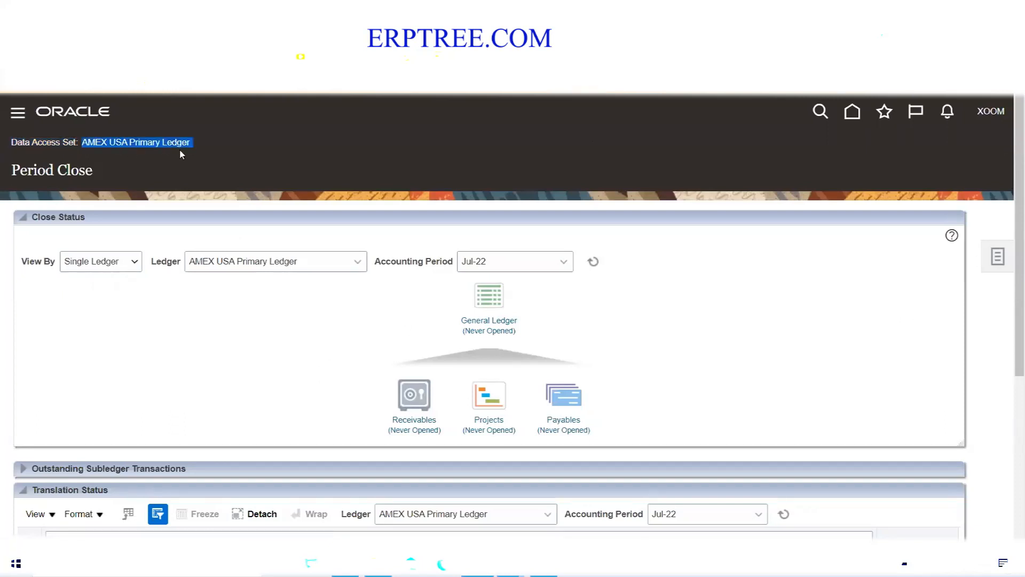
left_click(470, 189)
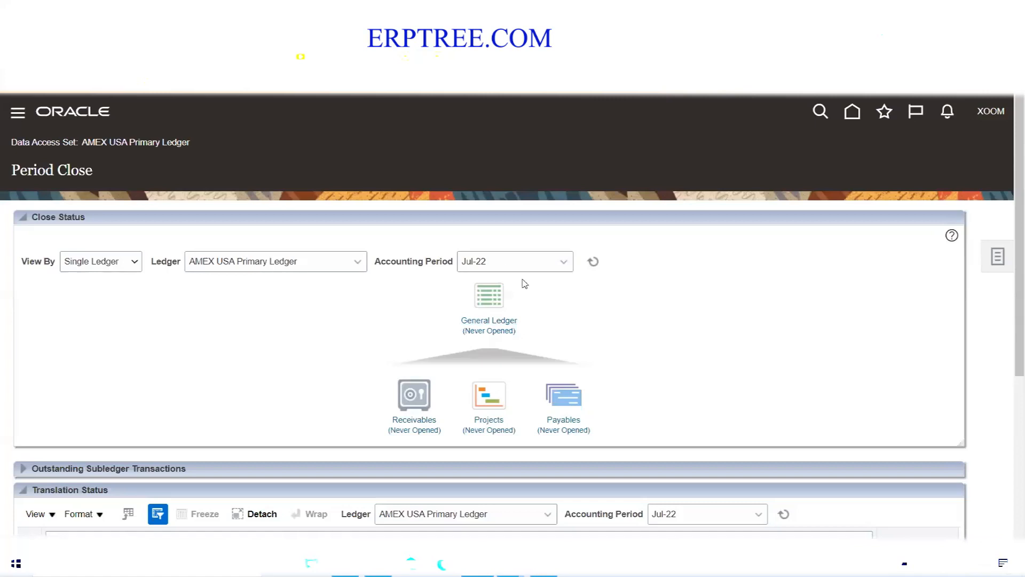
left_click(499, 262)
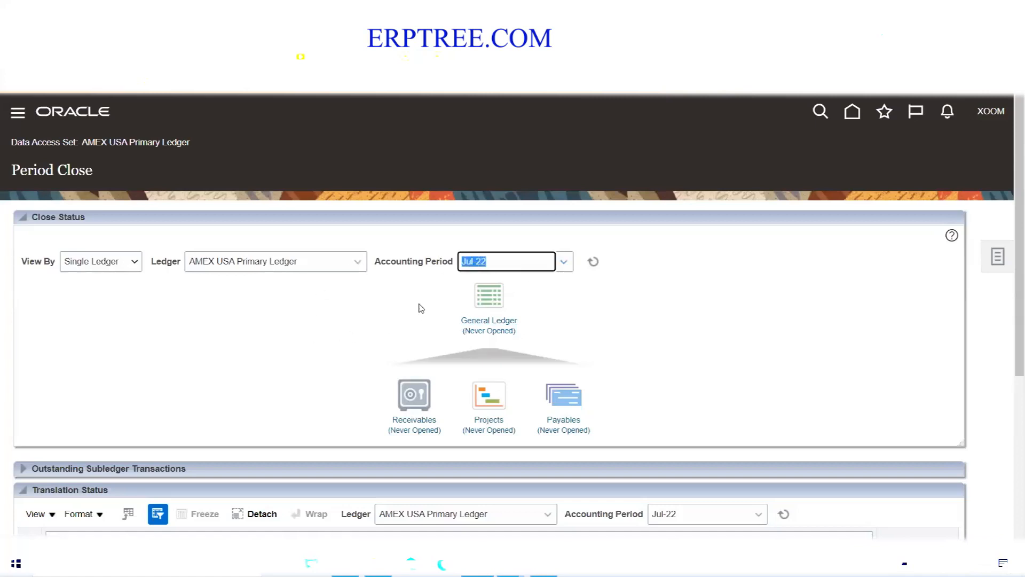
left_click(421, 308)
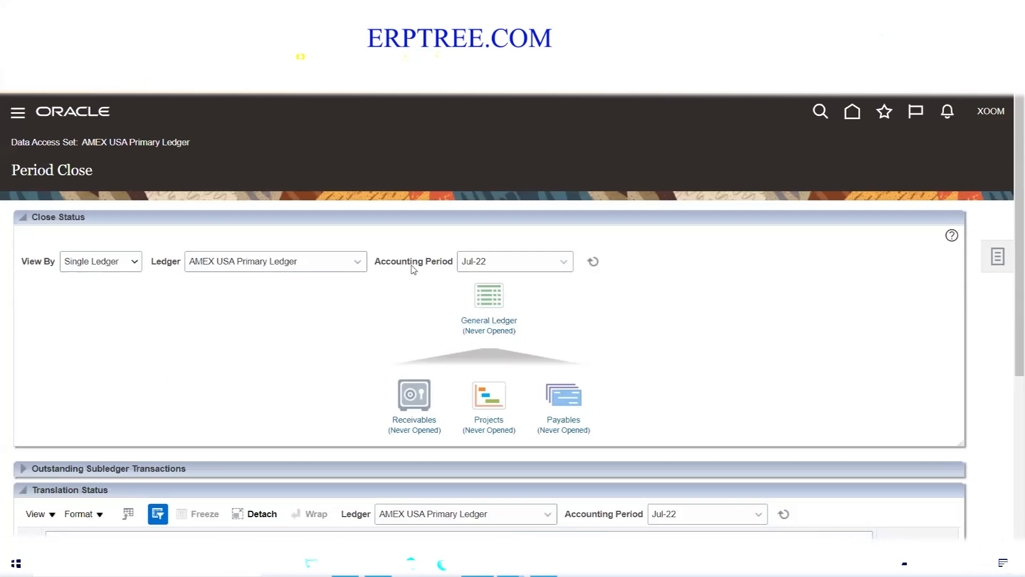
left_click(486, 261)
left_click_drag(486, 261, 435, 263)
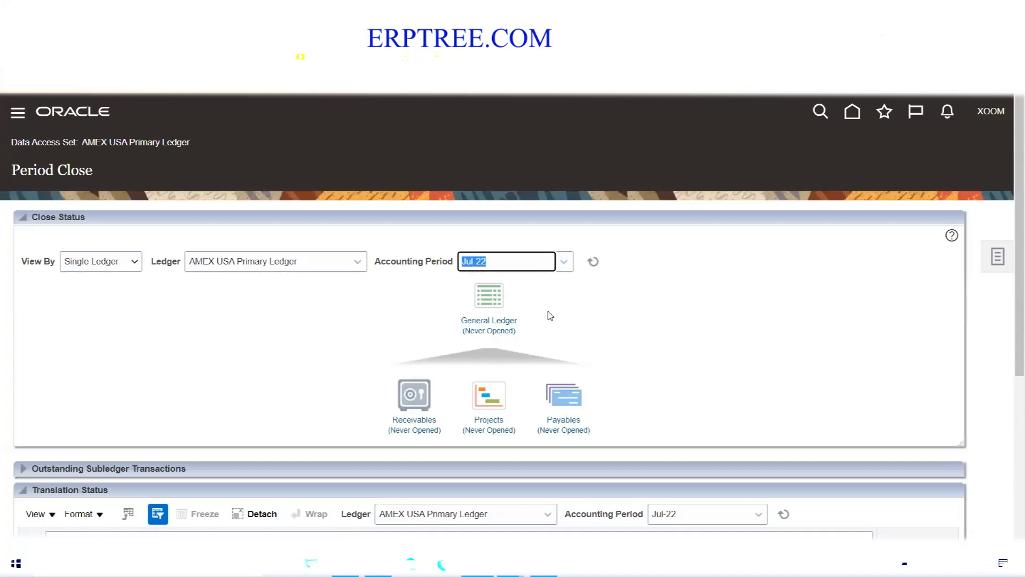
left_click(576, 335)
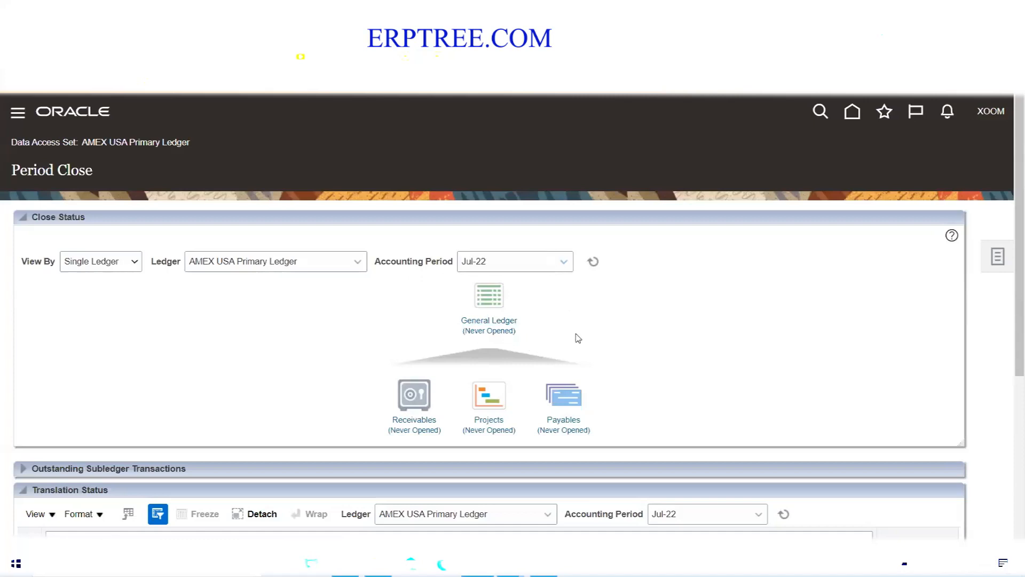
Step: Open Jan-22 as the first General Ledger period for AMEX USA Primary Ledger and refresh the period statuses
left_click(486, 331)
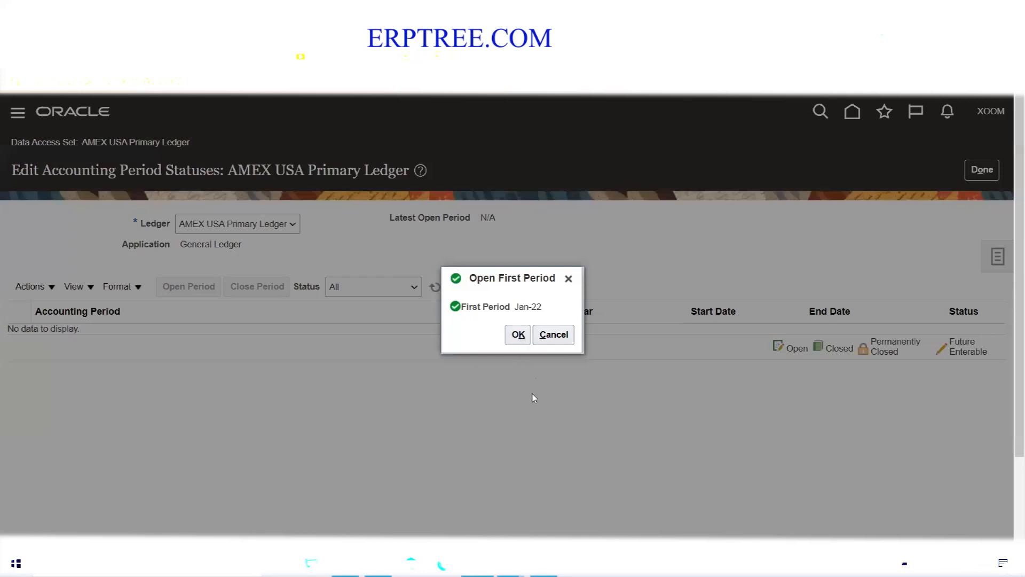
left_click(517, 334)
left_click(649, 331)
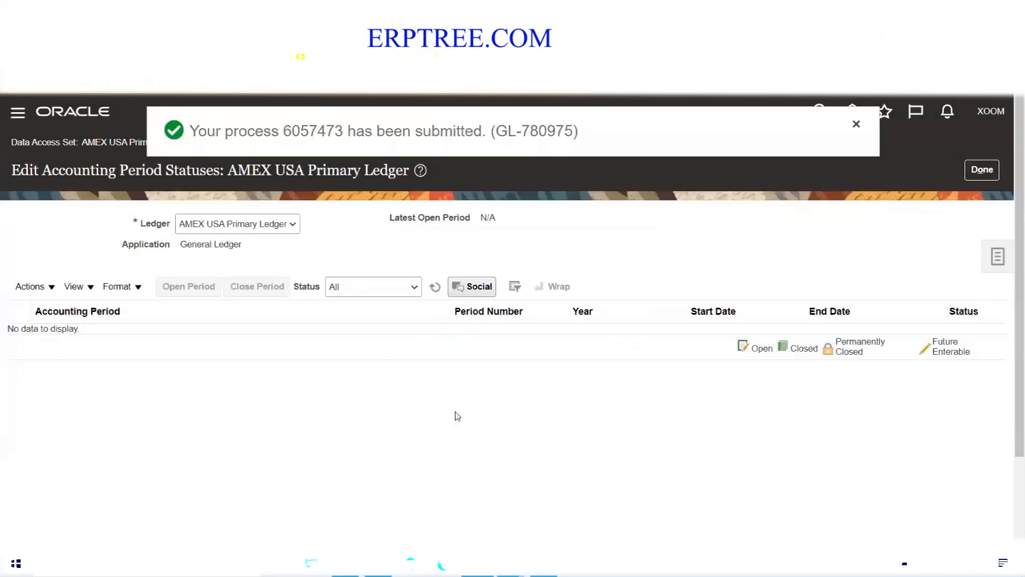
left_click(434, 289)
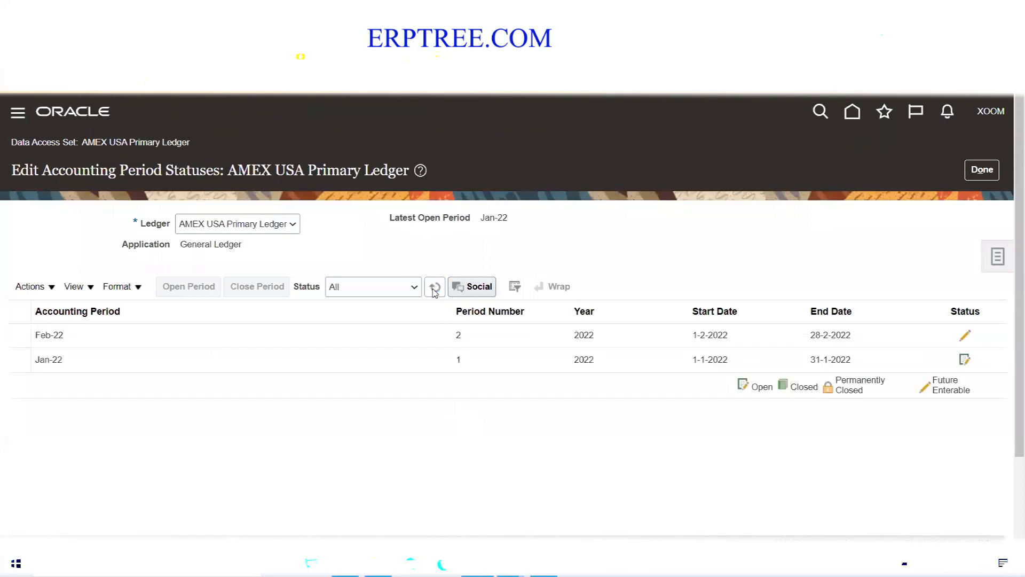
Step: Open the Feb-22 accounting period for AMEX USA Primary Ledger and refresh the period statuses
left_click(50, 360)
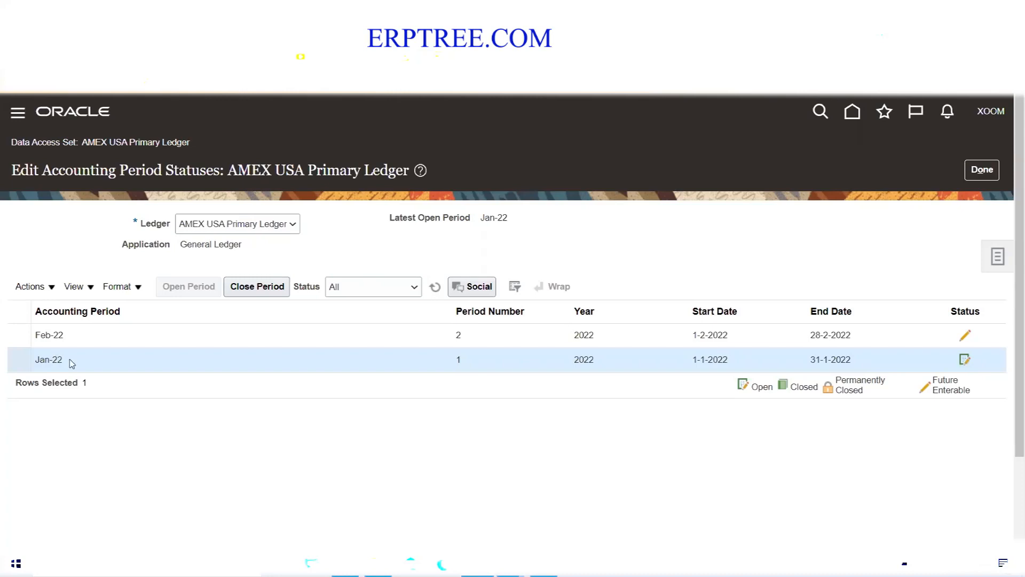
left_click(62, 335)
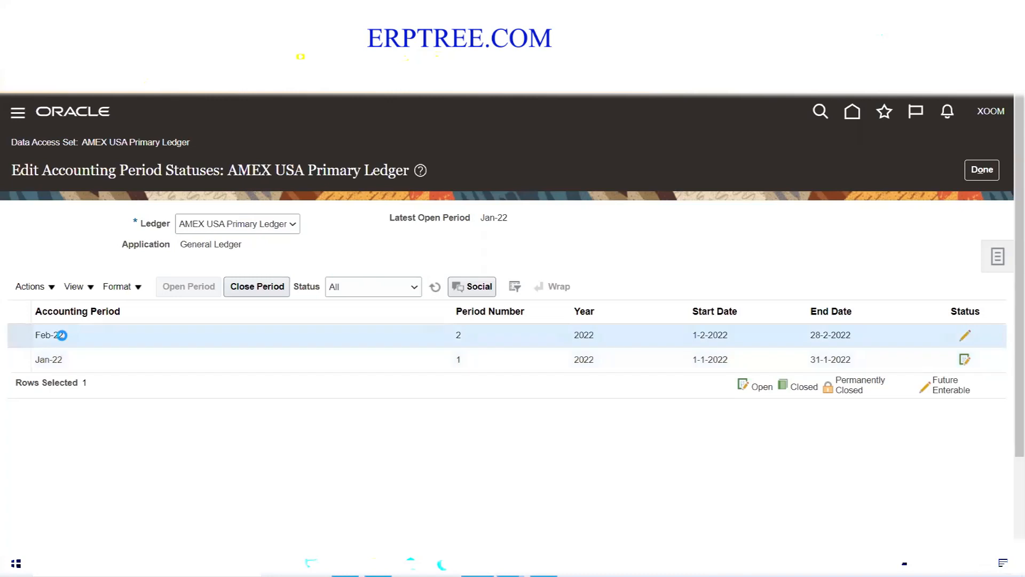
left_click(182, 288)
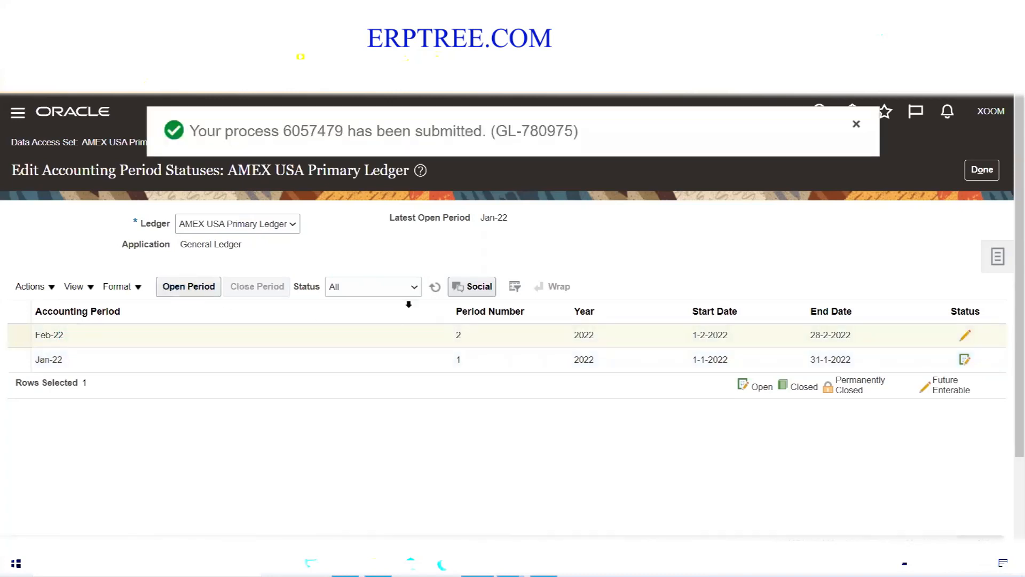
left_click(435, 288)
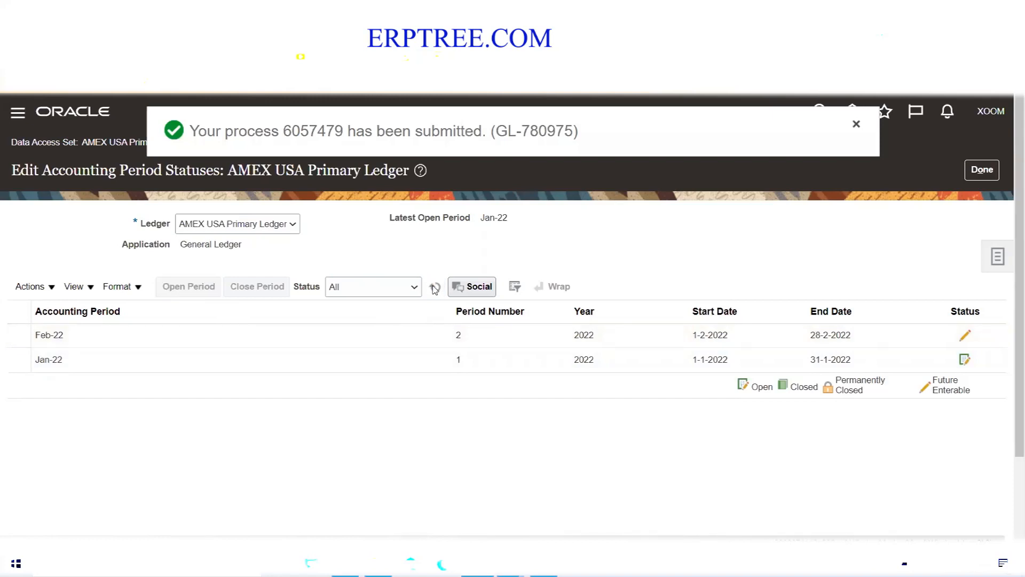
left_click(435, 289)
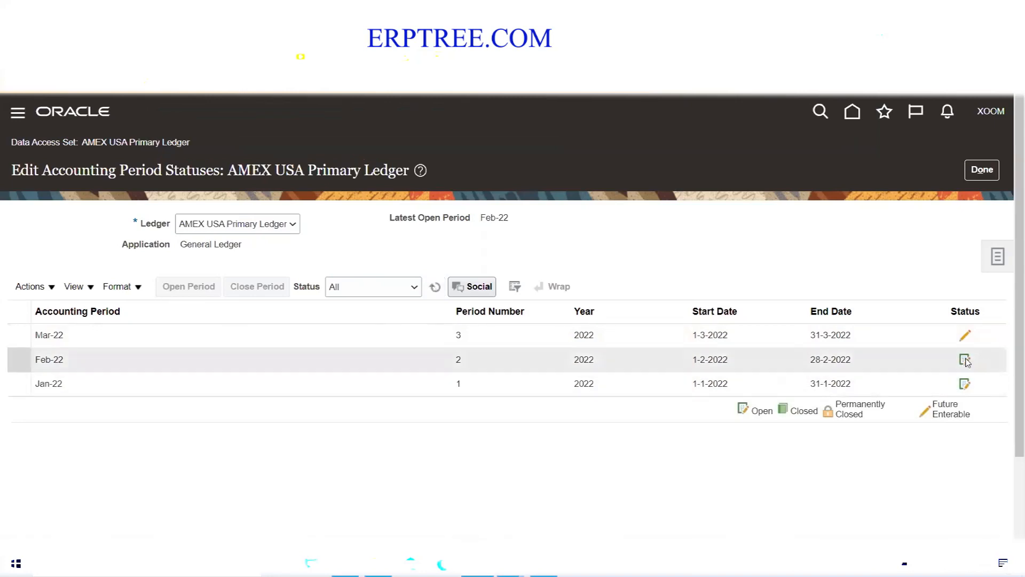
Step: Open the Mar-22 accounting period and refresh the period list
left_click(84, 330)
left_click(182, 288)
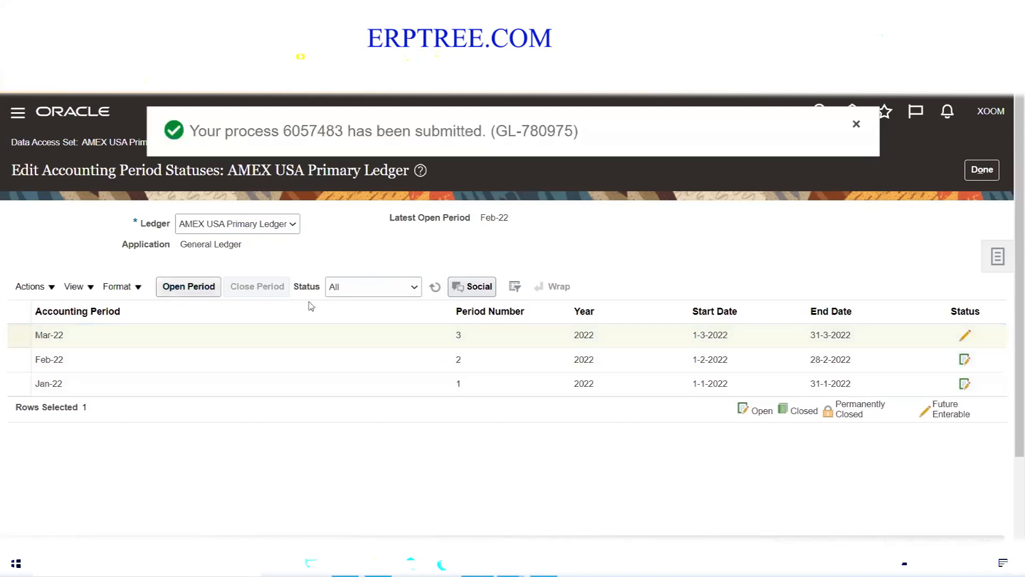
left_click(435, 288)
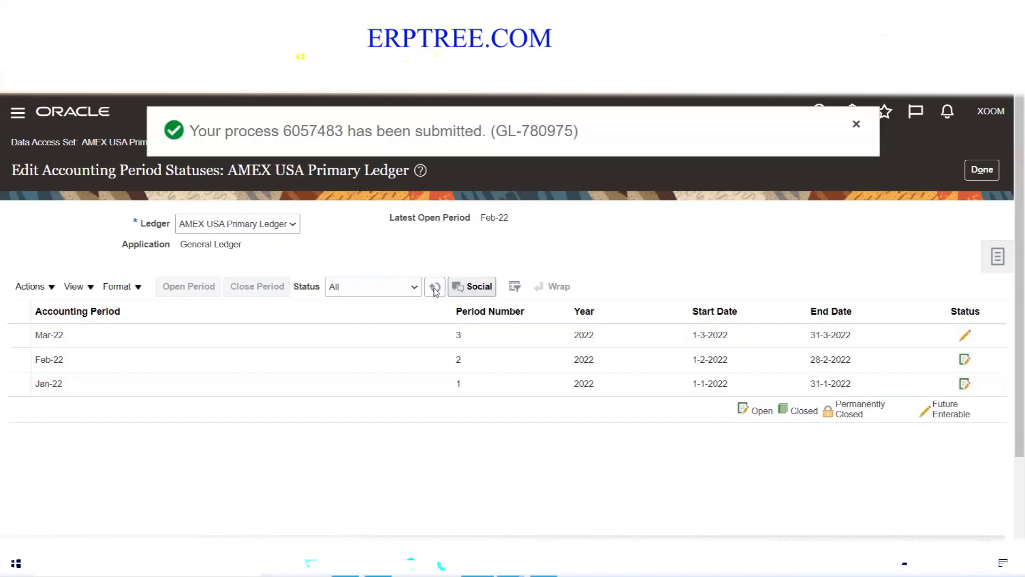
left_click(435, 288)
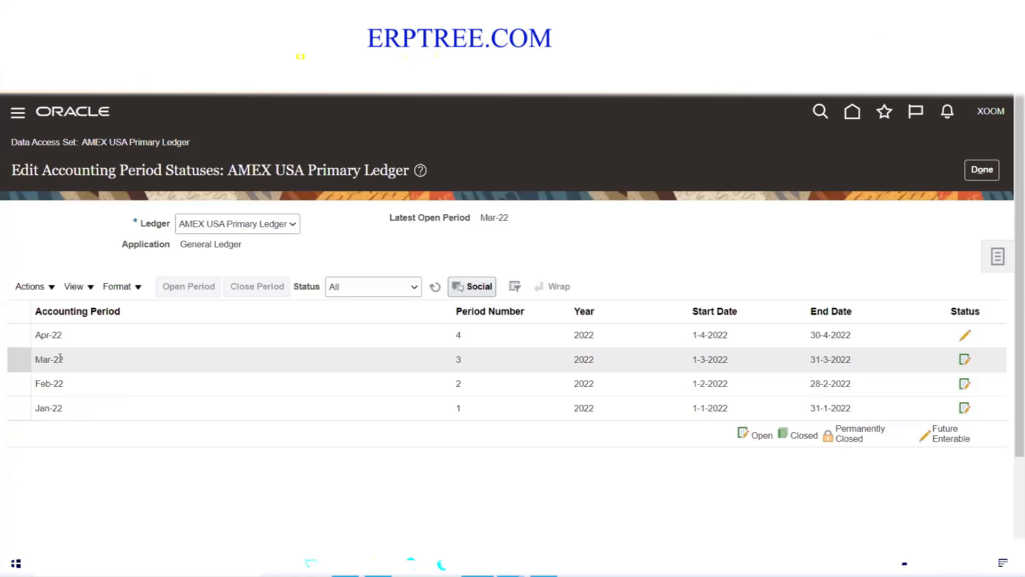
Step: Open all periods through target period Jul-22 in one run and refresh the period statuses
left_click(54, 289)
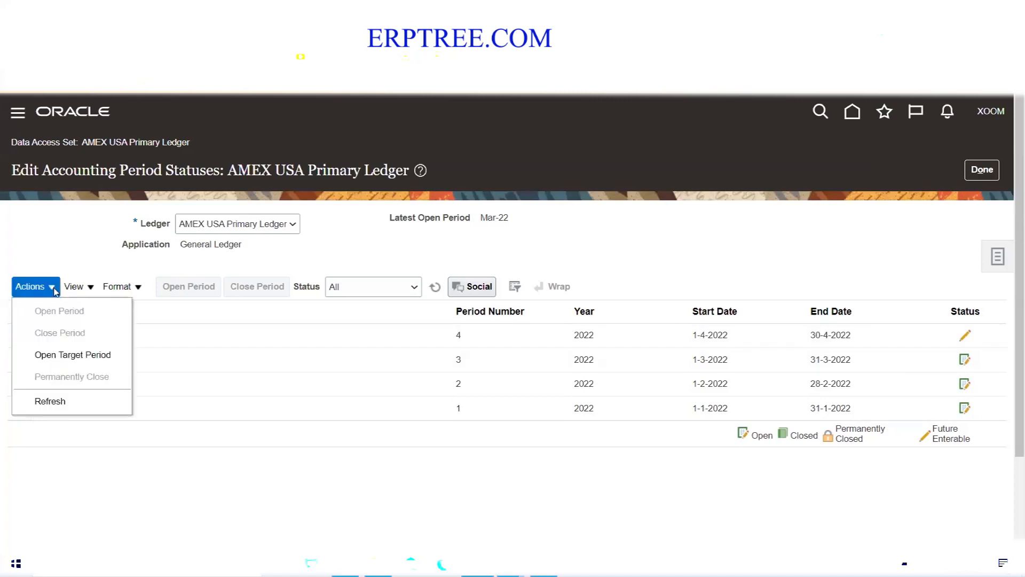
left_click(62, 356)
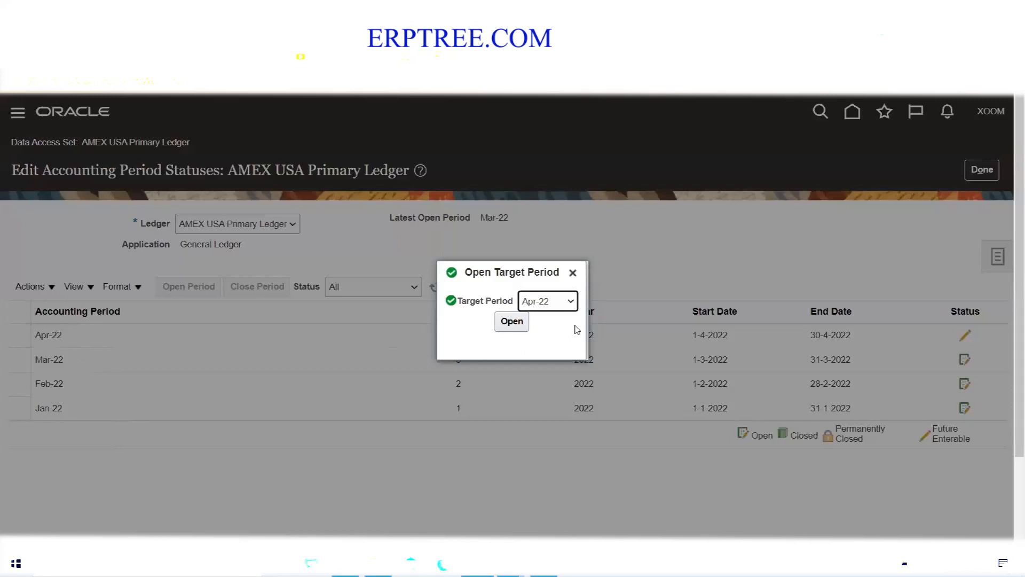
left_click(571, 302)
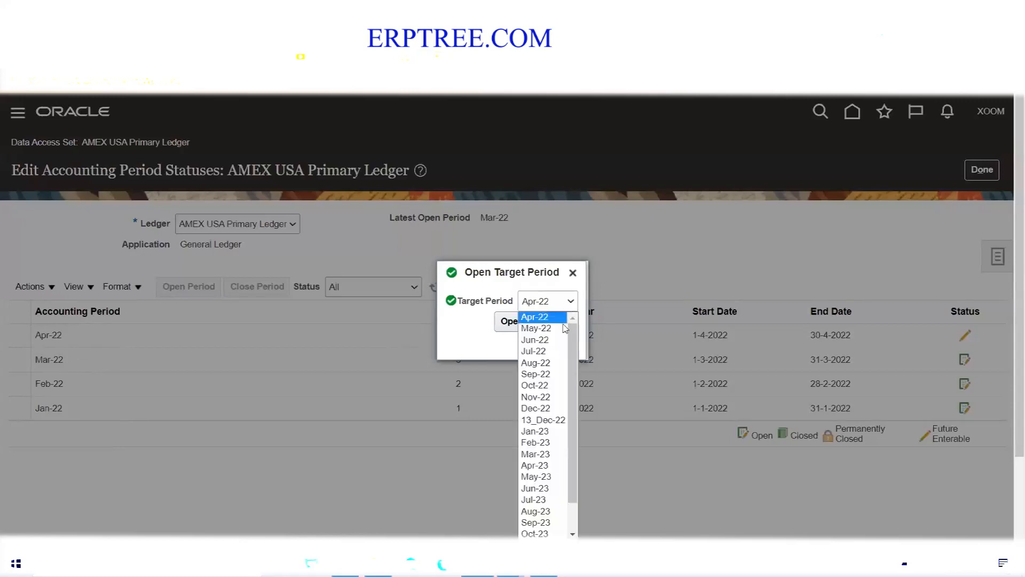
left_click(549, 351)
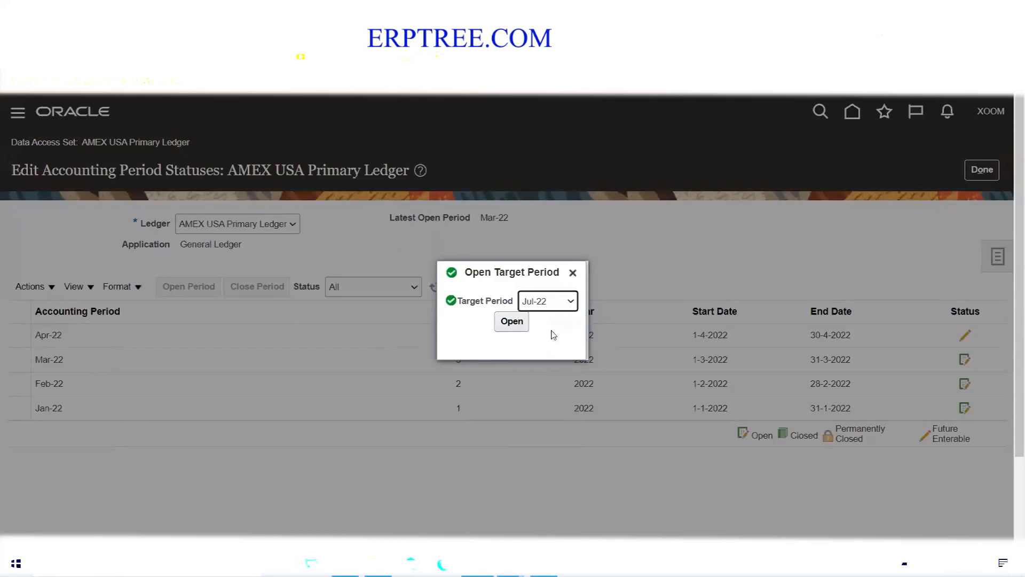
left_click(512, 327)
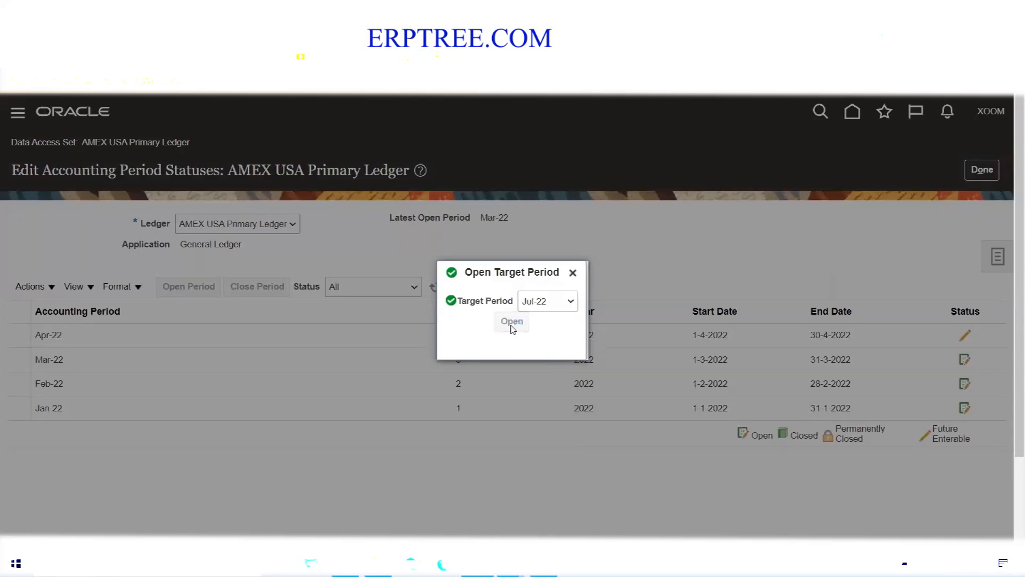
left_click(779, 332)
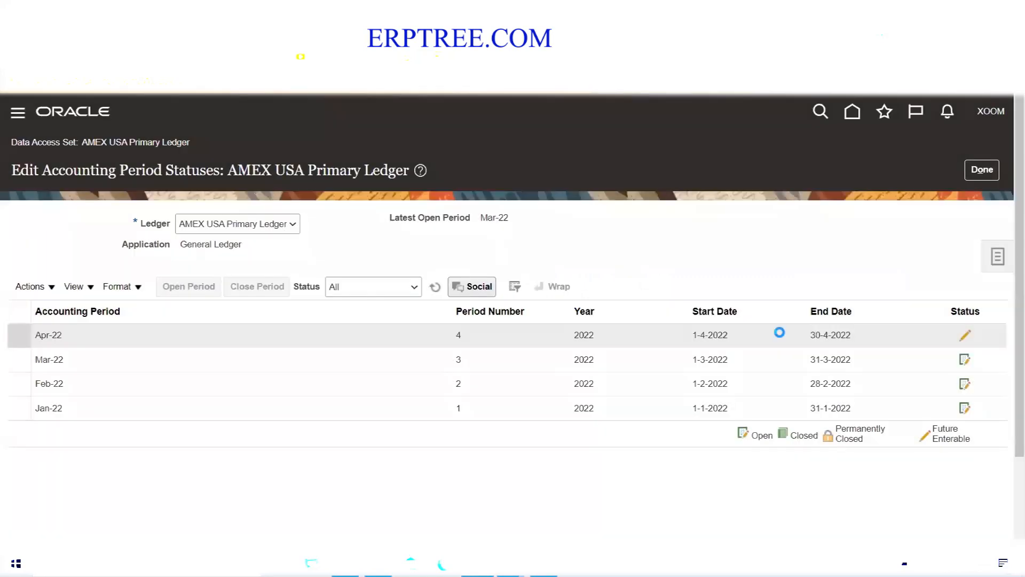
left_click(435, 290)
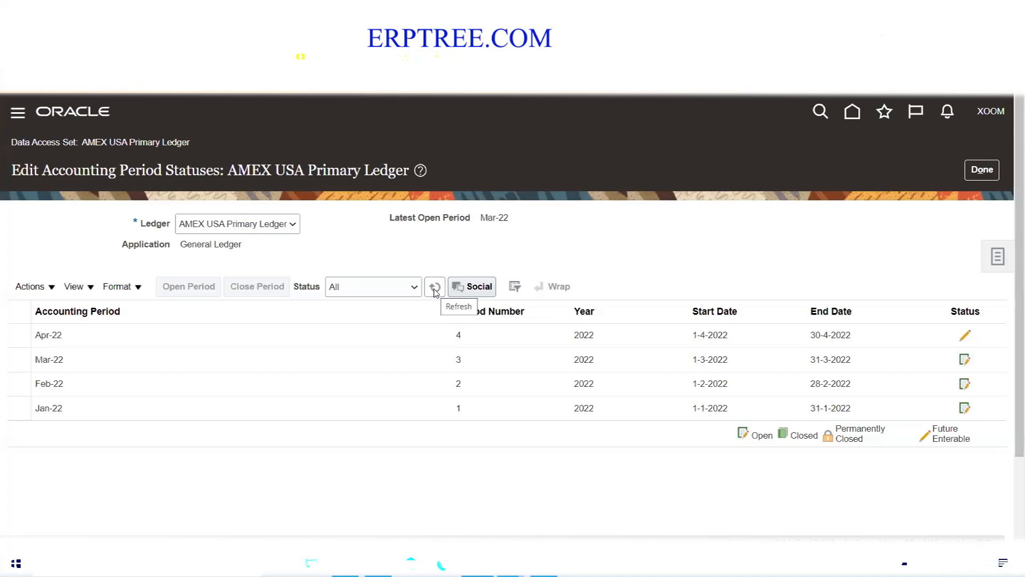
left_click(436, 288)
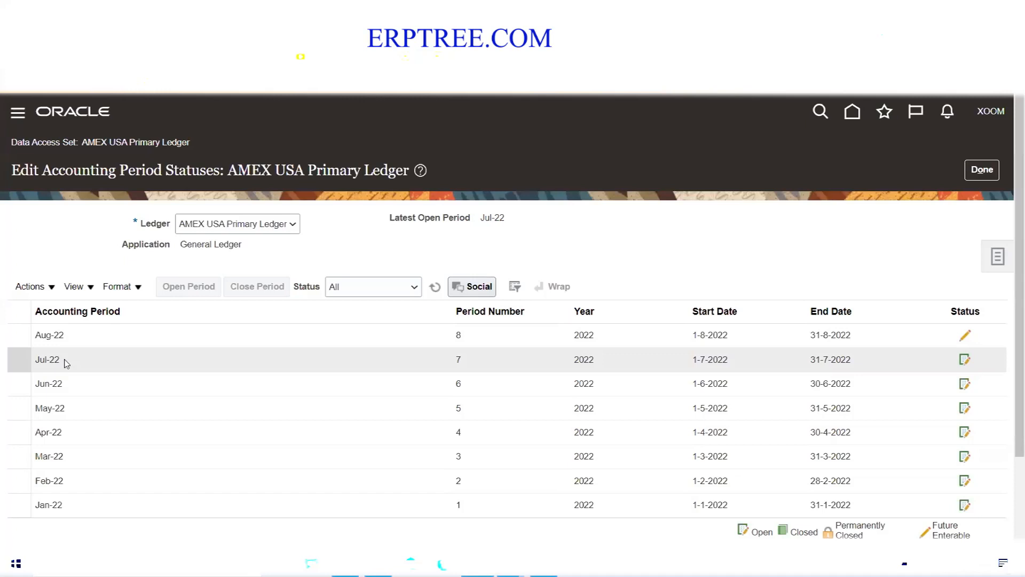
left_click(437, 288)
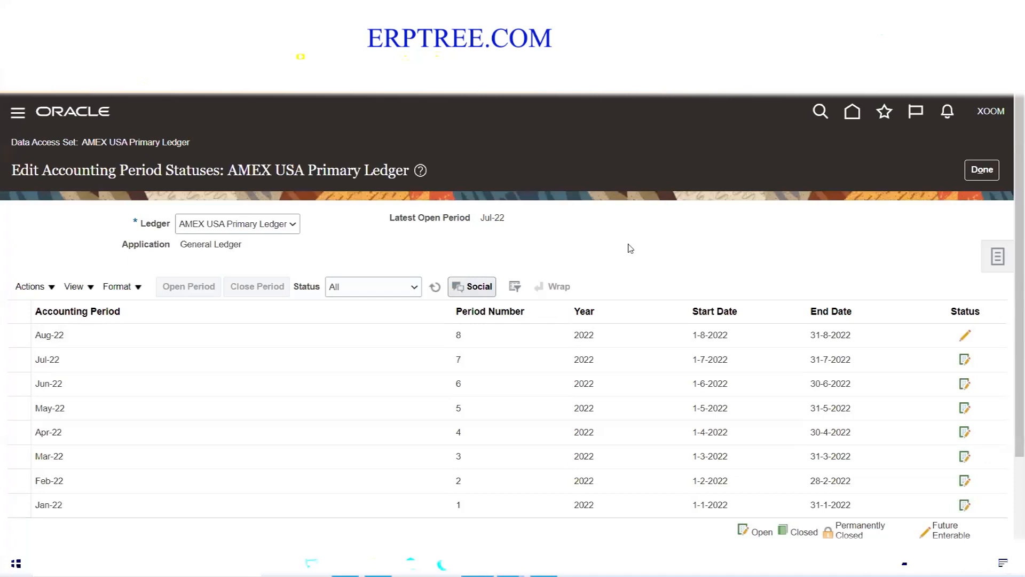
left_click(435, 289)
Step: Examine the Open, Closed, Permanently Closed and Future Enterable entries in the status legend below the period list
scroll(570, 254, "down", 2)
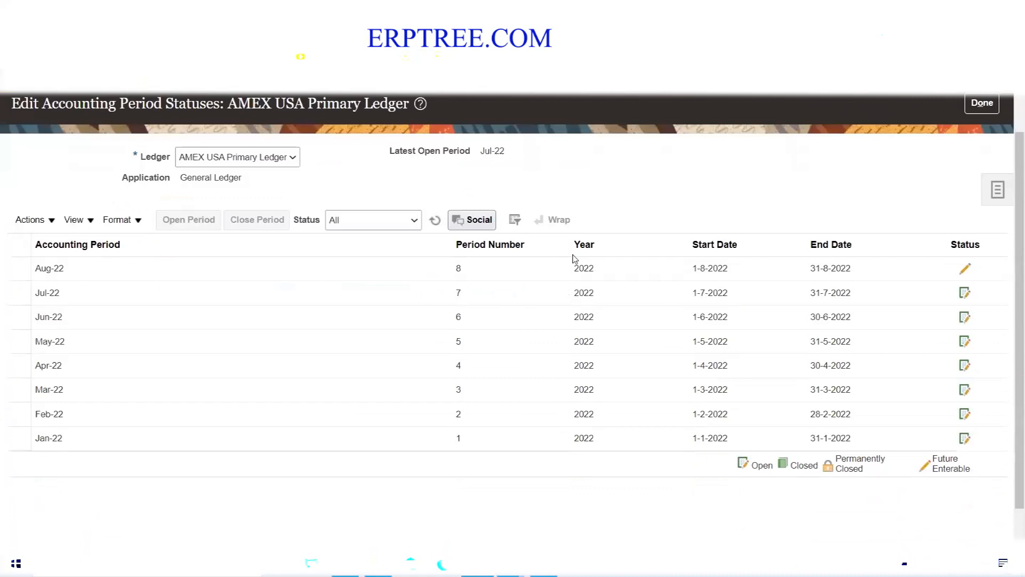
double_click(763, 465)
left_click(803, 468)
double_click(803, 467)
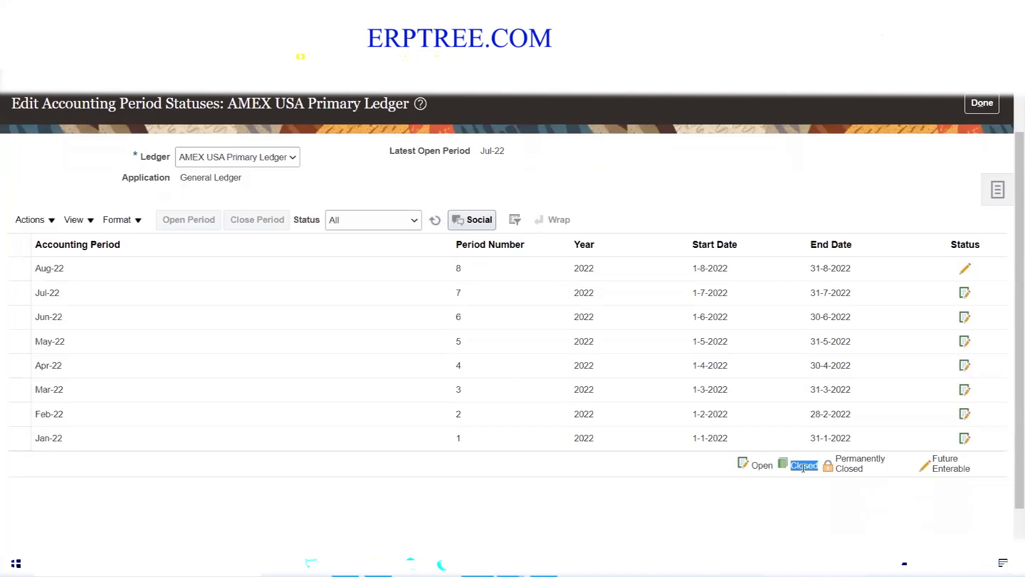
triple_click(855, 464)
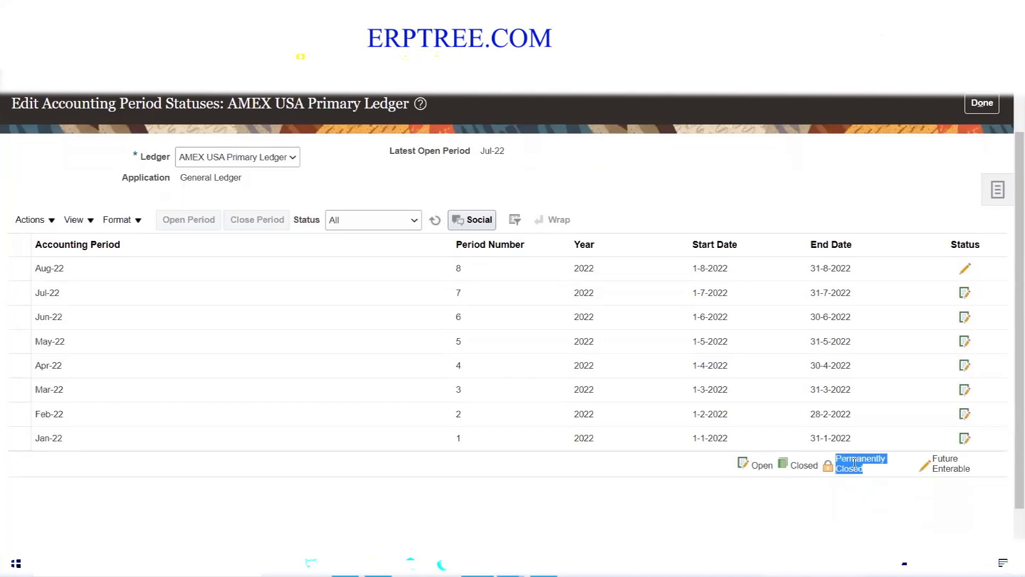
triple_click(945, 467)
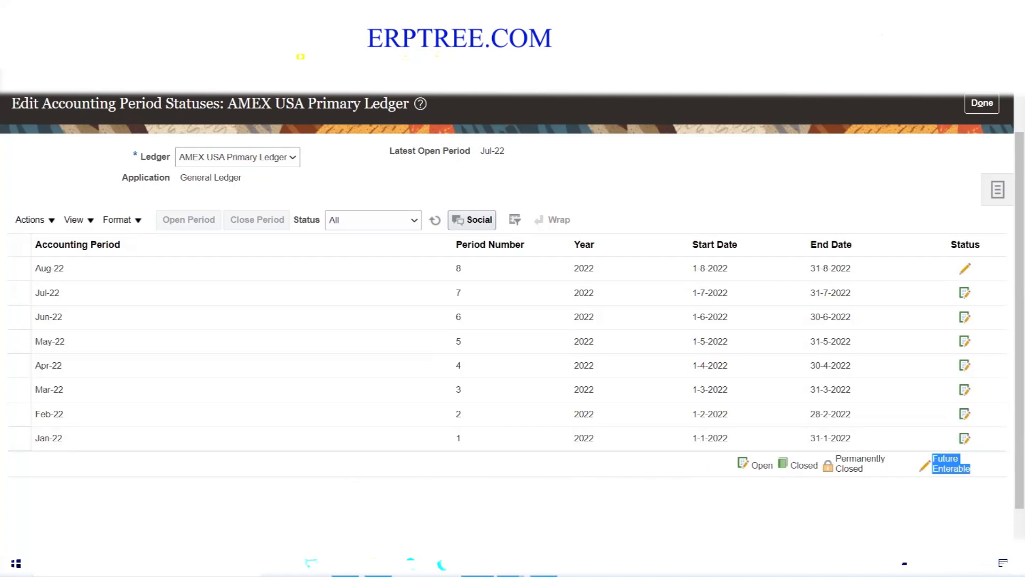
Step: Switch to the Excel training notes and add the bold heading "Period Statuses" in cell G218
left_click(478, 563)
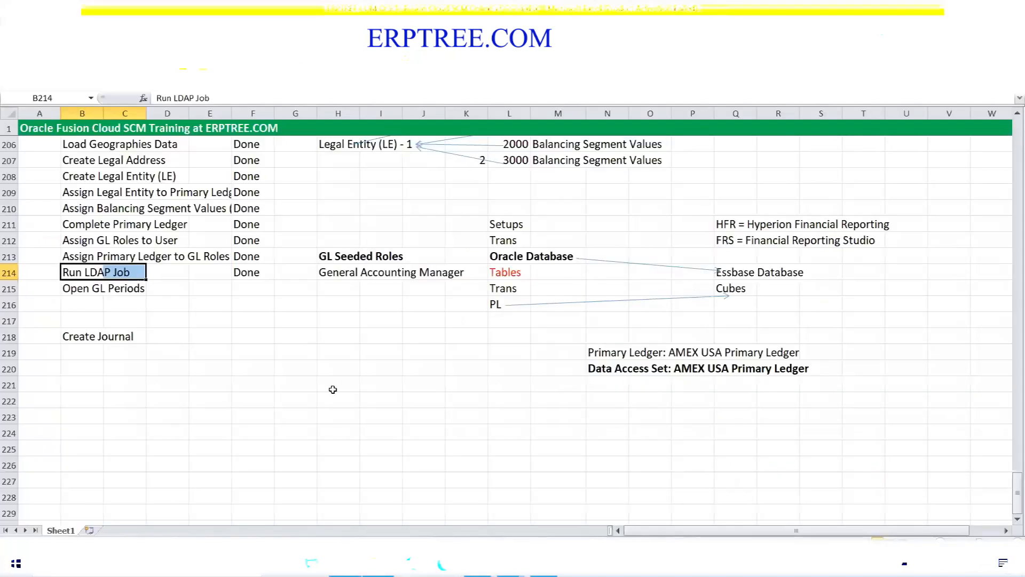
left_click(294, 338)
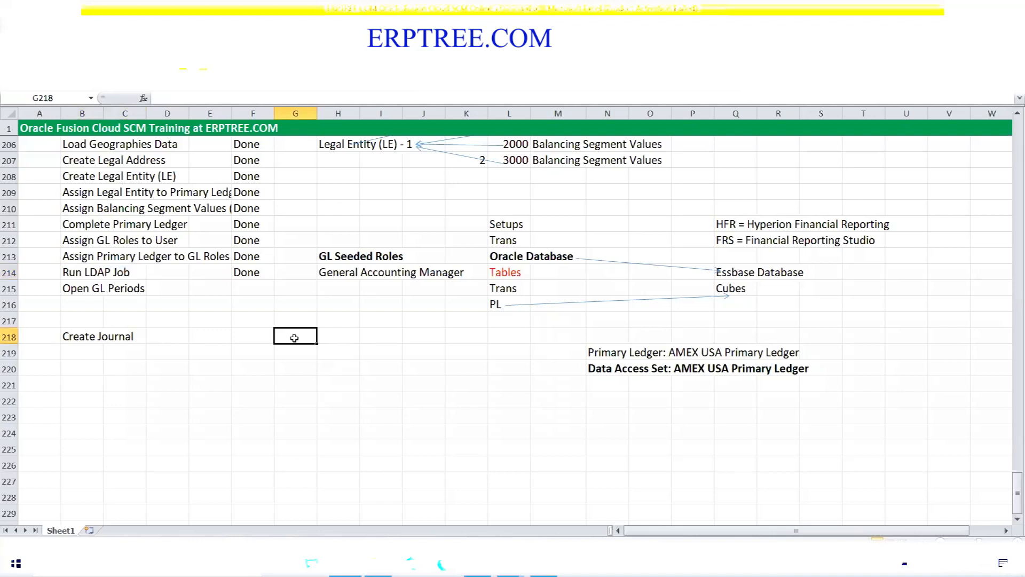
type("Period Status")
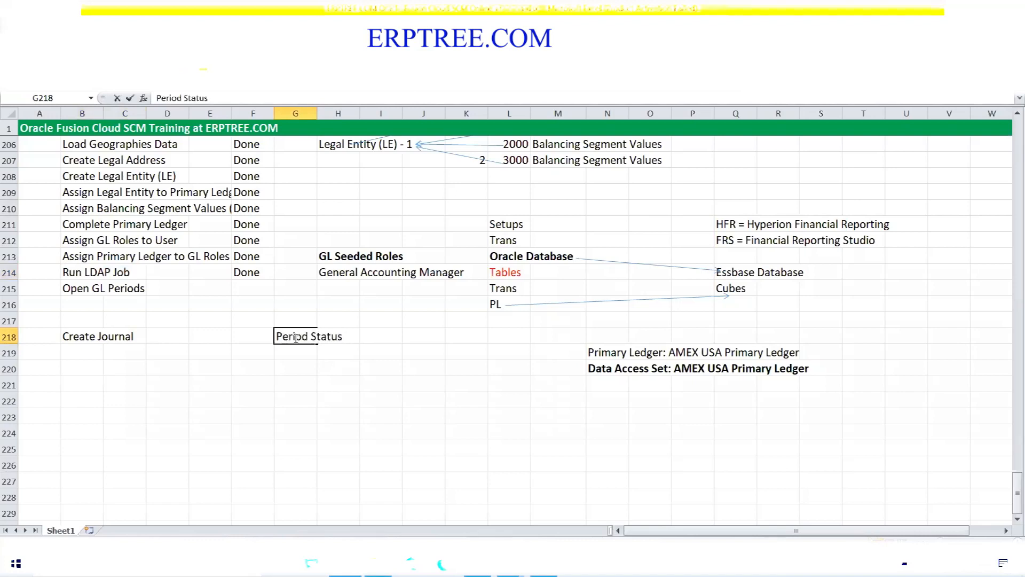
type("es")
key("ctrl+Return")
key("ctrl+b")
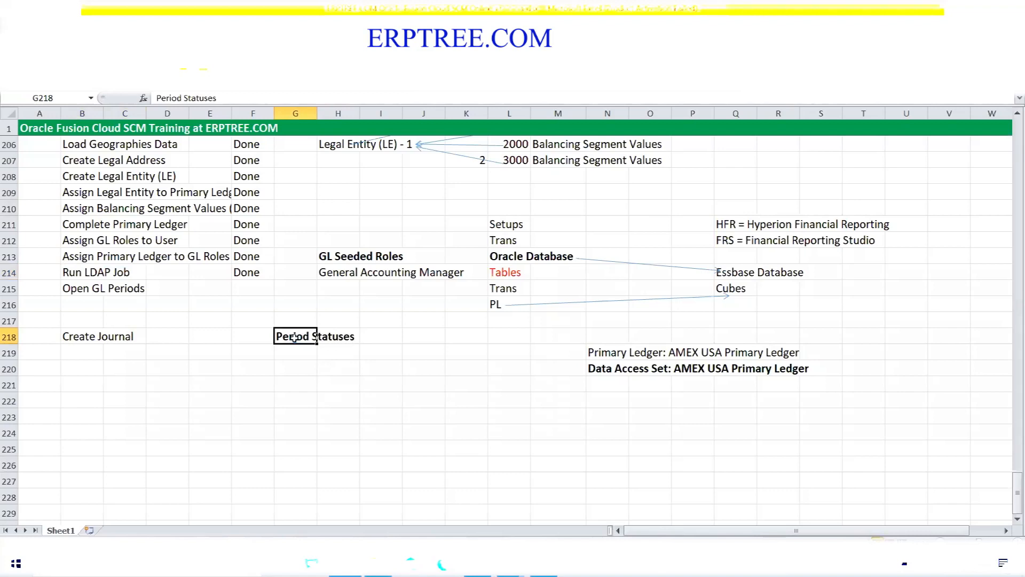
Step: List Open, Close, Permanently Closed and Future Enterable in cells G219 to G222 under the Period Statuses heading
left_click(307, 355)
type("Open")
key("Return")
type("Close")
key("Return")
type("Per")
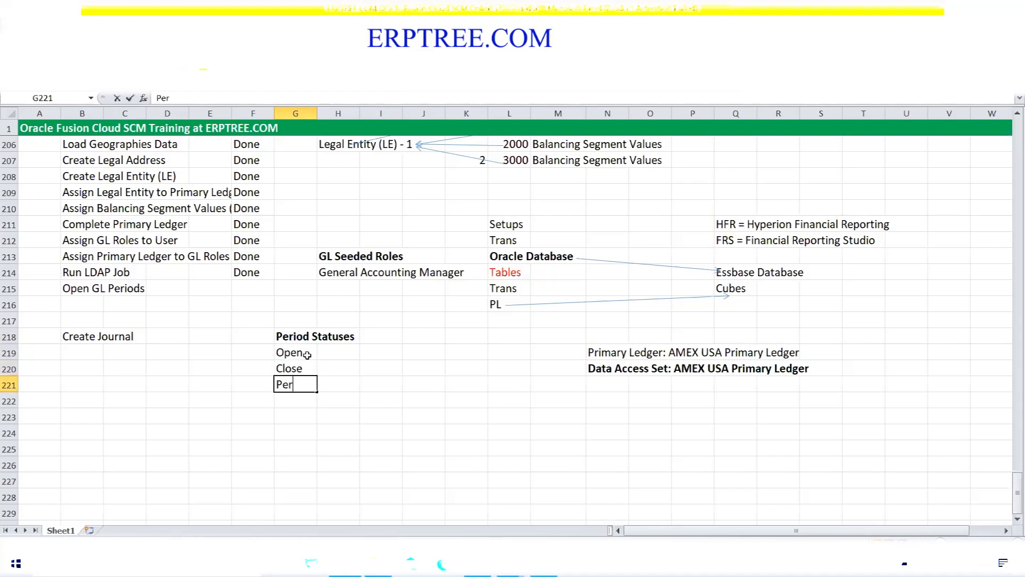
type("manently C")
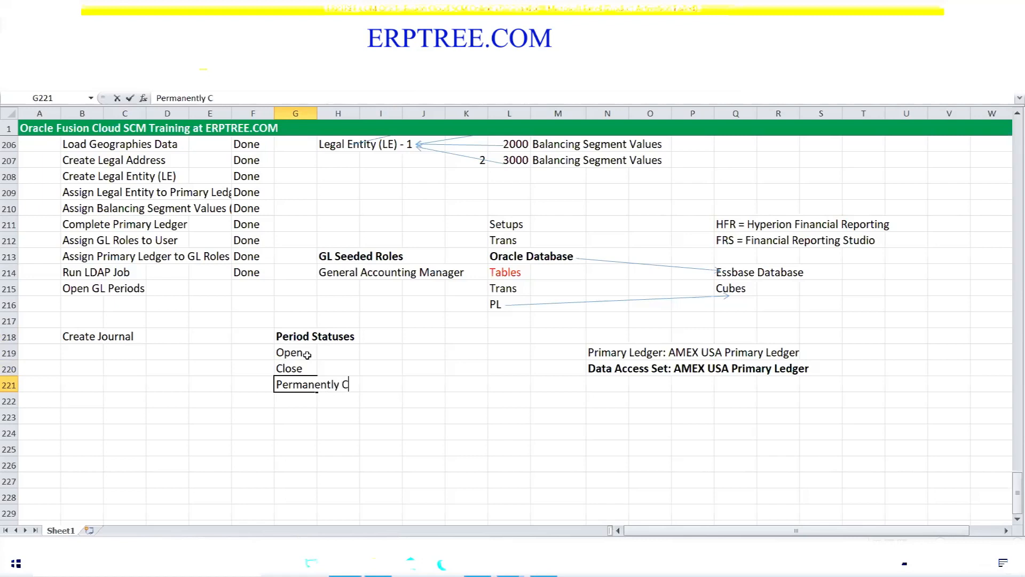
type("losed")
key("Return")
type("Future Ent")
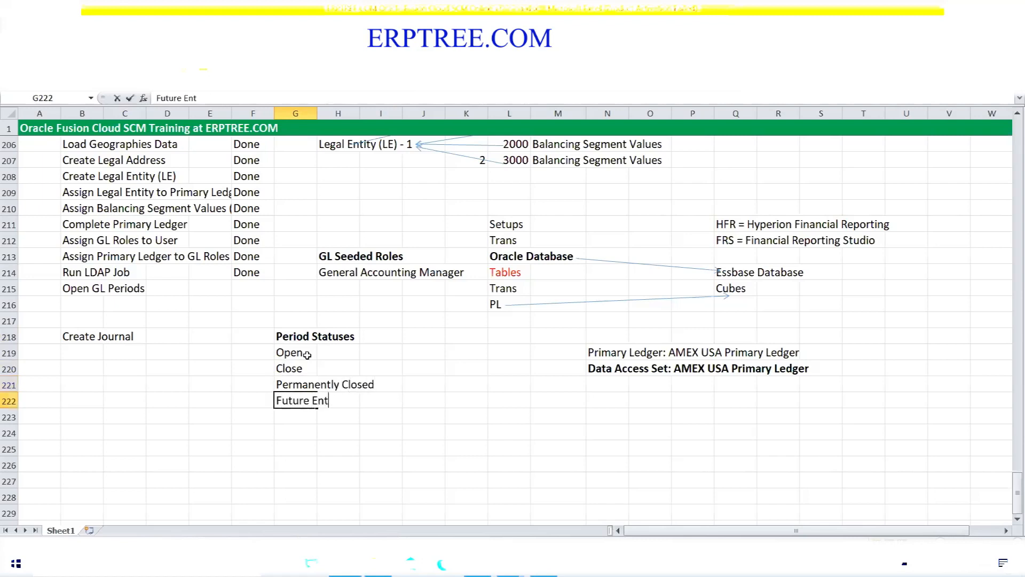
type("erable")
key("ctrl+Return")
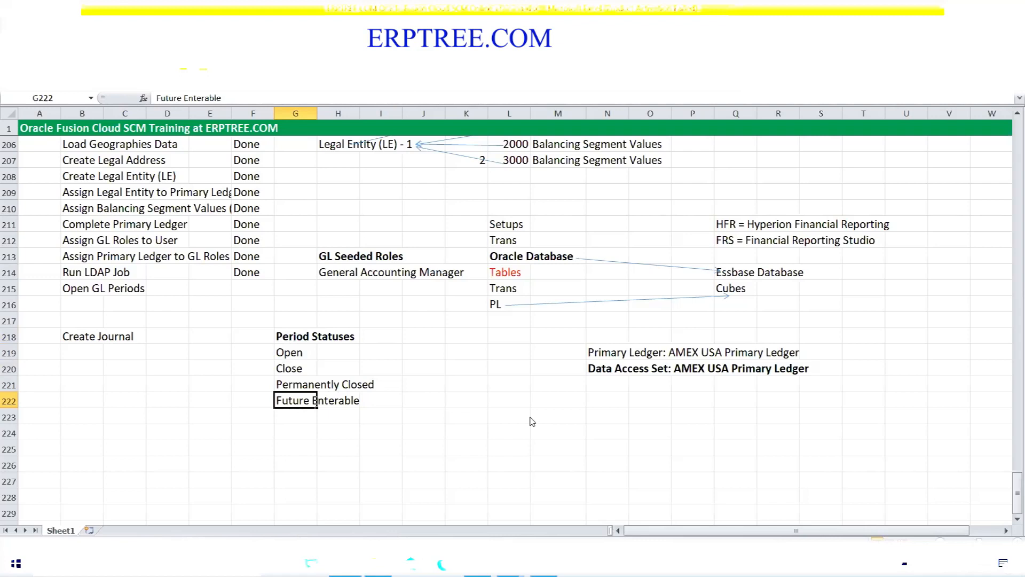
key("alt+Tab")
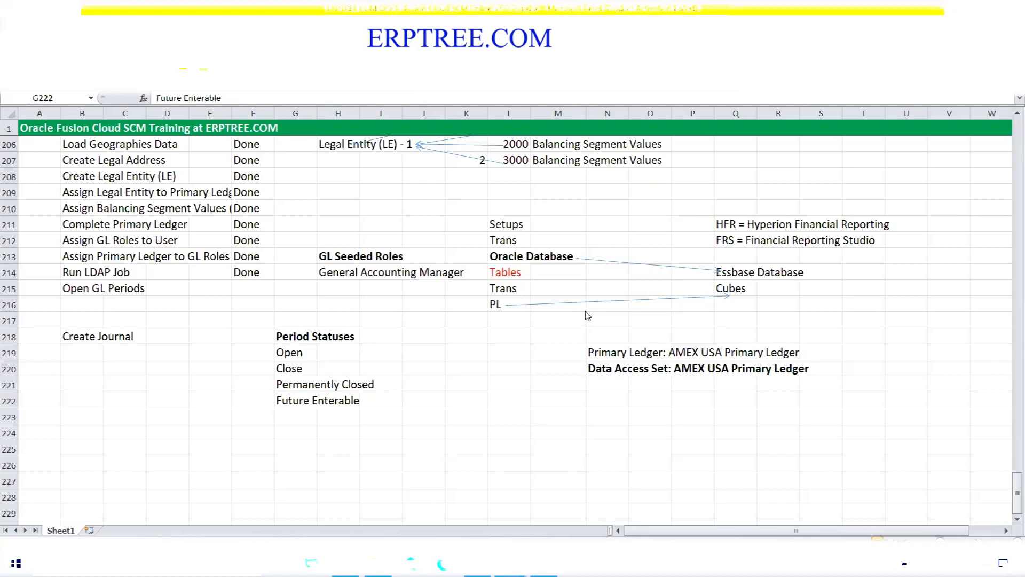
left_click(305, 422)
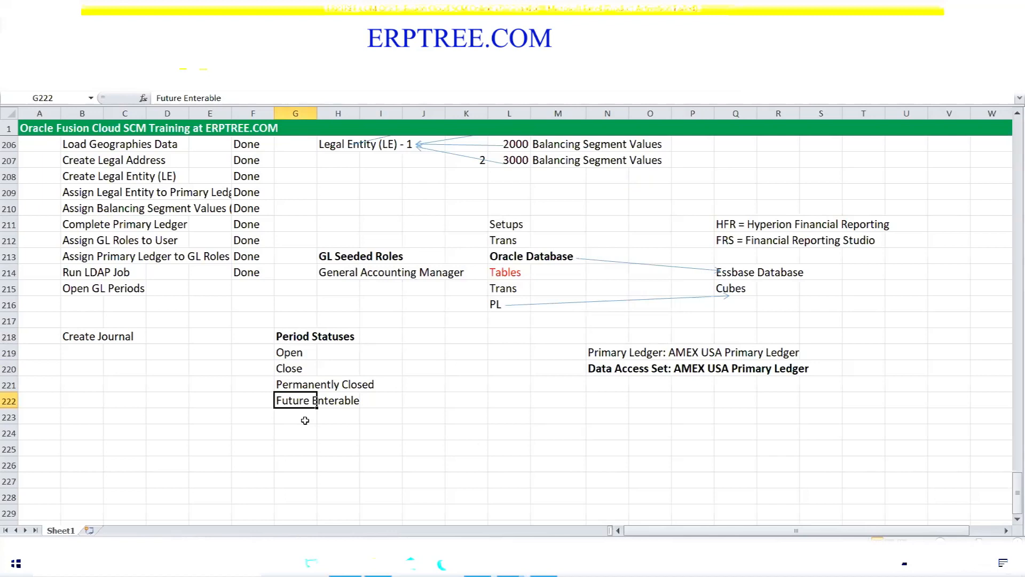
left_click(292, 341)
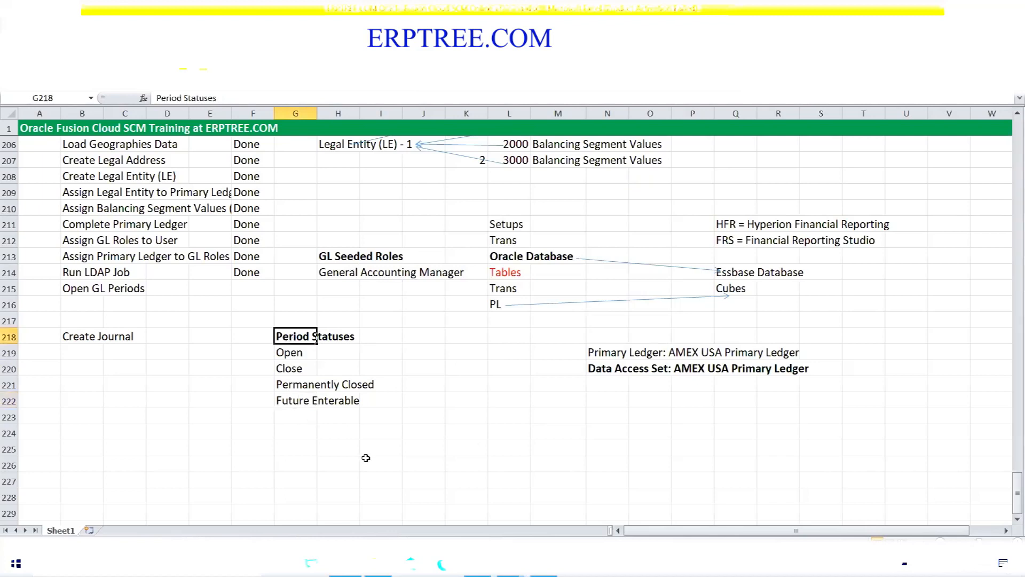
Step: Enter Journal in J219 and Post in K219 beside the Open period status
left_click(301, 352)
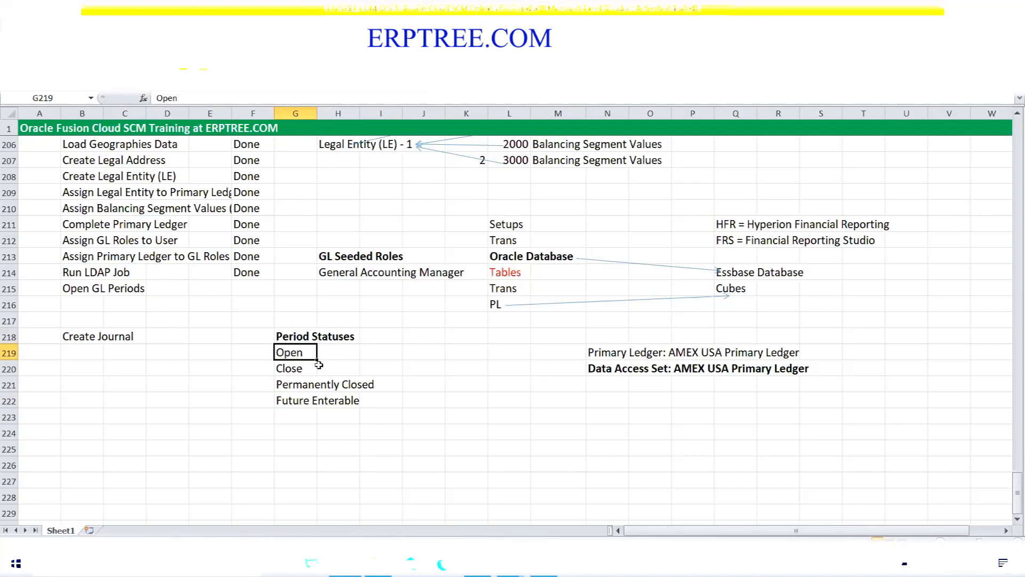
left_click(414, 353)
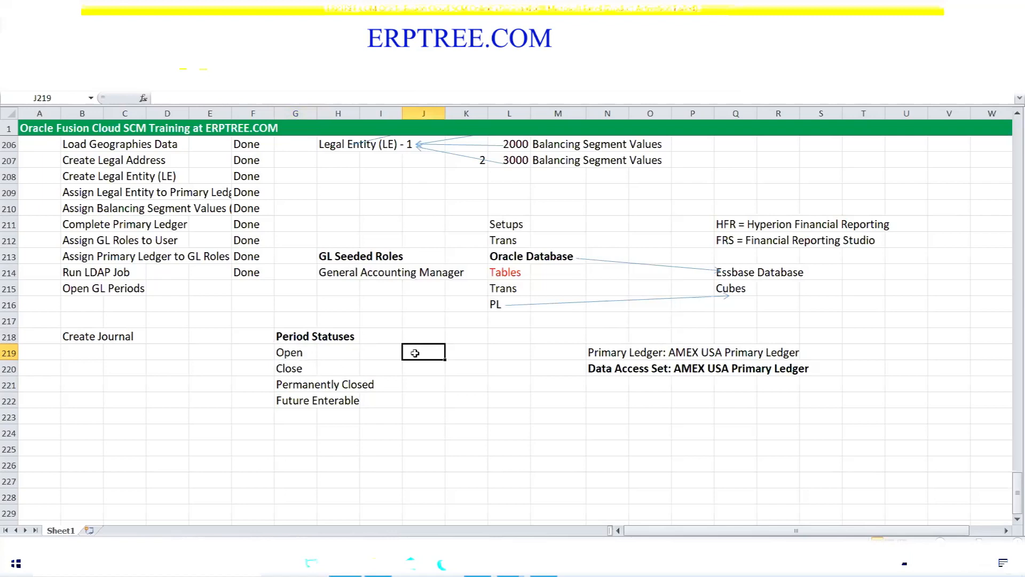
type("Trans")
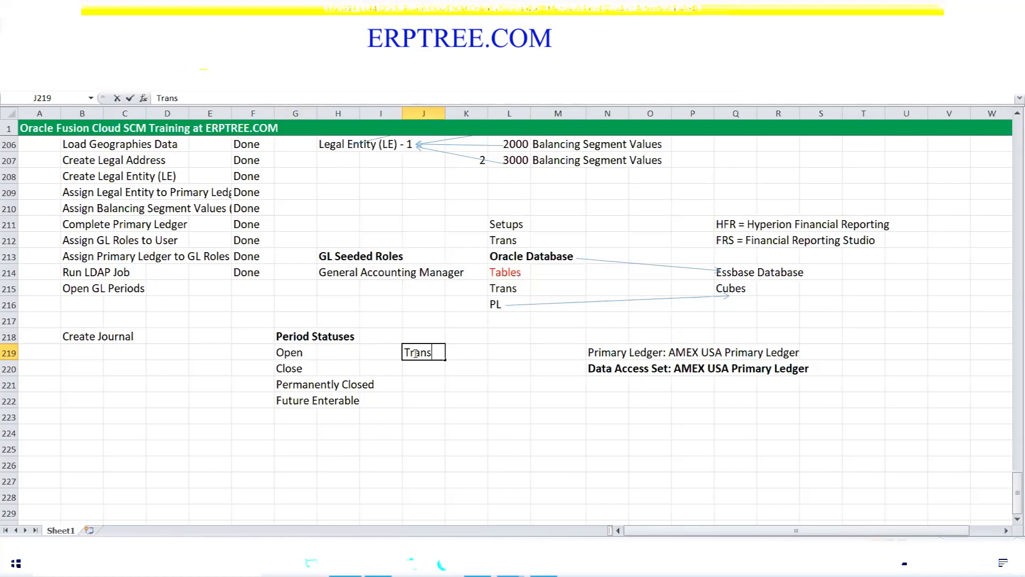
key("Tab")
type("Post")
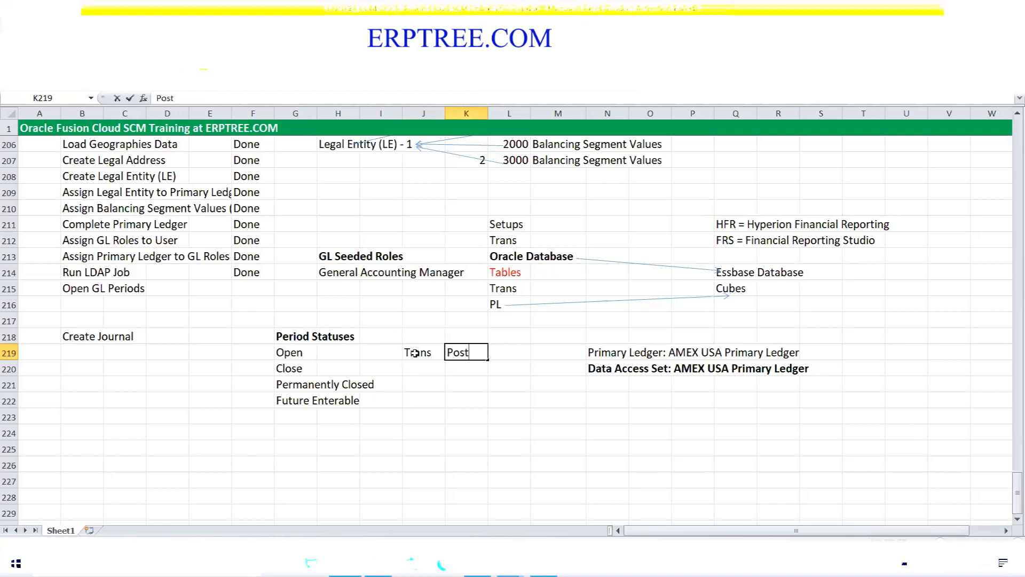
left_click(414, 358)
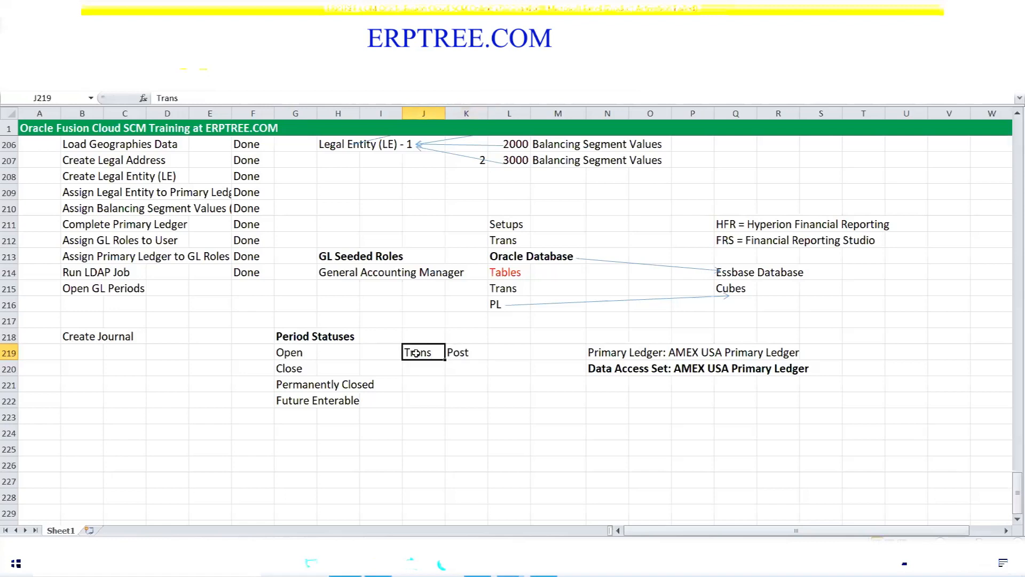
type("Journal")
key("Tab")
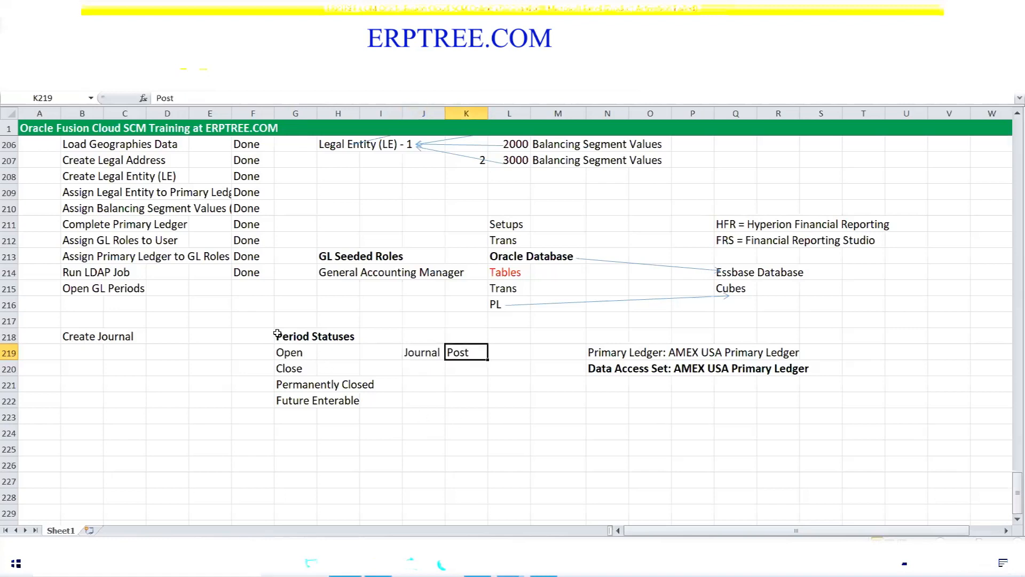
Step: Review the Open period status together with its Journal and Post entries in row 219
left_click(291, 356)
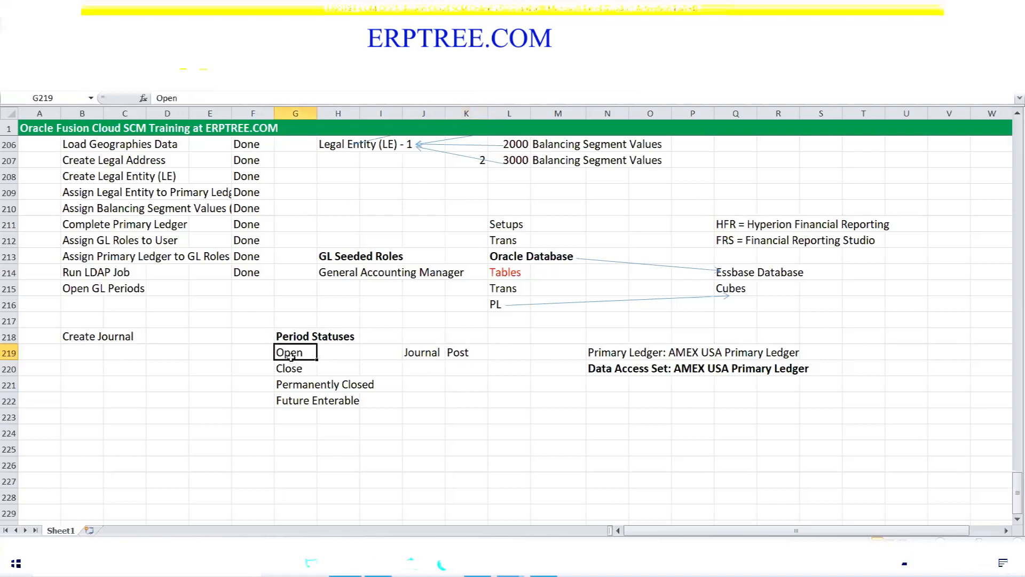
left_click(418, 355)
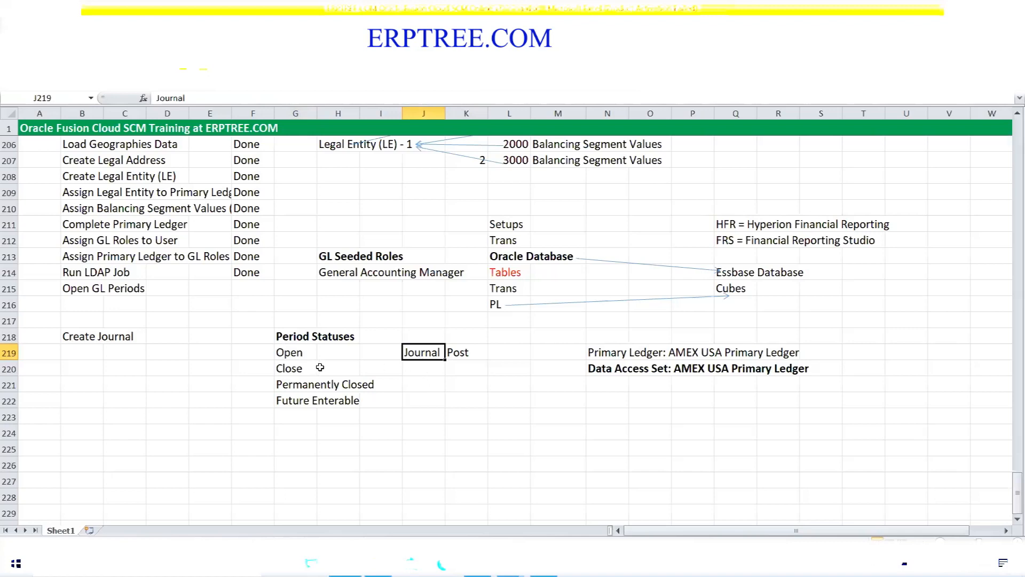
left_click(302, 354)
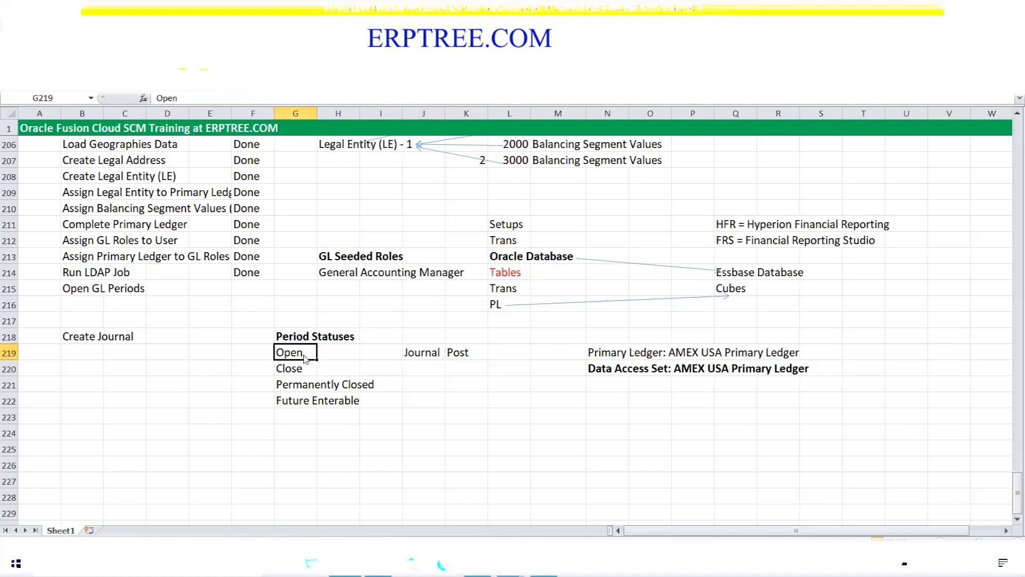
left_click(420, 355)
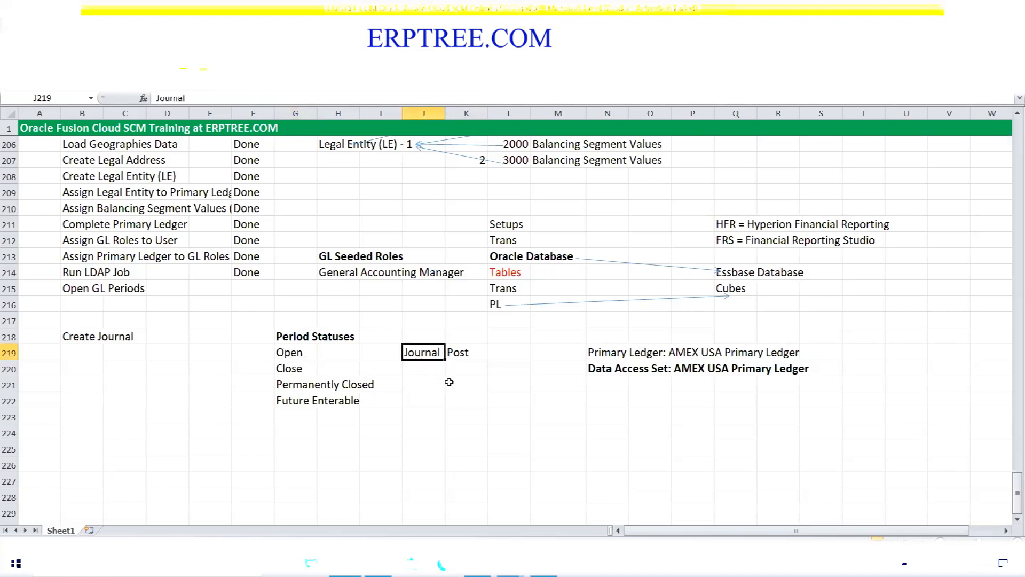
left_click(470, 350)
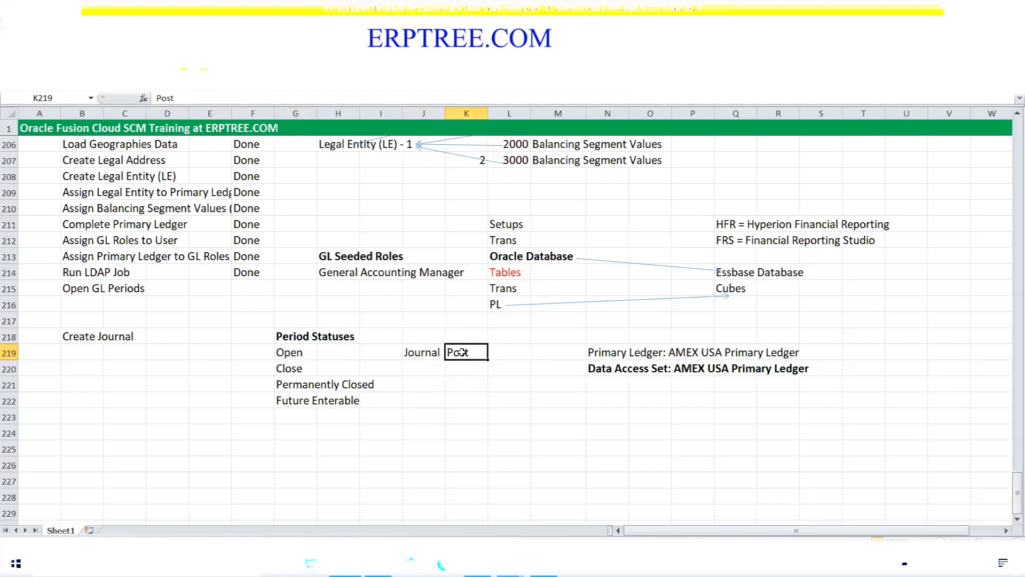
left_click(422, 350)
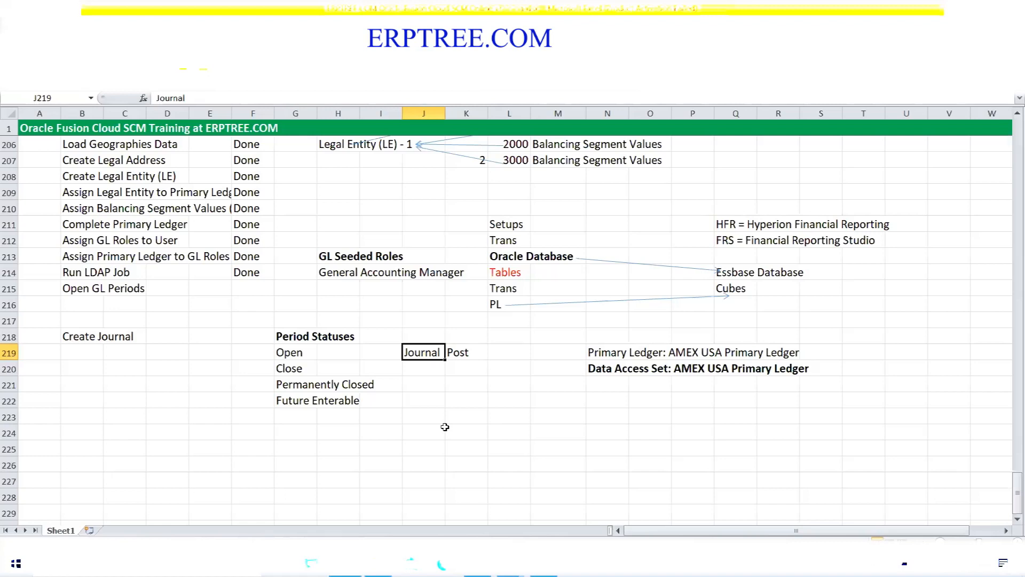
left_click(299, 352)
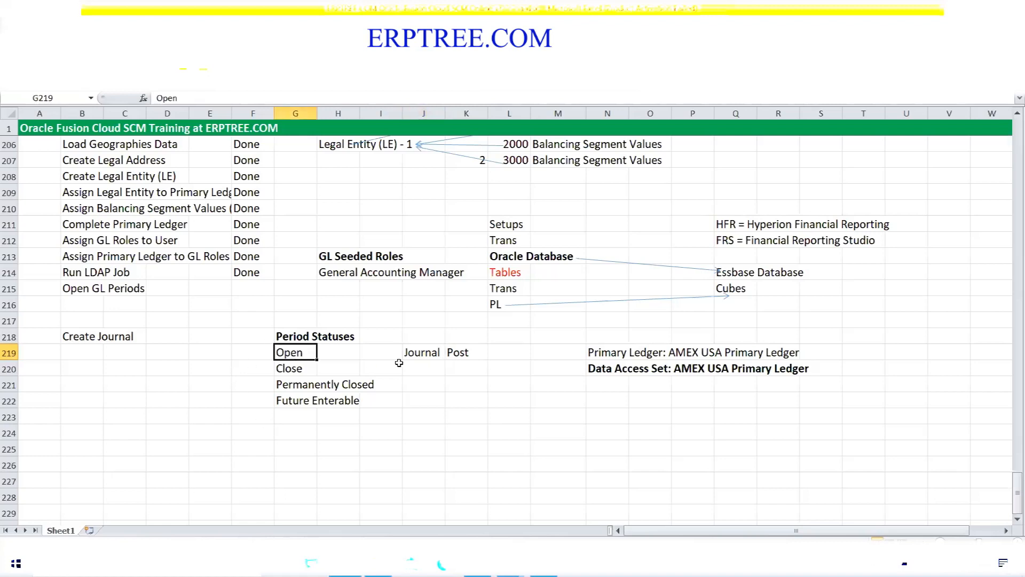
left_click(430, 355)
left_click(462, 355)
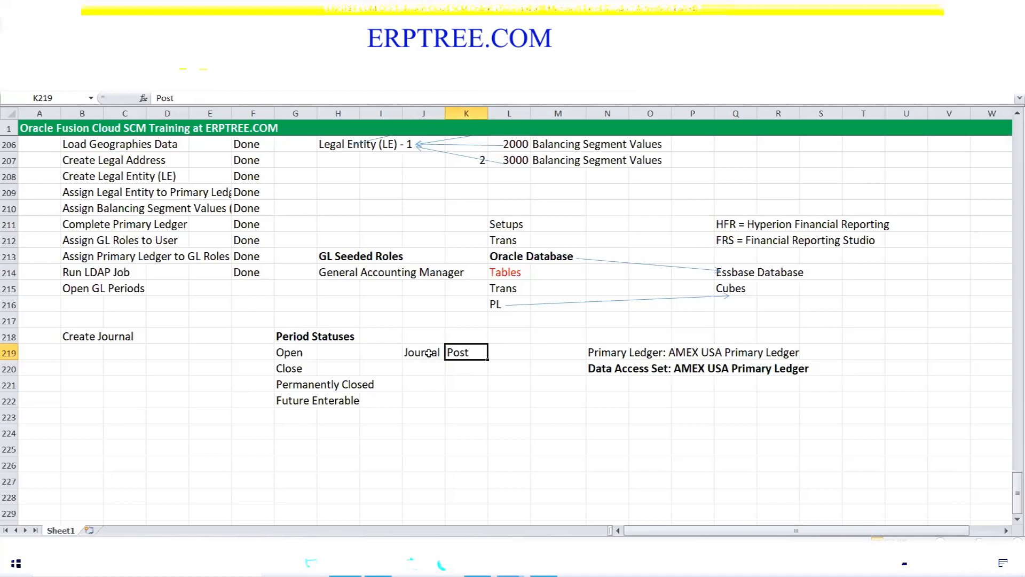
left_click(429, 353)
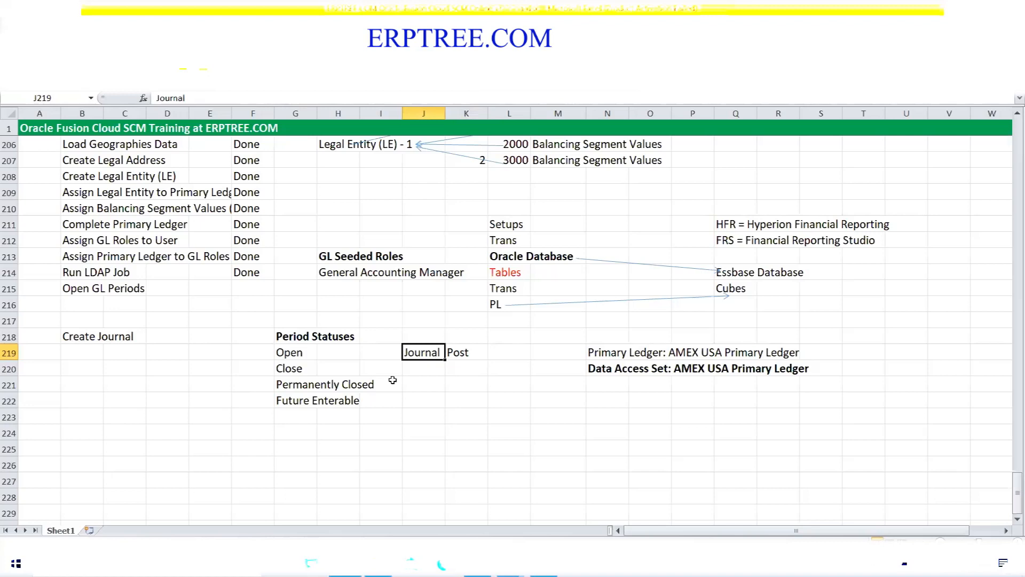
Step: Enter No Journal in J220 for the Close status and copy it to J221 for Permanently Closed
left_click(302, 370)
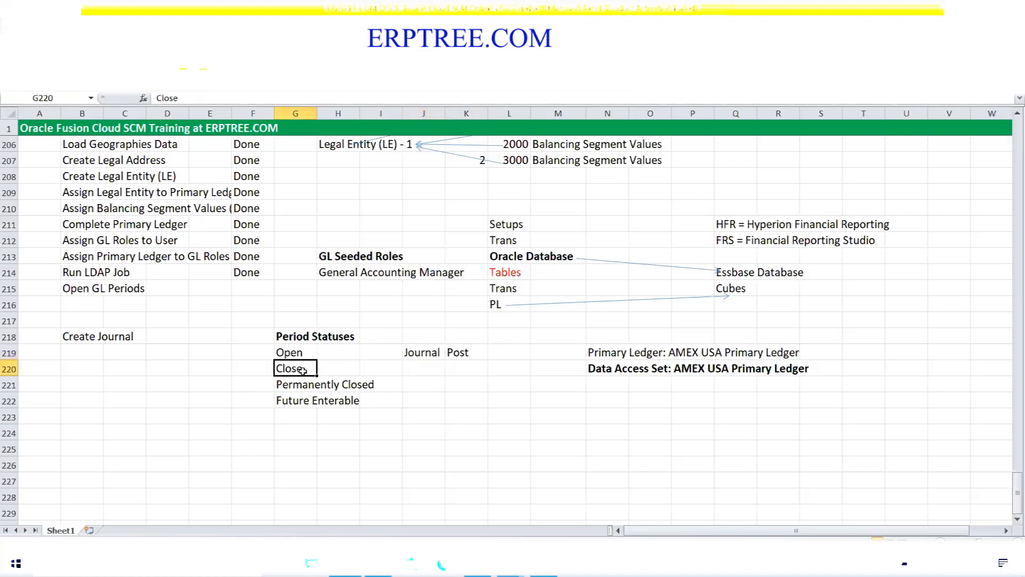
left_click(418, 372)
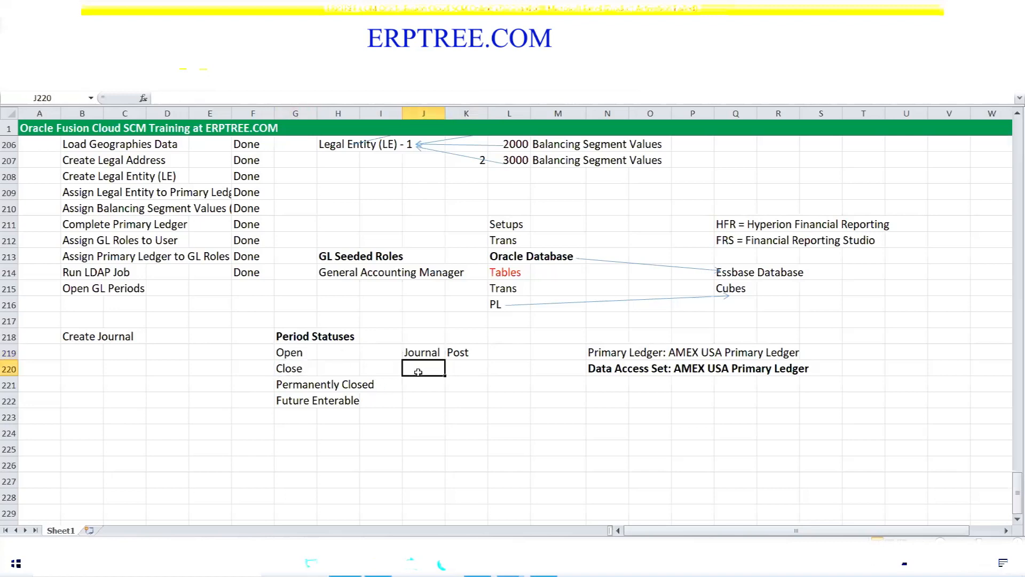
type("No Journal")
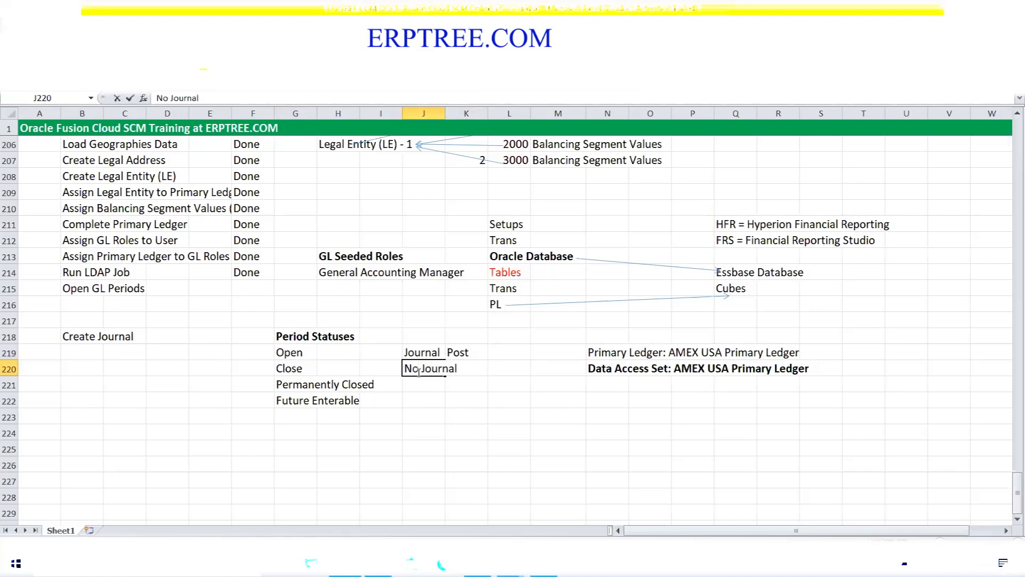
left_click(427, 383)
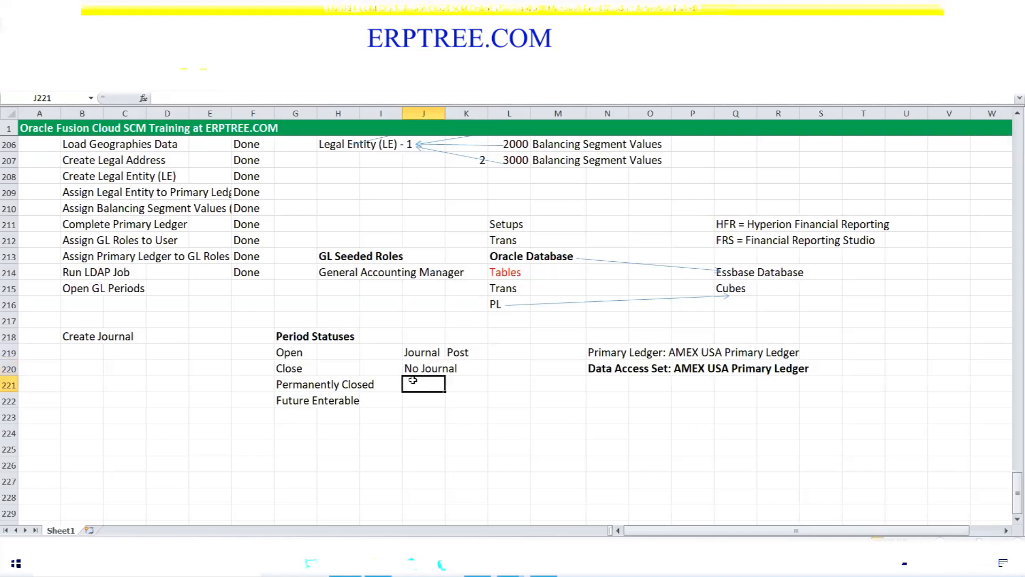
left_click(421, 371)
key("ctrl+c")
left_click(420, 388)
key("ctrl+v")
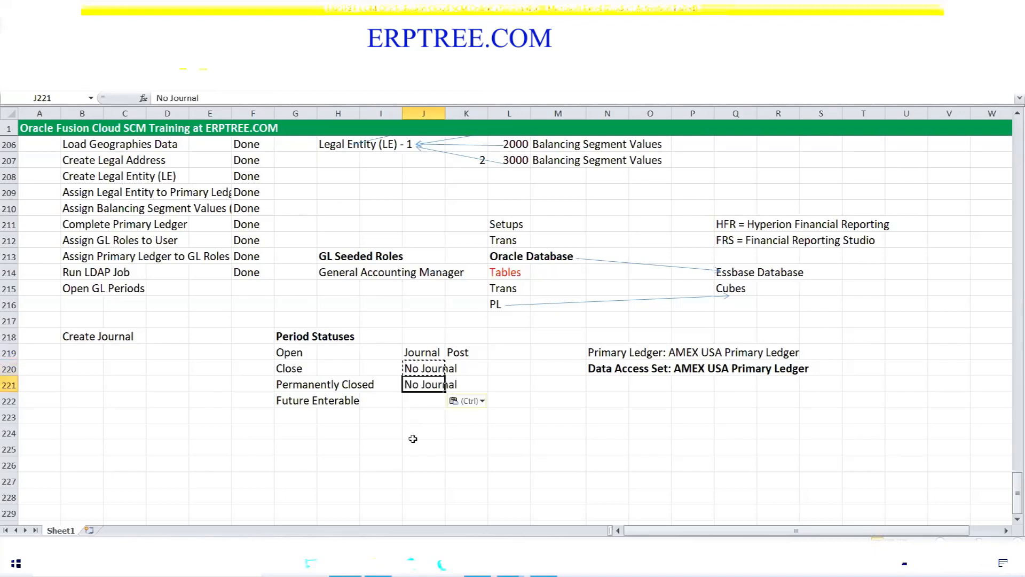
key("Escape")
Step: Change the Close status label in G220 to Closed
left_click(296, 367)
left_click_drag(297, 367, 469, 387)
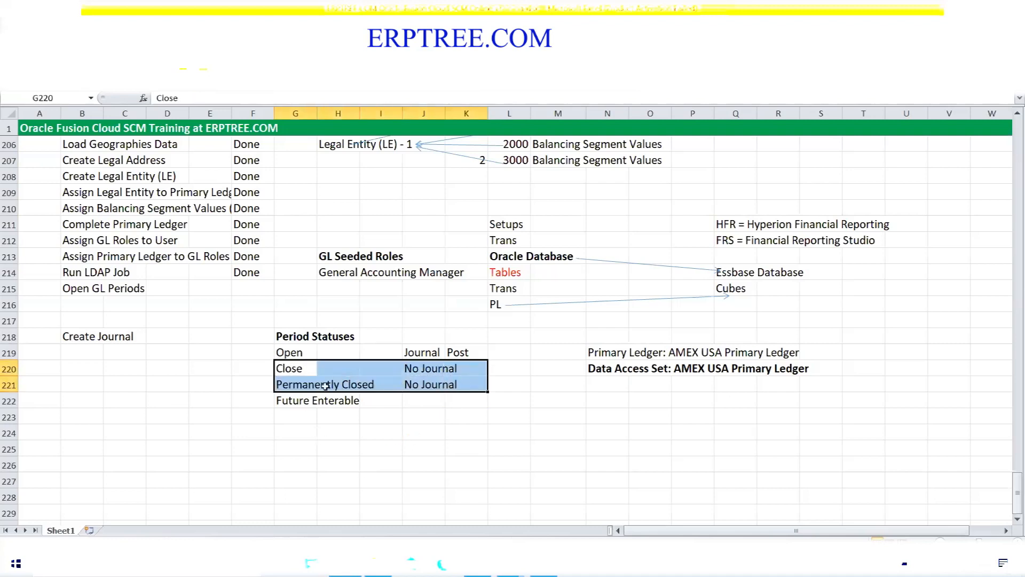
double_click(311, 371)
type("d")
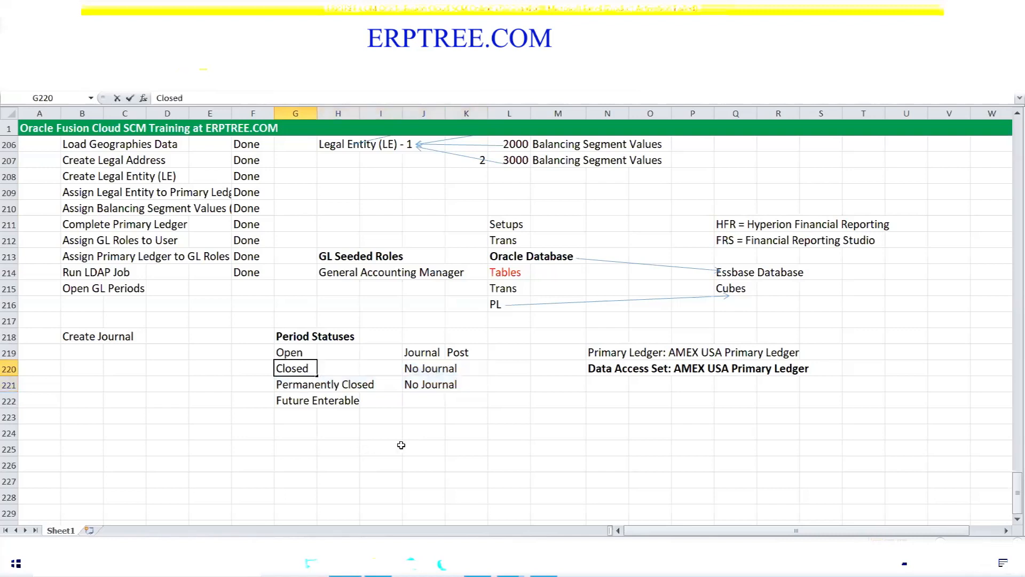
key("ctrl+Return")
Step: Add the note ReOpen in L220 on the Closed status row
left_click(318, 385)
left_click(295, 376)
left_click_drag(410, 375, 441, 375)
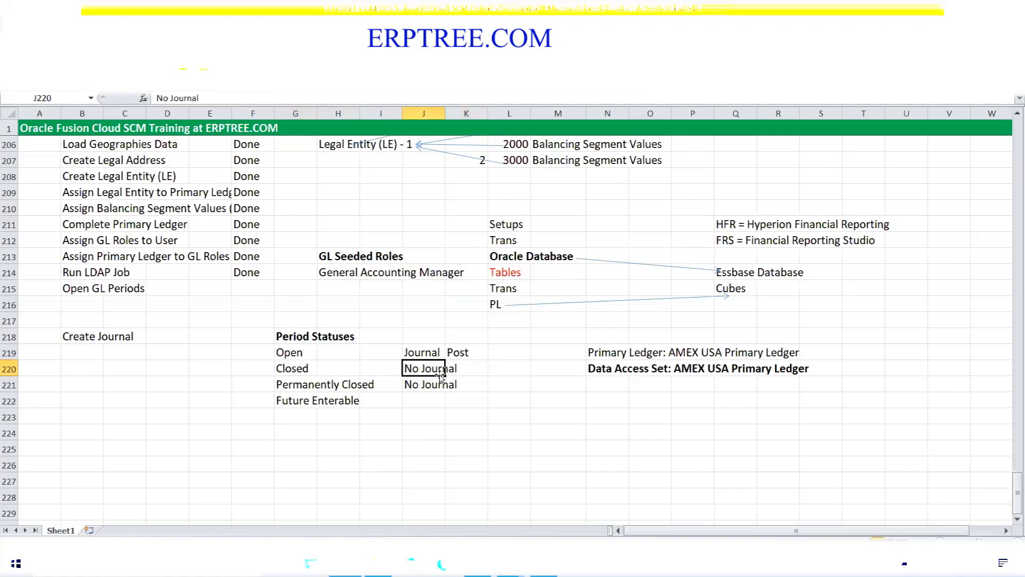
left_click(302, 369)
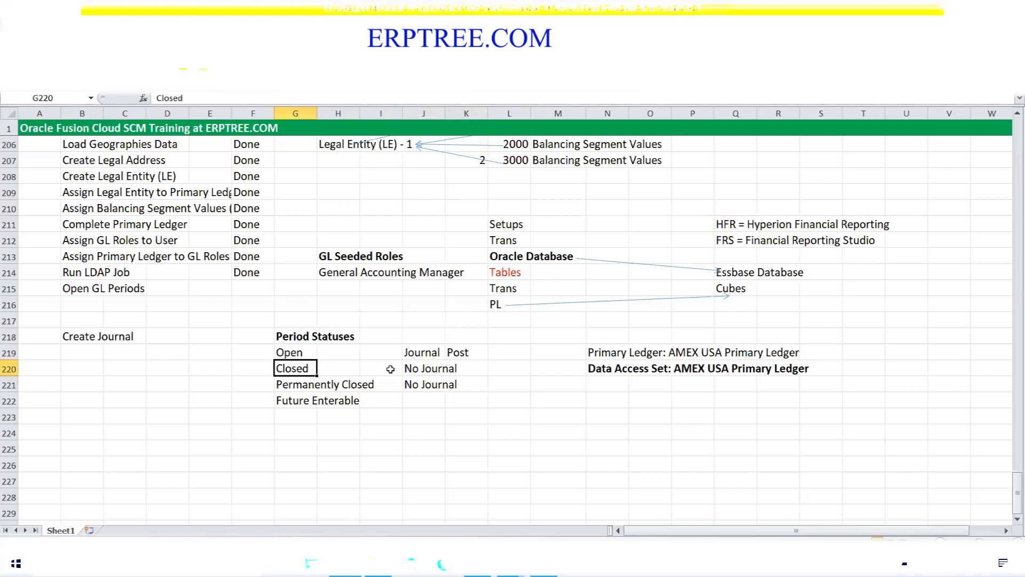
left_click(500, 365)
type("ReOpen")
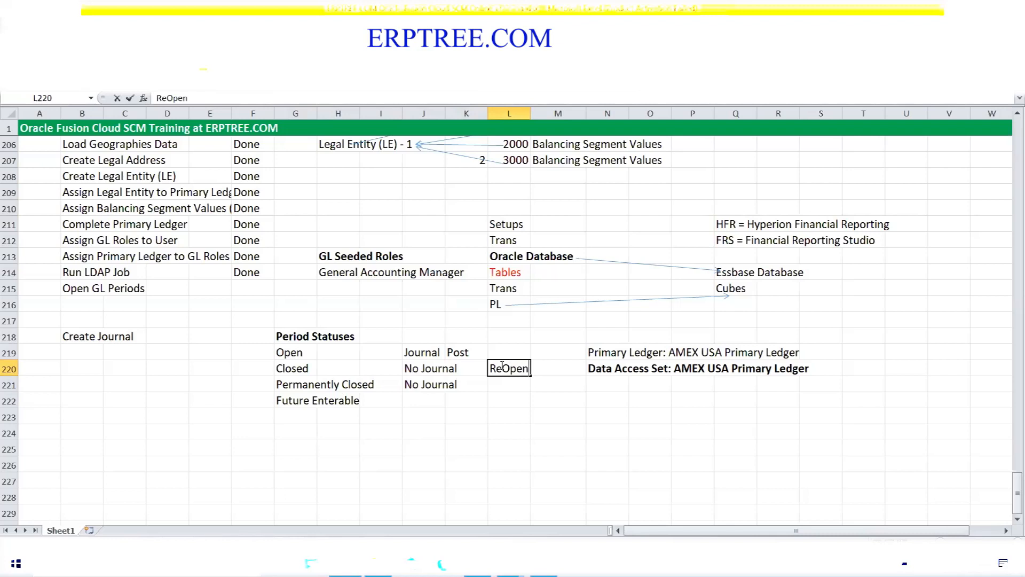
left_click_drag(294, 357, 469, 352)
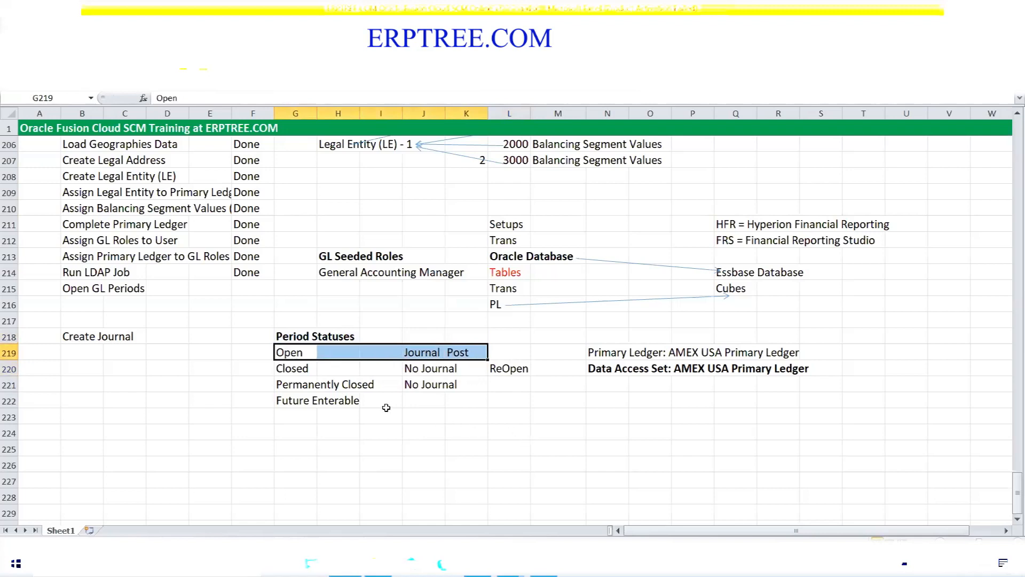
Step: Copy Journal from the Open row to J222 for Future Enterable and enter No Posting in K222
left_click(292, 370)
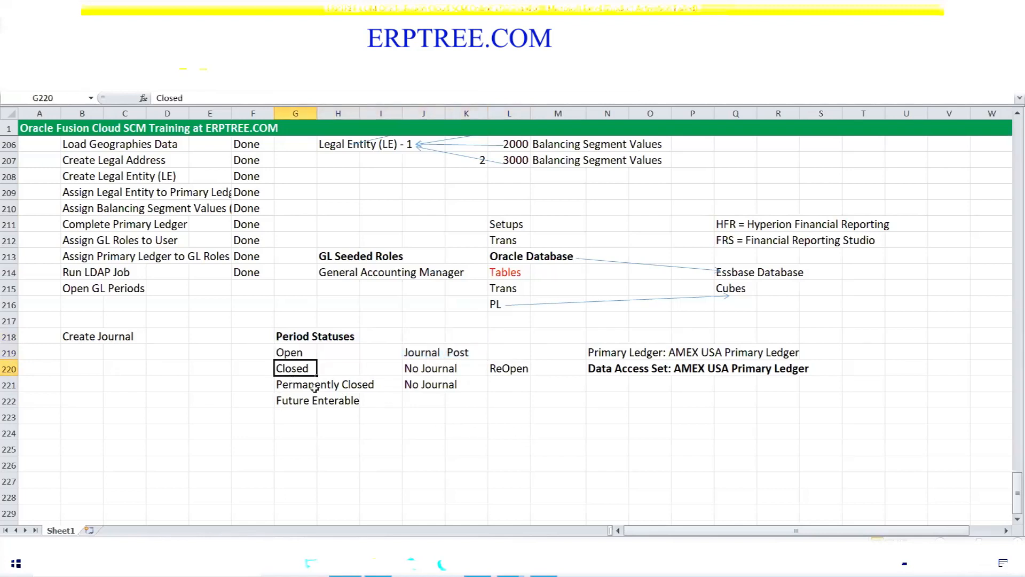
left_click_drag(293, 387, 384, 384)
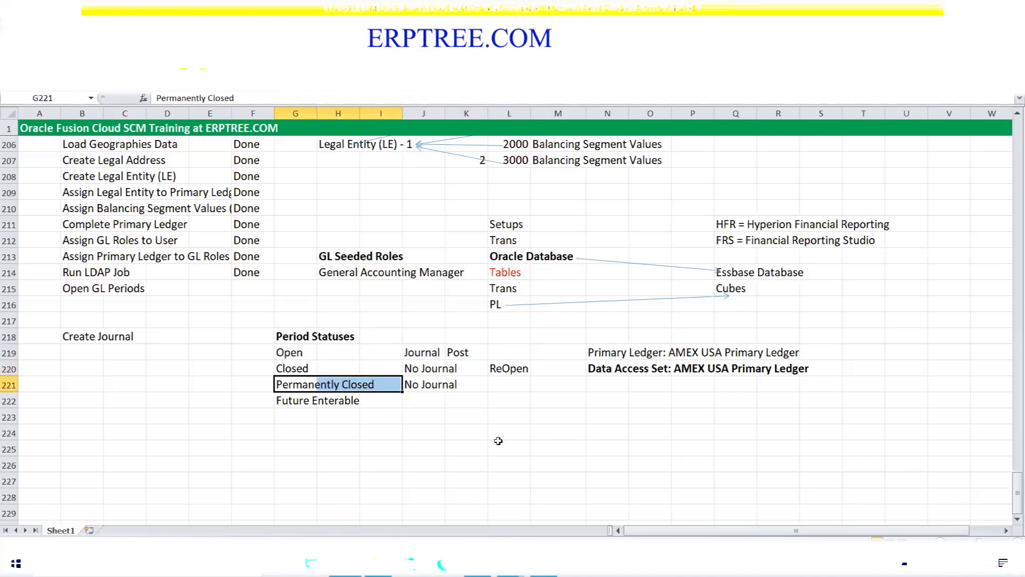
left_click(291, 401)
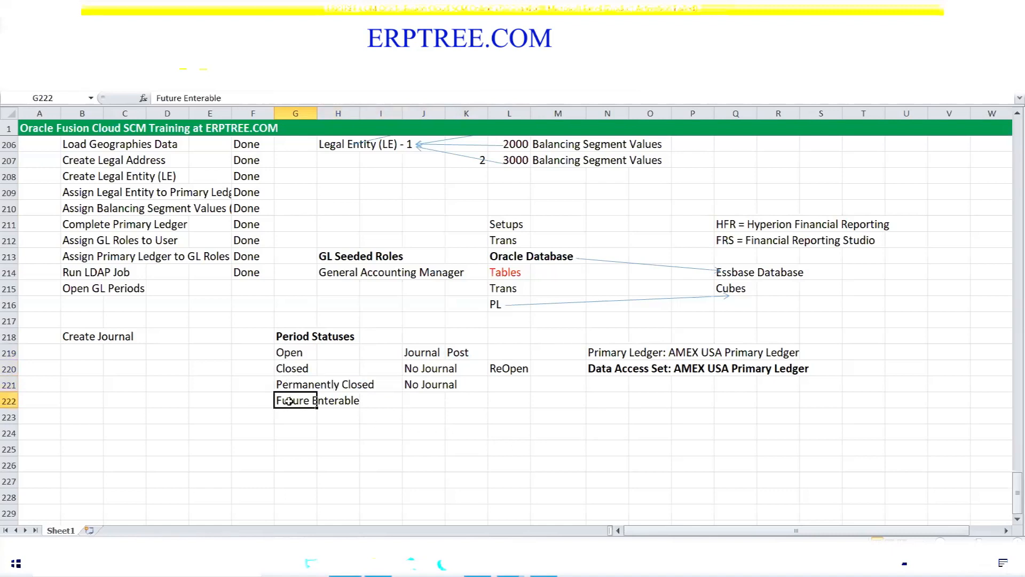
left_click(422, 355)
key("ctrl+c")
left_click(425, 405)
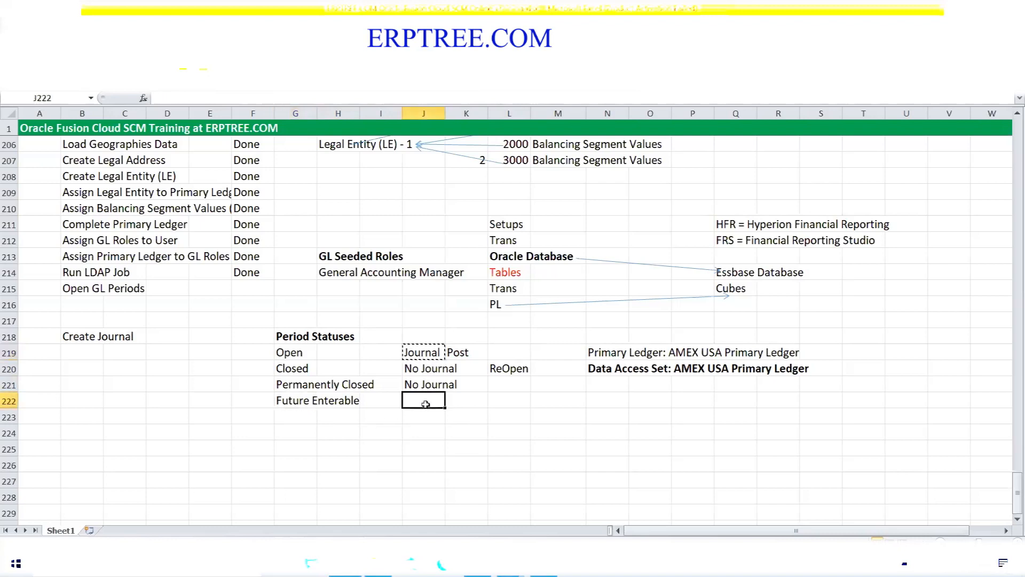
key("ctrl+v")
left_click(472, 398)
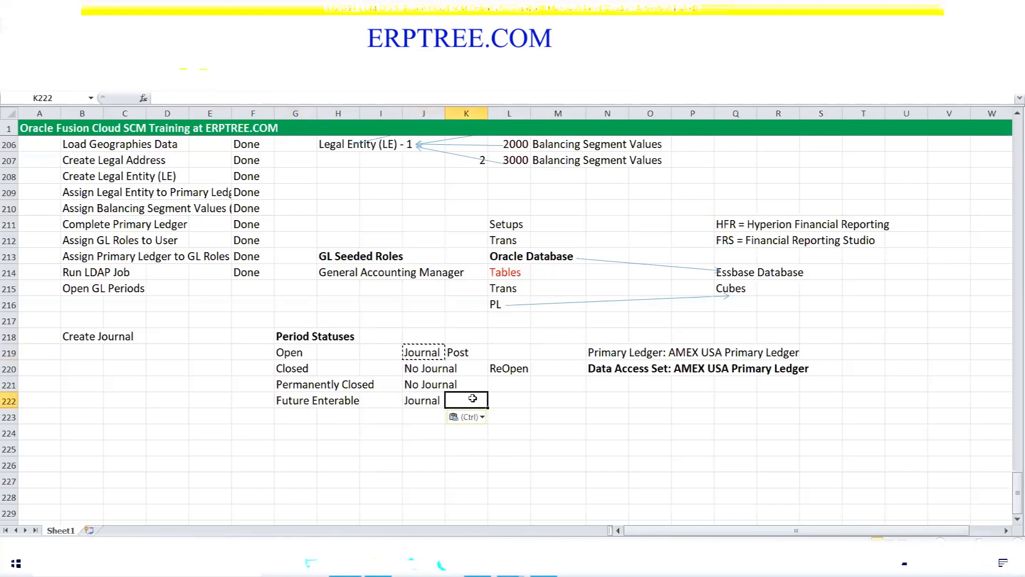
type("No Posting")
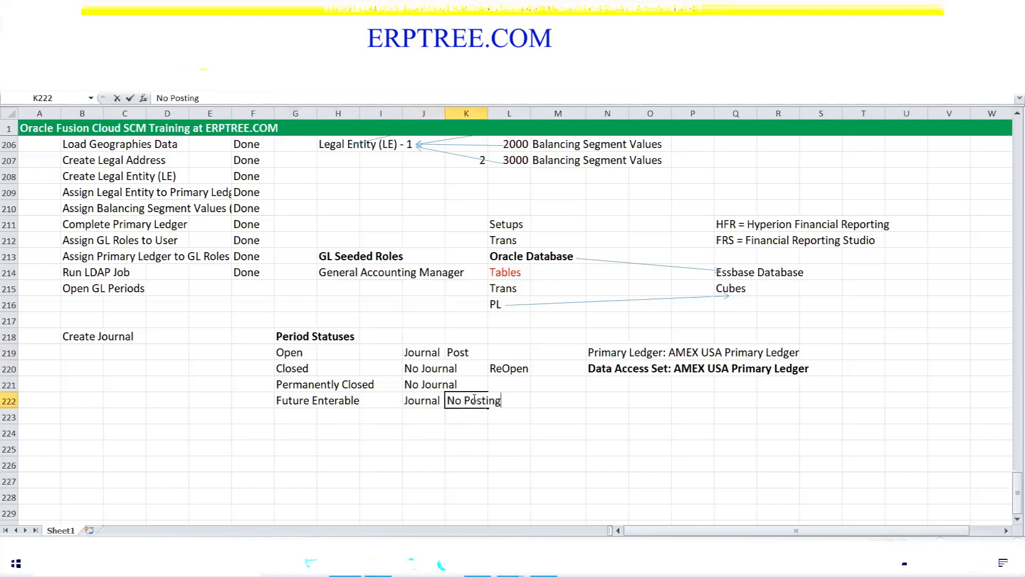
left_click(425, 414)
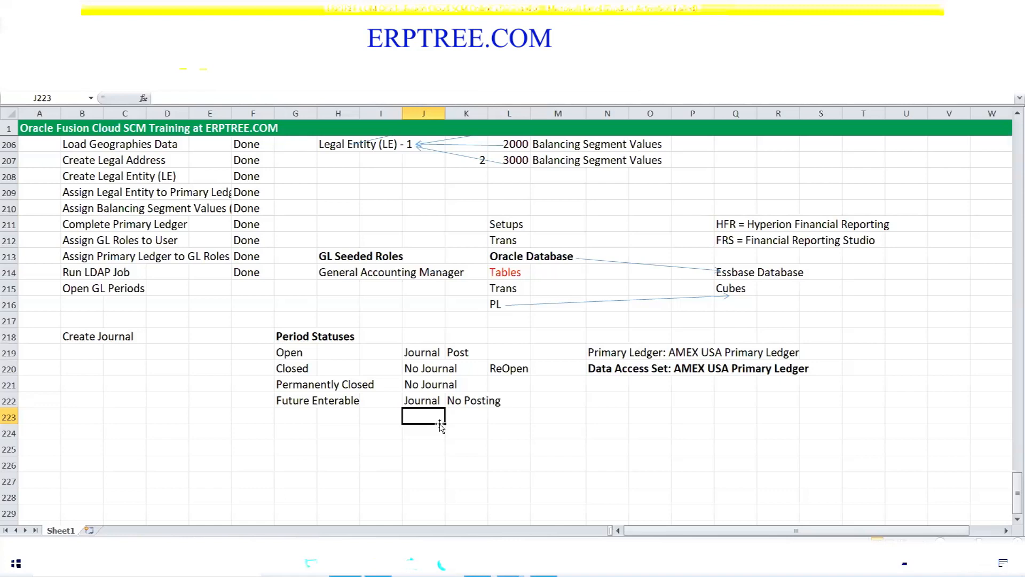
Step: Highlight the period statuses from Open to Future Enterable in G219:G222
left_click_drag(291, 336, 281, 398)
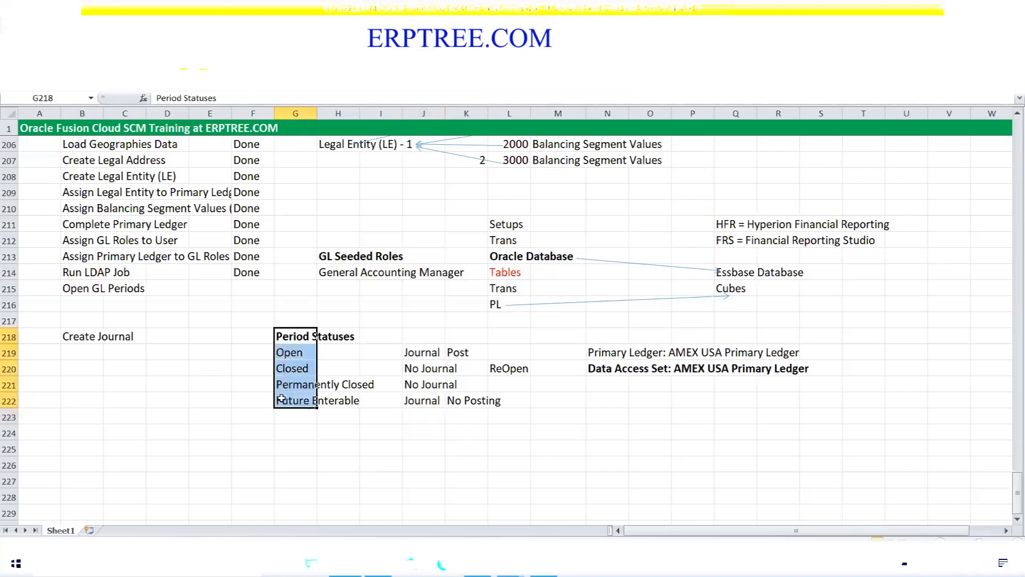
left_click_drag(294, 353, 288, 404)
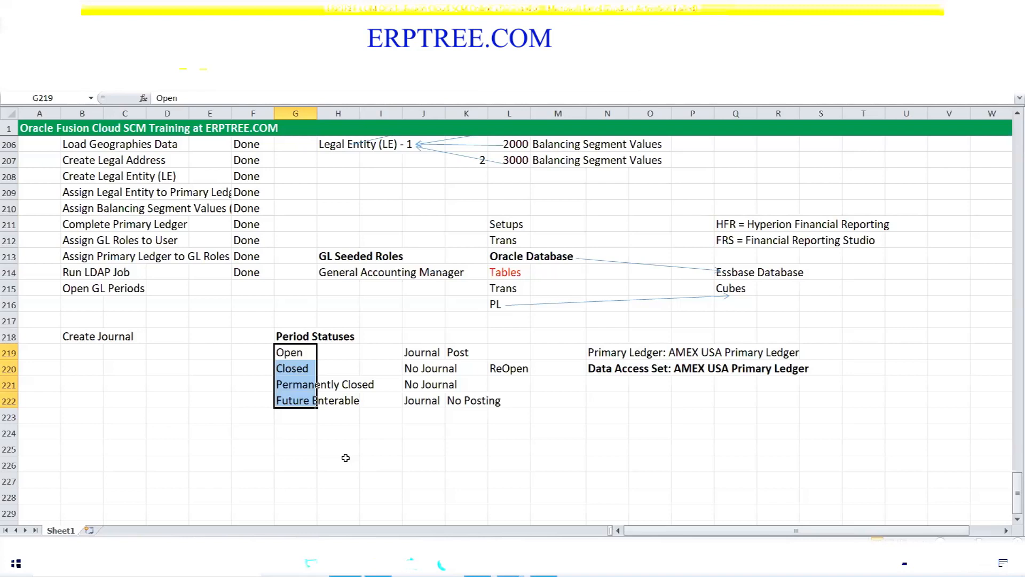
Step: Highlight the whole Period Statuses table in G218:L222
left_click_drag(306, 341, 511, 396)
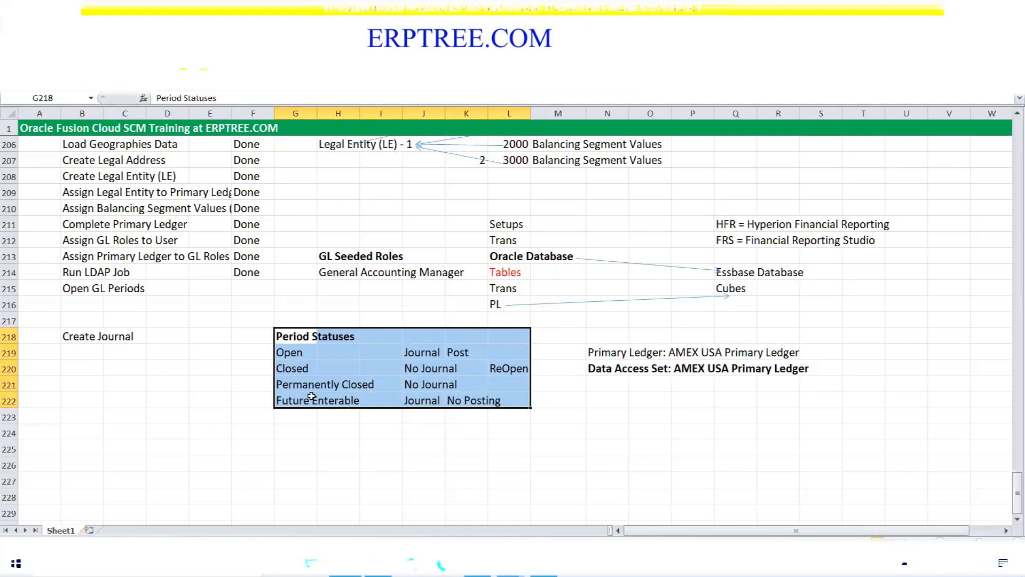
left_click(238, 289)
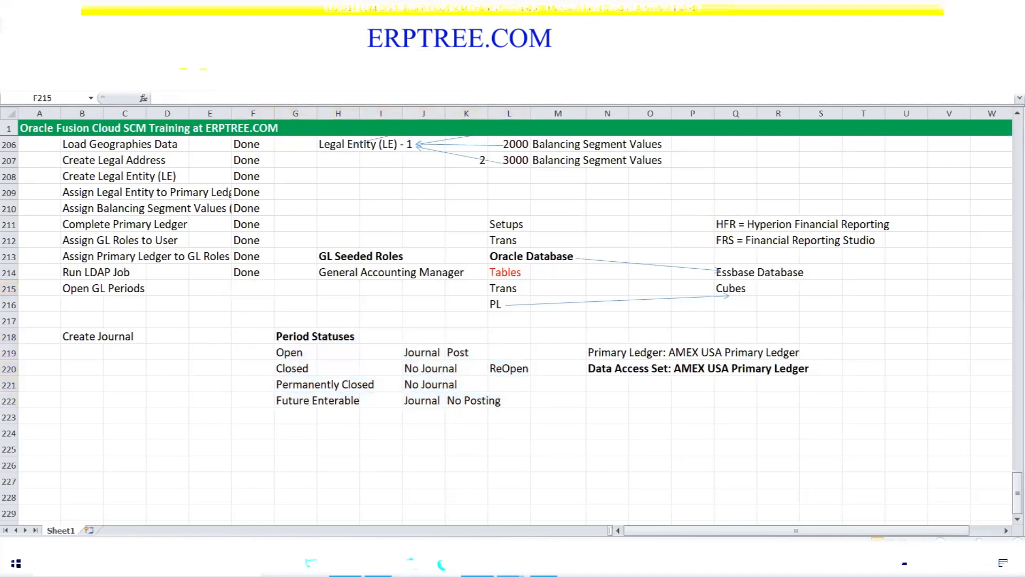
Step: Switch to Oracle Fusion and select the Jul-22, Jan-22 and Aug-22 periods in turn to review their available status actions
key("alt+Tab")
left_click(73, 293)
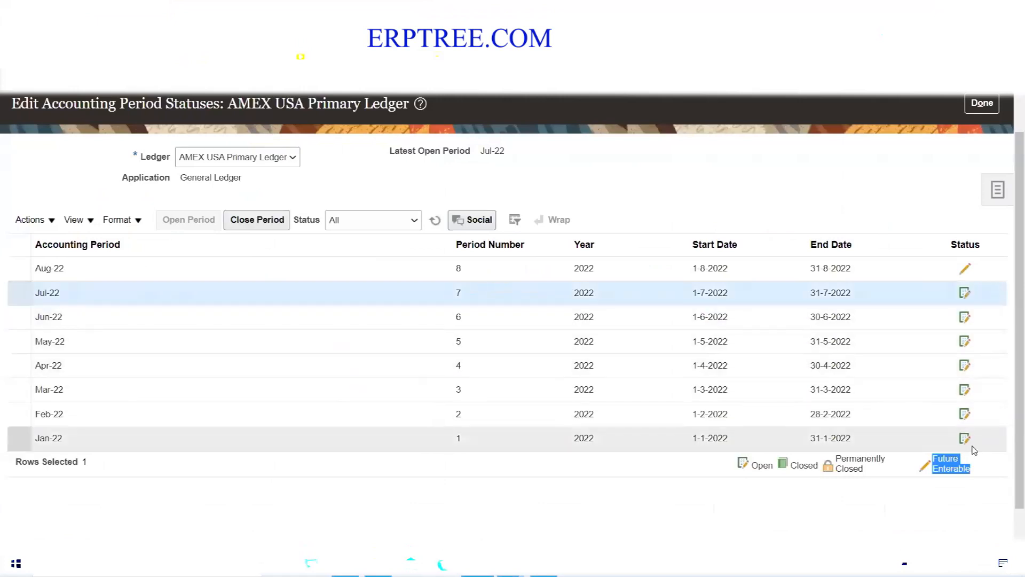
left_click(73, 438)
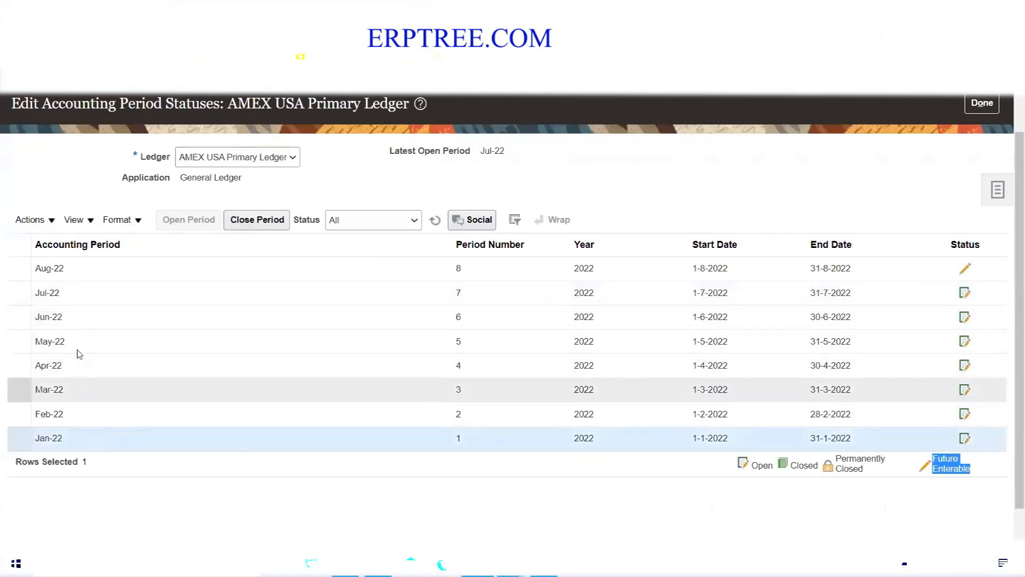
left_click(79, 300)
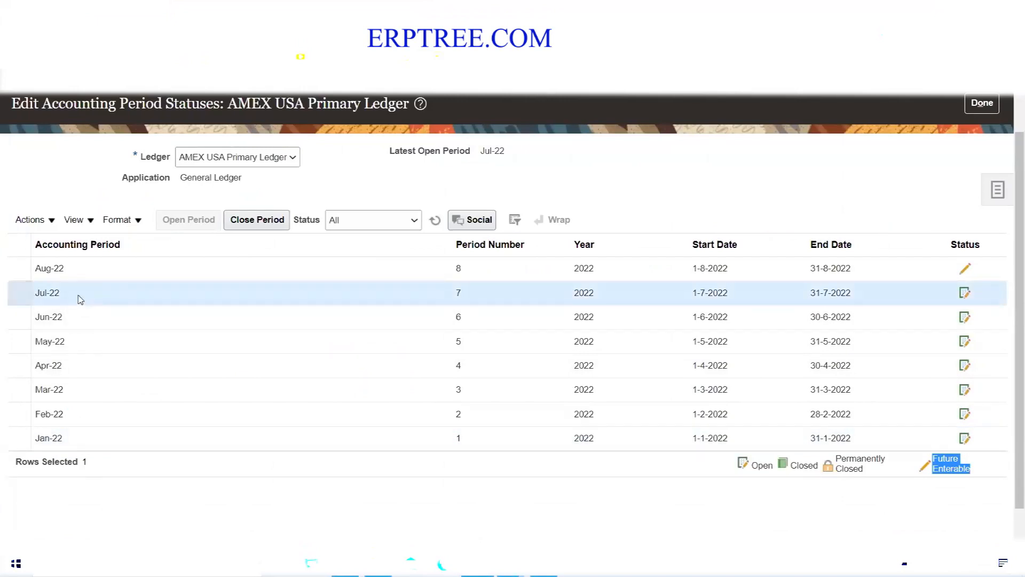
left_click(73, 274)
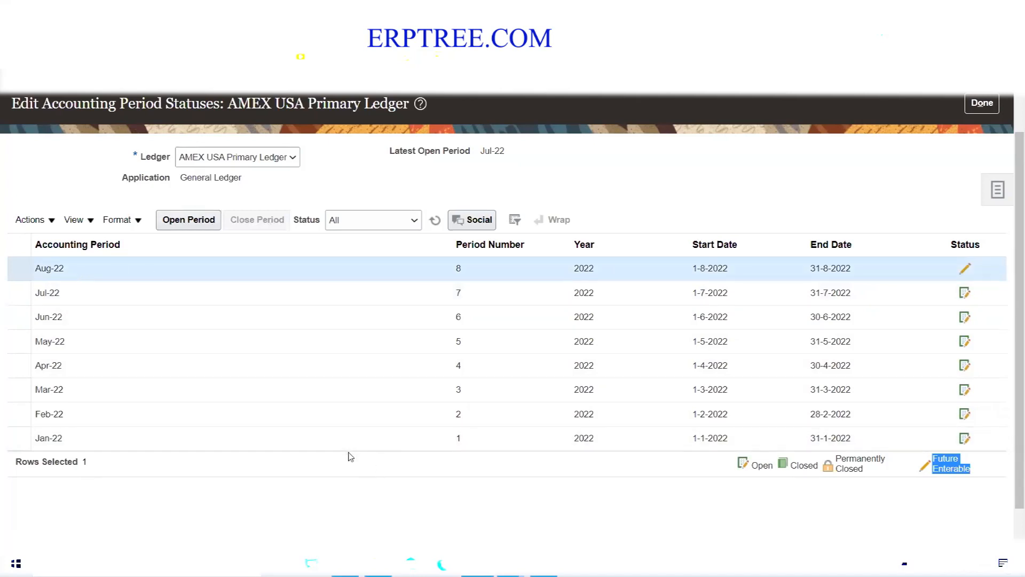
Step: Try to close the Jan-22 accounting period and refresh the period list repeatedly to check its status
left_click(293, 443)
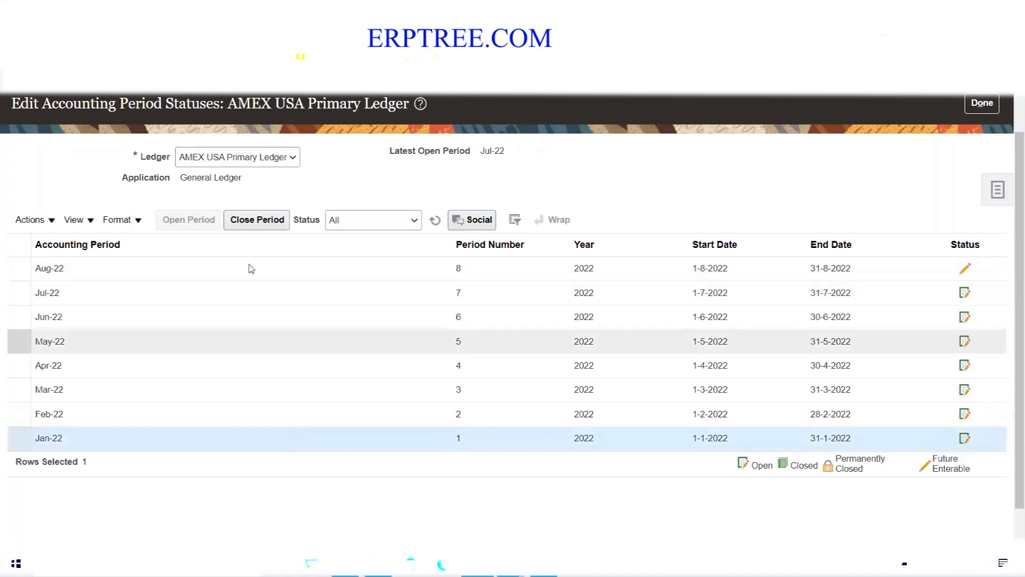
left_click(252, 222)
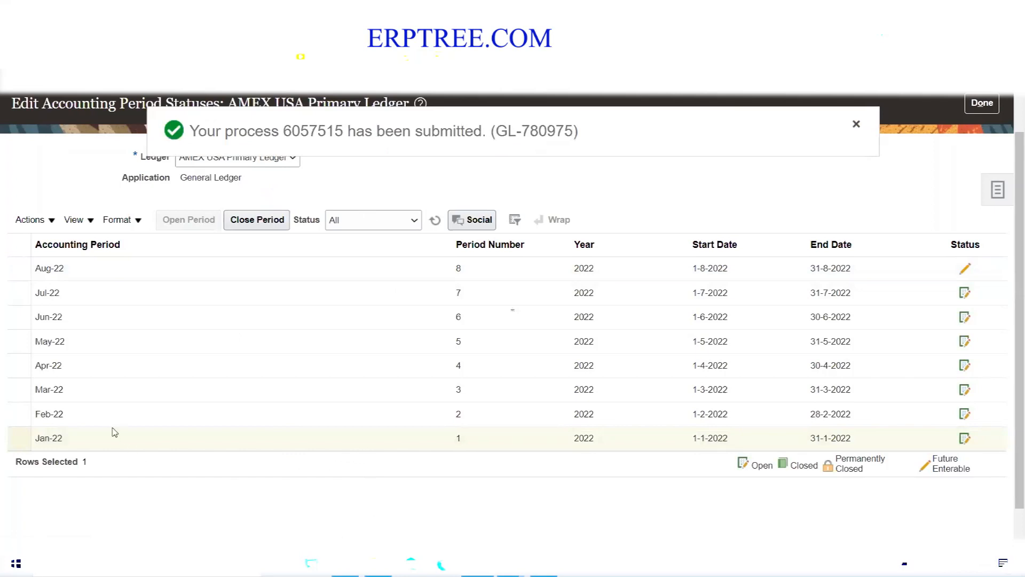
left_click(436, 222)
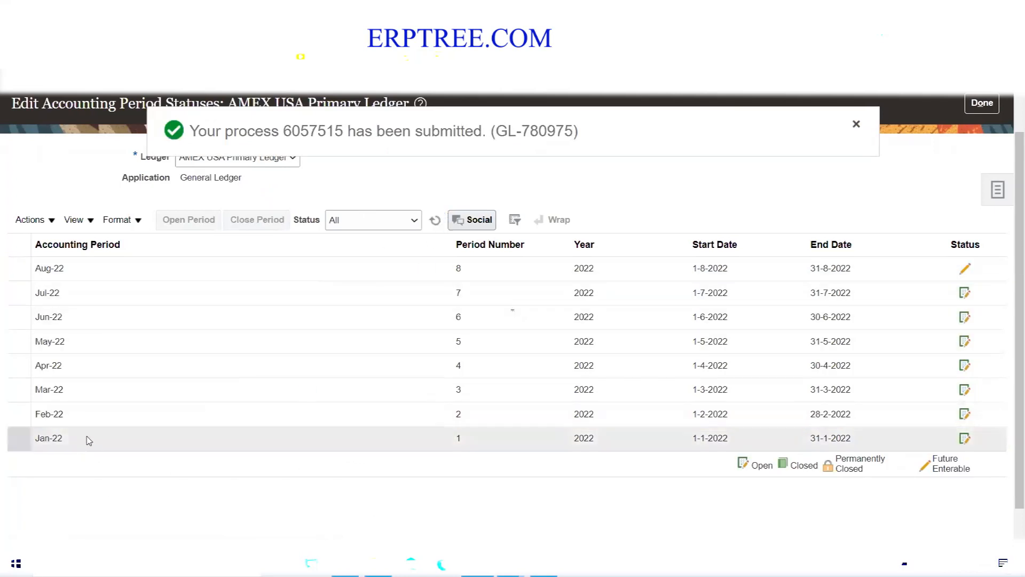
left_click(435, 222)
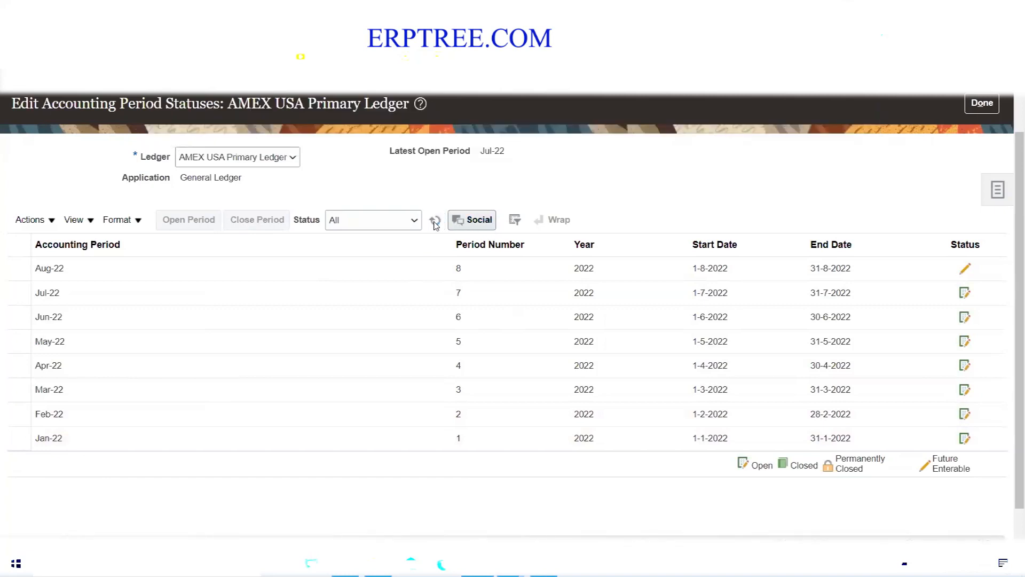
left_click(435, 224)
left_click(435, 224)
left_click(435, 223)
left_click(435, 223)
left_click(435, 223)
Step: Submit the close of the Jan-22 accounting period again and refresh the period list
left_click(197, 434)
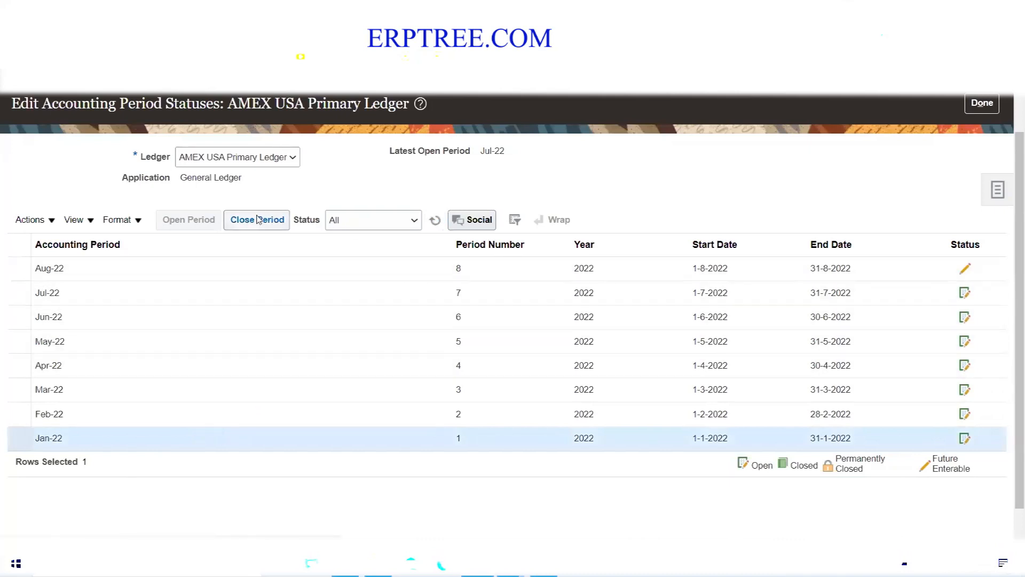
left_click(258, 219)
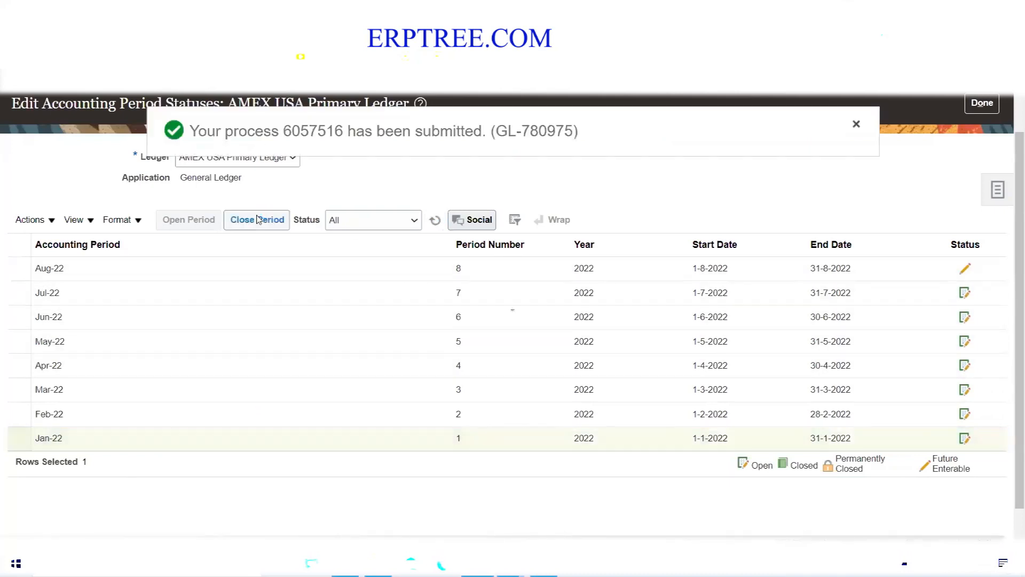
left_click(438, 220)
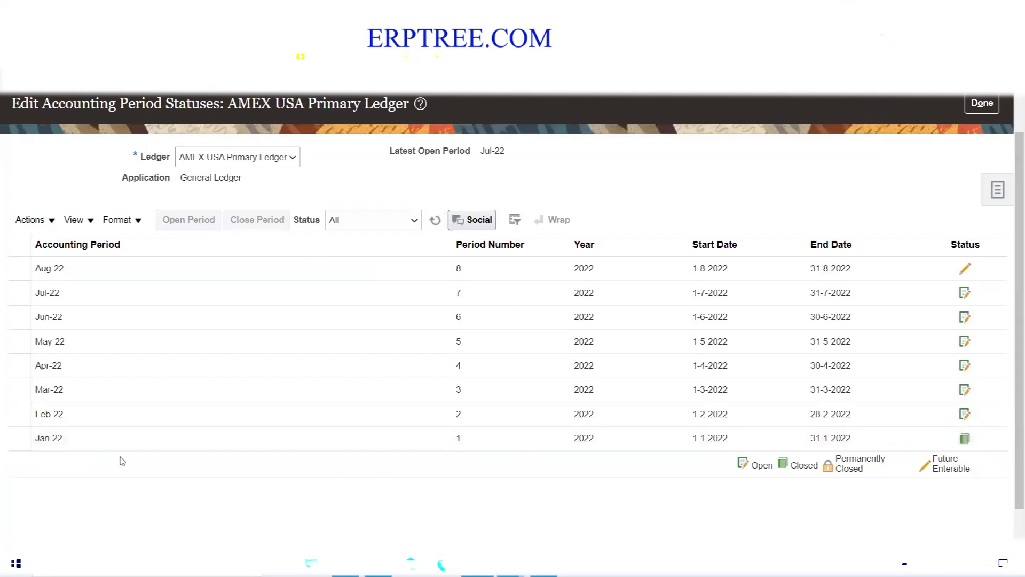
Step: Reopen the closed Jan-22 accounting period and refresh the list until its status updates
left_click(66, 438)
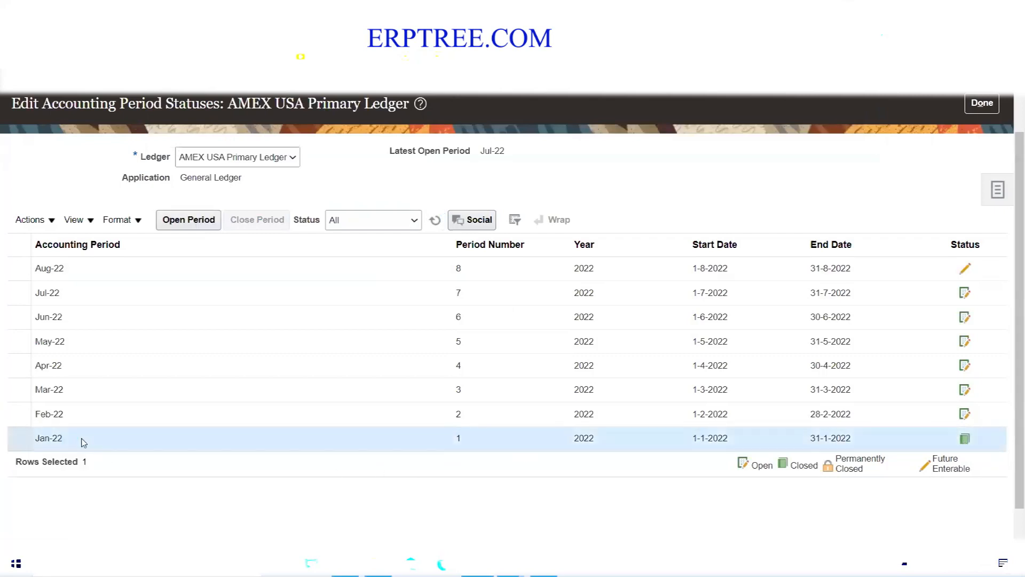
left_click(171, 223)
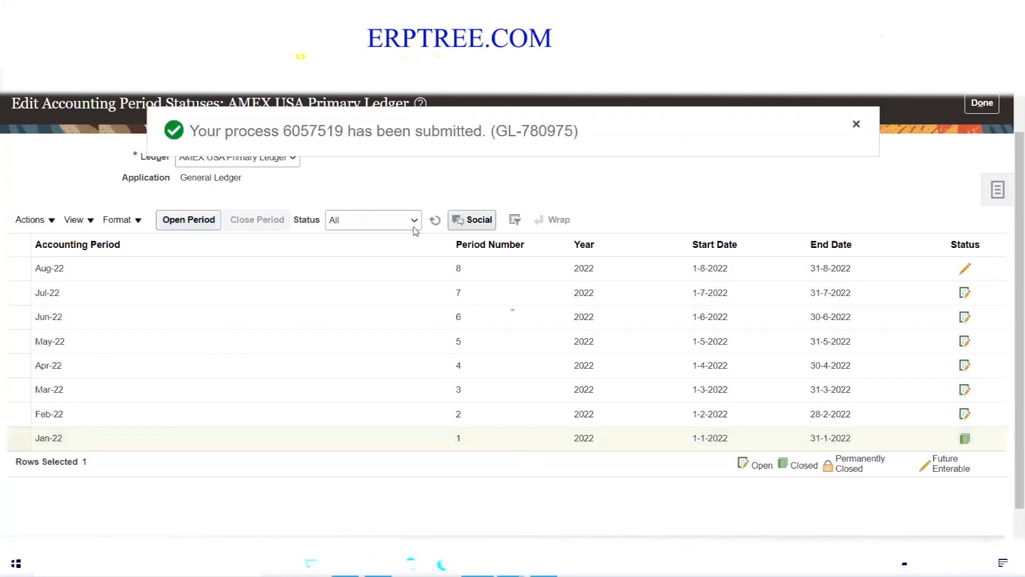
left_click(433, 222)
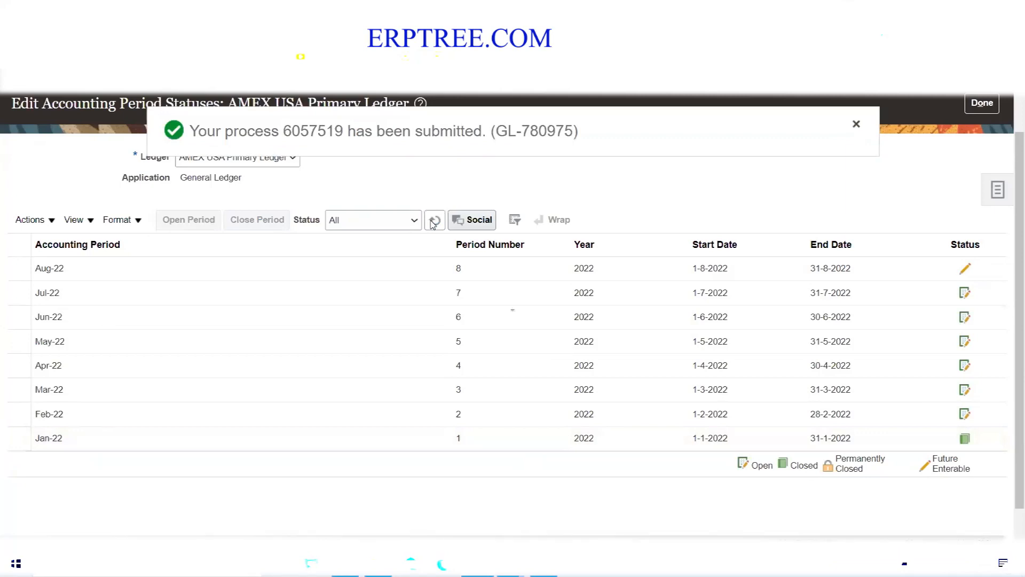
left_click(434, 221)
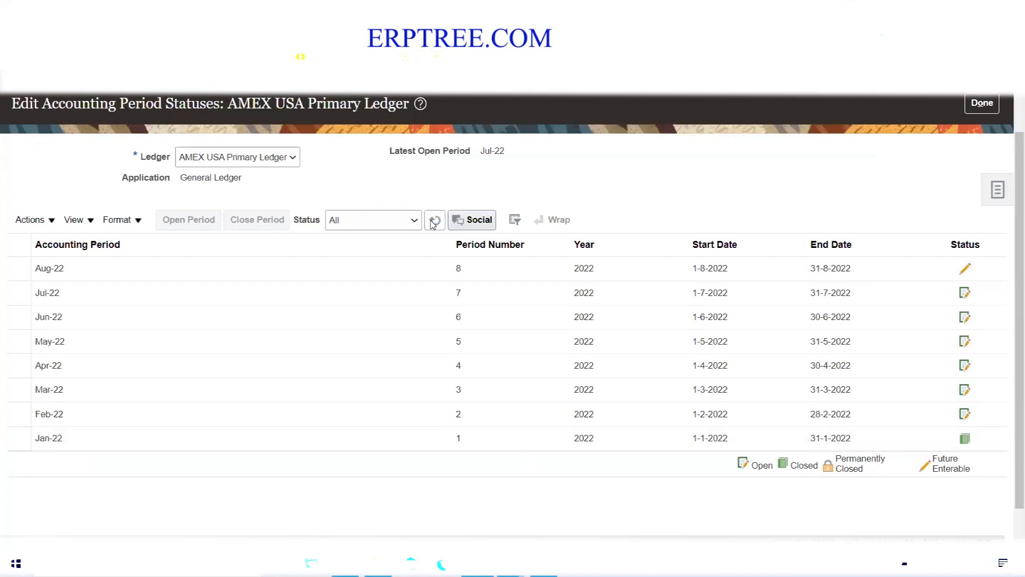
left_click(434, 221)
left_click(433, 222)
Step: Check whether Permanently Close is available for the Jan-22 period, and refresh the period list
left_click(121, 445)
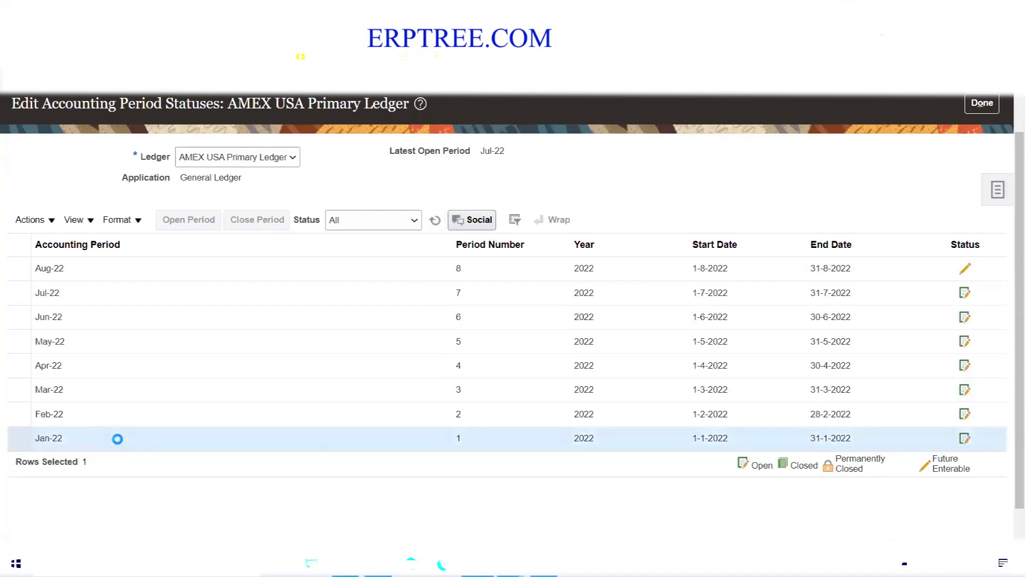
left_click(51, 220)
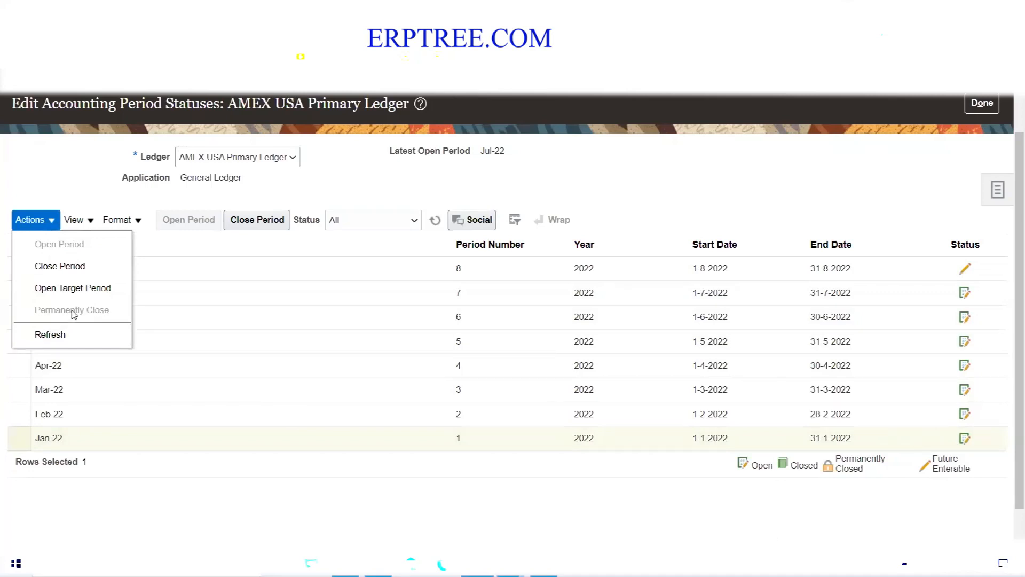
left_click(596, 200)
left_click(435, 219)
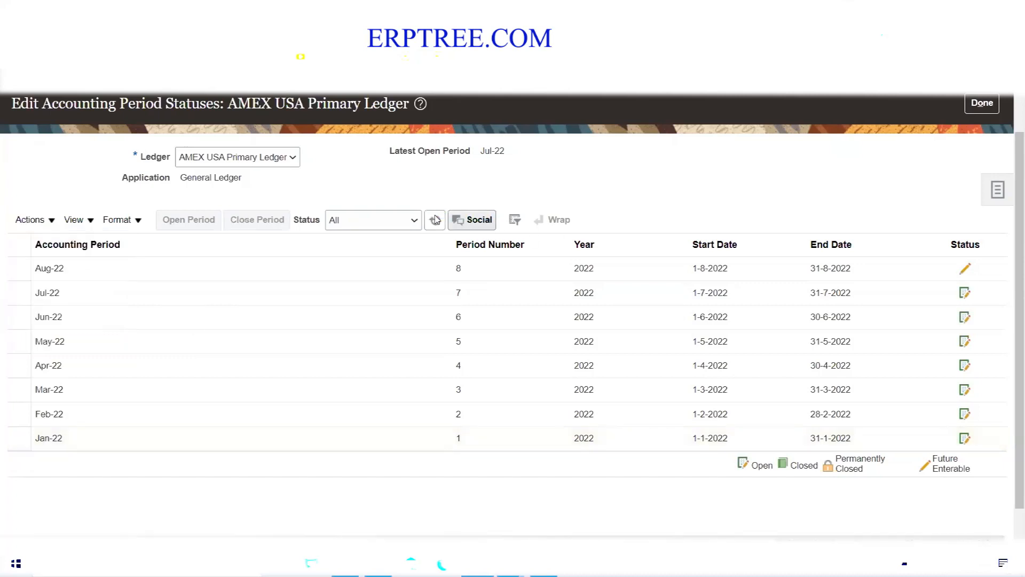
left_click(436, 219)
left_click(435, 220)
left_click(437, 218)
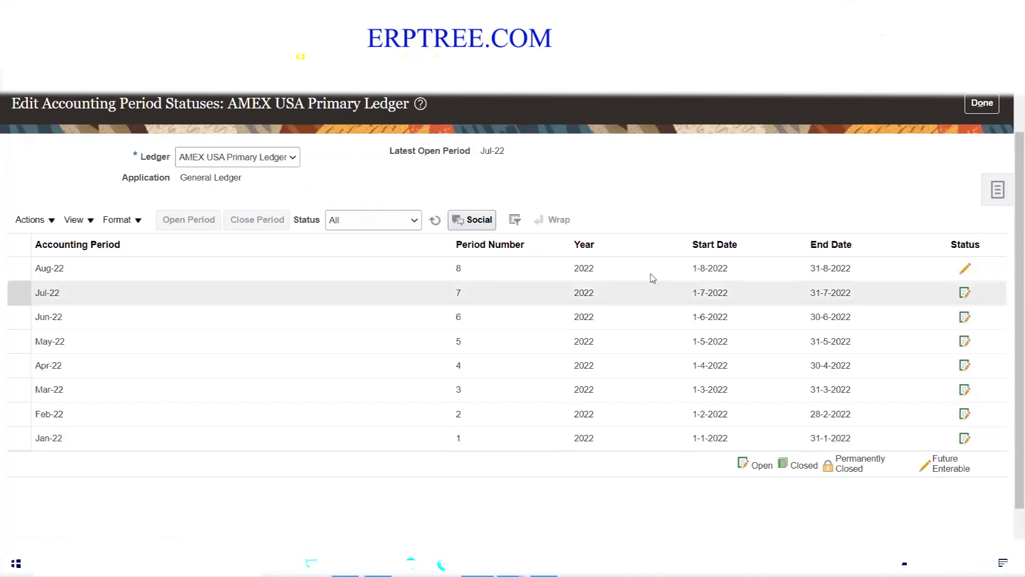
Step: Finish editing the accounting period statuses and refresh the Period Close status for the AMEX USA Primary Ledger
scroll(325, 223, "up", 2)
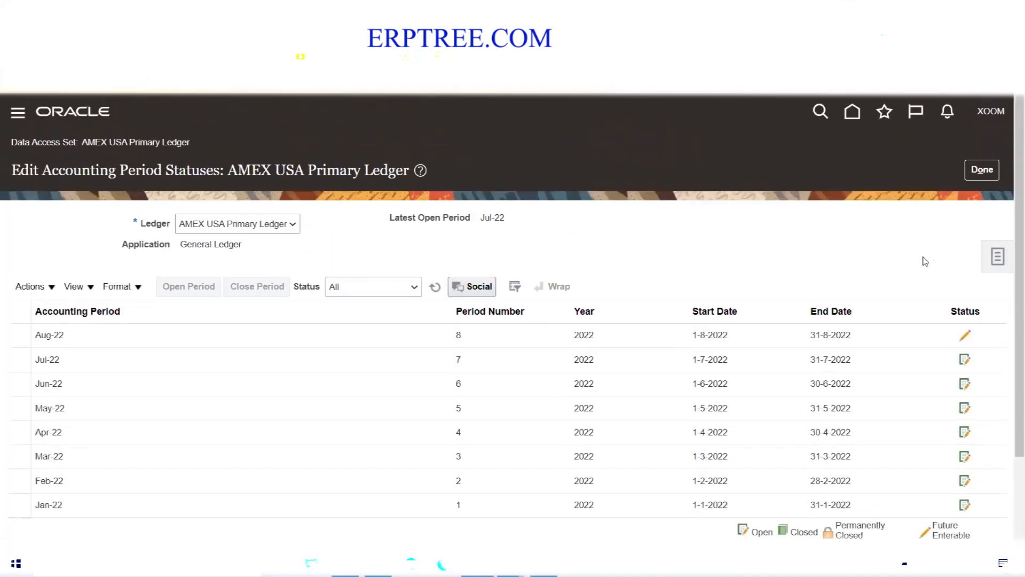
left_click(983, 170)
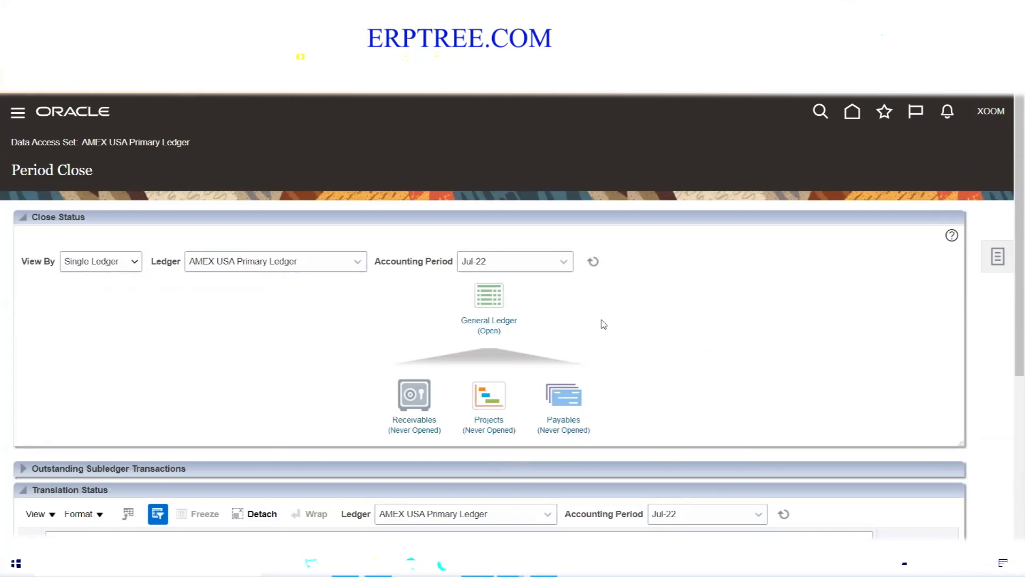
left_click(593, 261)
left_click(19, 117)
left_click(753, 324)
scroll(753, 325, "down", 2)
Step: Switch to the Excel training sheet and enter Journal Header in N223 and Journal Line in N224
left_click(346, 564)
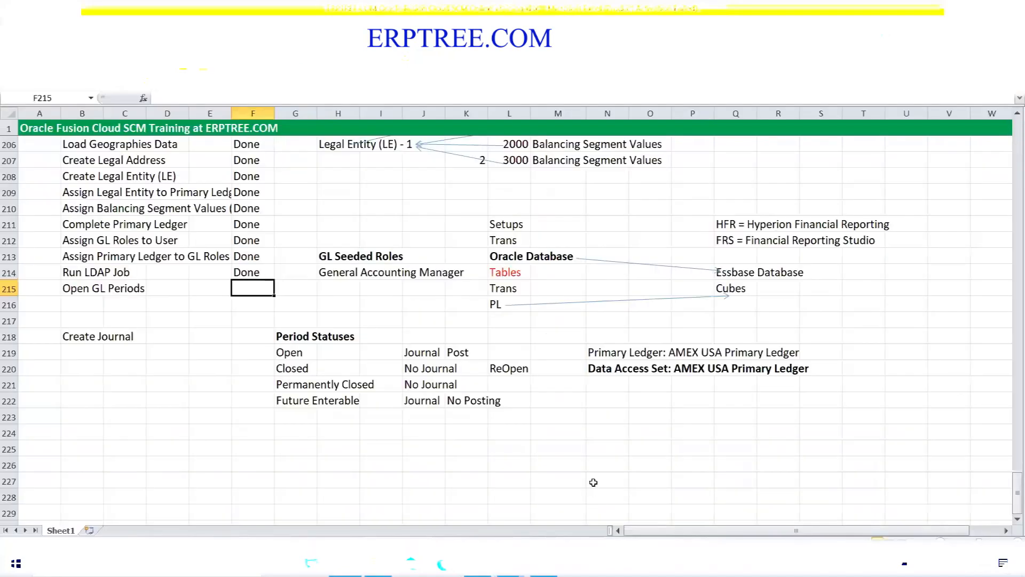
left_click(607, 417)
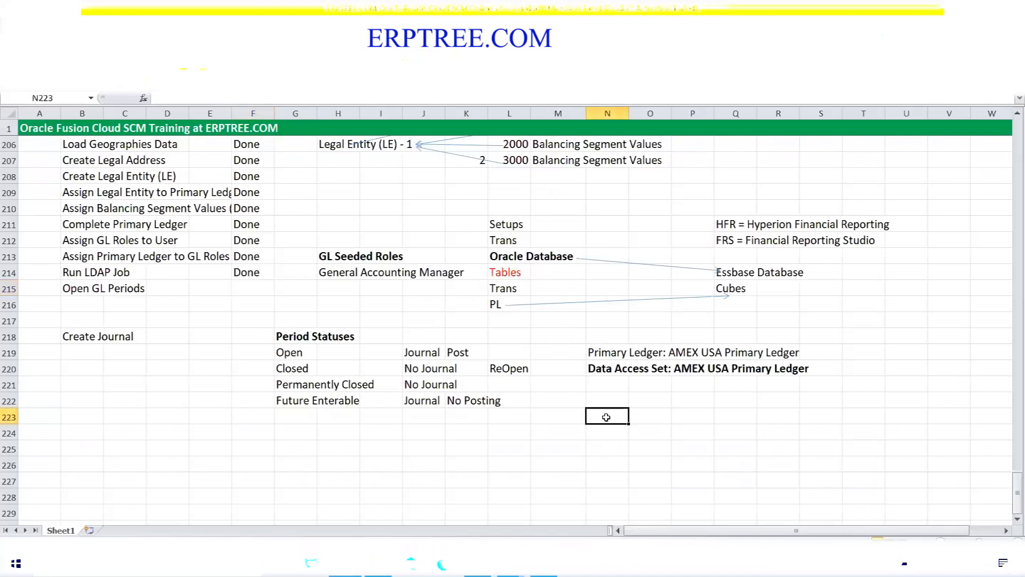
type("Jou")
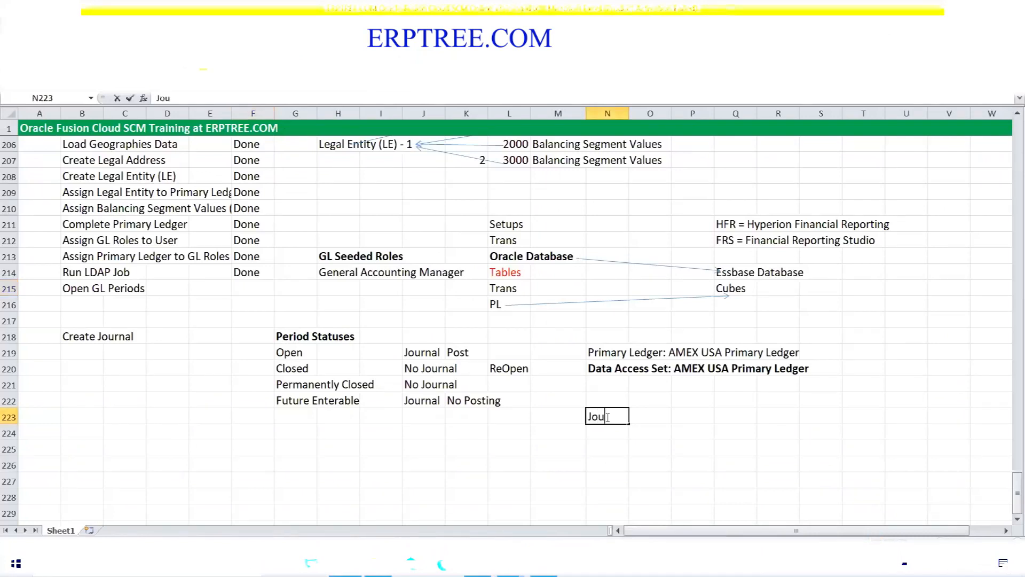
type("rnal Header")
key("Return")
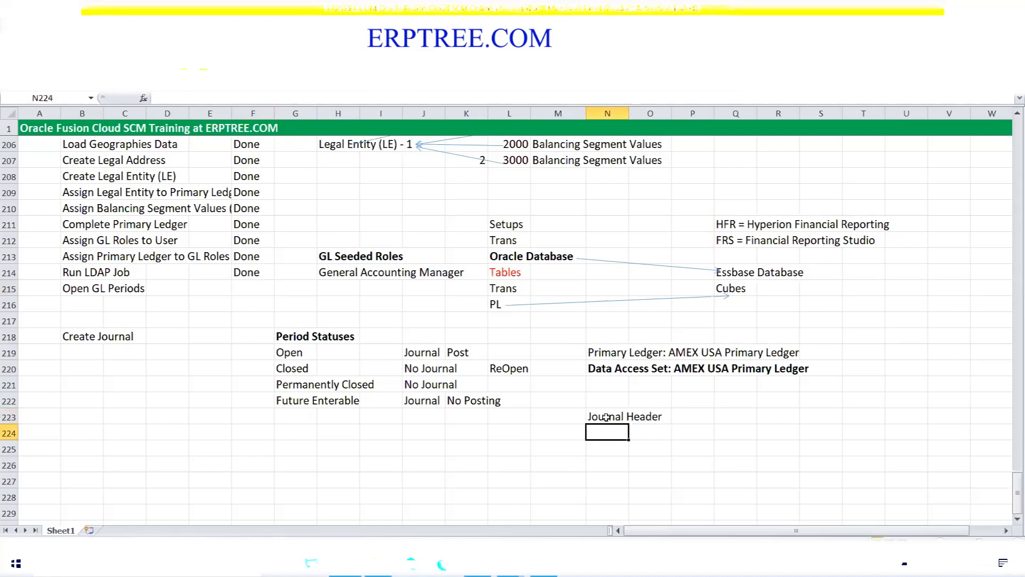
type("Journal L ine")
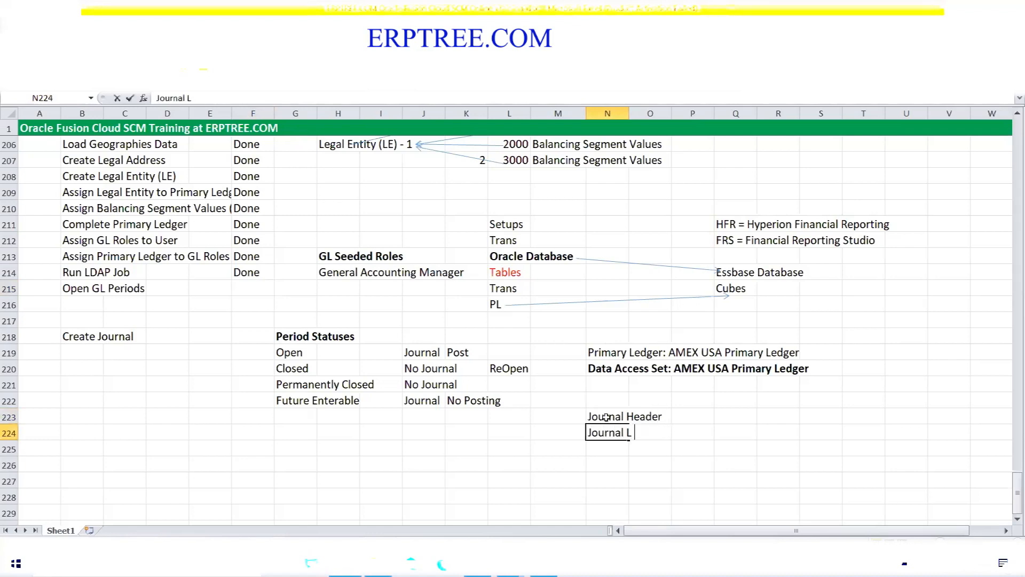
key("BackSpace")
key("BackSpace")
type("ne")
Step: Highlight the Journal Header note in N223:O223 and select the Journal Line note in N224
left_click(604, 417)
double_click(644, 416)
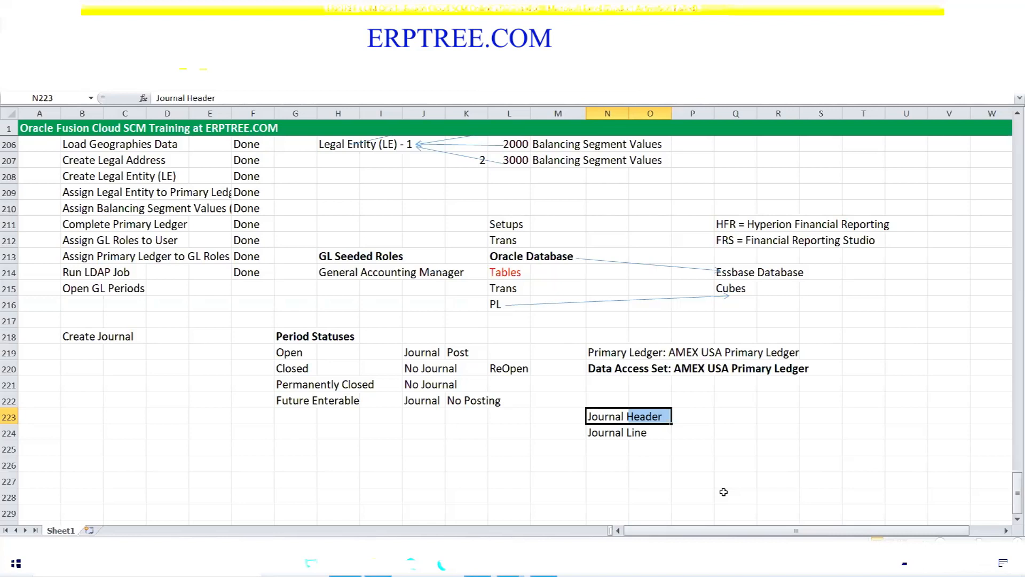
left_click(605, 428)
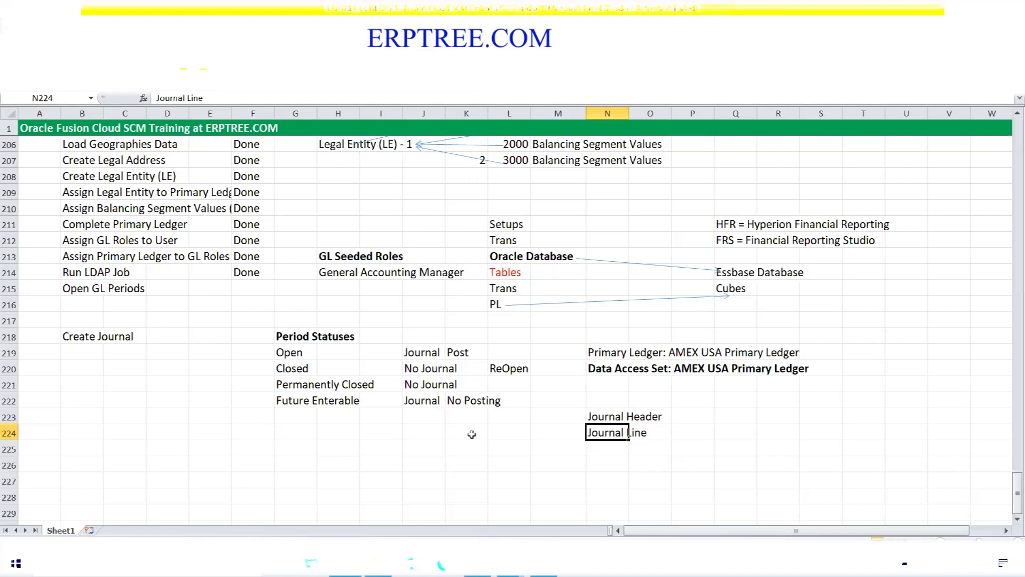
Step: Highlight Accounting Method in B201:D201 of the Primary Ledger section
scroll(472, 434, "up", 4)
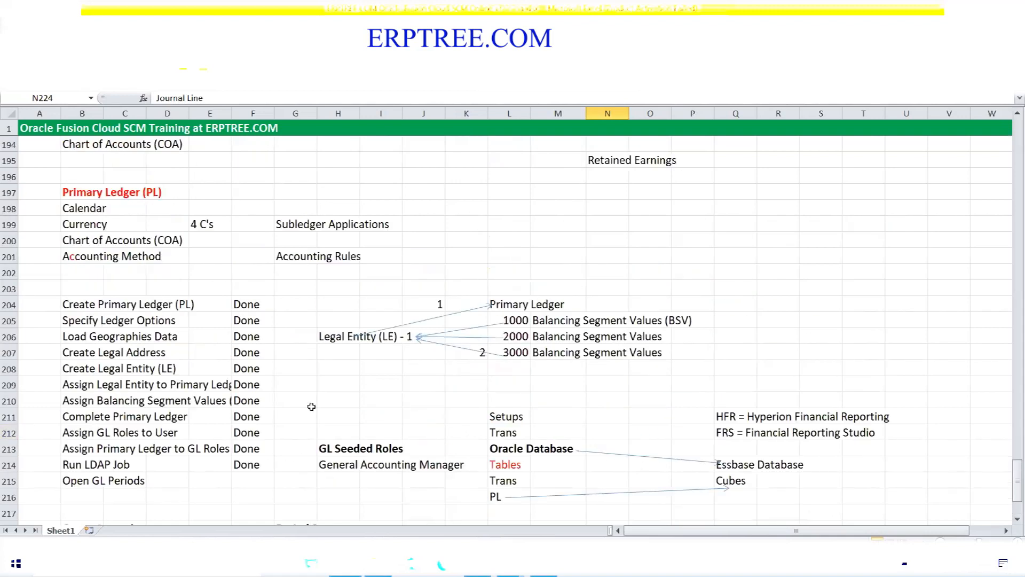
left_click(85, 258)
left_click_drag(86, 258, 162, 262)
scroll(299, 323, "down", 4)
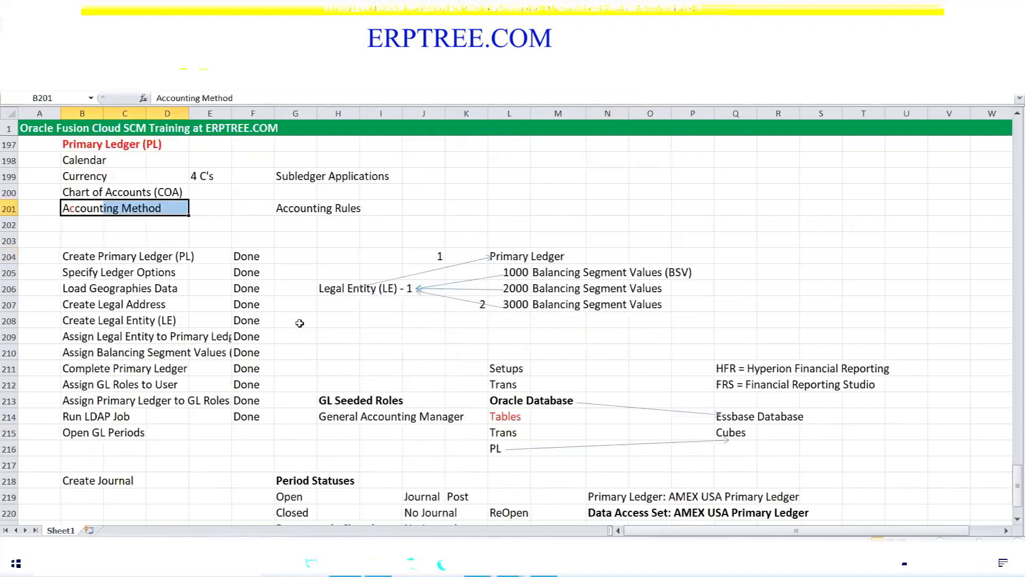
Step: Highlight the Journal Line note, and both journal notes together in N223:O224
left_click_drag(606, 433, 643, 439)
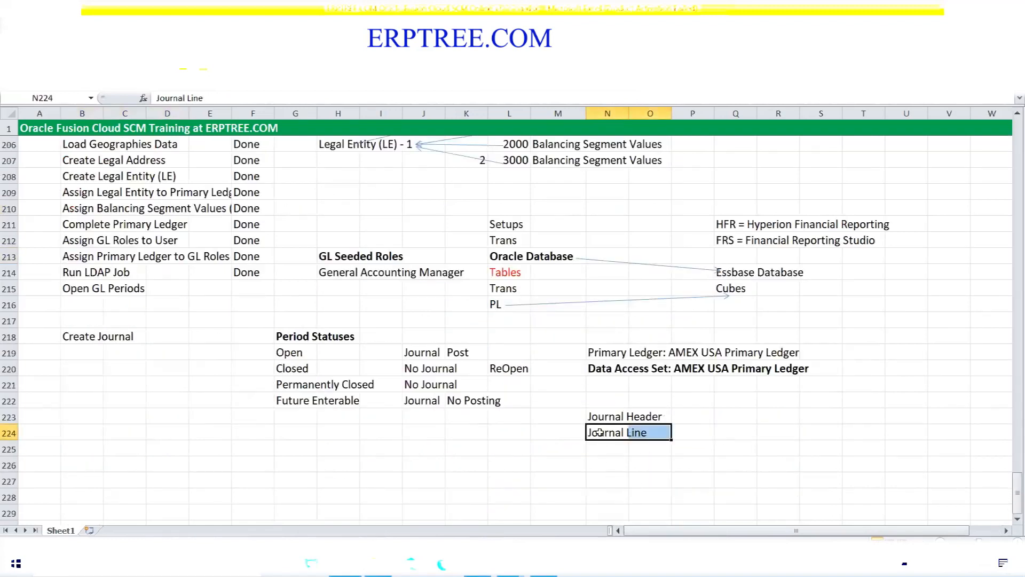
left_click_drag(598, 415, 652, 425)
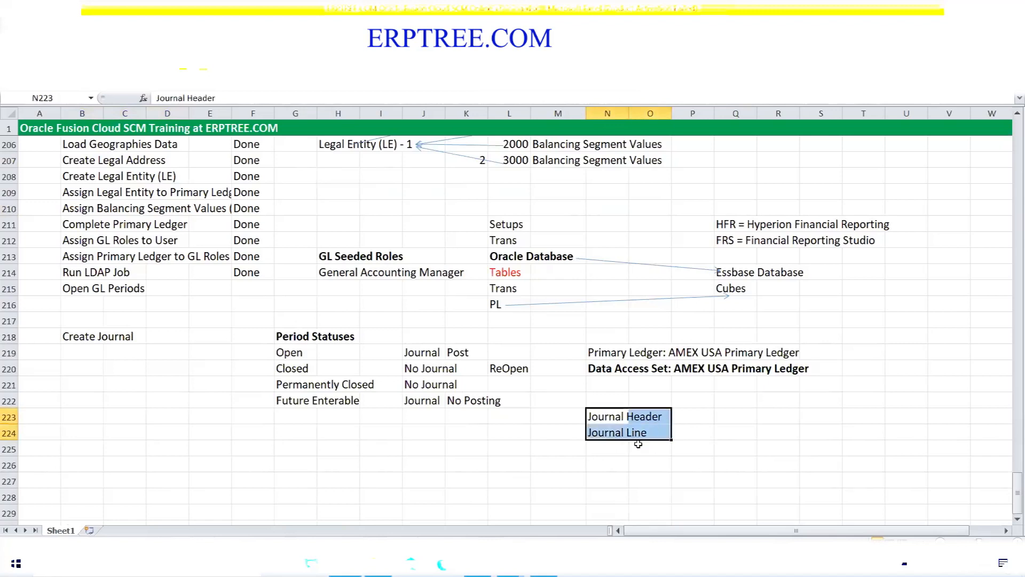
left_click(605, 403)
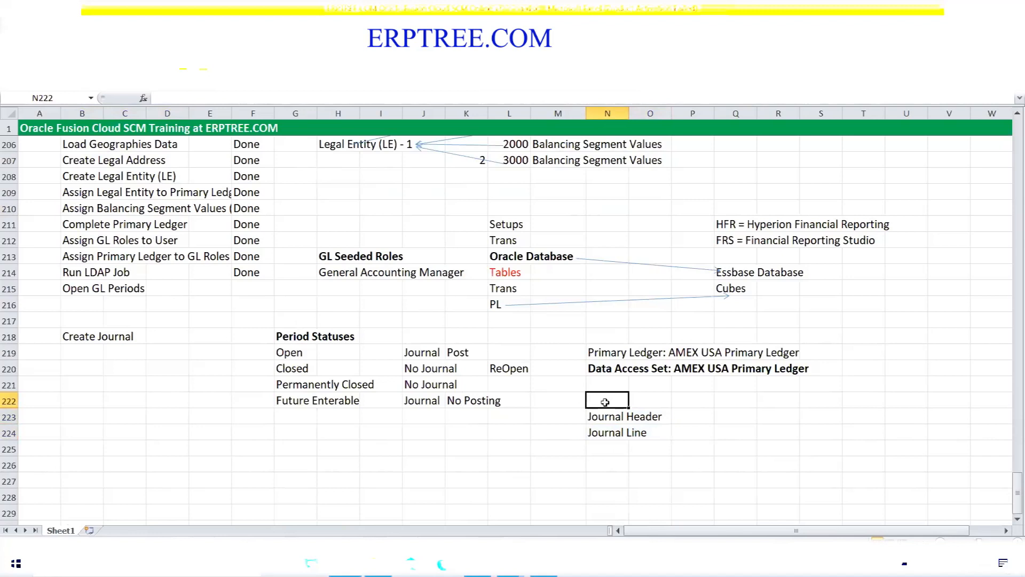
Step: Enter Journal Batch in N222 and highlight the three journal structure notes in N222:O224
type("Journal")
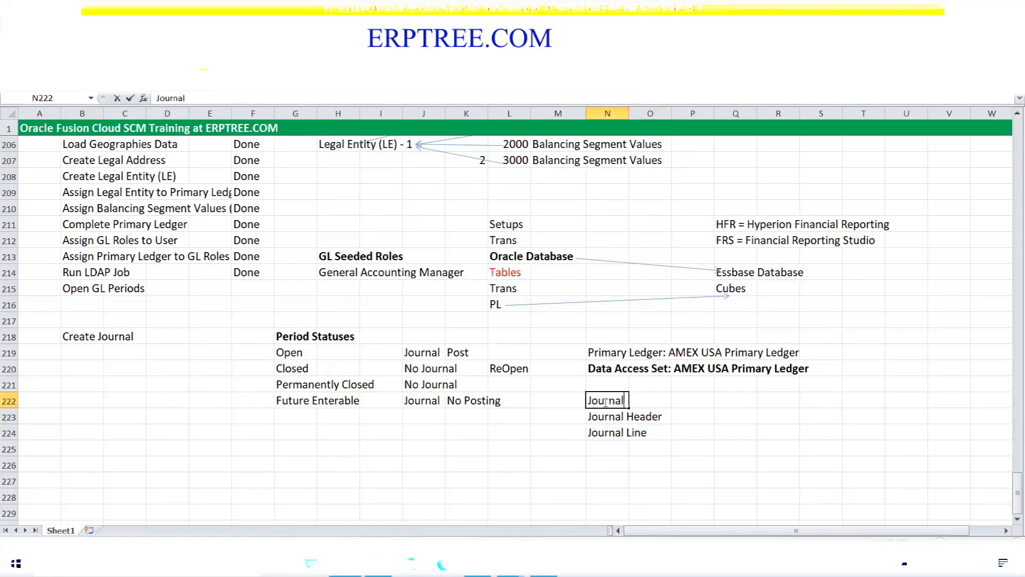
type(" Batch")
key("ctrl+Return")
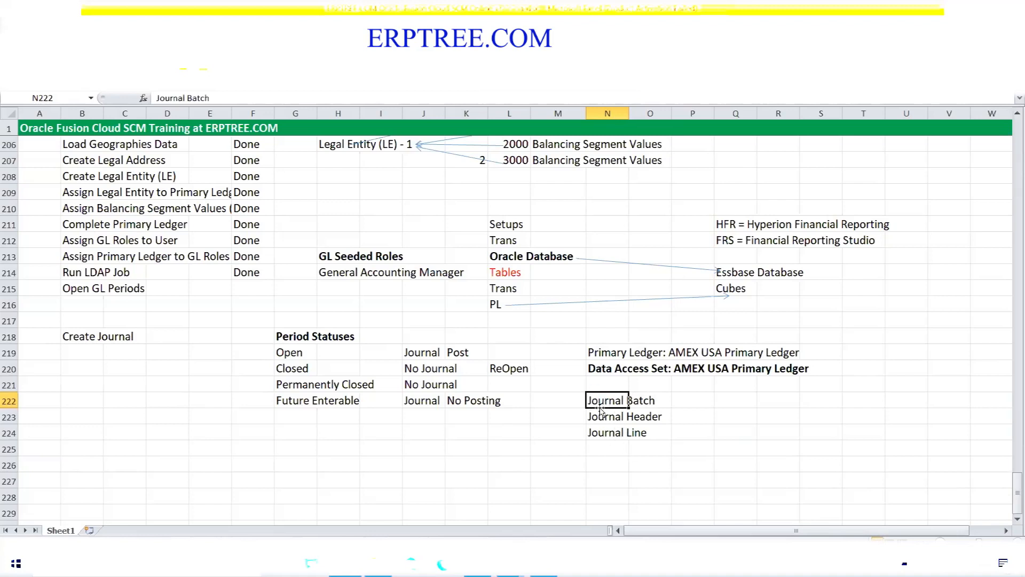
left_click_drag(600, 399, 659, 434)
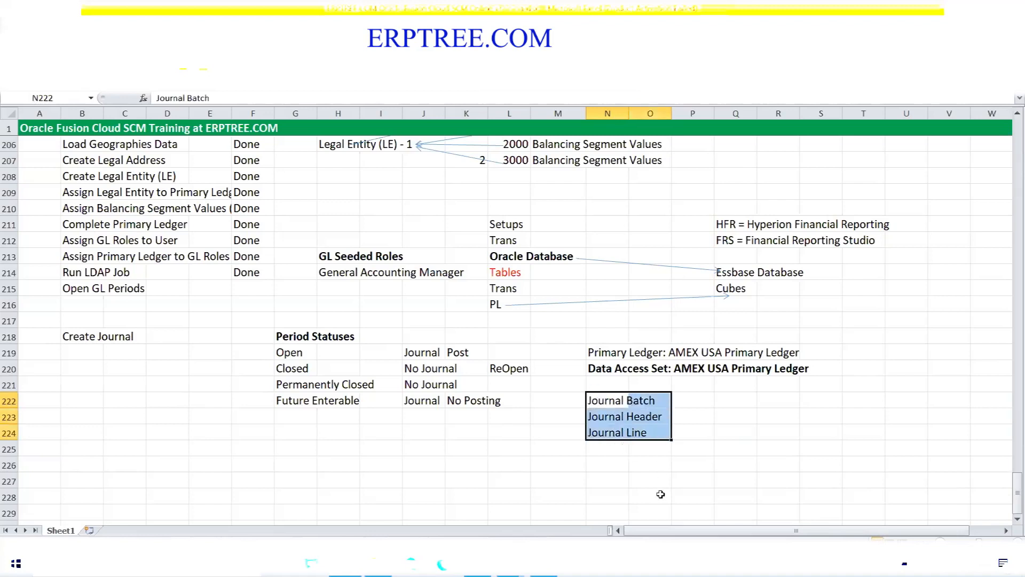
Step: Highlight the Journal Header and Journal Line notes, the Journal Line note alone, and all three journal notes in N222:O224
left_click(608, 406)
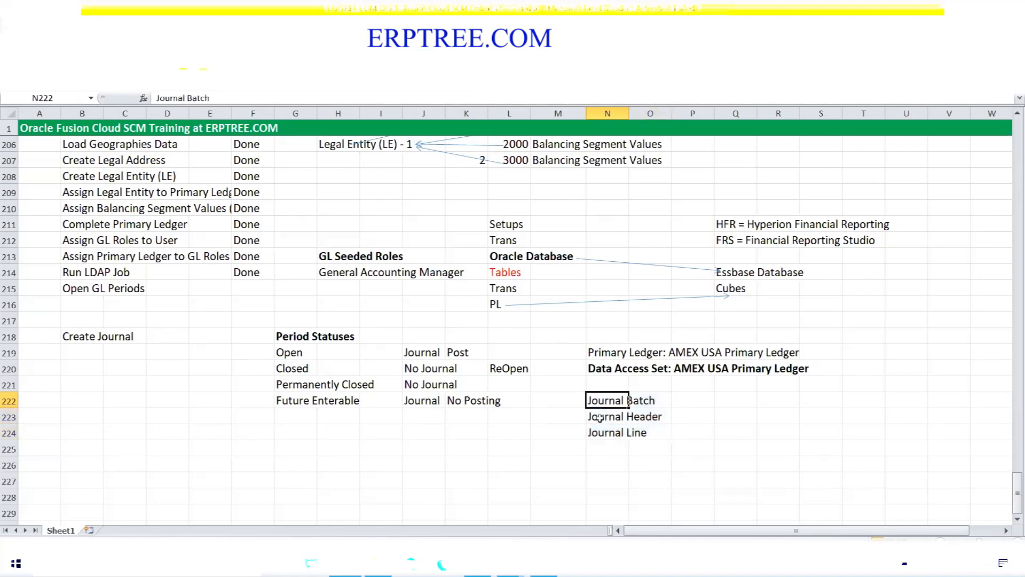
left_click_drag(597, 418, 657, 433)
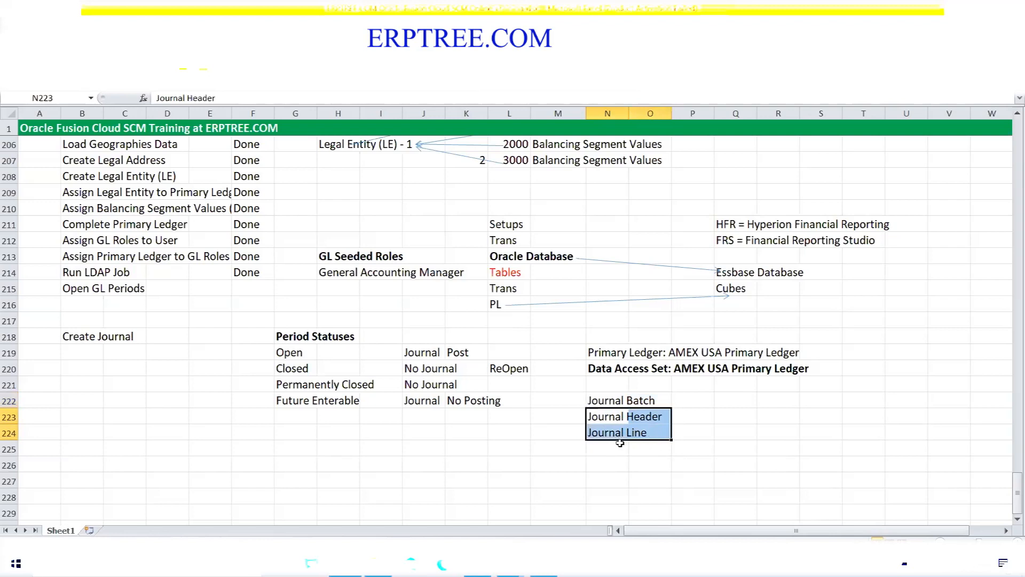
left_click_drag(597, 418, 638, 433)
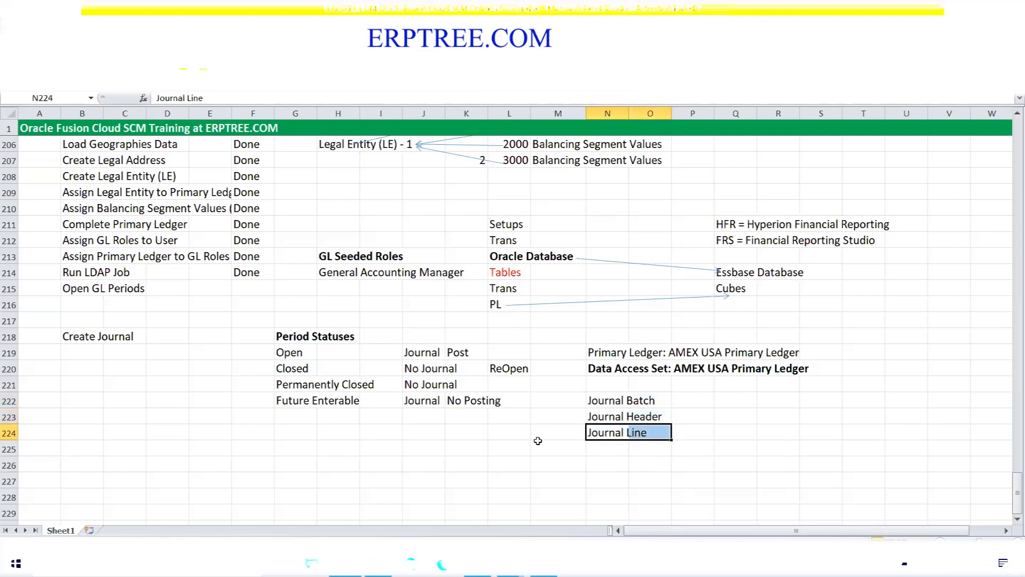
left_click(568, 443)
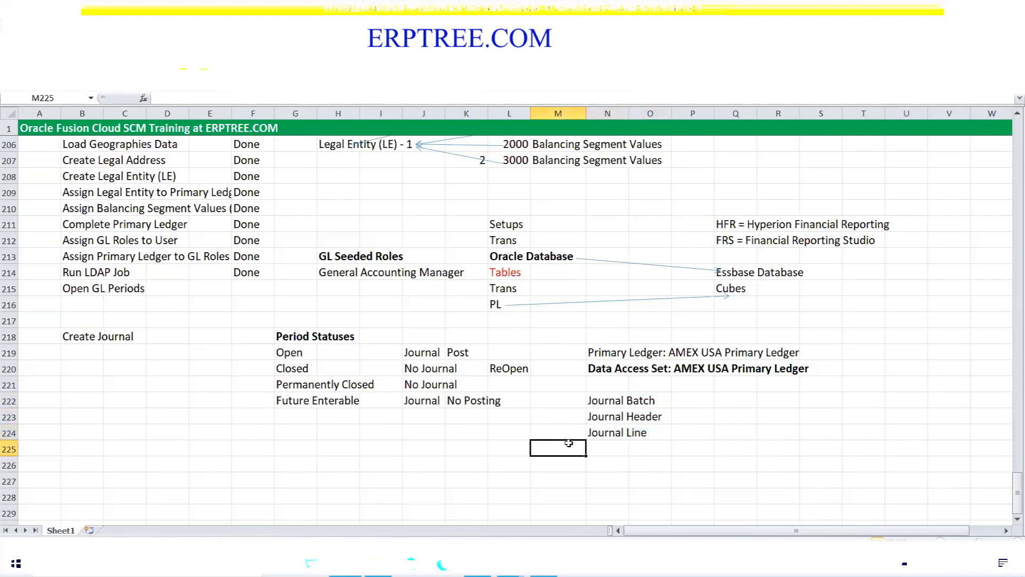
left_click(620, 405)
left_click_drag(622, 409, 650, 433)
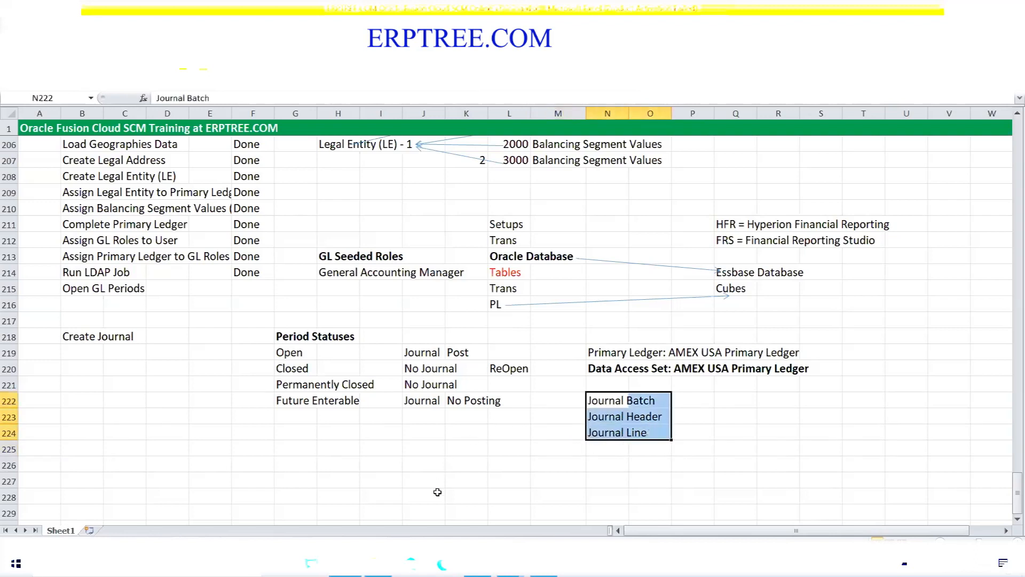
Step: Switch to Oracle Fusion, open the Journals work area under General Accounting, and show its task list
key("alt+Tab")
scroll(24, 148, "up", 3)
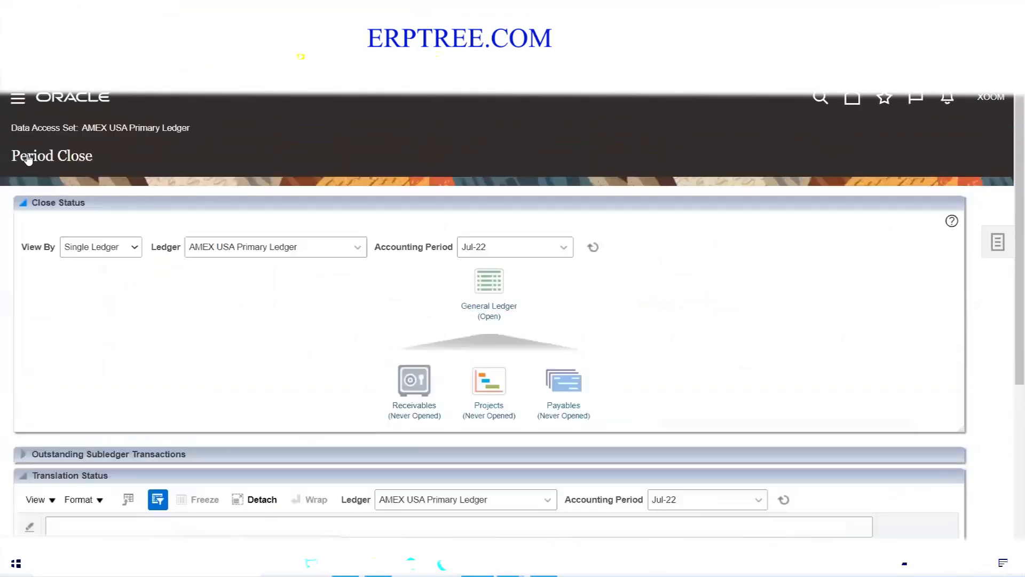
left_click(17, 113)
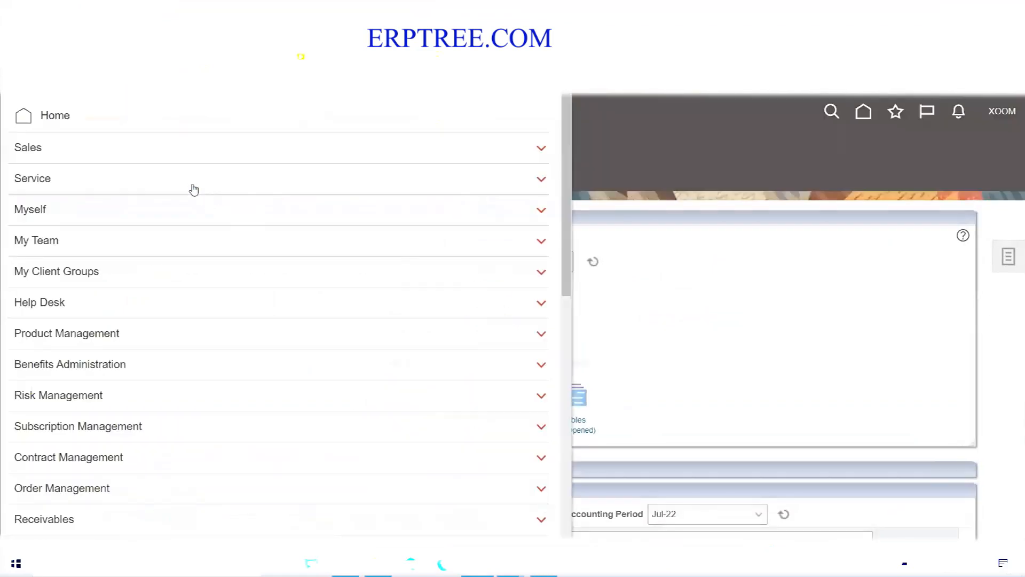
scroll(163, 241, "down", 6)
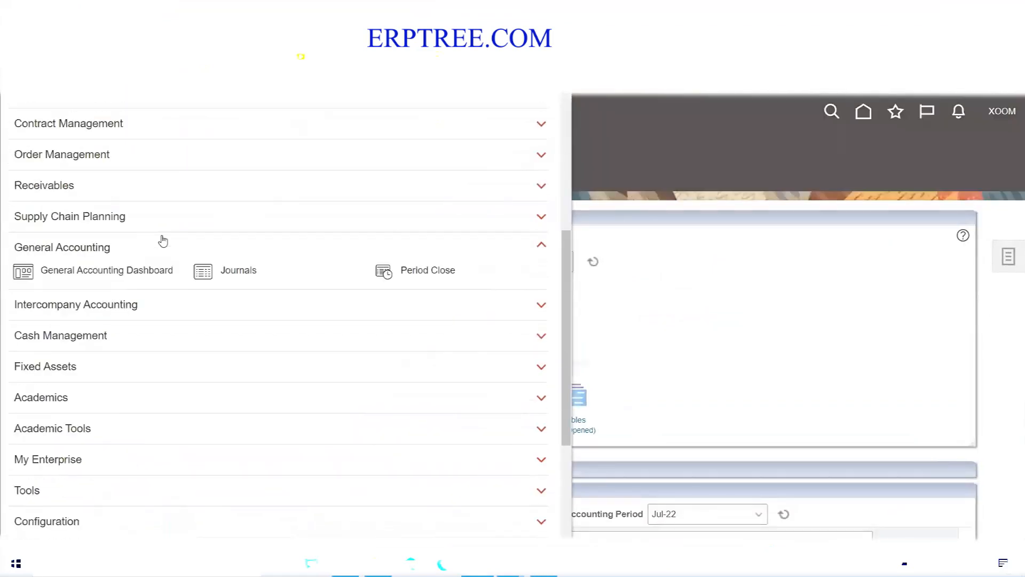
left_click(71, 247)
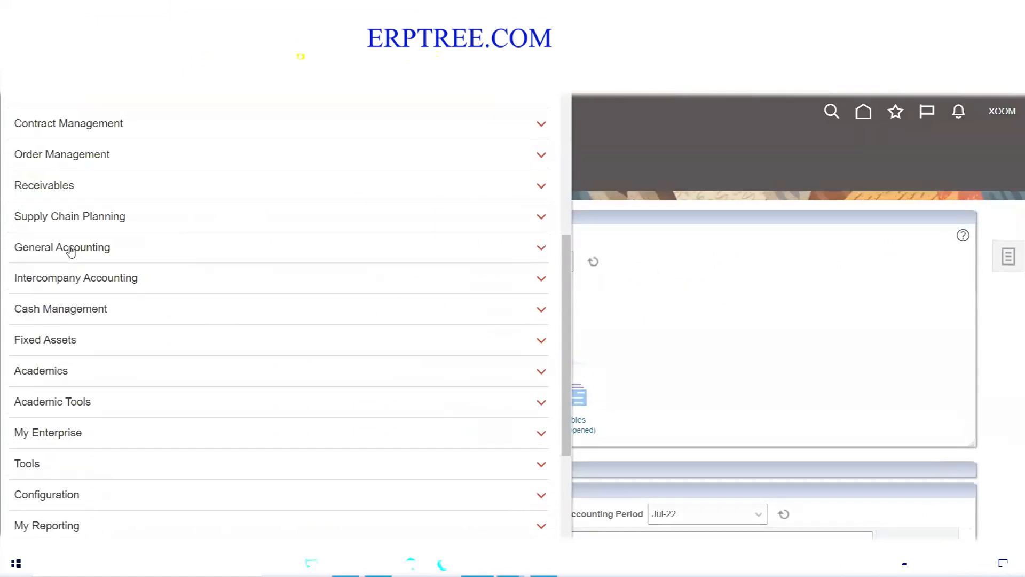
left_click(71, 248)
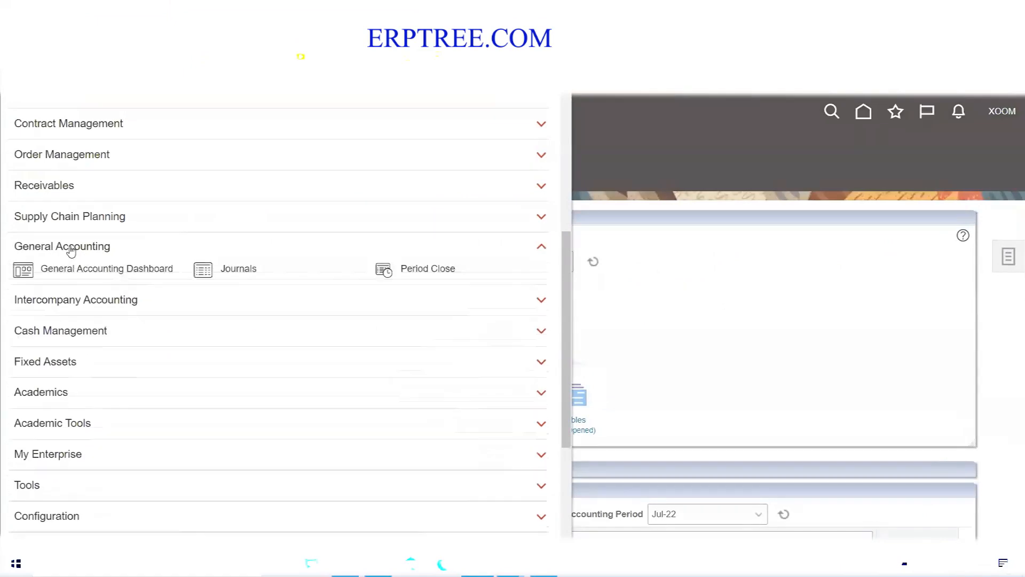
left_click(237, 272)
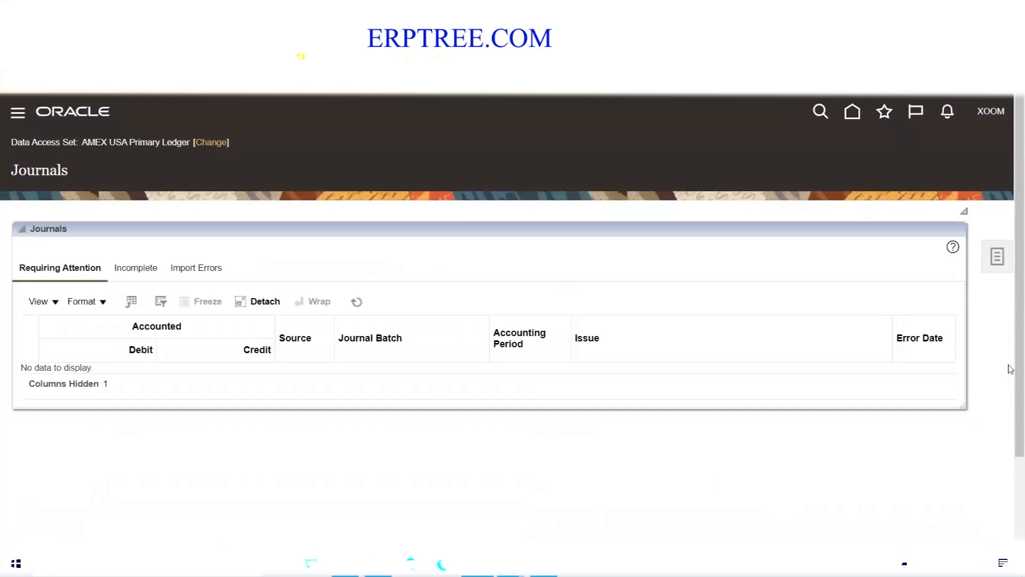
left_click(996, 258)
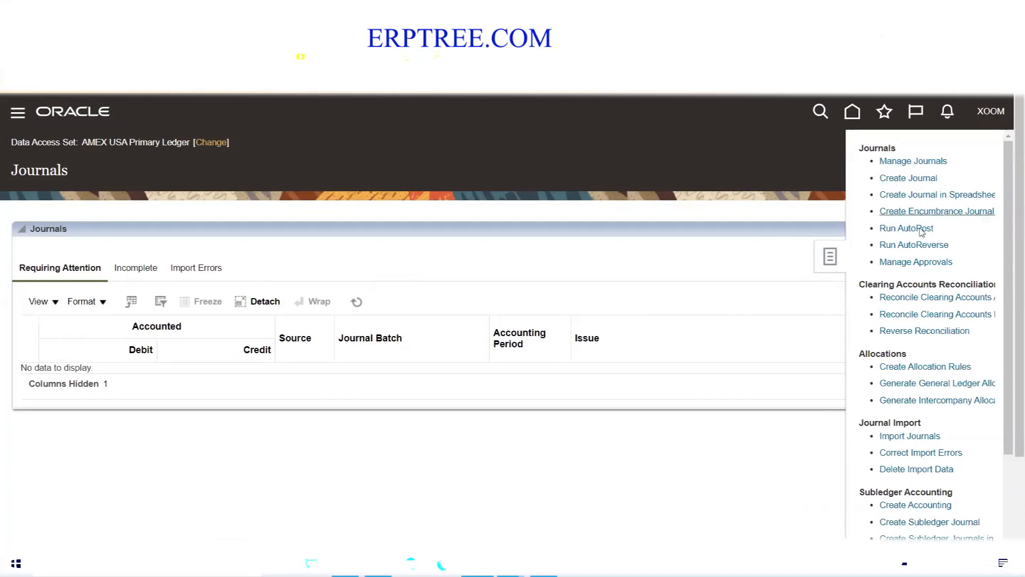
Step: Review the Journals entry under General Accounting in the navigator, and show the Journals task list again
left_click(19, 115)
scroll(136, 360, "down", 3)
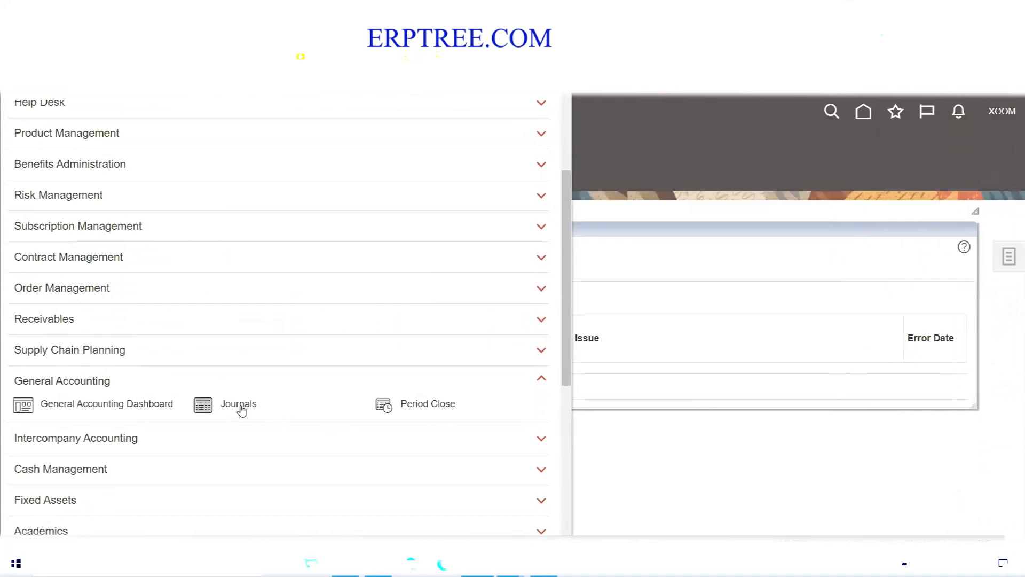
left_click(703, 238)
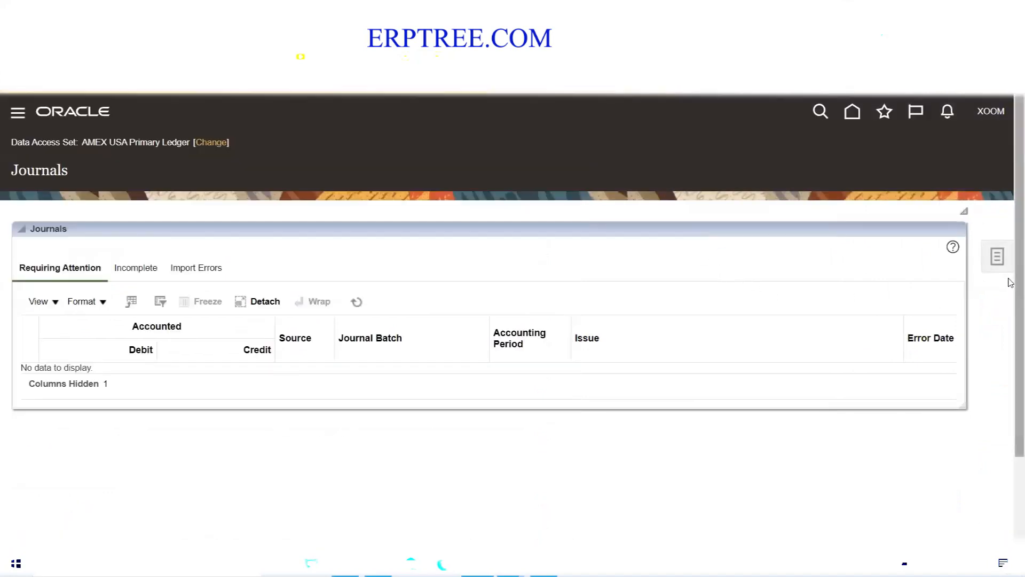
left_click(997, 256)
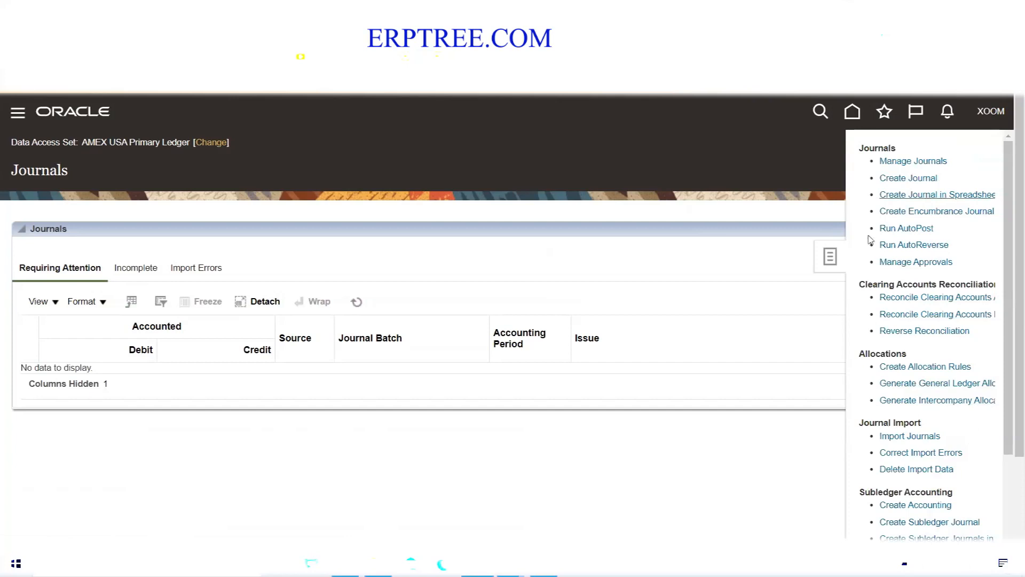
Step: Switch to the Excel training sheet and highlight the General Accounting Manager role in H214:K214
left_click(479, 564)
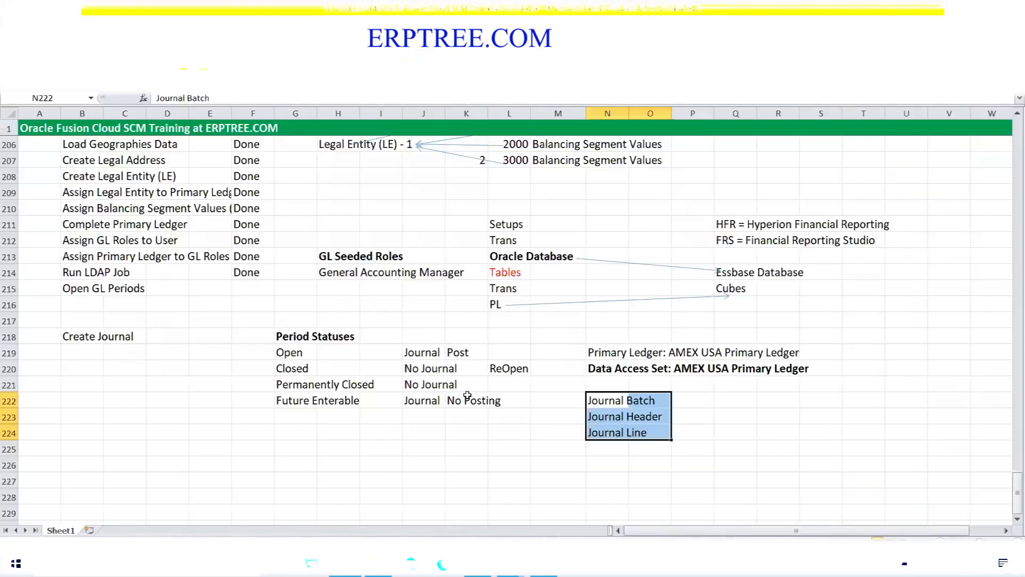
left_click_drag(331, 273, 454, 281)
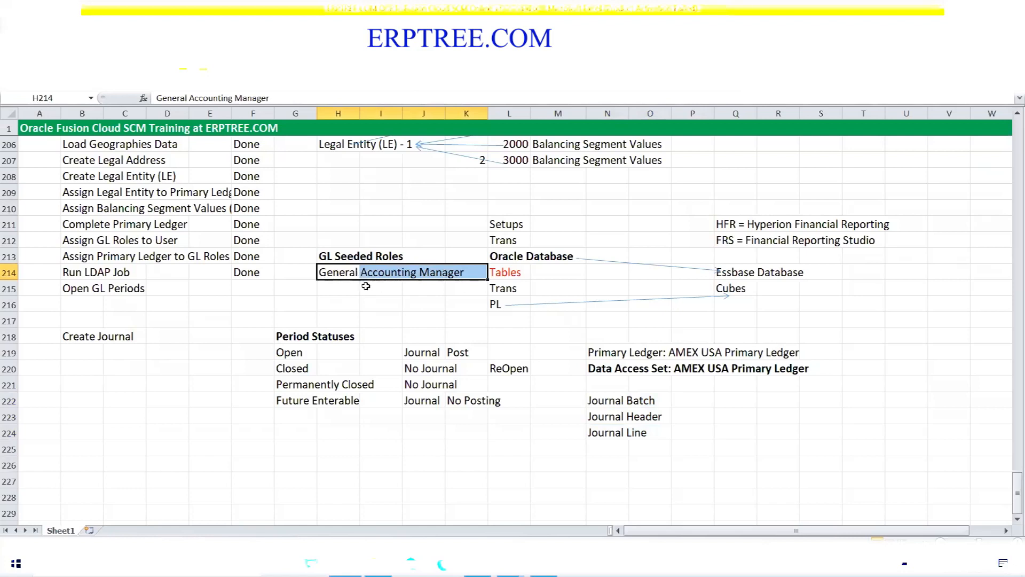
Step: Return to Oracle Fusion and open the Create Journal page from the Journals tasks
left_click(478, 565)
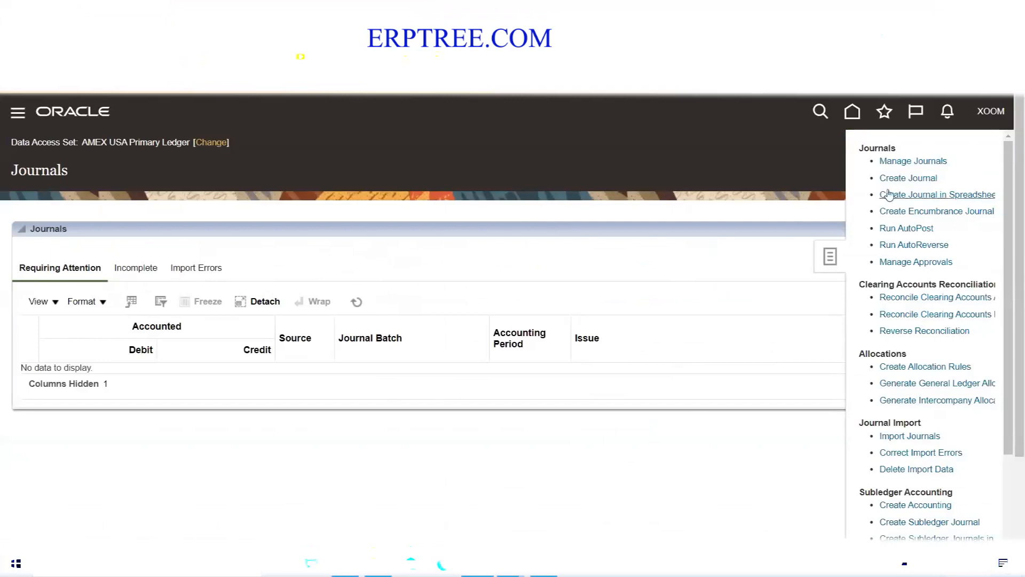
left_click(900, 178)
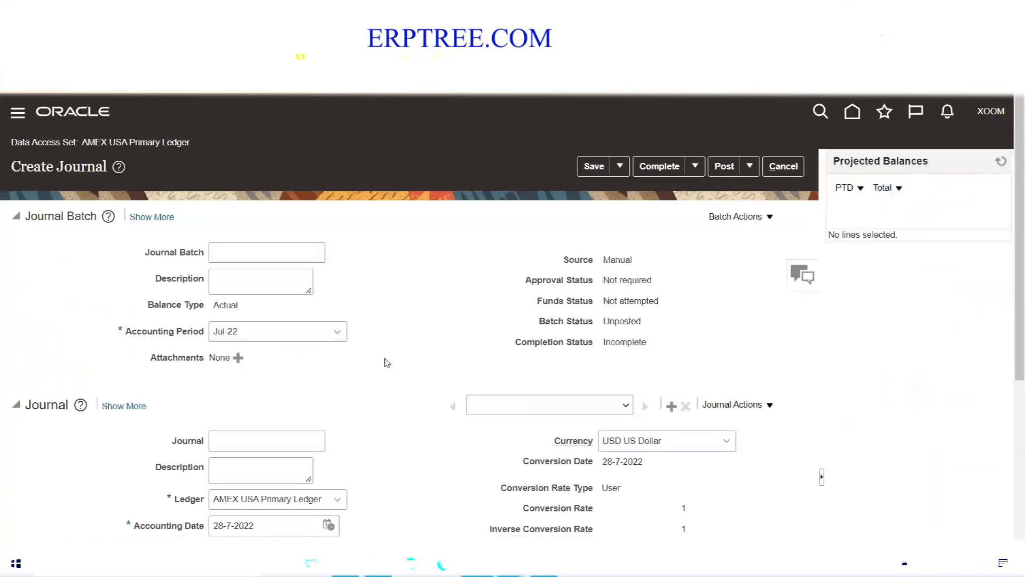
Step: Highlight the Journal Batch heading and the fields of that section on the Create Journal page
scroll(402, 329, "down", 3)
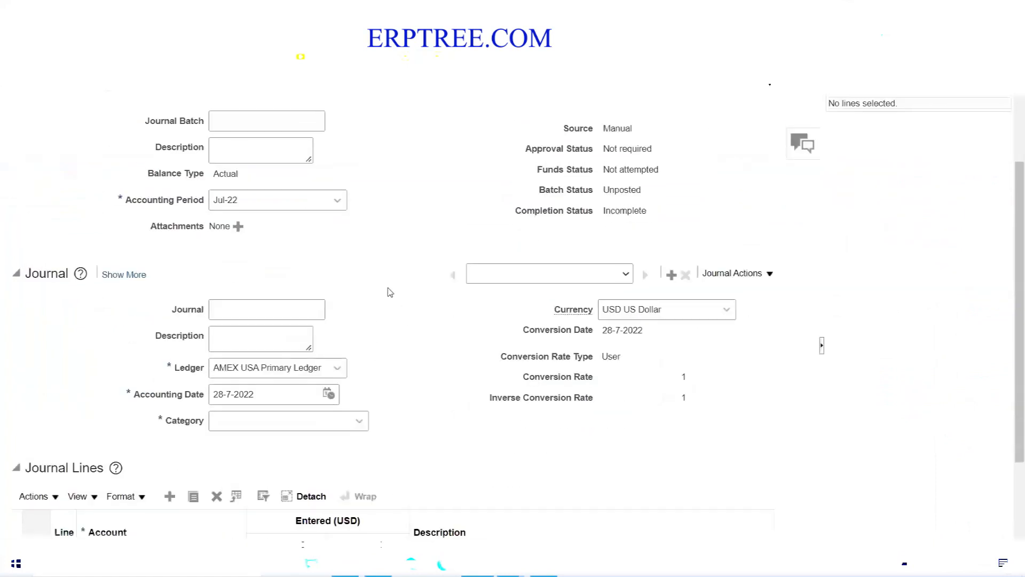
scroll(389, 291, "up", 1)
triple_click(41, 150)
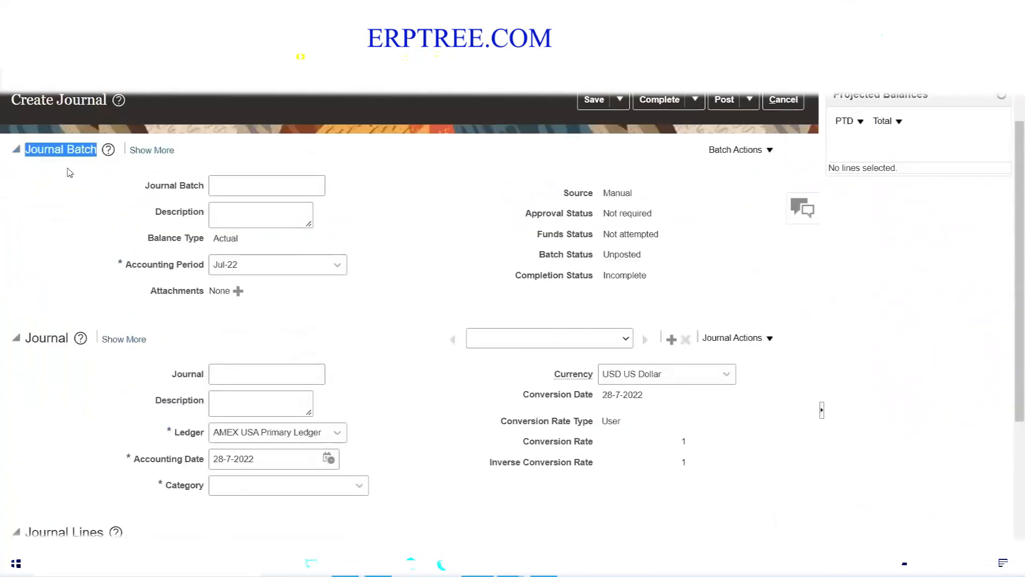
left_click_drag(119, 172, 650, 305)
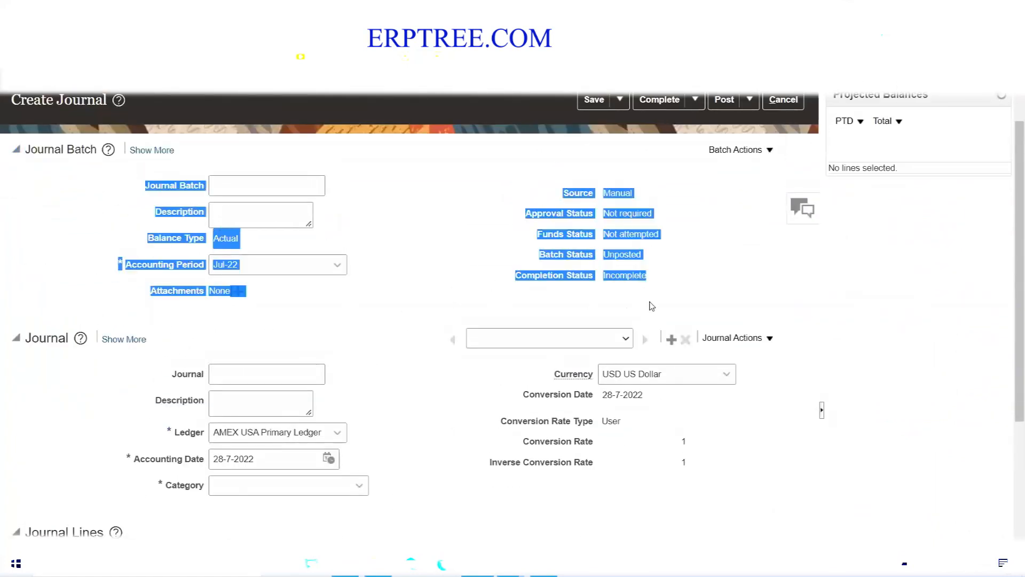
Step: Highlight the Journal section with its fields and the Journal Lines section with its line table
scroll(131, 403, "down", 3)
double_click(39, 203)
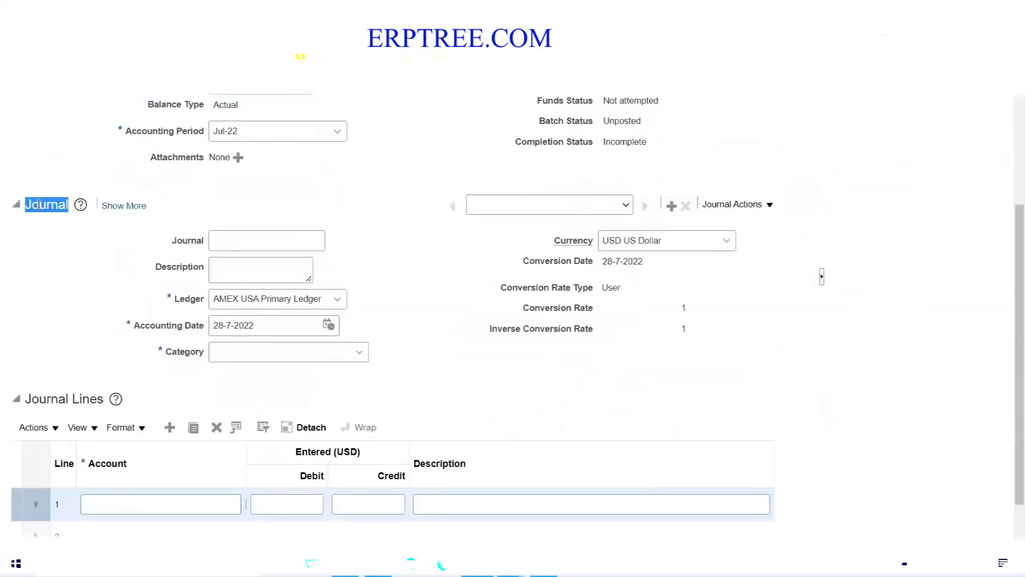
left_click_drag(39, 203, 611, 347)
scroll(378, 360, "down", 2)
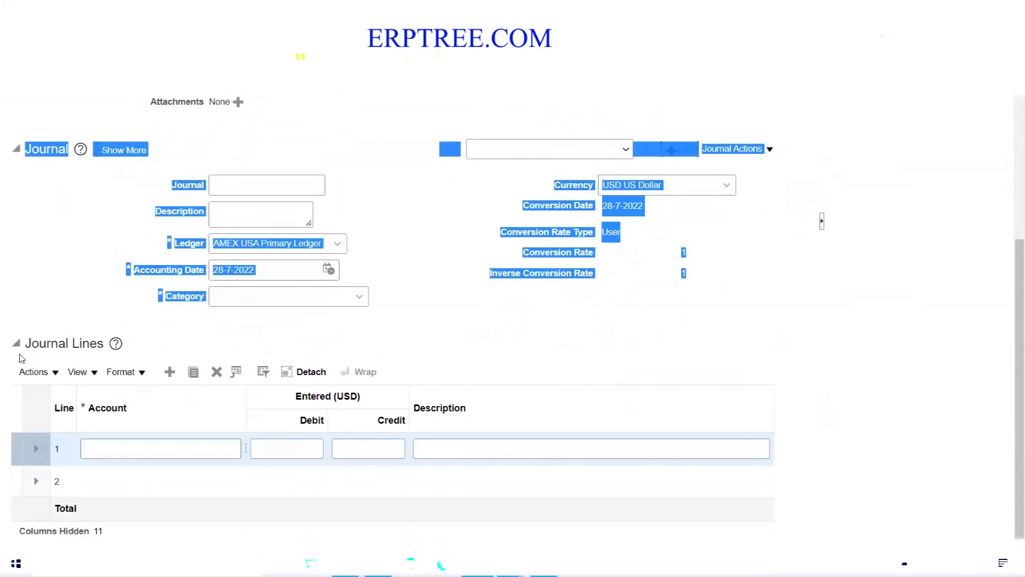
double_click(42, 343)
left_click_drag(41, 343, 431, 508)
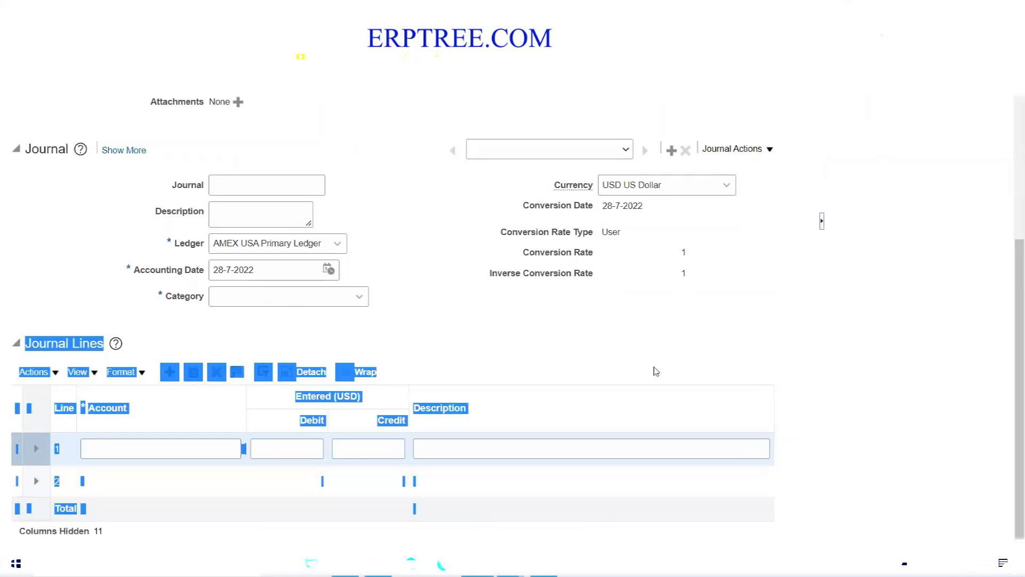
left_click(484, 320)
Step: Highlight the Journal Batch heading and the required Accounting Period label in that section
scroll(400, 289, "up", 5)
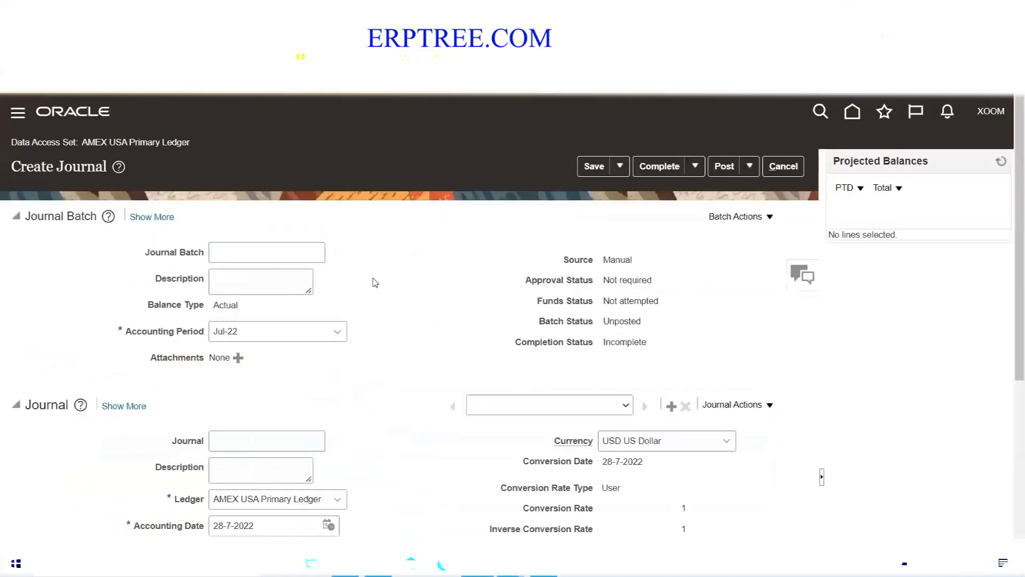
double_click(42, 217)
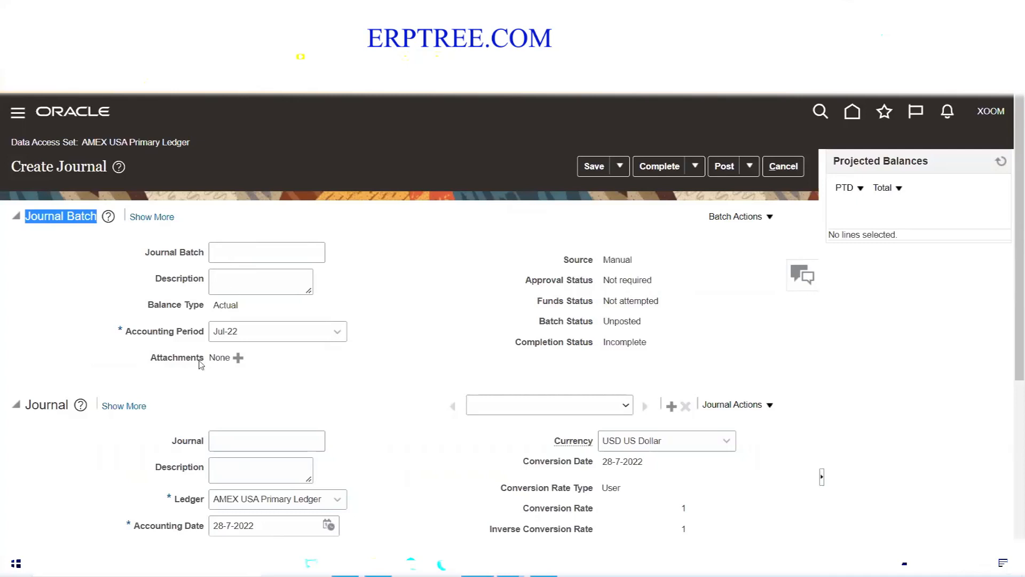
left_click_drag(124, 337, 204, 336)
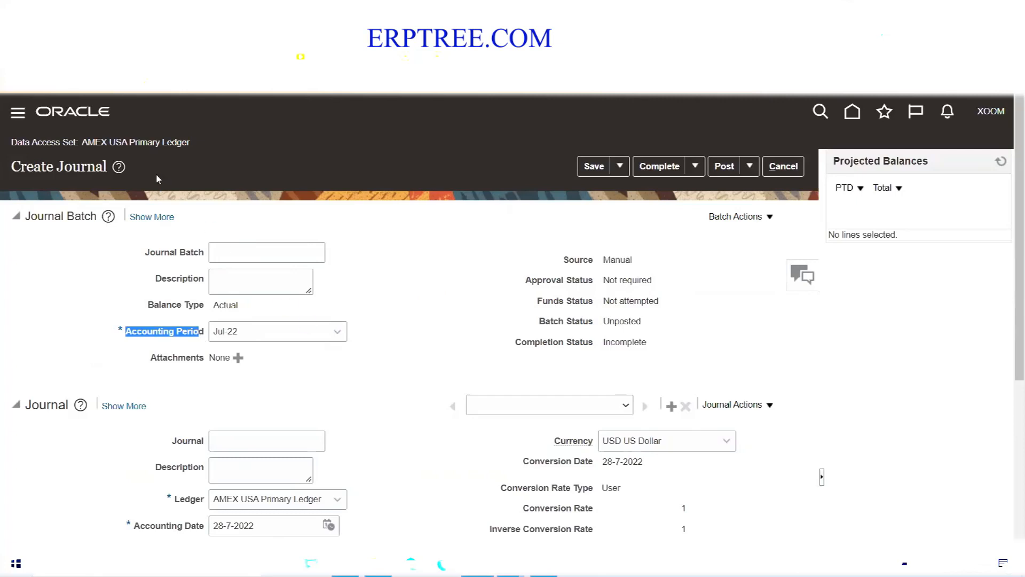
Step: Highlight the AMEX USA Primary Ledger data access set name in the Create Journal header
triple_click(145, 143)
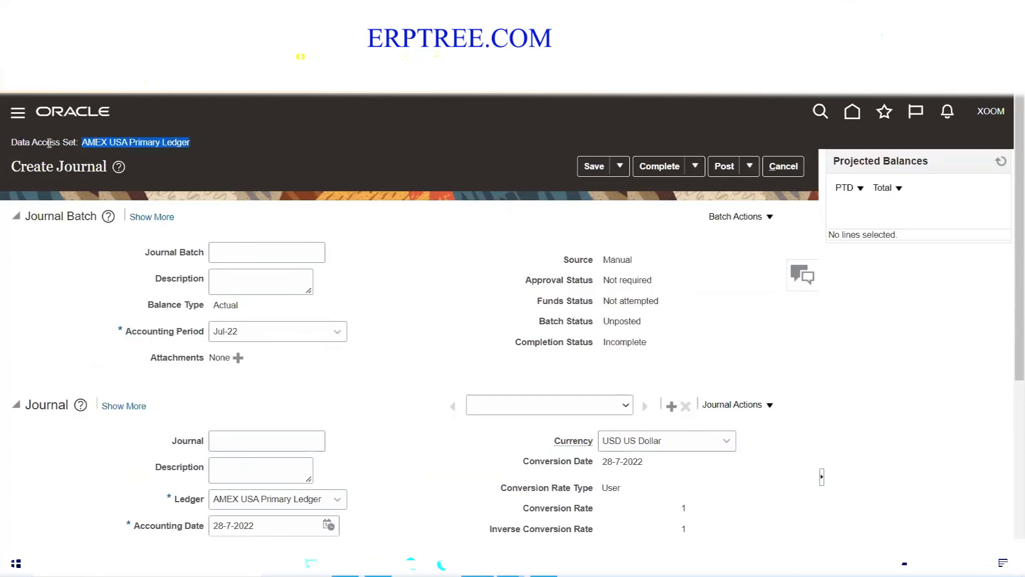
left_click(127, 144)
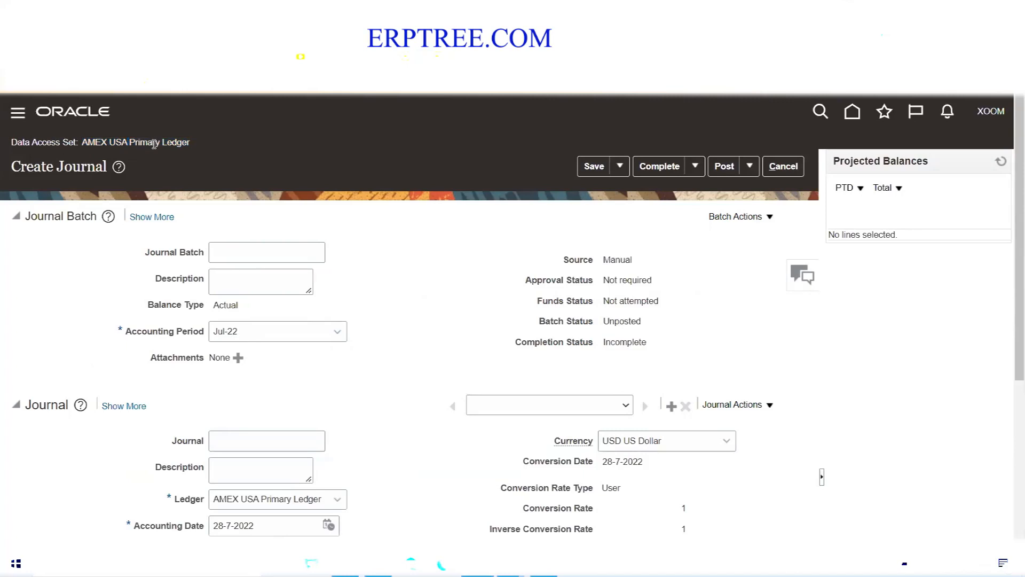
triple_click(154, 144)
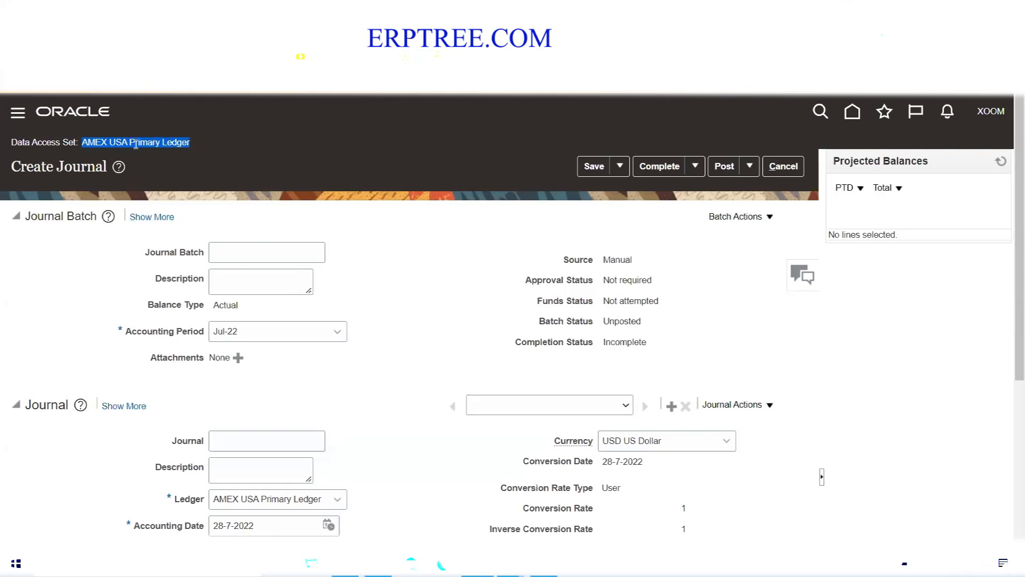
triple_click(137, 144)
scroll(414, 394, "down", 1)
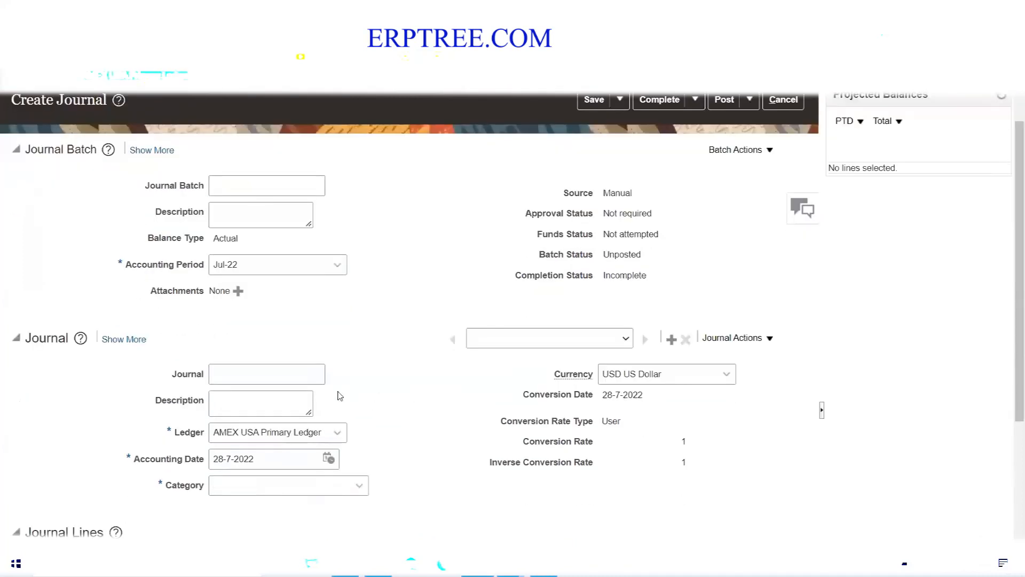
Step: Highlight the Journal section heading and name the journal batch Salaries
double_click(35, 338)
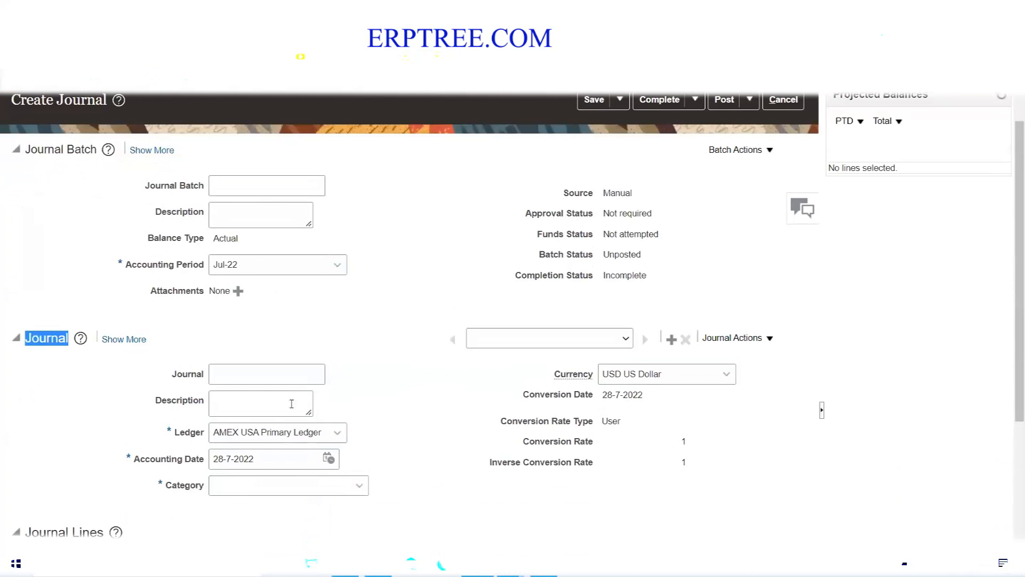
left_click(226, 373)
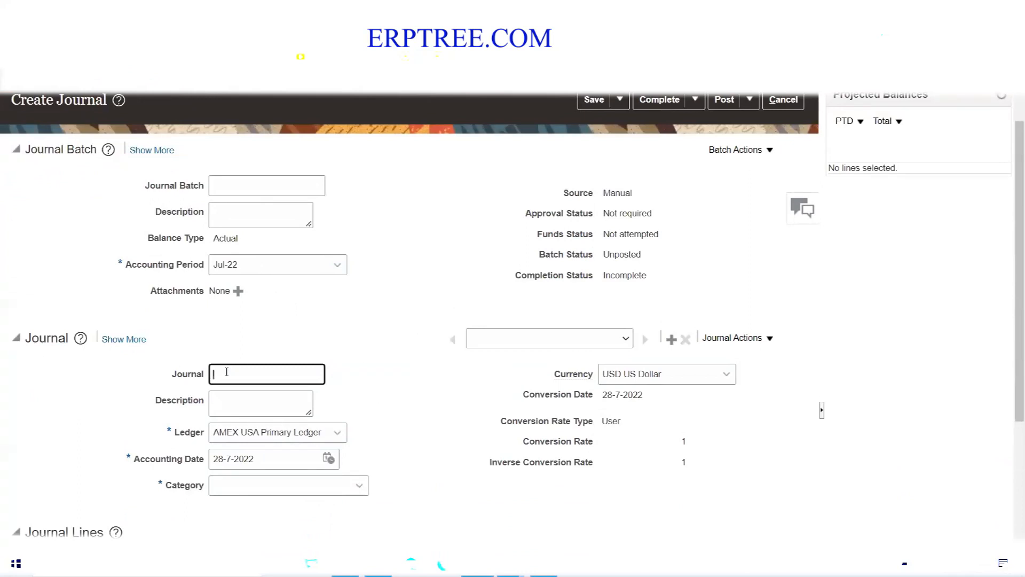
left_click(259, 188)
type("S")
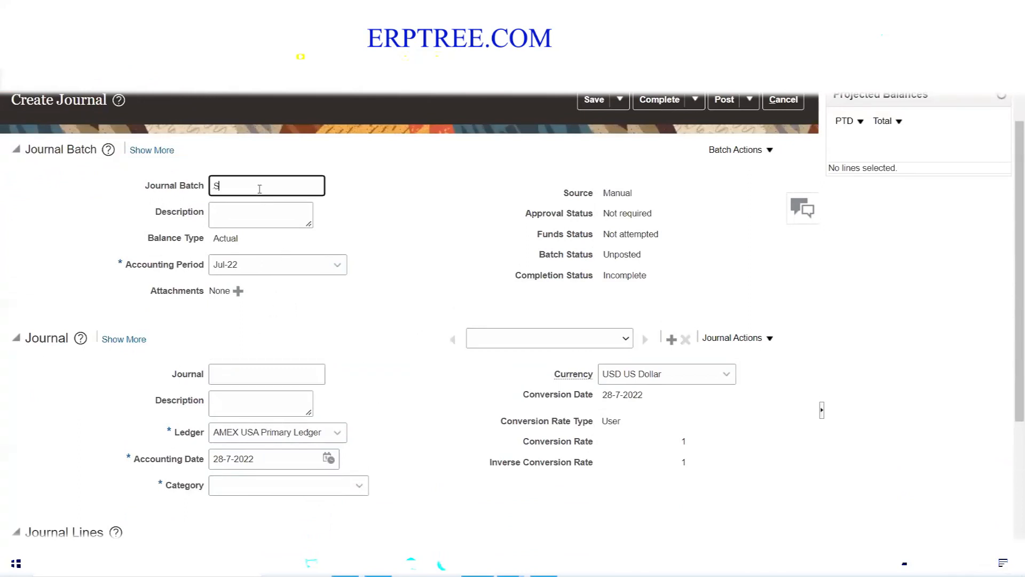
type("alaries")
Step: Name the journal Salaries in the Journal section
left_click(262, 369)
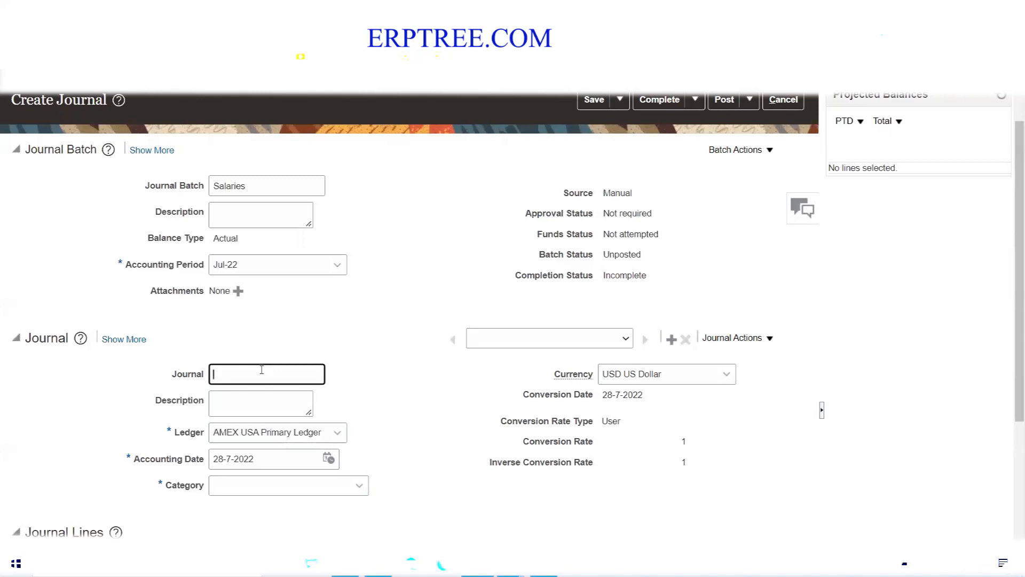
type("L")
key("BackSpace")
type("Salaries")
left_click(369, 330)
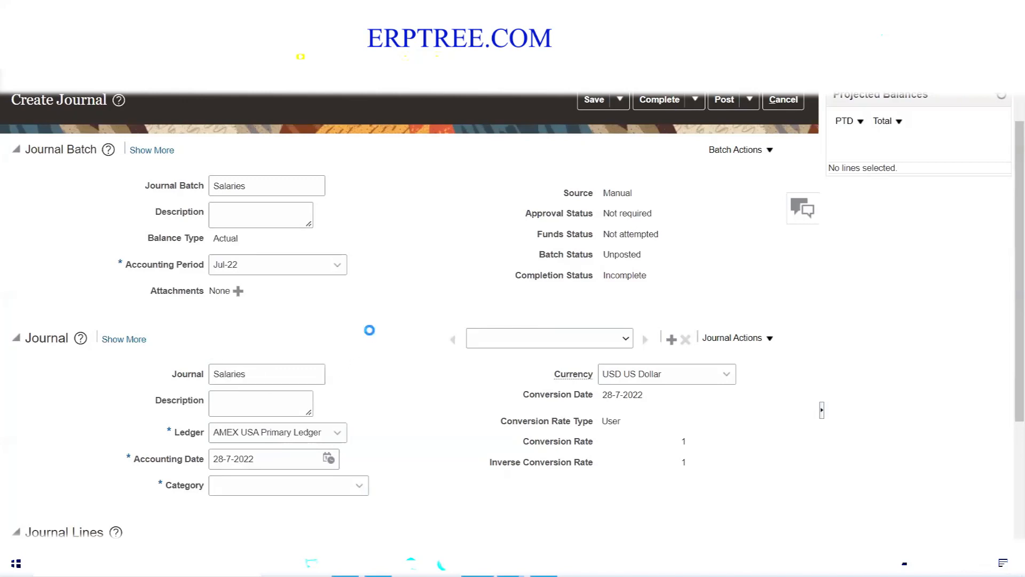
Step: Highlight the AMEX USA Primary Ledger data access set name and review the Journal section and its empty lines
scroll(354, 343, "down", 3)
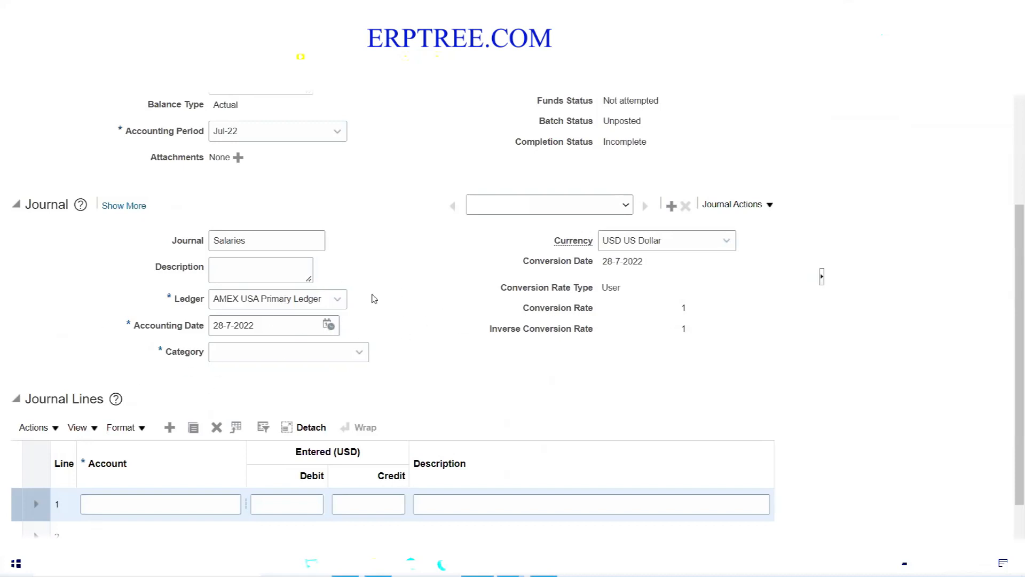
scroll(374, 298, "up", 5)
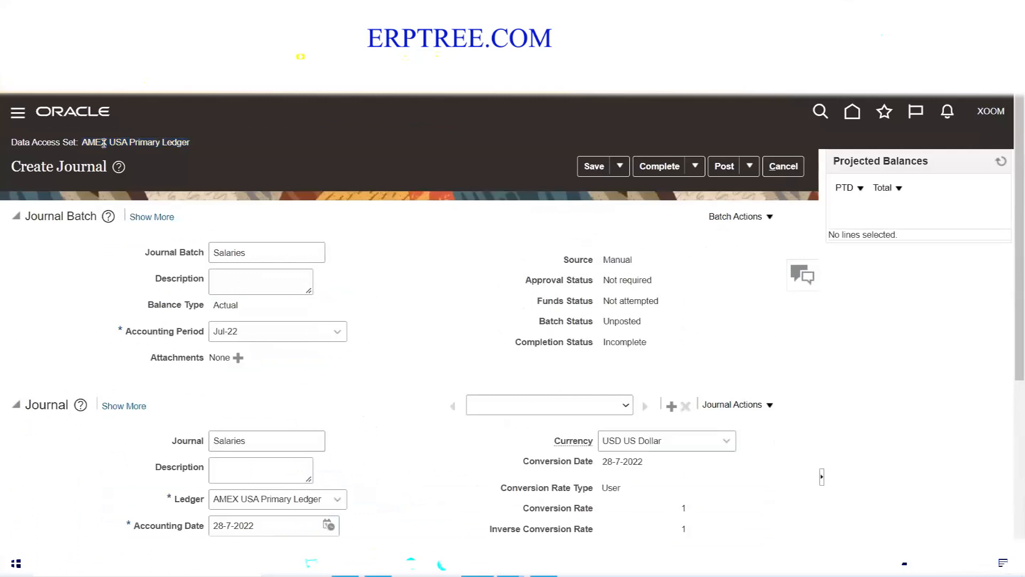
left_click_drag(82, 142, 201, 142)
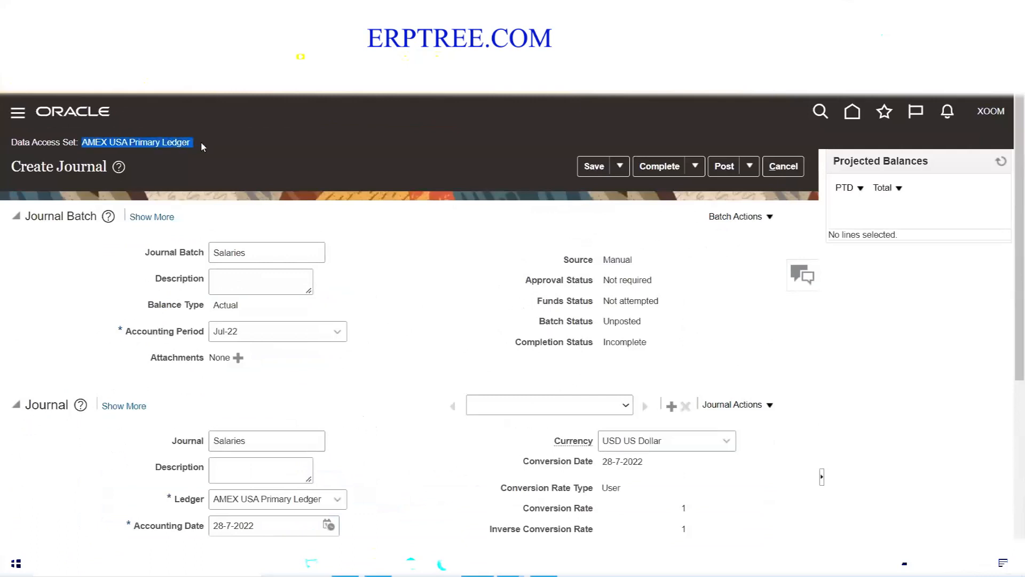
scroll(220, 144, "down", 5)
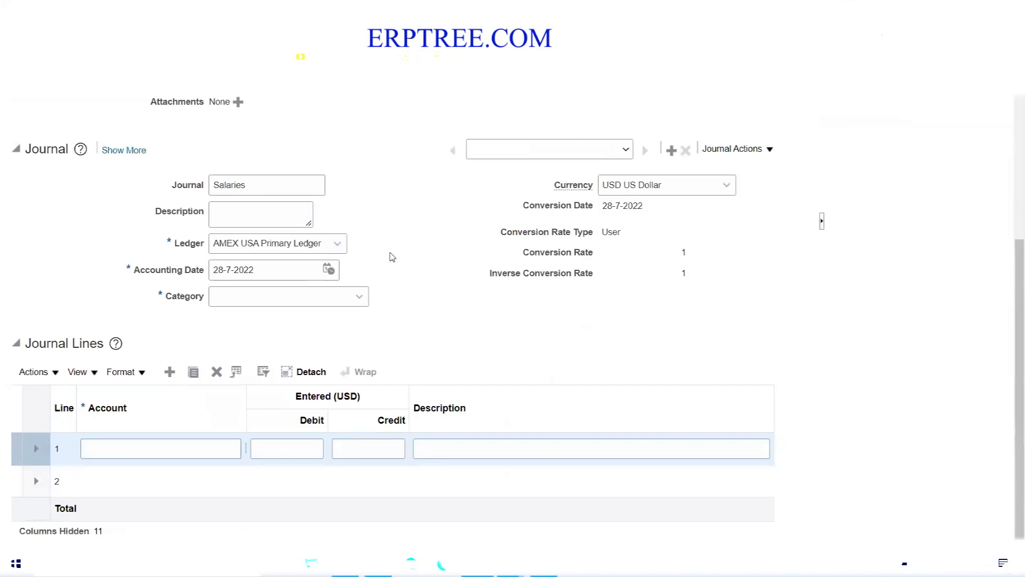
scroll(386, 251, "up", 3)
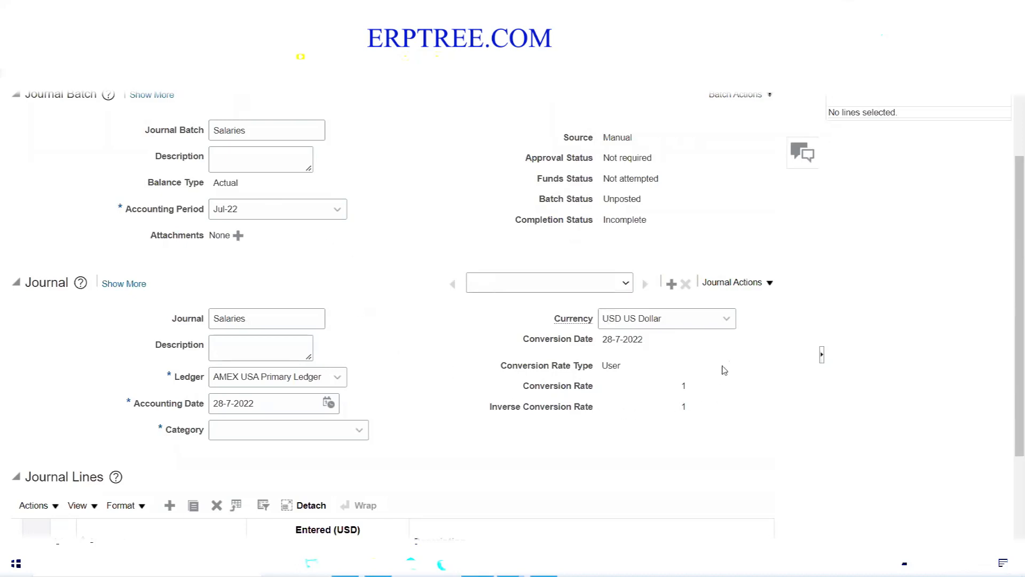
Step: Browse the available currencies and set the journal's currency to INR Indian Rupee
left_click(728, 320)
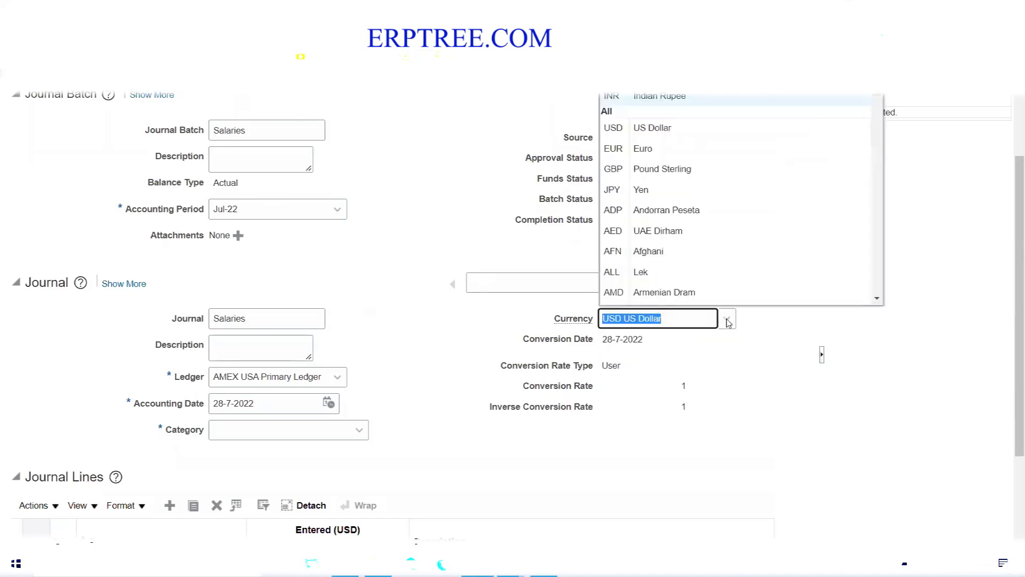
scroll(671, 148, "down", 5)
scroll(675, 161, "down", 15)
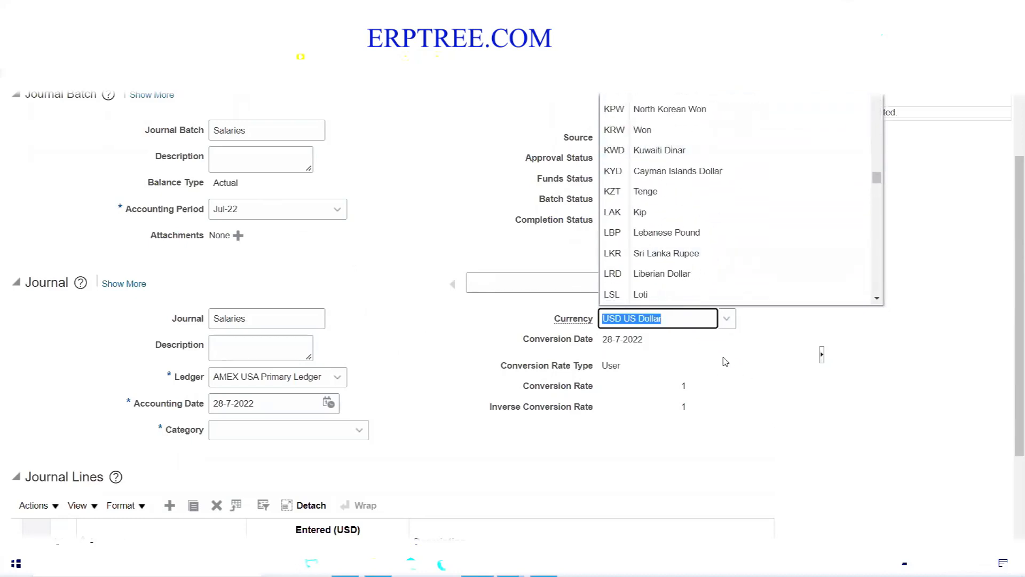
scroll(694, 243, "up", 3)
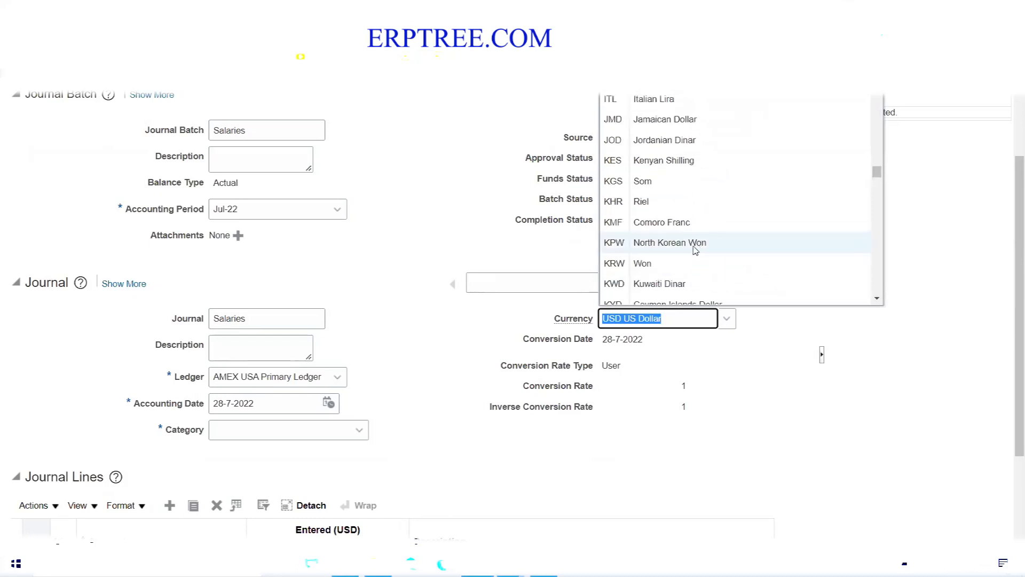
scroll(695, 250, "up", 3)
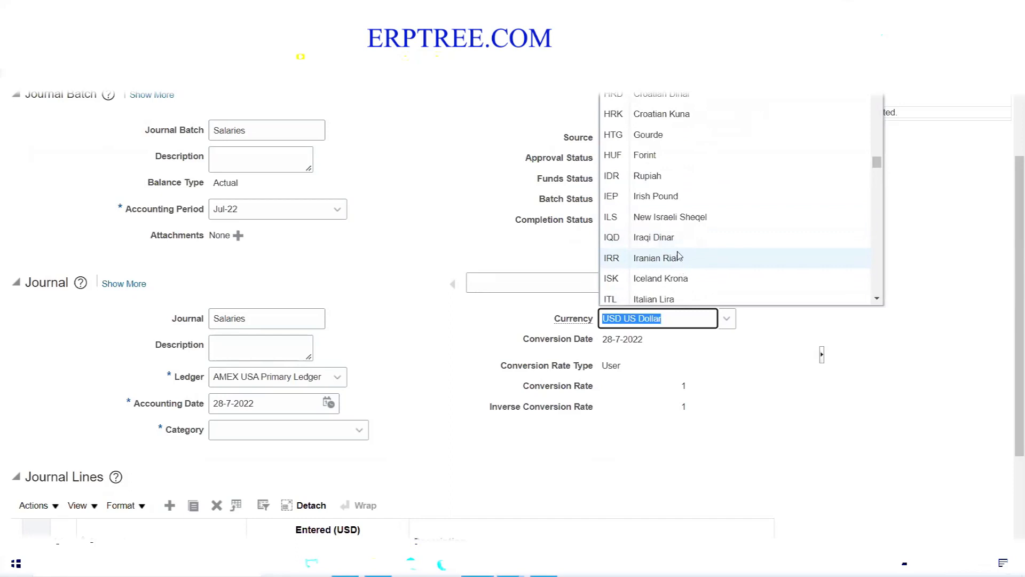
scroll(680, 262, "down", 3)
scroll(678, 255, "down", 3)
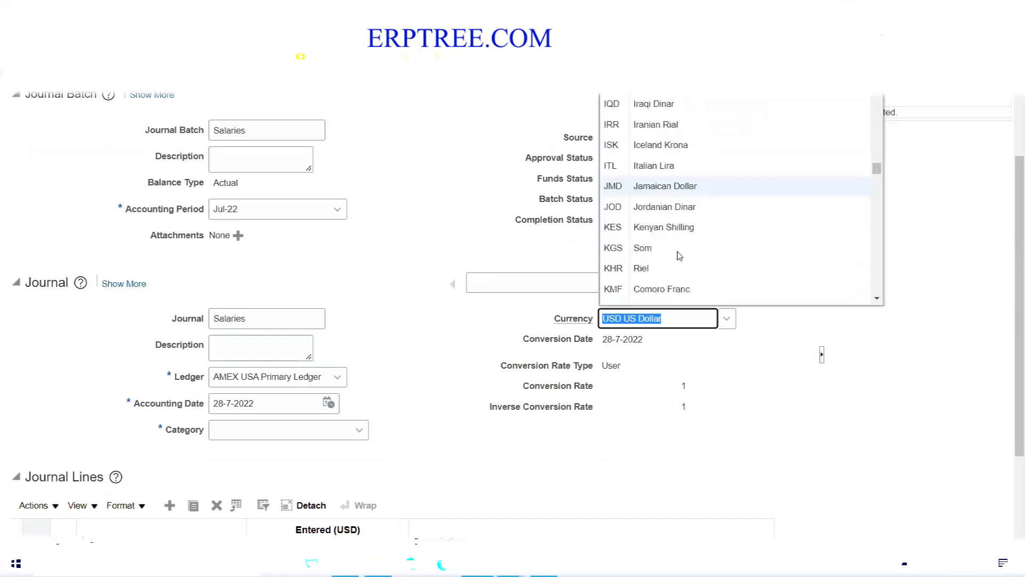
scroll(678, 255, "up", 15)
scroll(679, 256, "up", 3)
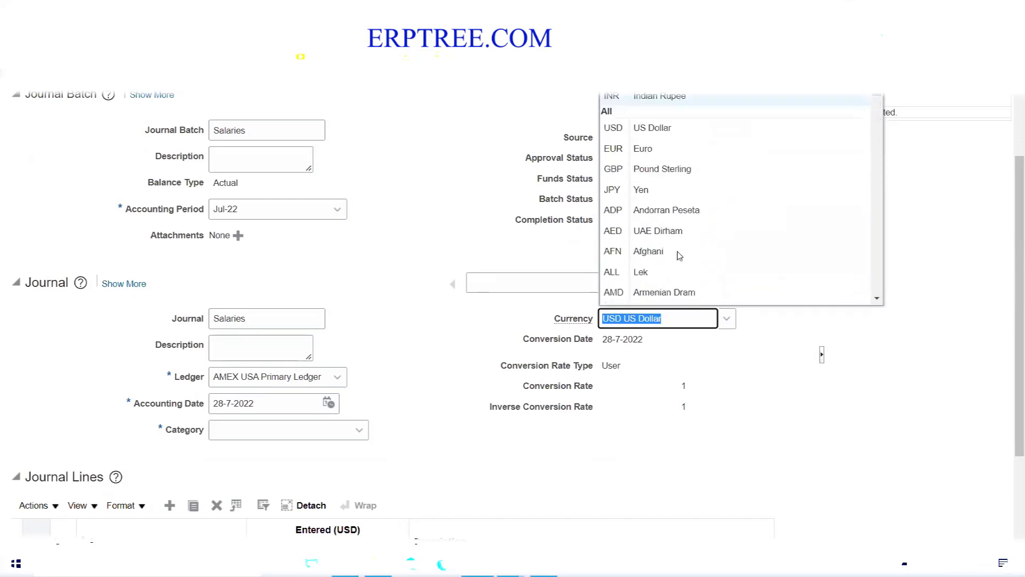
left_click(657, 96)
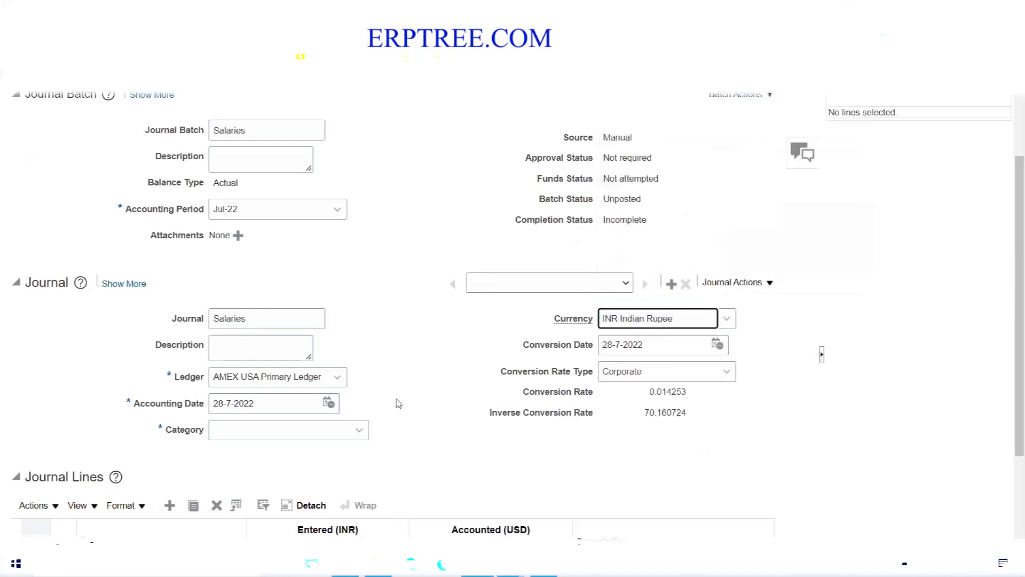
Step: Set the journal's currency back to USD US Dollar
left_click(729, 320)
left_click(666, 127)
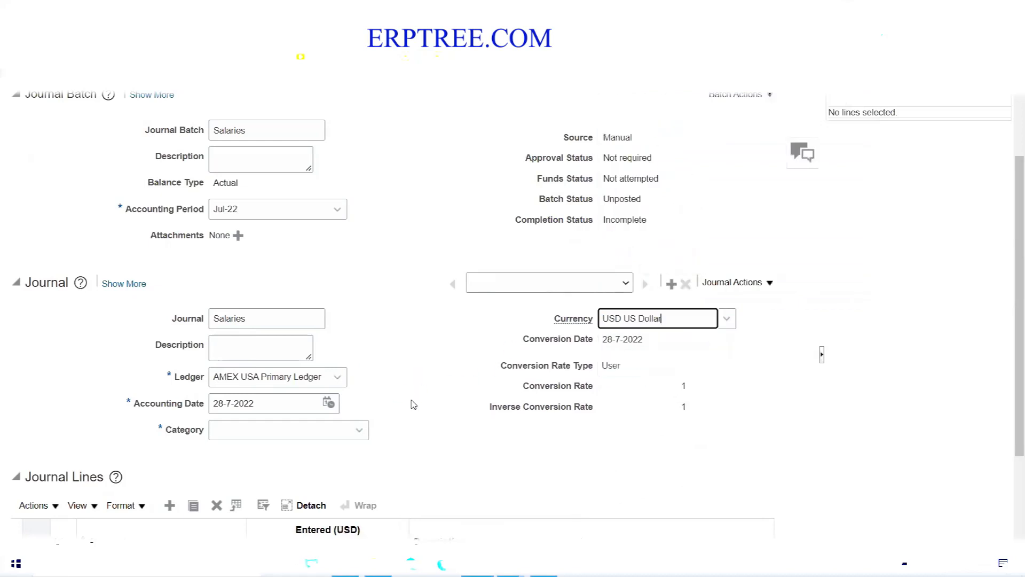
left_click(420, 443)
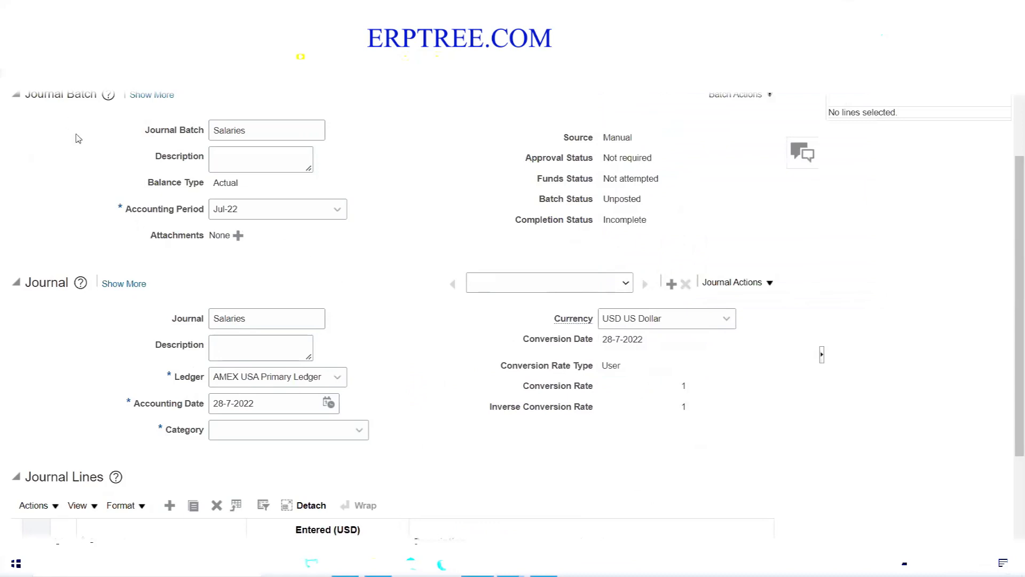
Step: Highlight the Source label and its Manual value in the Journal Batch section
scroll(176, 257, "up", 3)
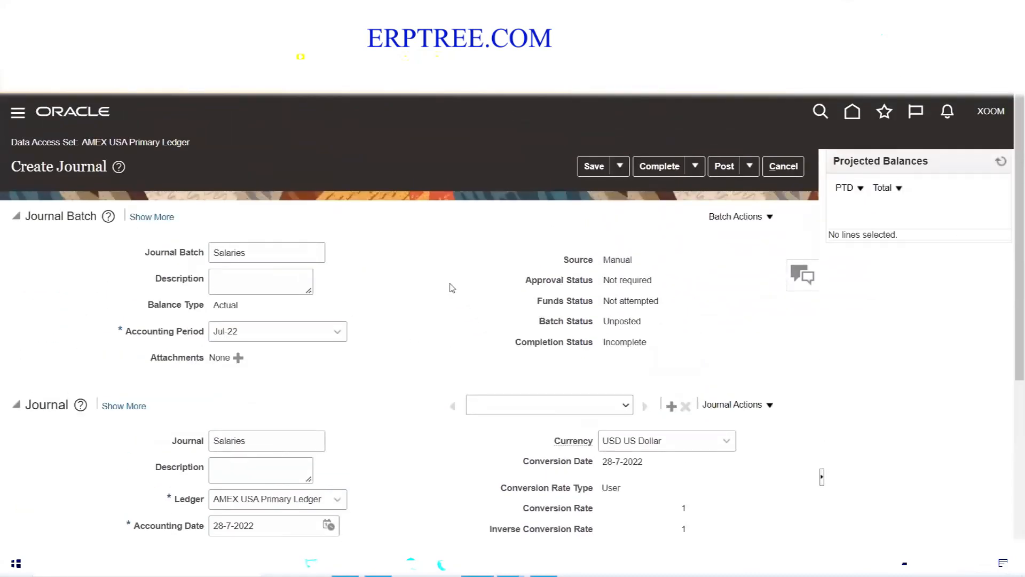
scroll(450, 270, "down", 2)
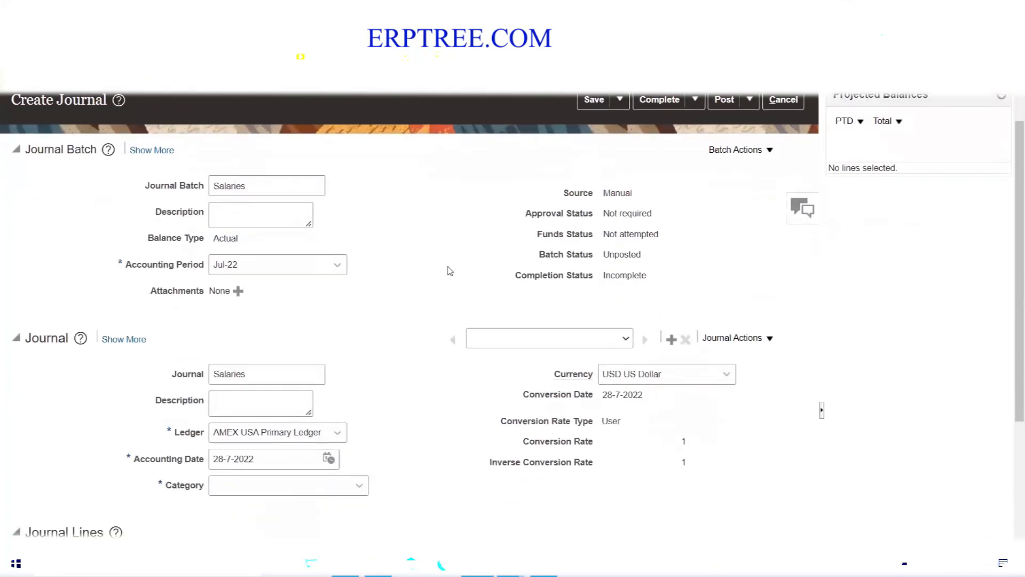
double_click(609, 194)
double_click(586, 197)
double_click(612, 196)
double_click(585, 196)
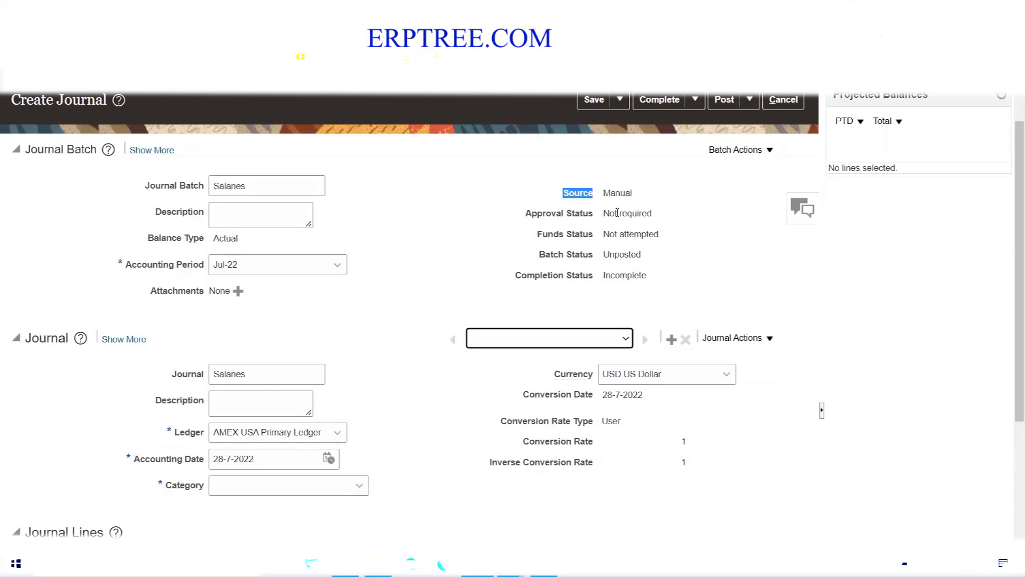
double_click(617, 196)
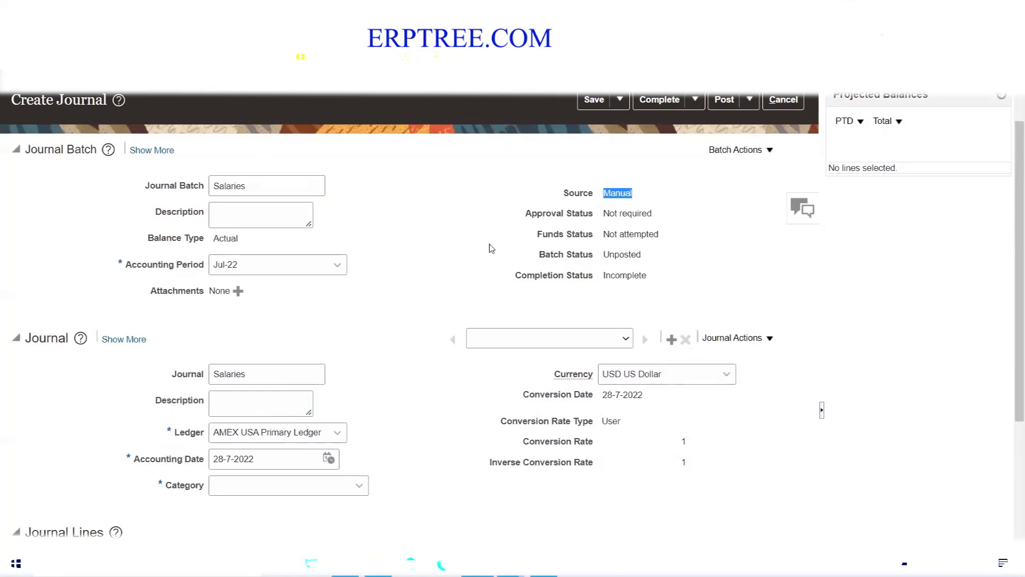
Step: Search the journal categories for "sala" and "adj", and set the journal's category to Adjustment
scroll(492, 249, "down", 3)
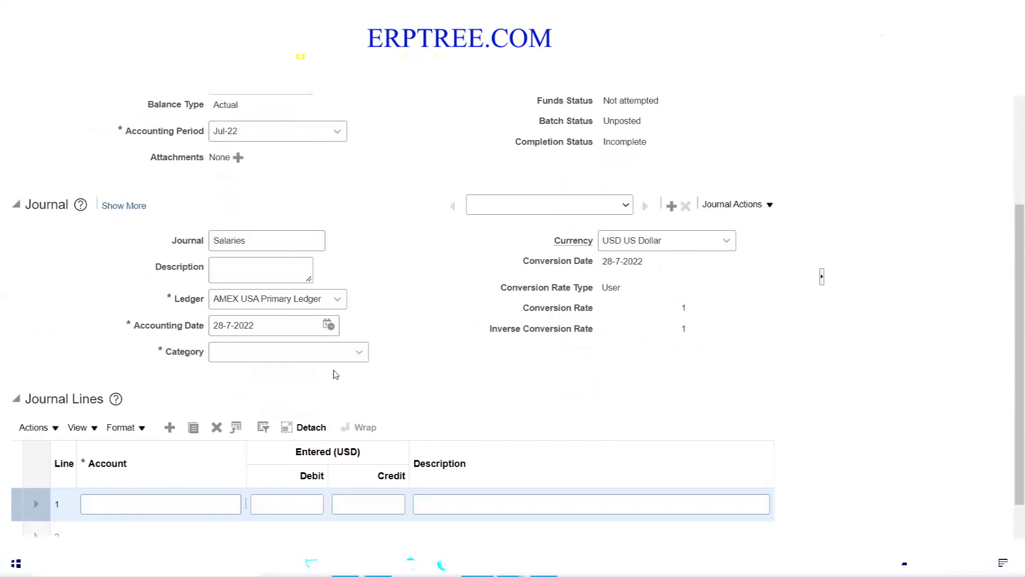
left_click(359, 352)
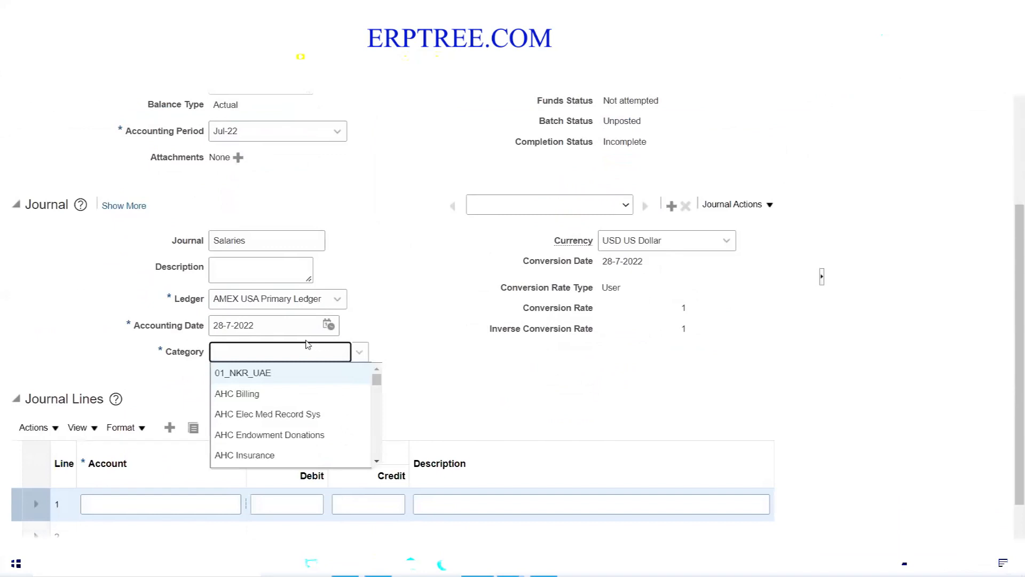
type("sala")
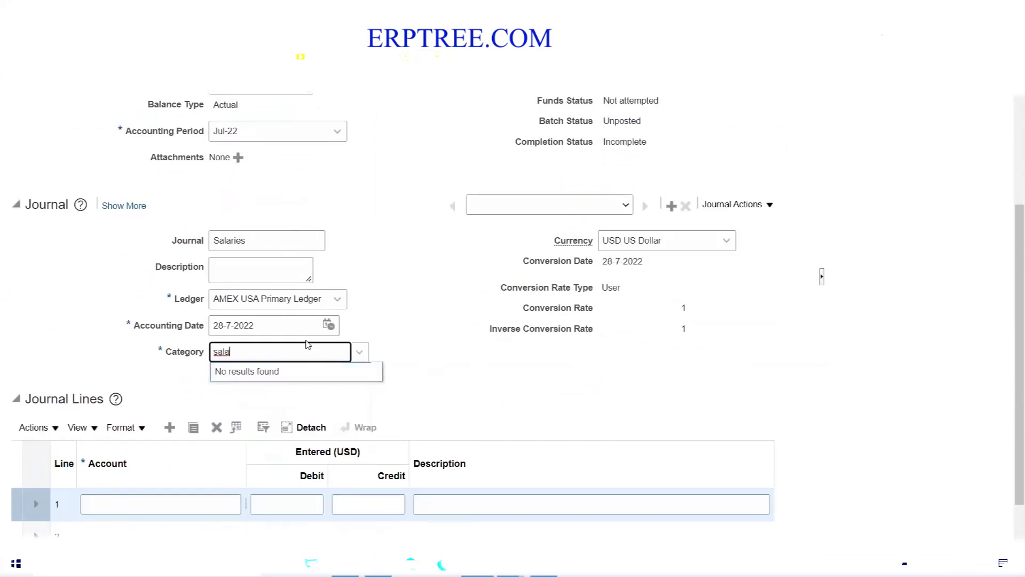
key("BackSpace")
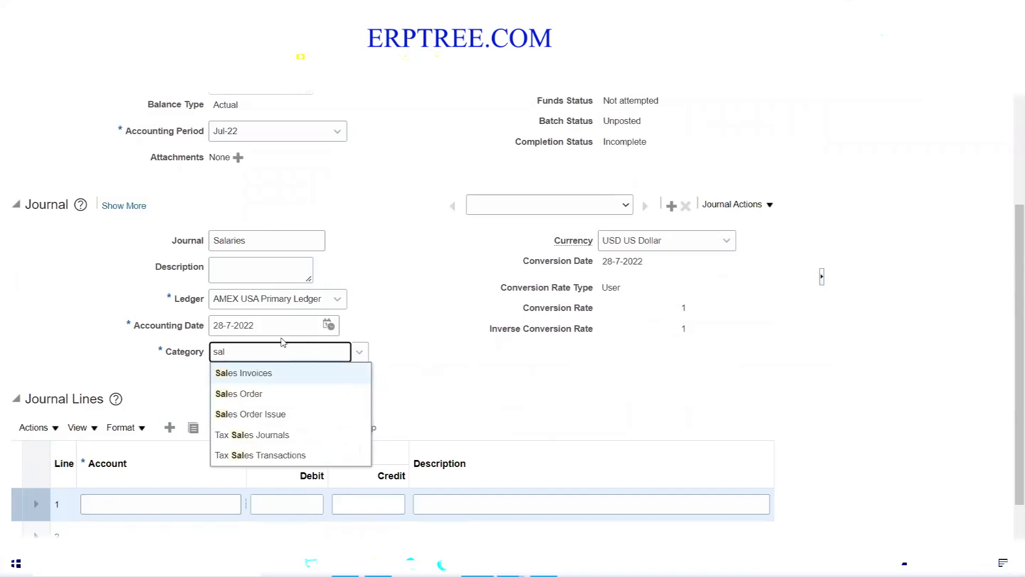
key("BackSpace")
key("BackSpace")
type("adj")
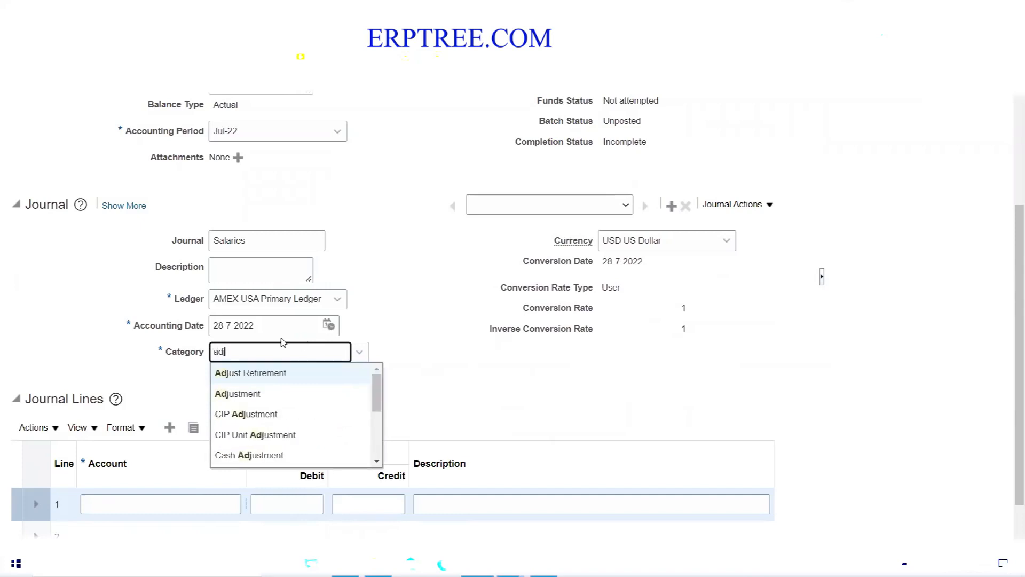
left_click(268, 393)
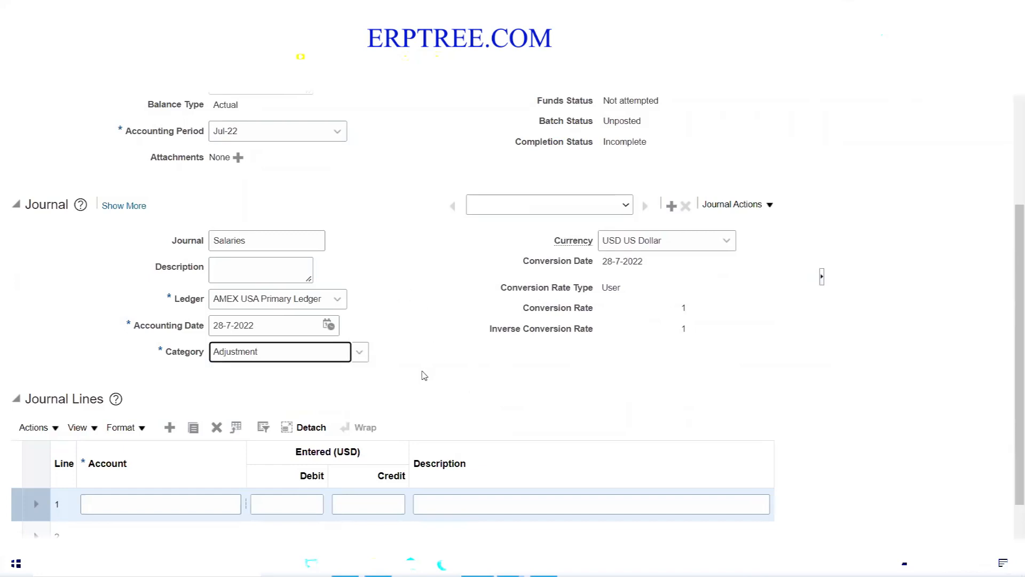
left_click(451, 409)
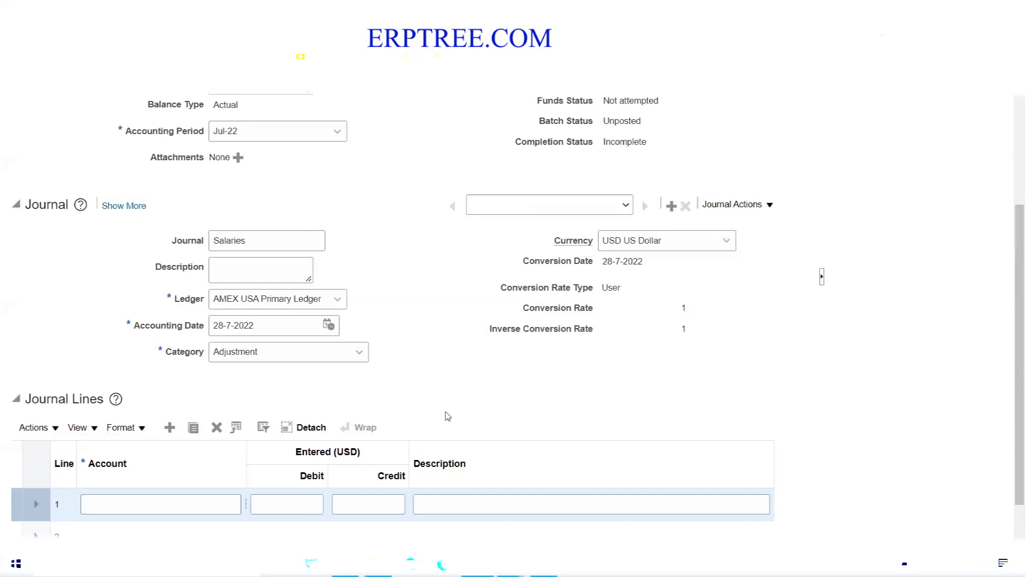
Step: Switch to the Excel notes and highlight the primary ledger's 3 C's: Calendar, Currency and Chart of Accounts (COA)
scroll(446, 415, "up", 1)
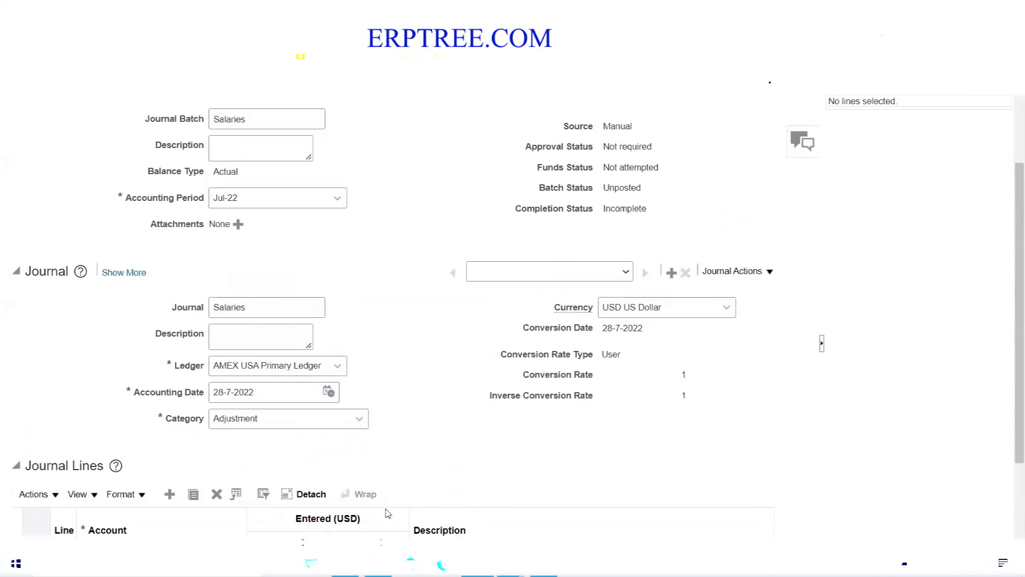
key("alt+Tab")
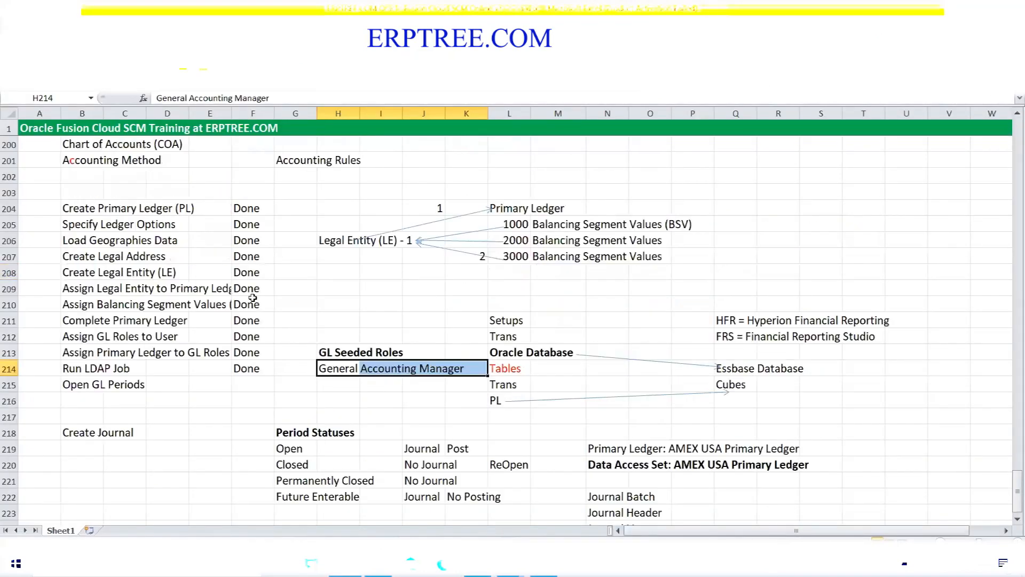
scroll(253, 298, "up", 4)
left_click(199, 227)
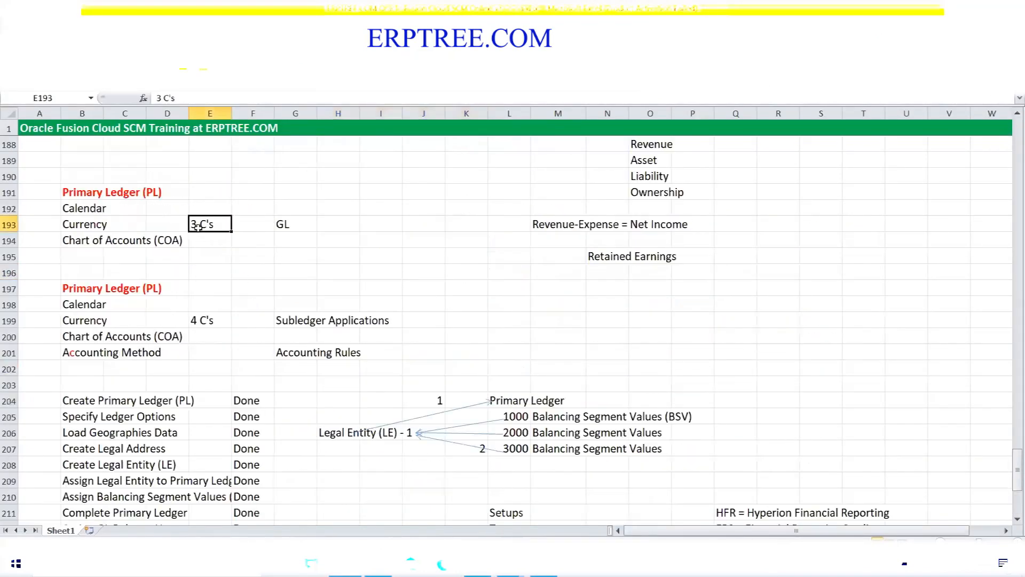
left_click(69, 210)
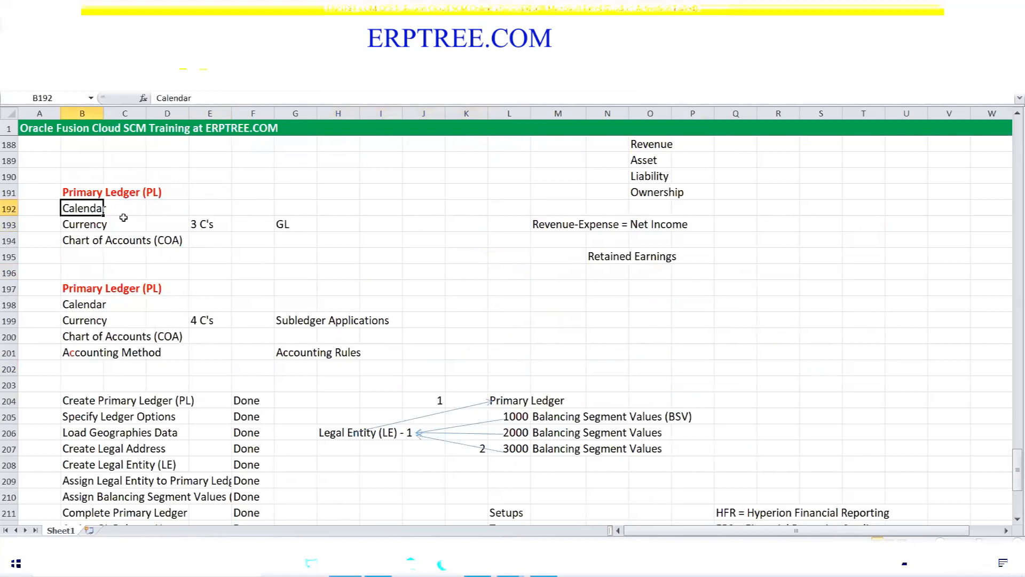
left_click(99, 226)
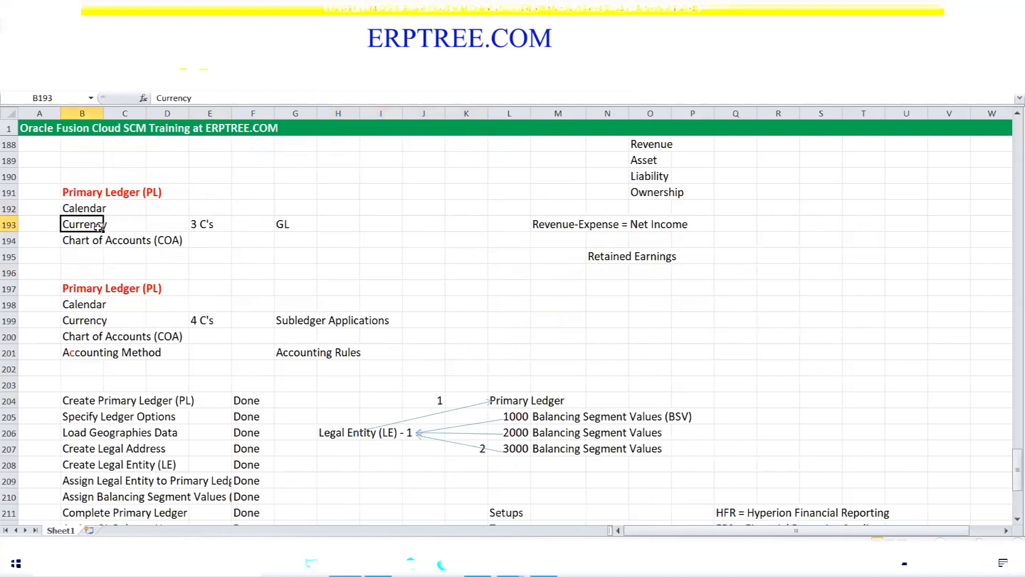
left_click_drag(75, 242, 168, 241)
Step: Return to the Oracle journal, highlight the Journal Lines heading and widen the Account column of the lines table
key("alt+Tab")
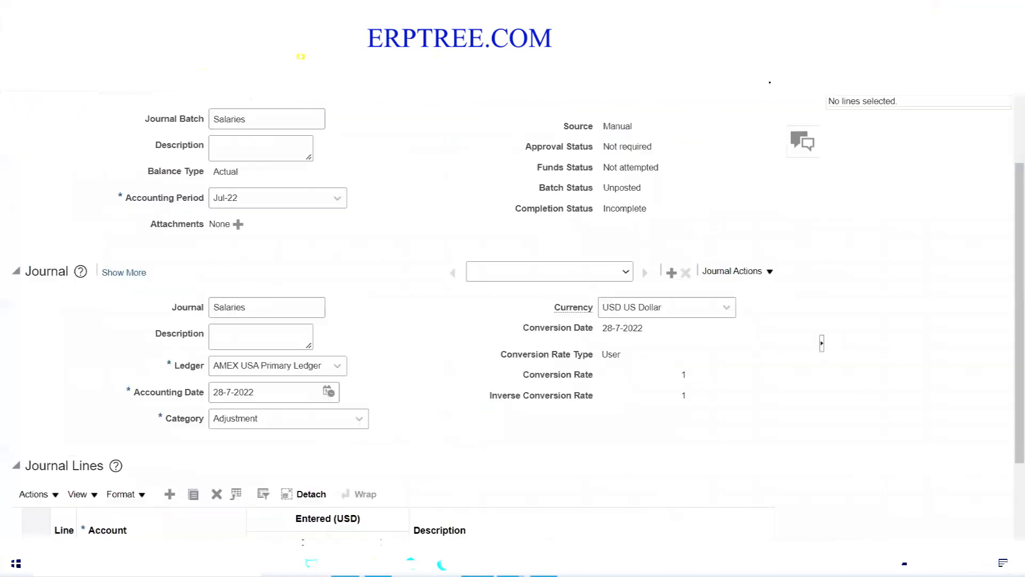
scroll(386, 267, "down", 2)
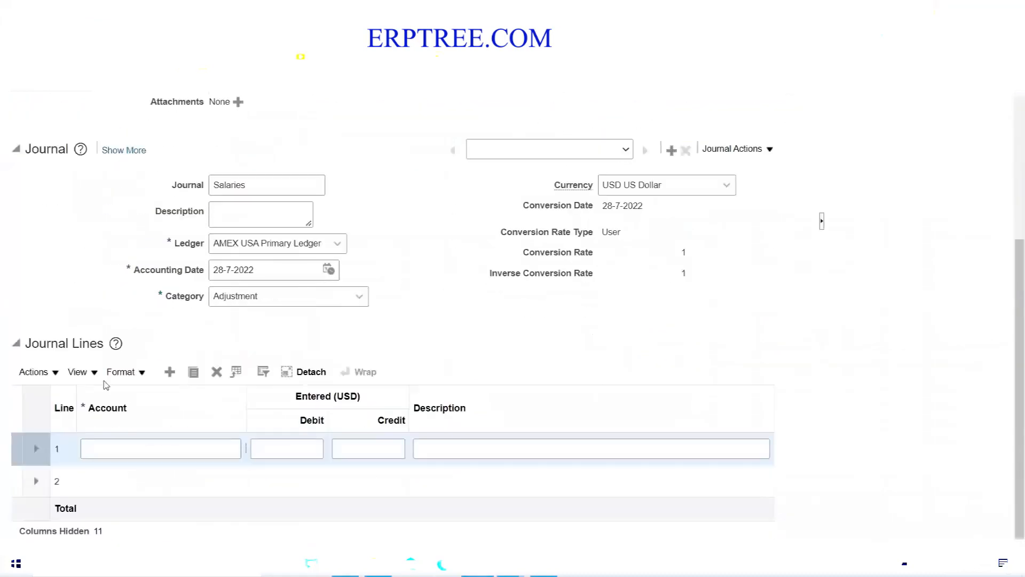
double_click(56, 342)
triple_click(57, 342)
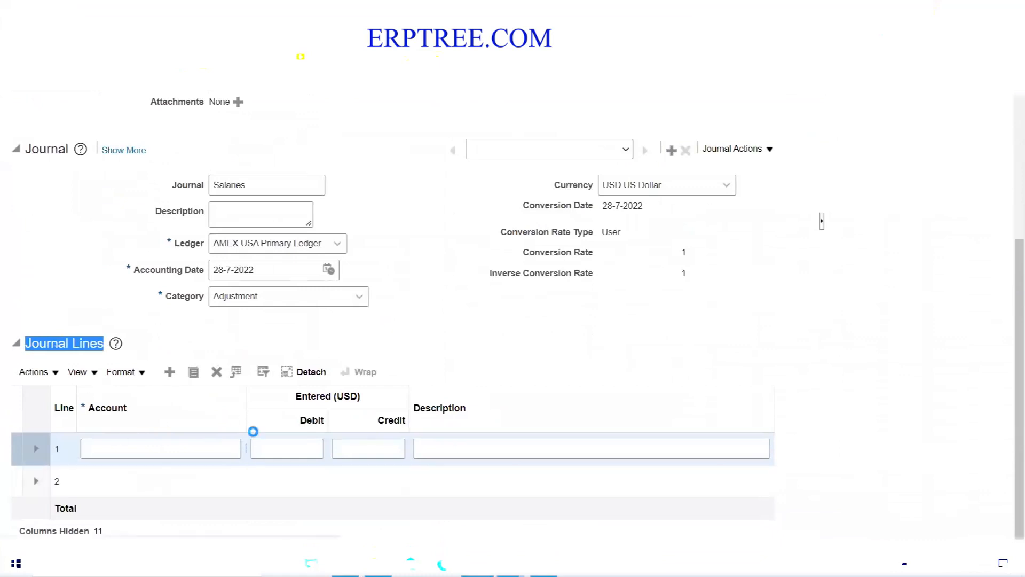
left_click_drag(245, 394, 259, 416)
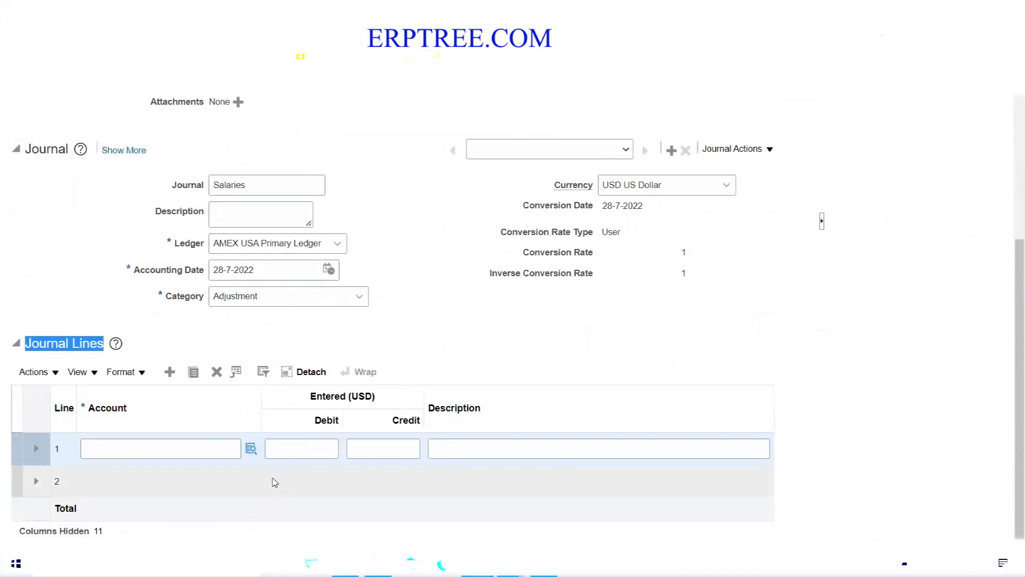
Step: Fill journal line 1 with company 1000 AMEX Financial Services, department 1000 Finance, account 11110 Salaries and a debit of 10,000
left_click(251, 450)
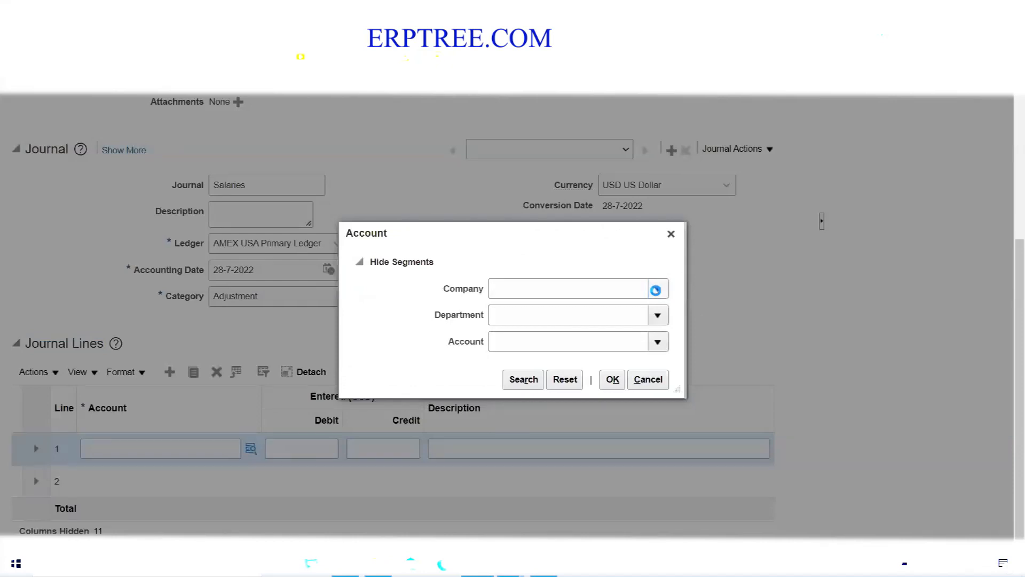
left_click(561, 322)
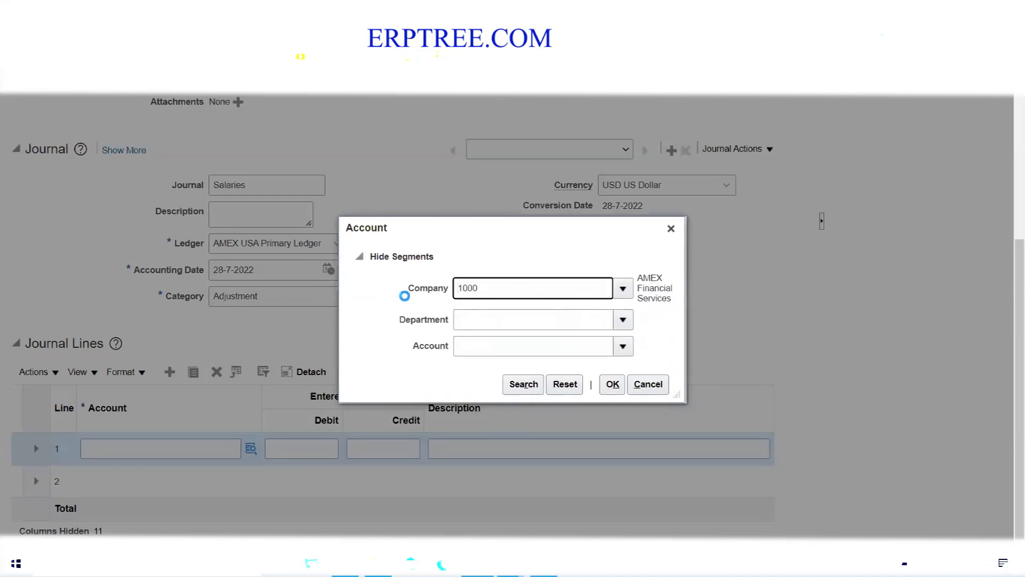
left_click(623, 319)
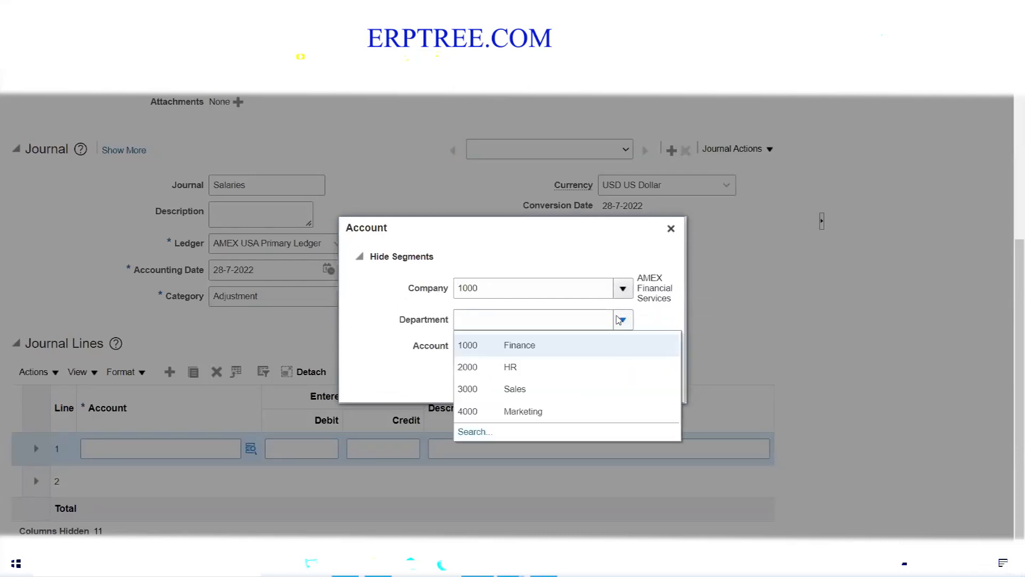
left_click(526, 346)
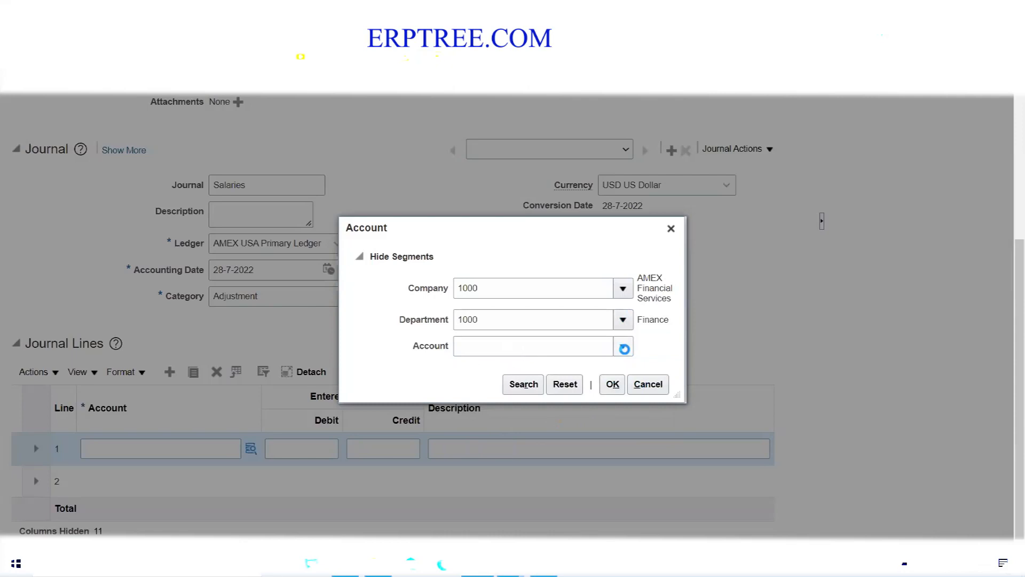
left_click(623, 347)
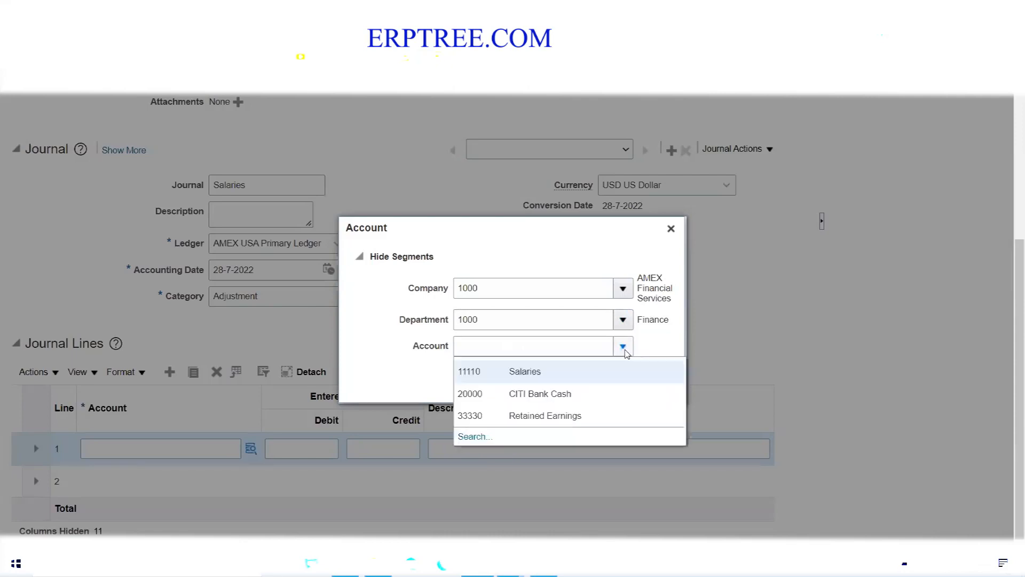
left_click(555, 371)
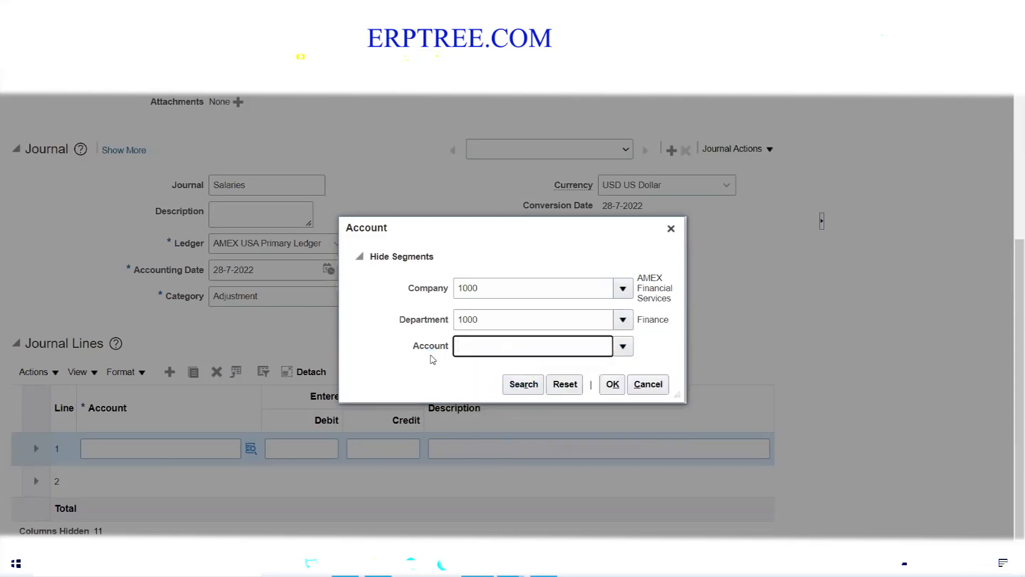
left_click(612, 384)
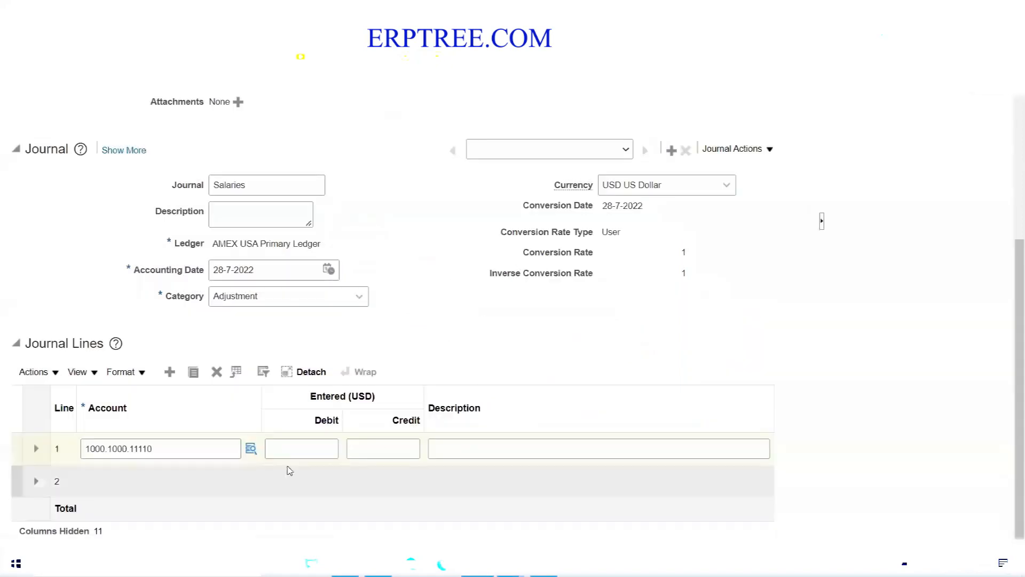
left_click(320, 448)
type("10000")
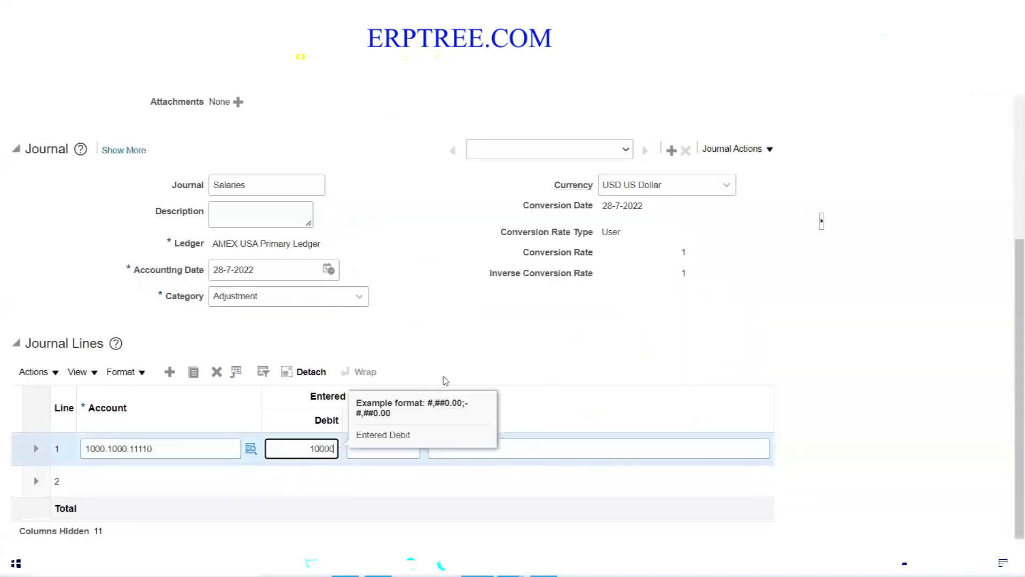
left_click(456, 342)
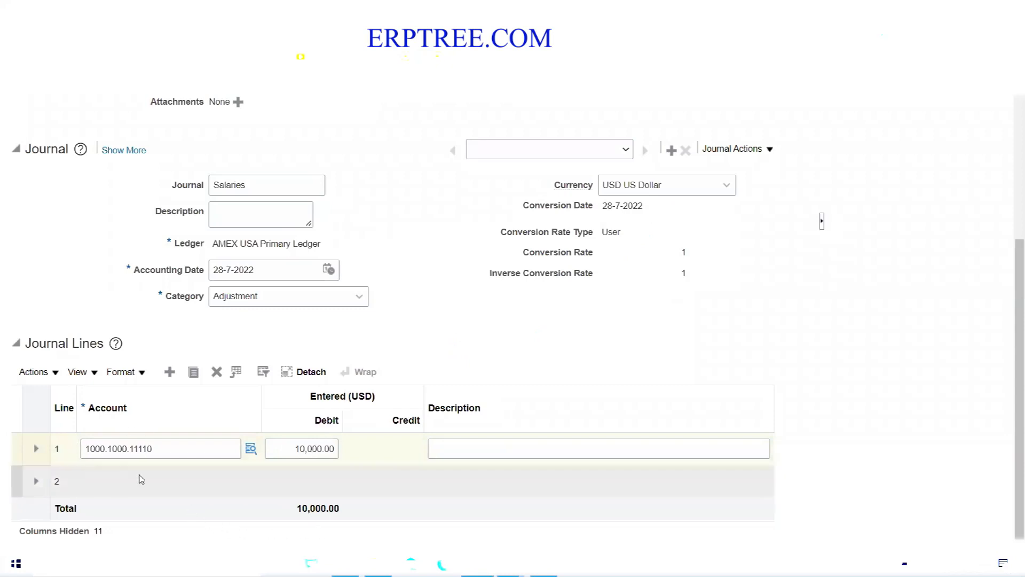
Step: Fill journal line 2 with company 2000 AMEX Consulting Services, department 1000 Finance, account 20000 CITI Bank Cash and a credit of 10,000
left_click(152, 481)
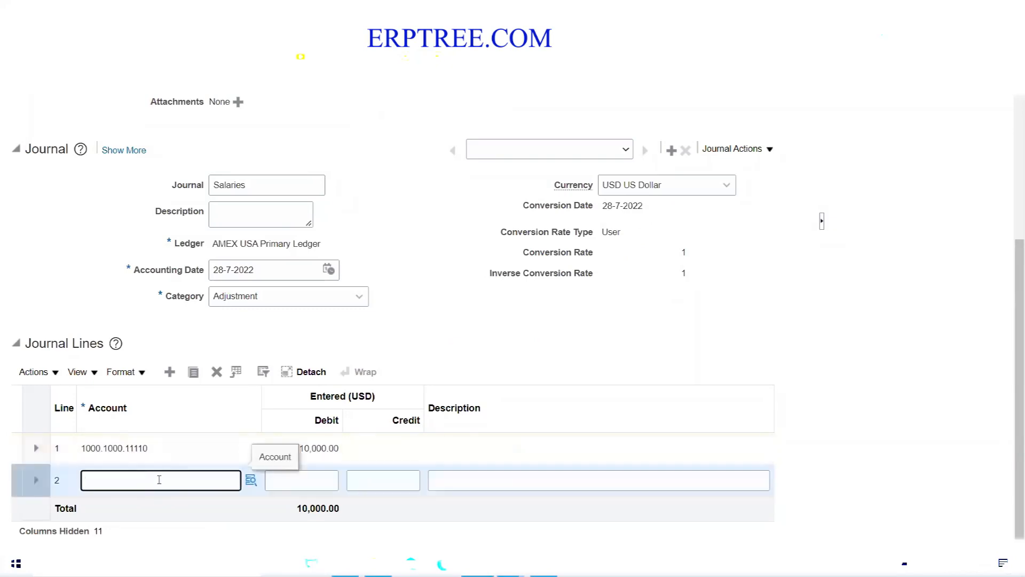
left_click(249, 483)
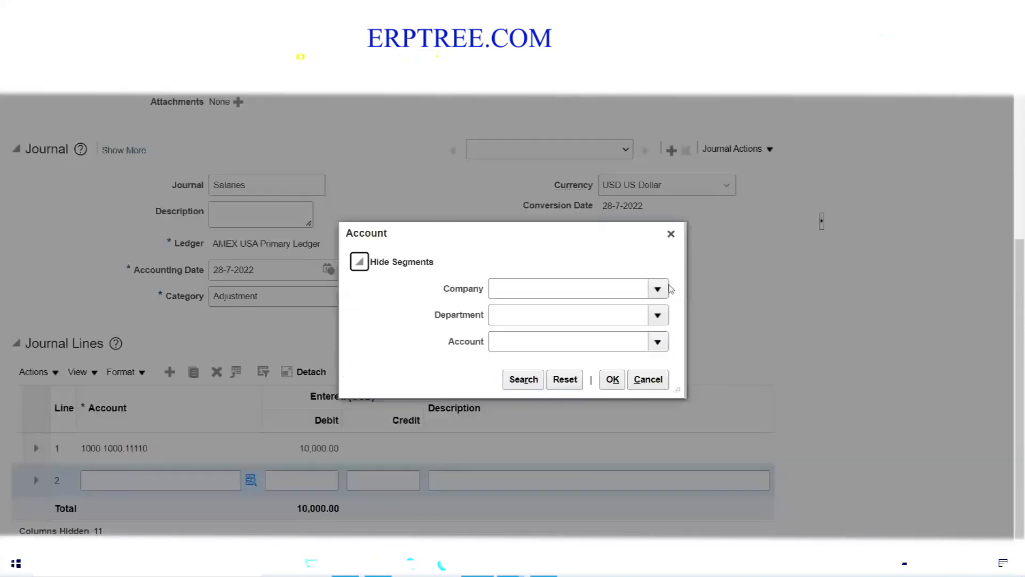
left_click(659, 289)
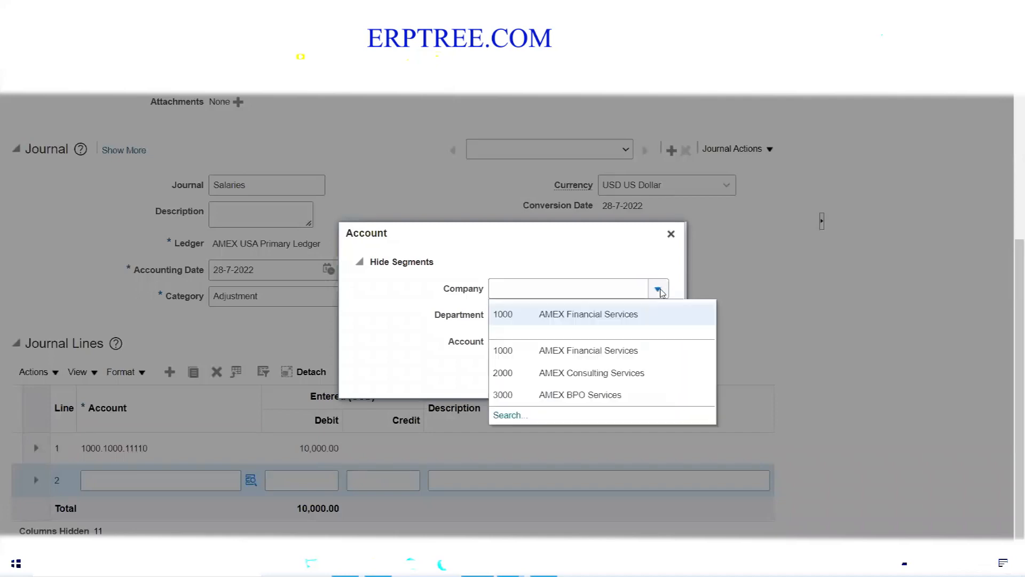
left_click(560, 371)
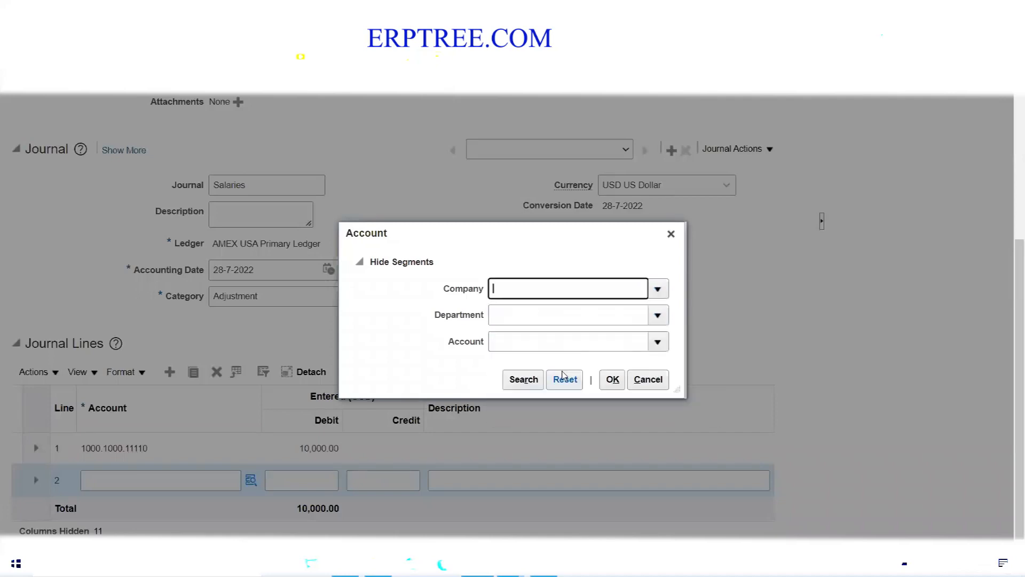
left_click(616, 319)
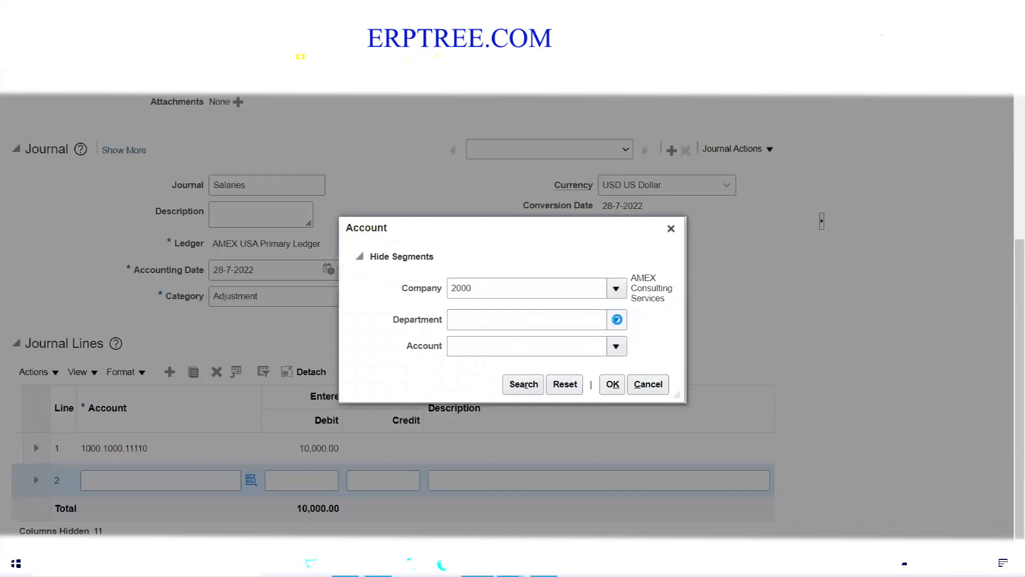
left_click(515, 344)
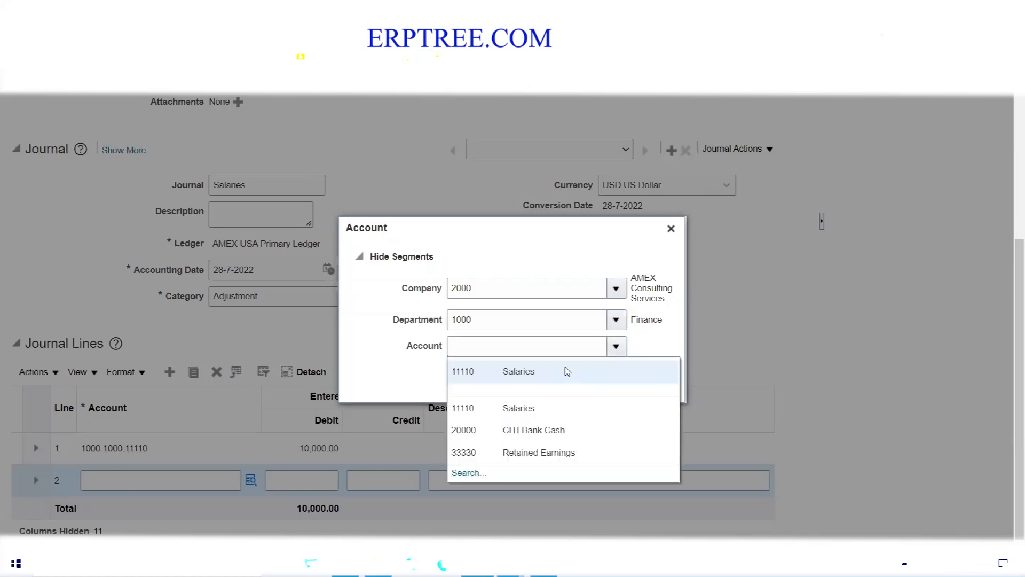
left_click(528, 431)
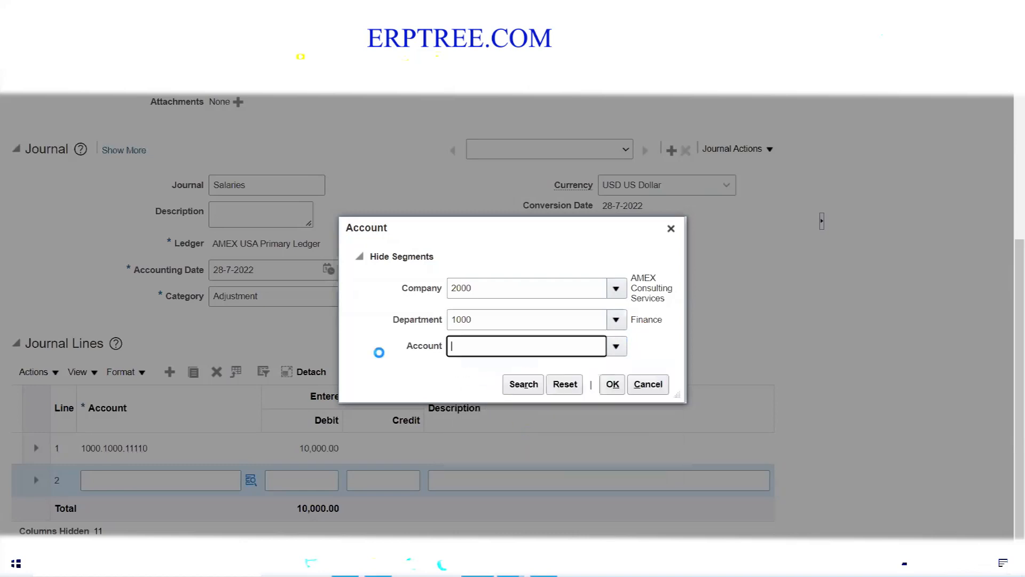
left_click(612, 384)
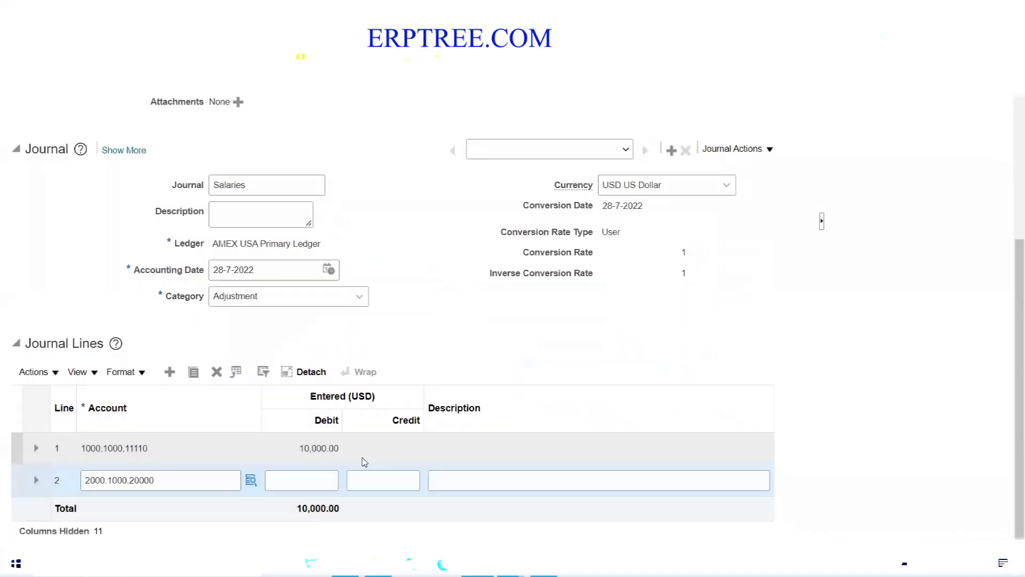
left_click(393, 476)
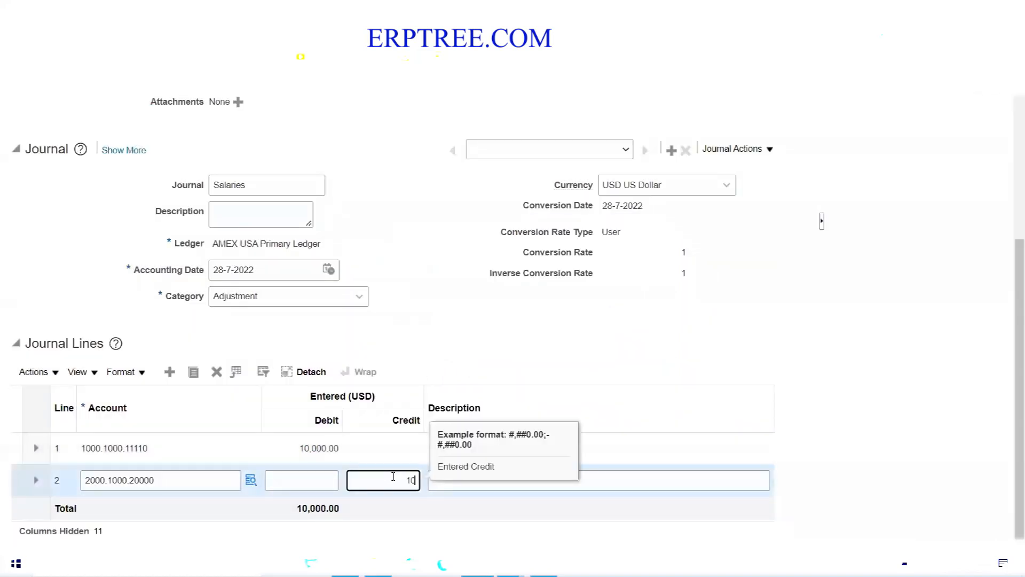
left_click(506, 324)
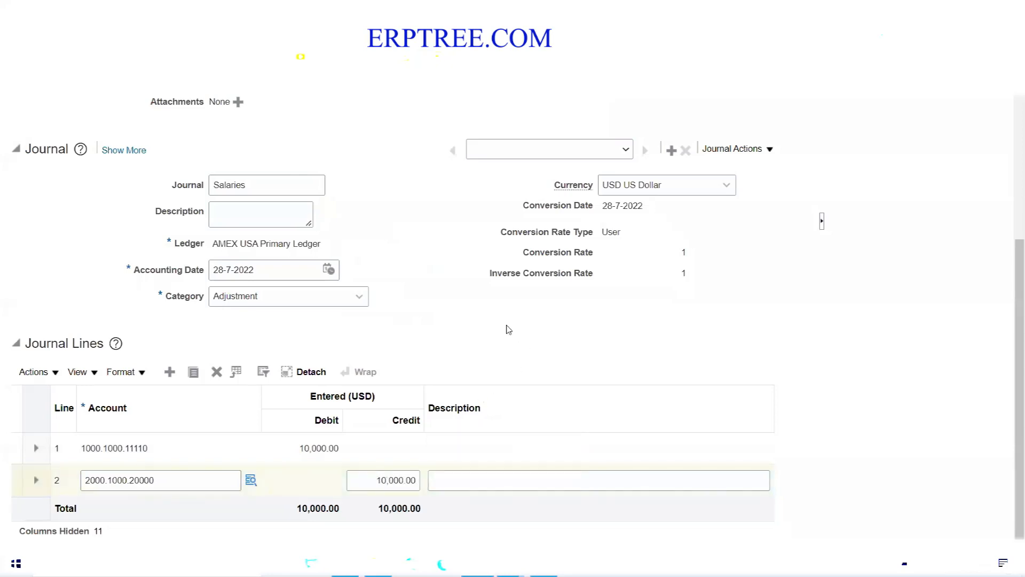
Step: Review the entered journal lines and save the Salaries journal
scroll(486, 359, "up", 4)
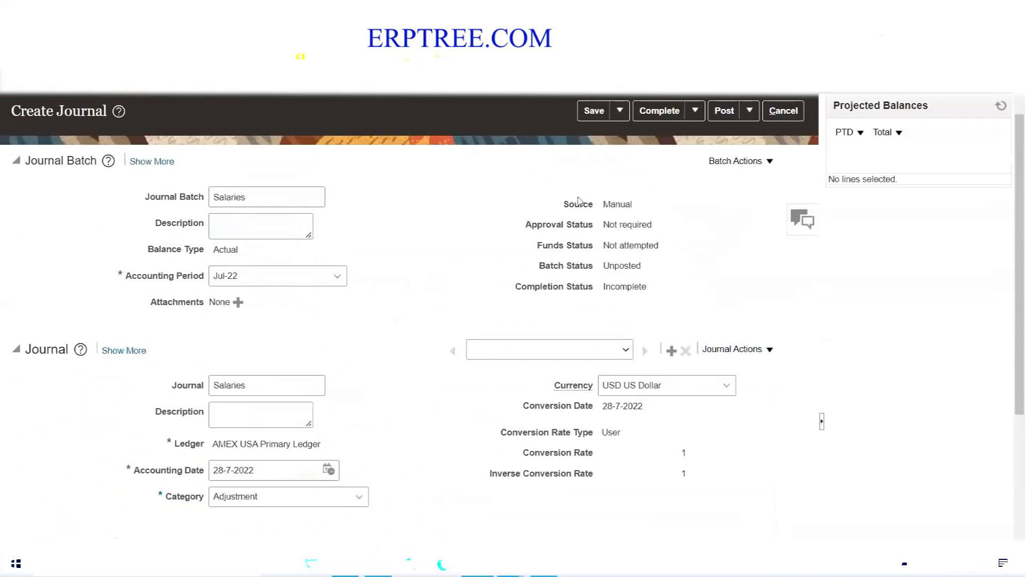
left_click(587, 117)
scroll(430, 246, "down", 4)
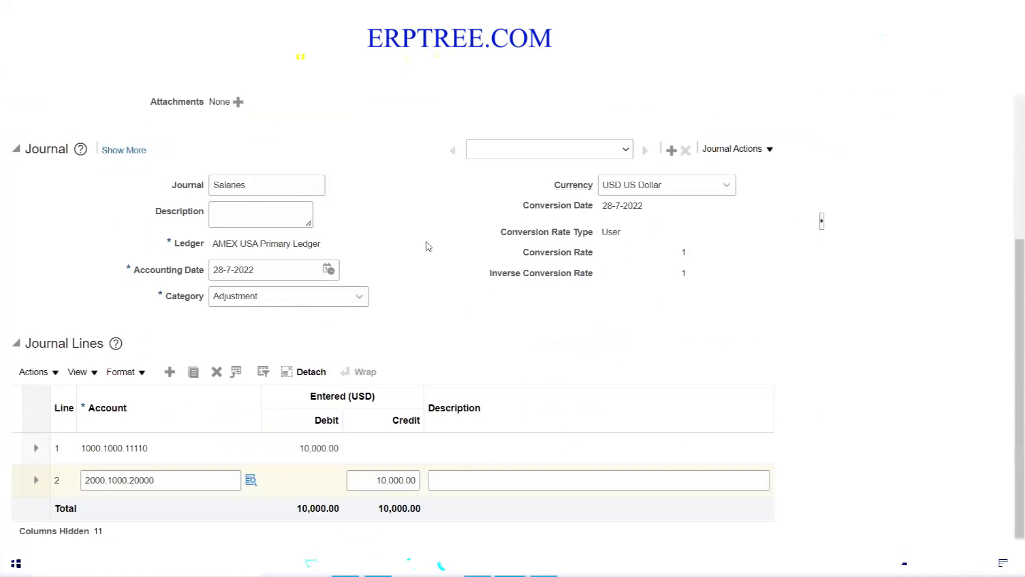
scroll(429, 246, "up", 5)
left_click(585, 170)
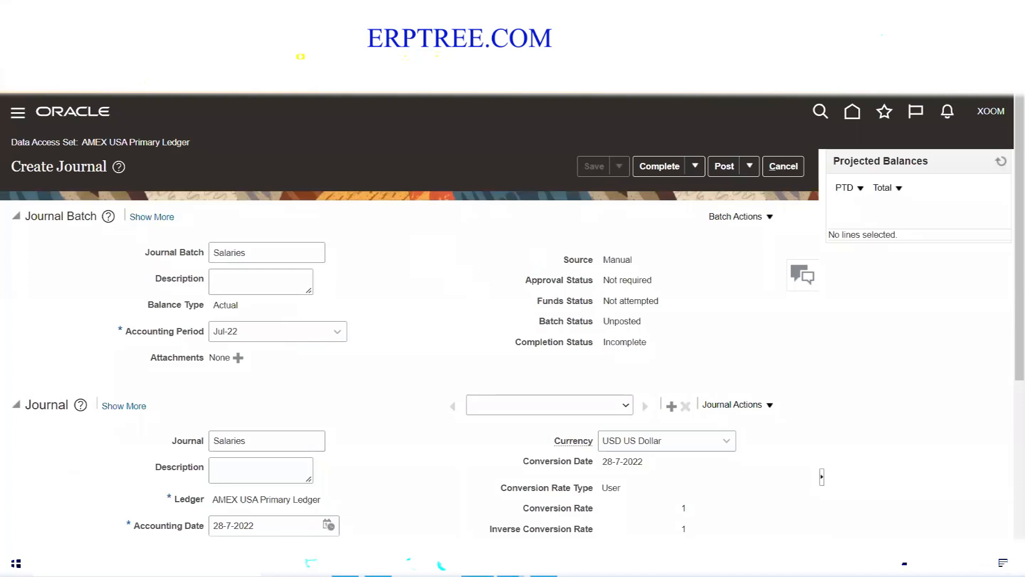
Step: Complete the saved Salaries journal batch
left_click(657, 167)
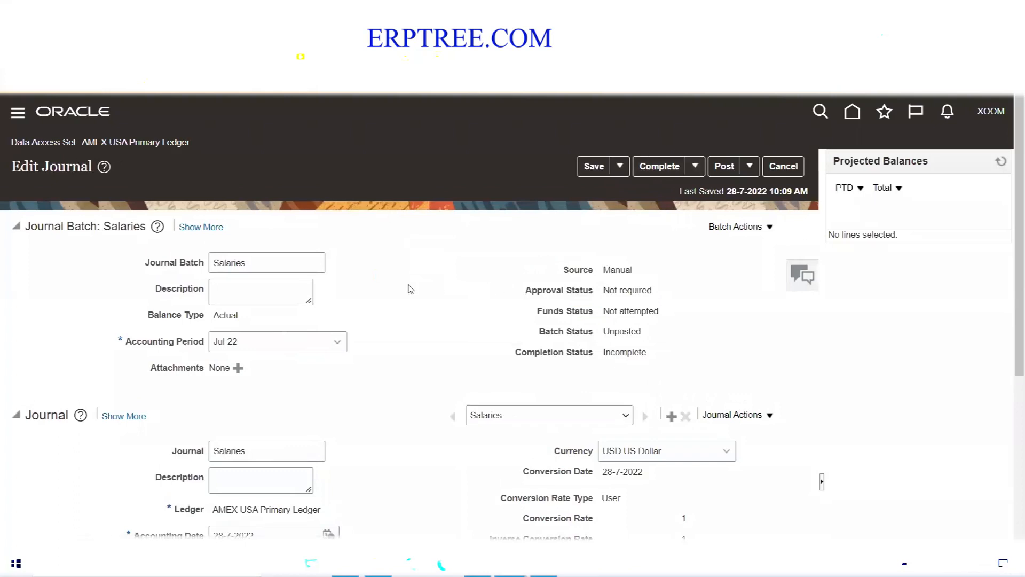
scroll(404, 283, "down", 3)
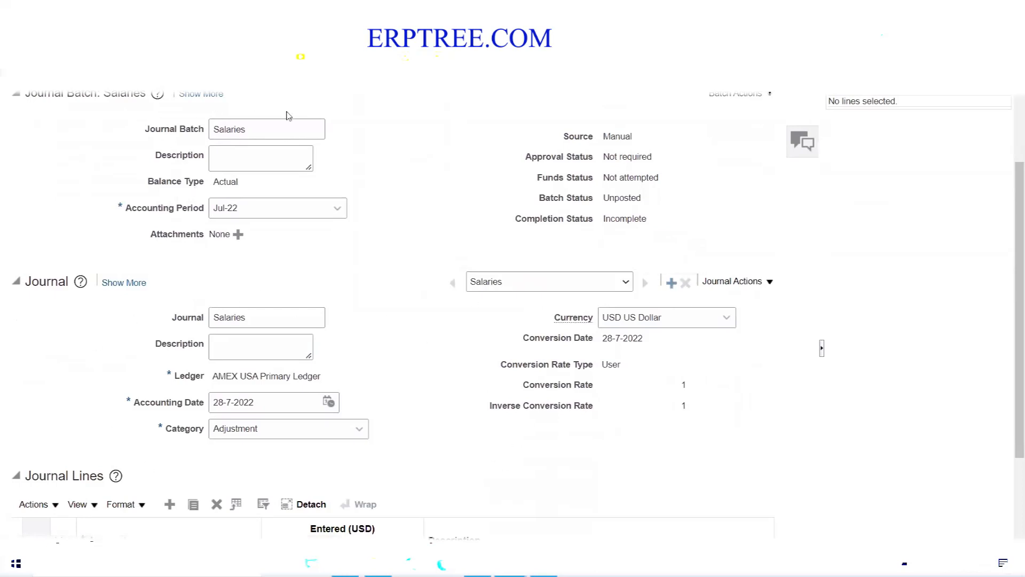
scroll(373, 259, "up", 3)
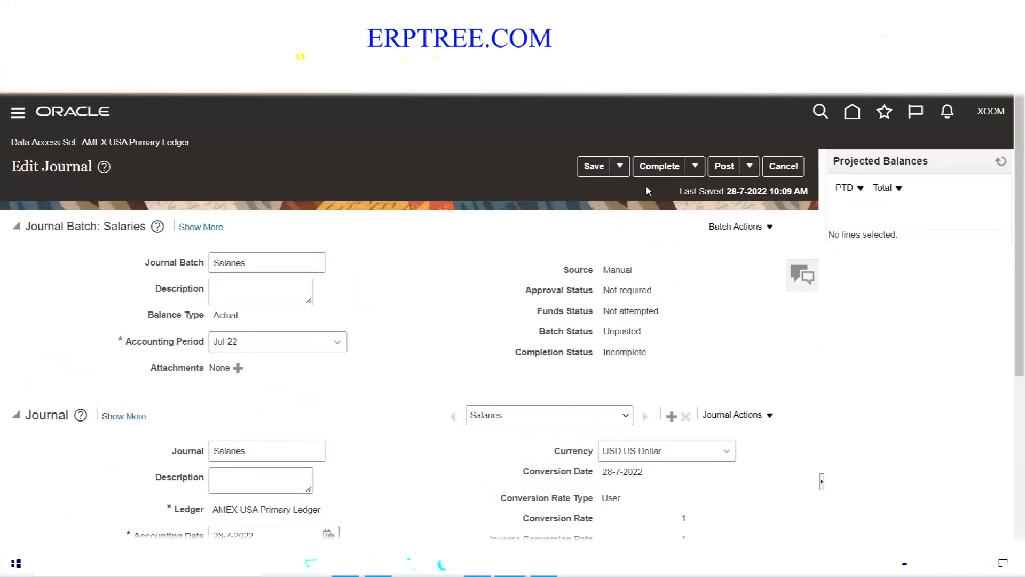
left_click(653, 167)
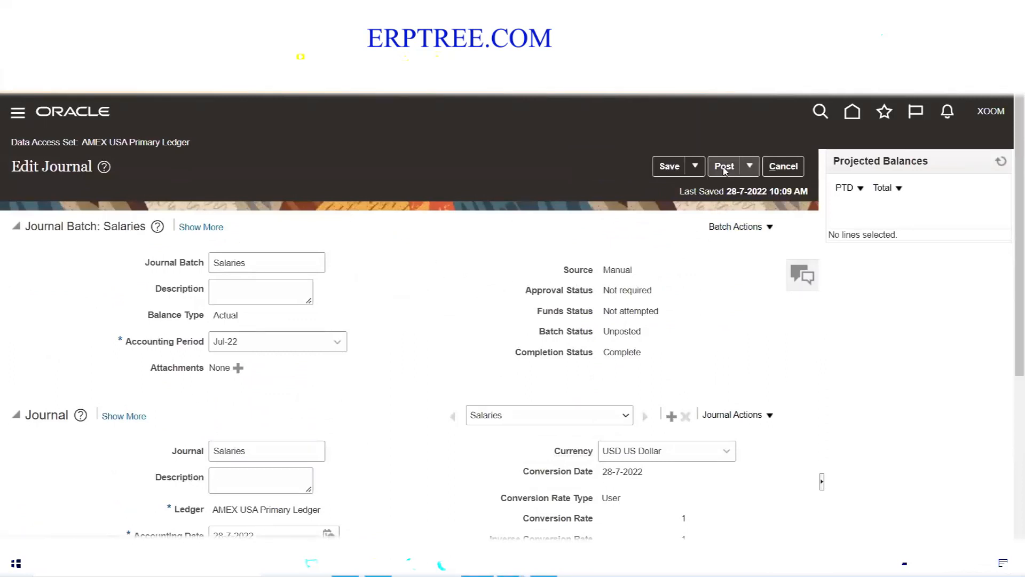
Step: Review the journal lines, post the completed Salaries journal batch, and acknowledge the submission confirmation
scroll(453, 300, "down", 5)
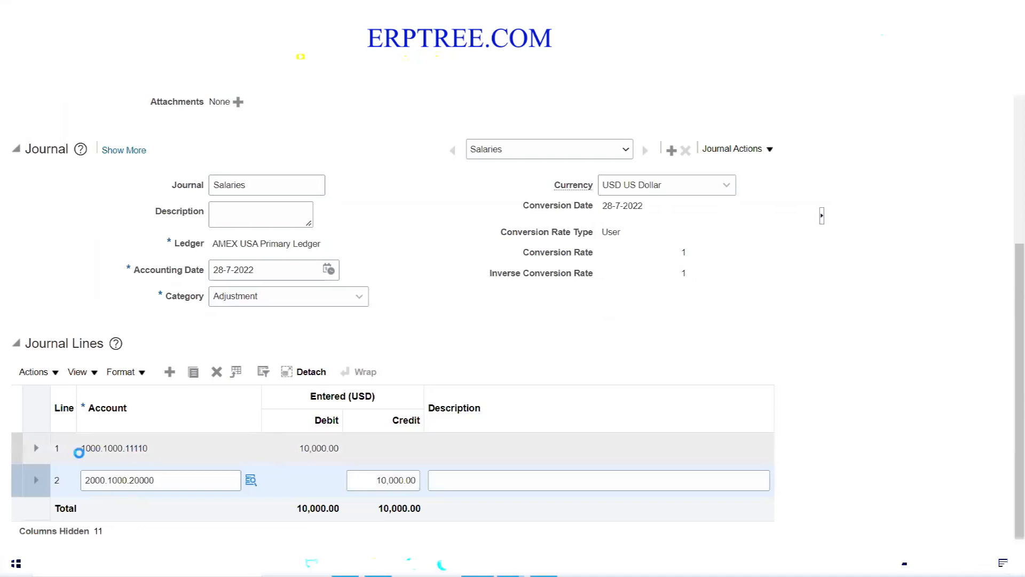
left_click(228, 507)
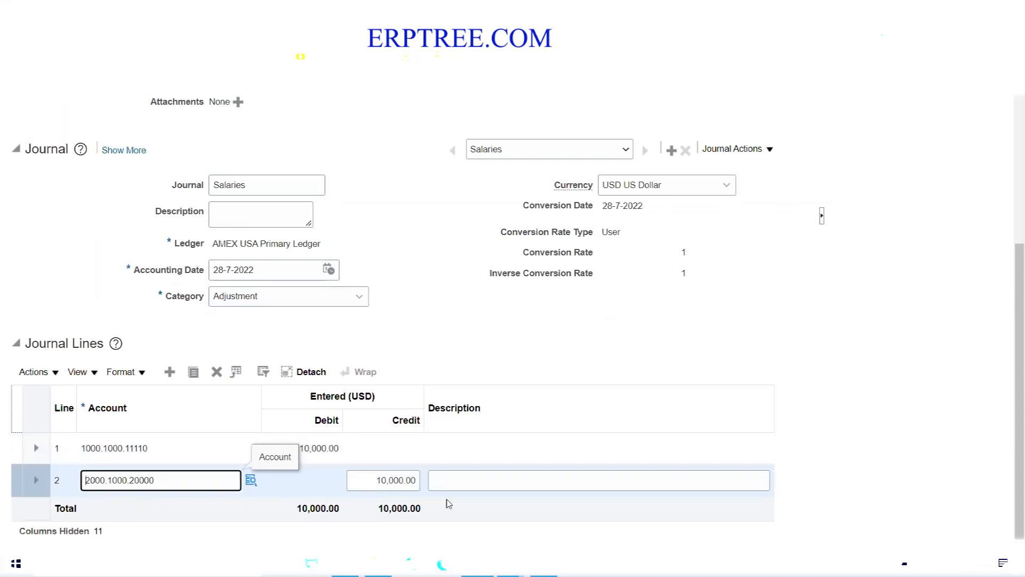
scroll(578, 434, "up", 4)
left_click(725, 101)
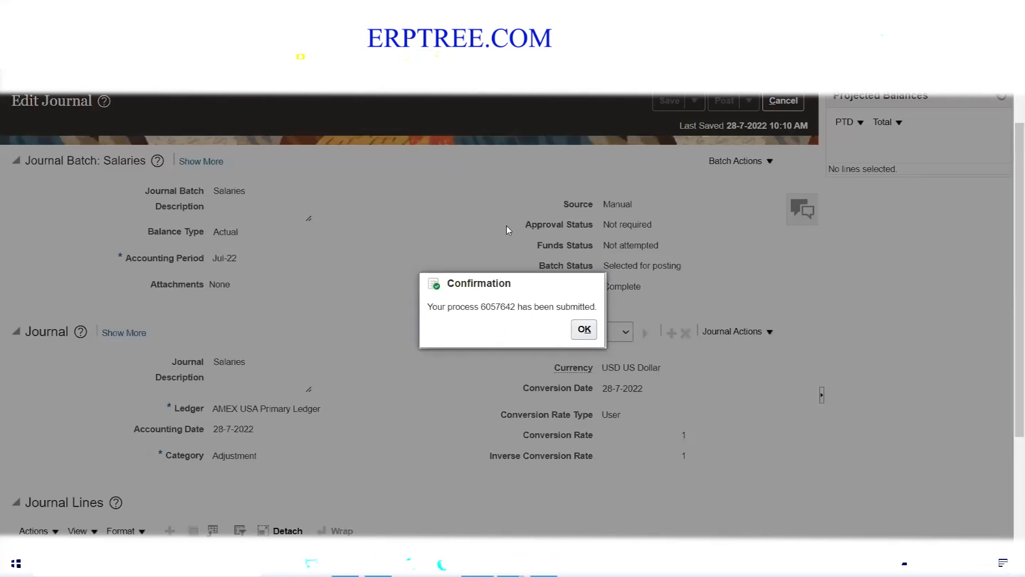
left_click(583, 329)
Step: Check the batch status of the submitted Salaries journal and read its full text
scroll(458, 241, "down", 1)
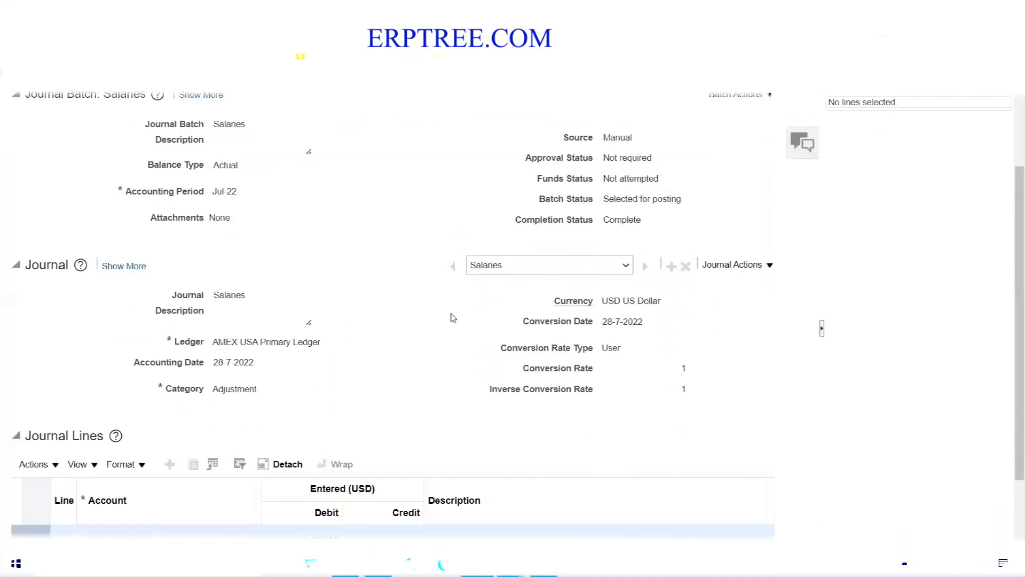
scroll(453, 318, "down", 1)
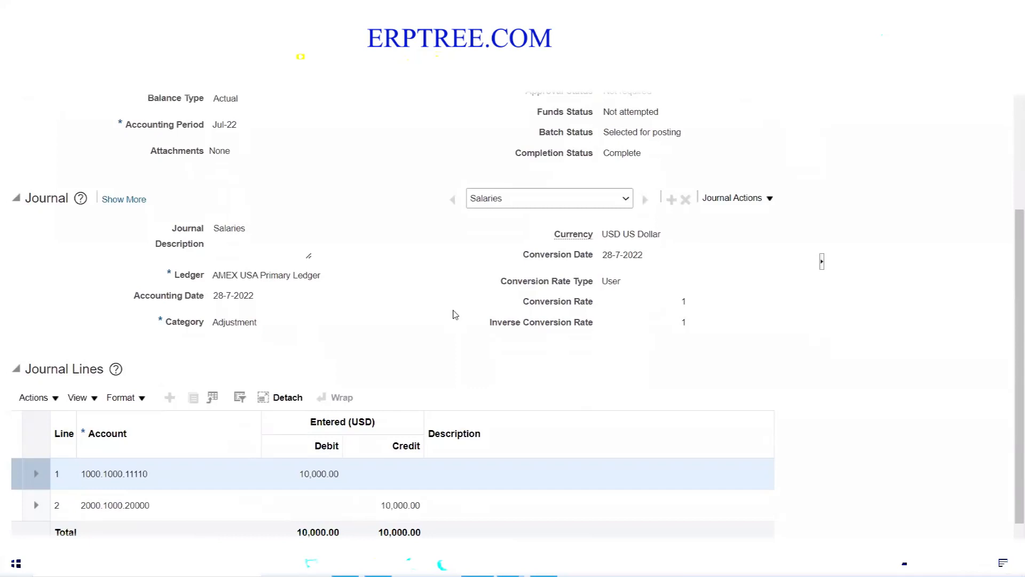
scroll(453, 317, "up", 3)
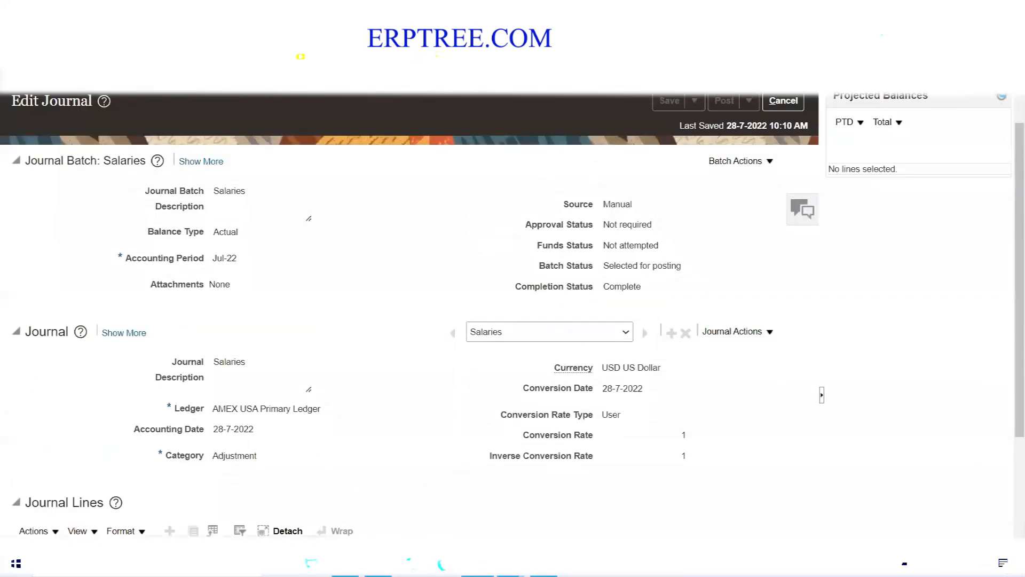
left_click(620, 267)
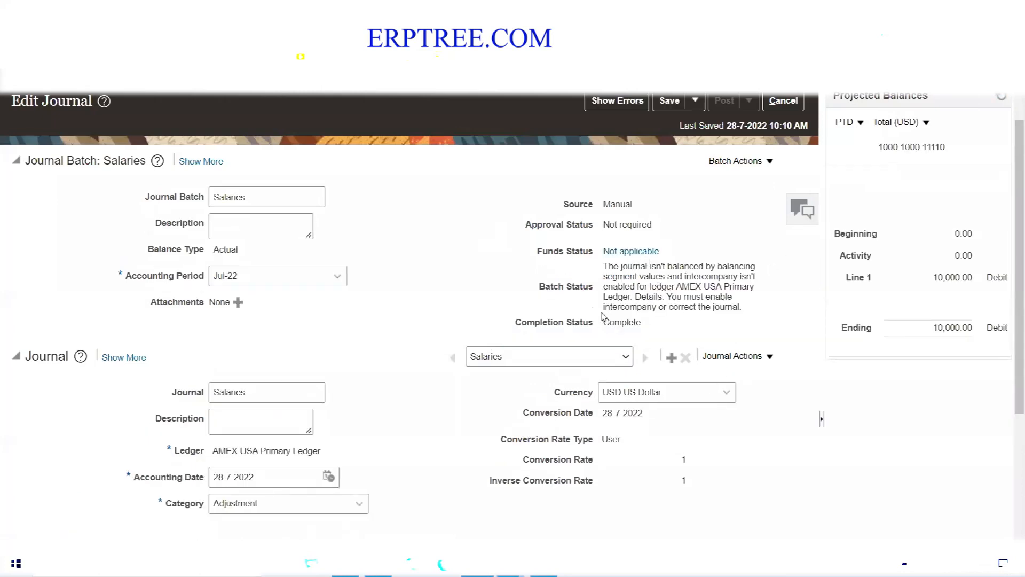
triple_click(545, 293)
left_click_drag(605, 266, 665, 277)
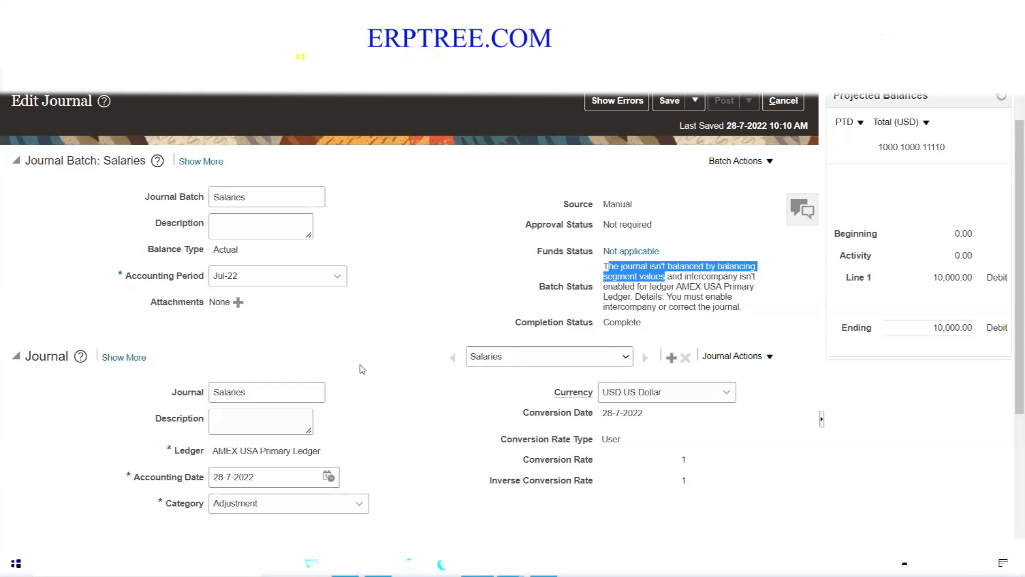
Step: Examine the account segment descriptions of journal lines 1 and 2 and compare their company values
scroll(359, 366, "down", 4)
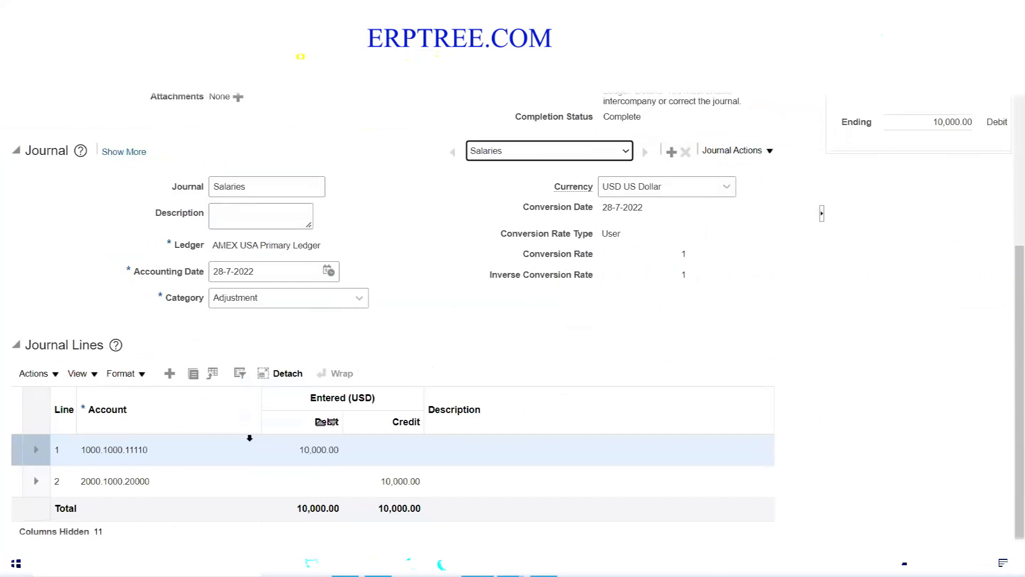
left_click(93, 449)
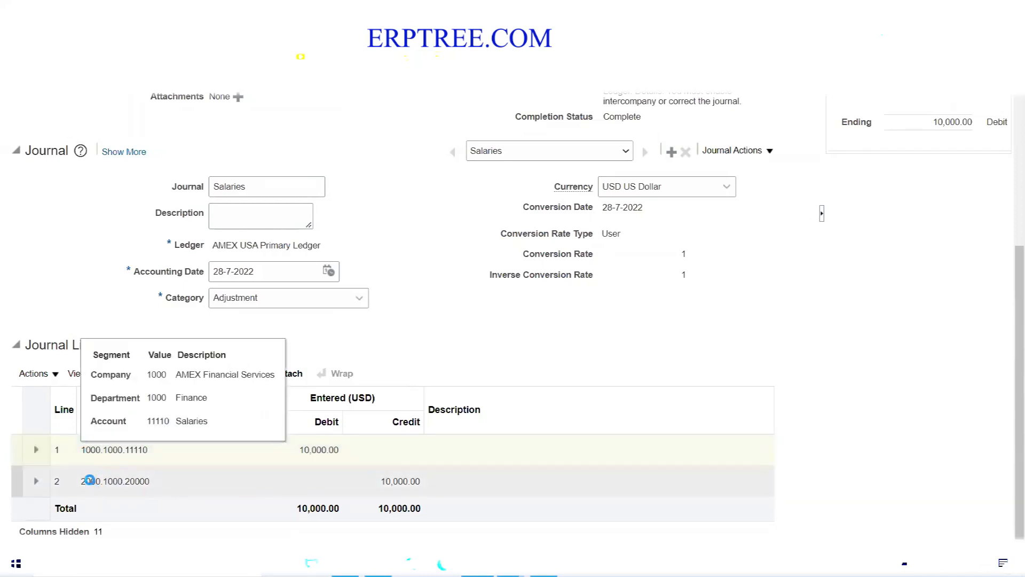
mouse_move(95, 484)
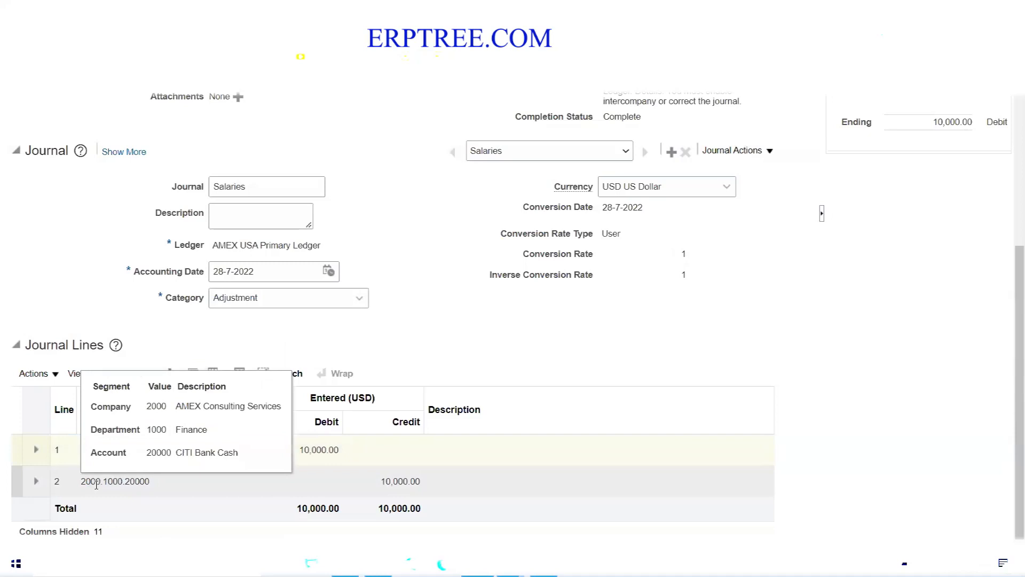
left_click(157, 483)
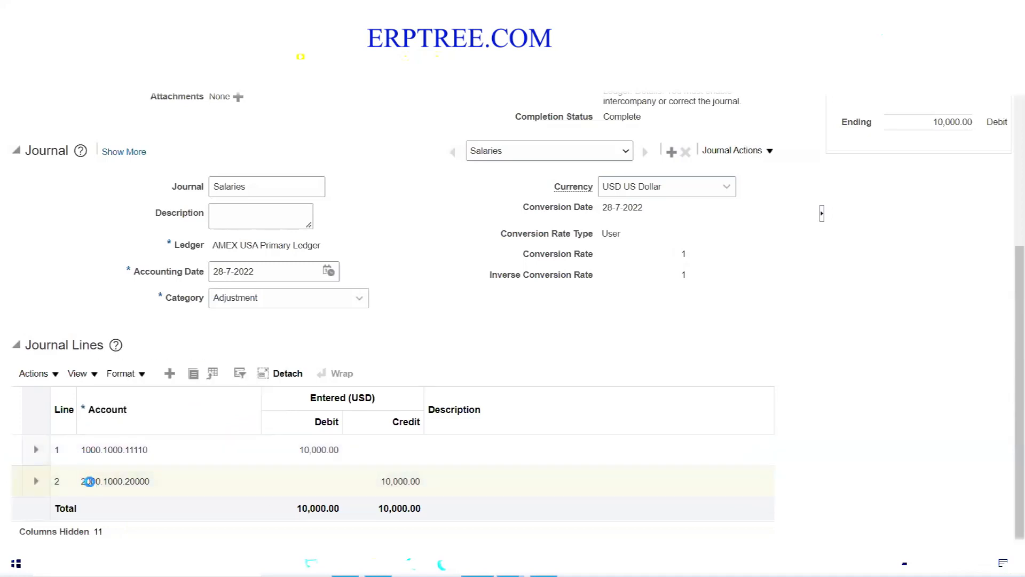
mouse_move(90, 482)
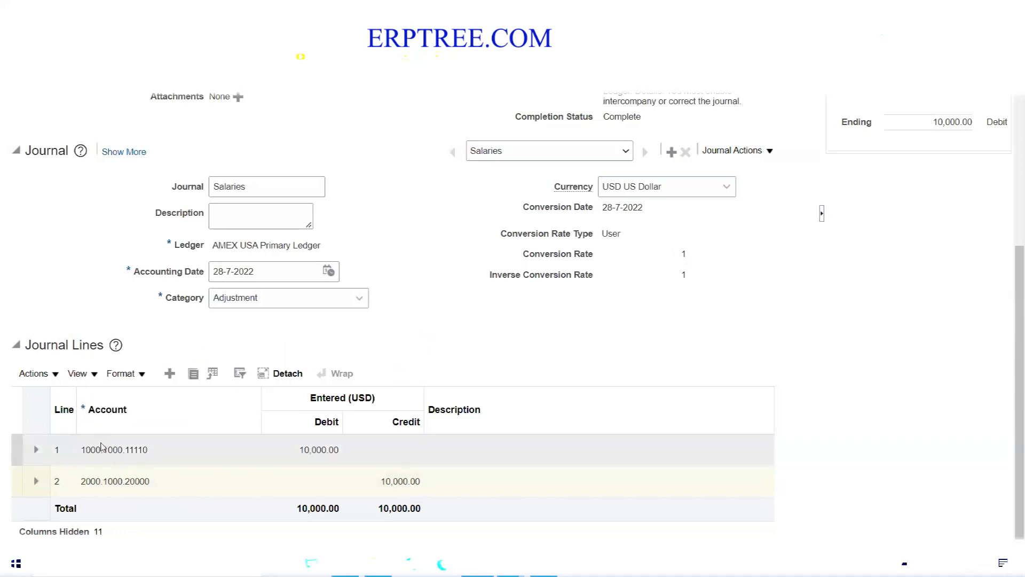
left_click(94, 477)
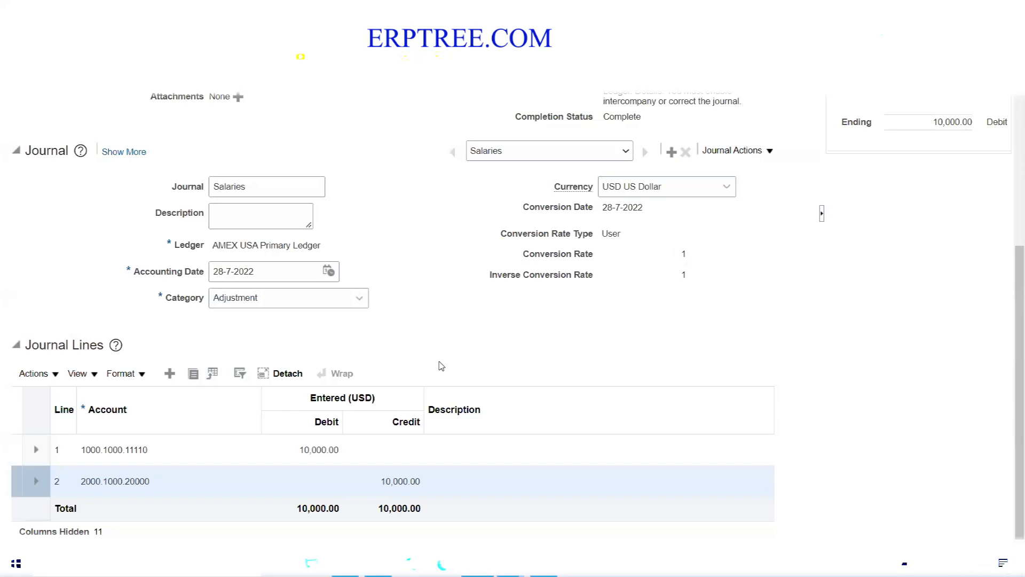
left_click(92, 454)
mouse_move(90, 483)
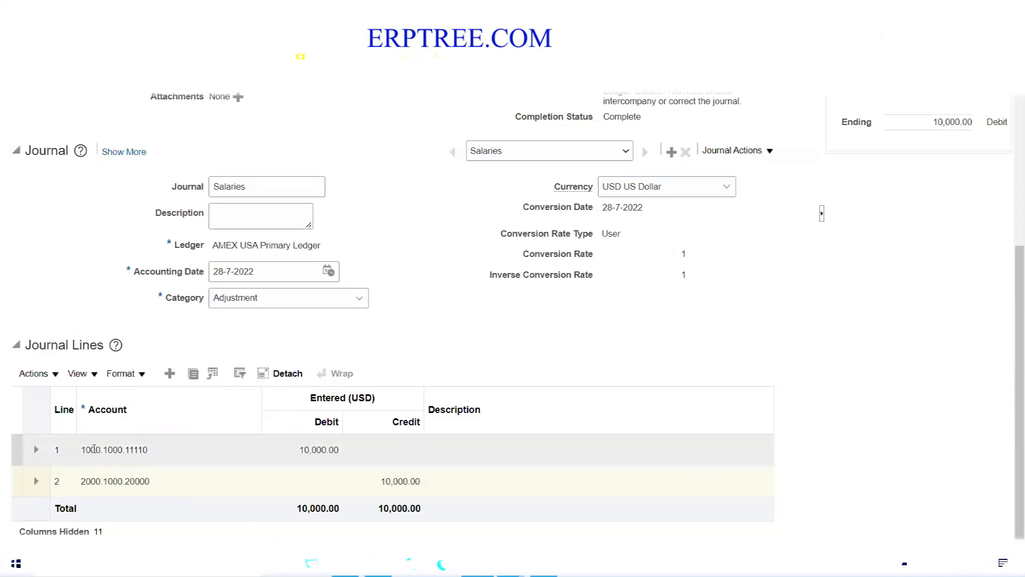
left_click(89, 472)
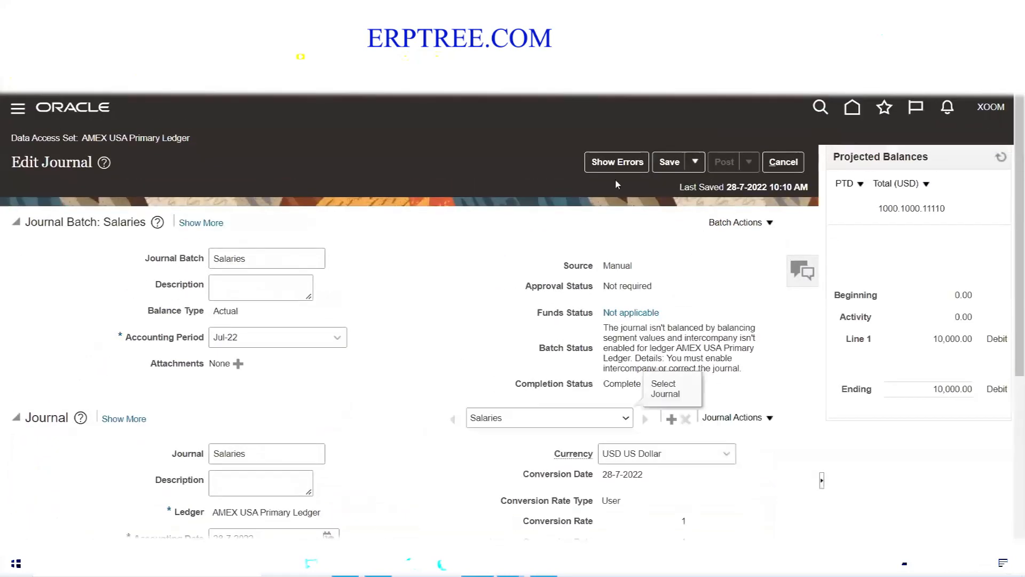
scroll(282, 512, "down", 2)
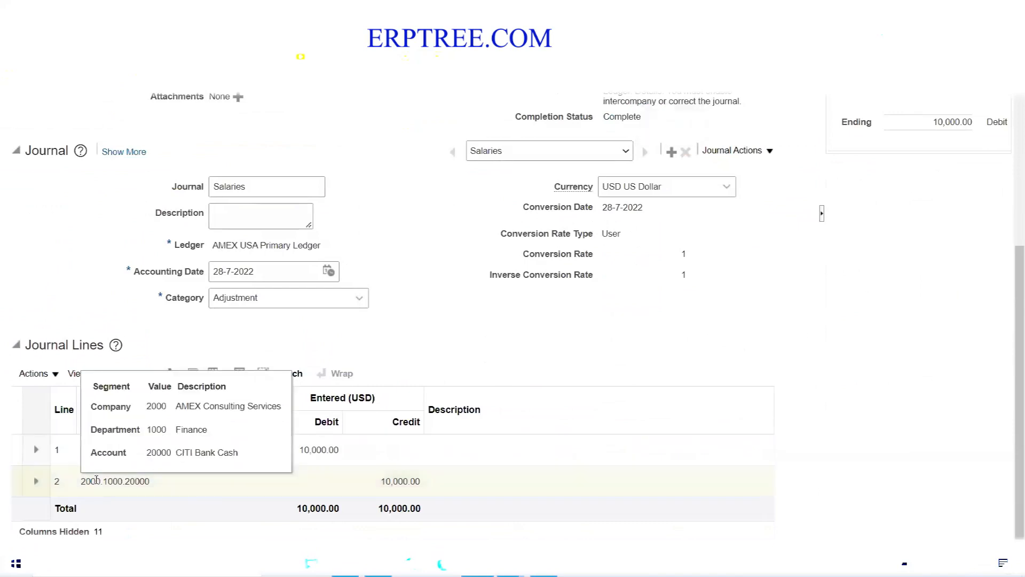
left_click(96, 480)
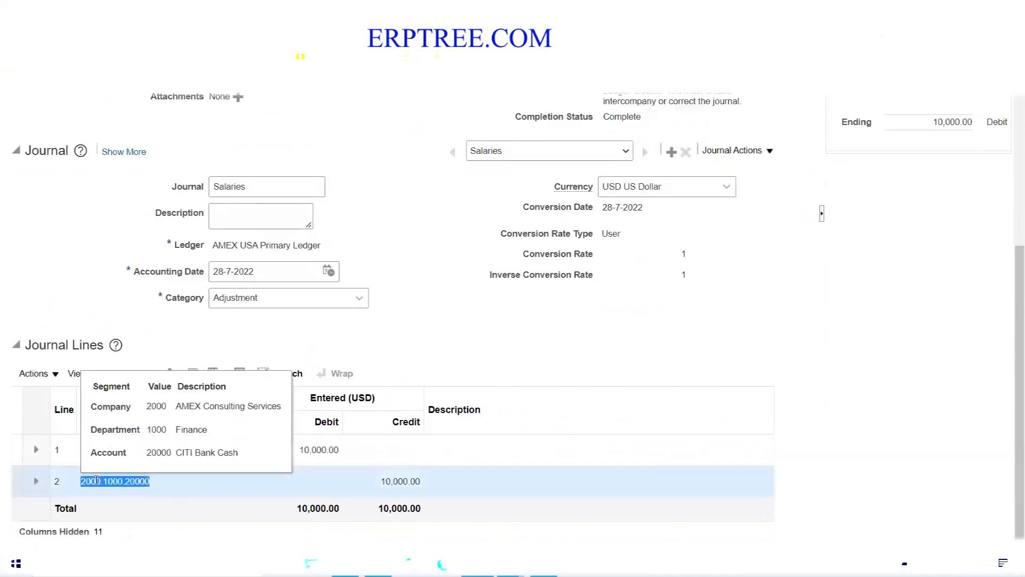
left_click(160, 490)
Step: Close the Salaries journal and search Manage Journals for journals in the Jul-22 accounting period
scroll(467, 424, "up", 5)
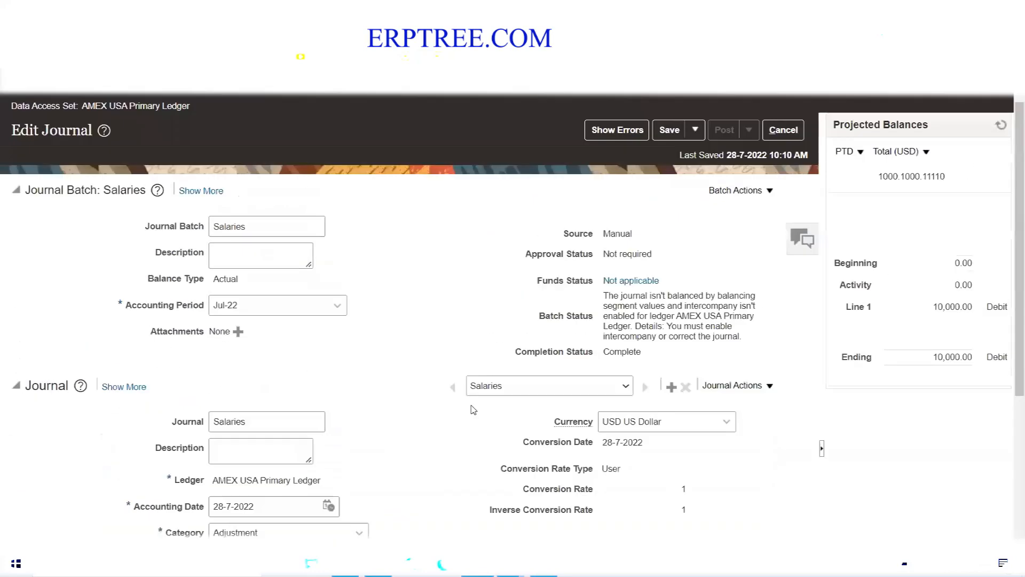
left_click(801, 165)
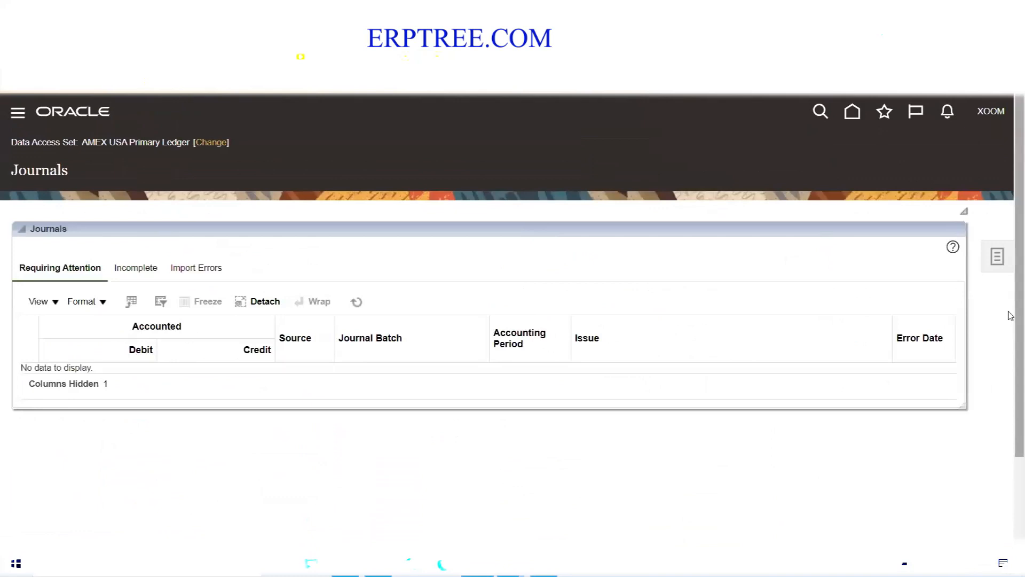
left_click(1000, 258)
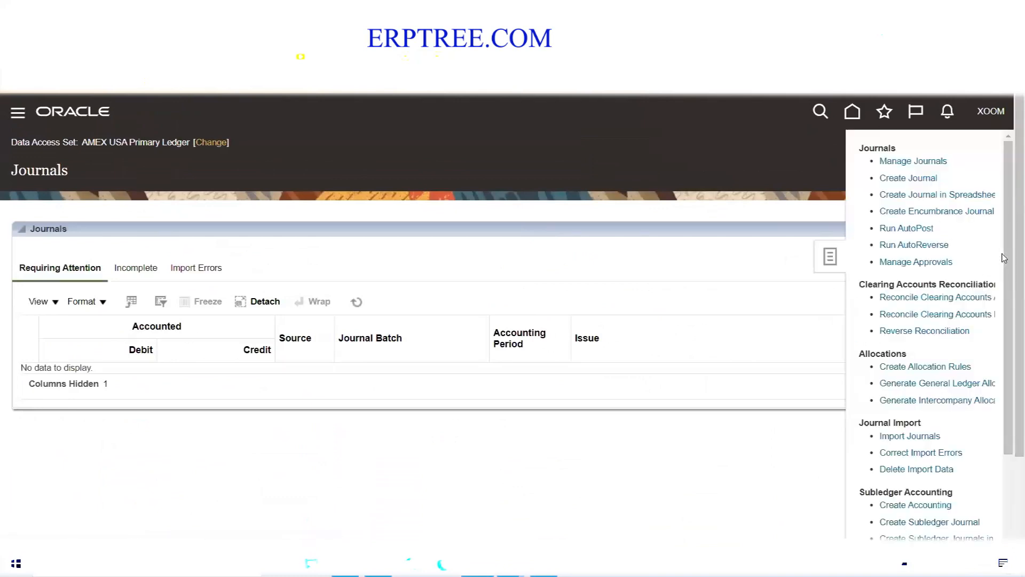
left_click(908, 162)
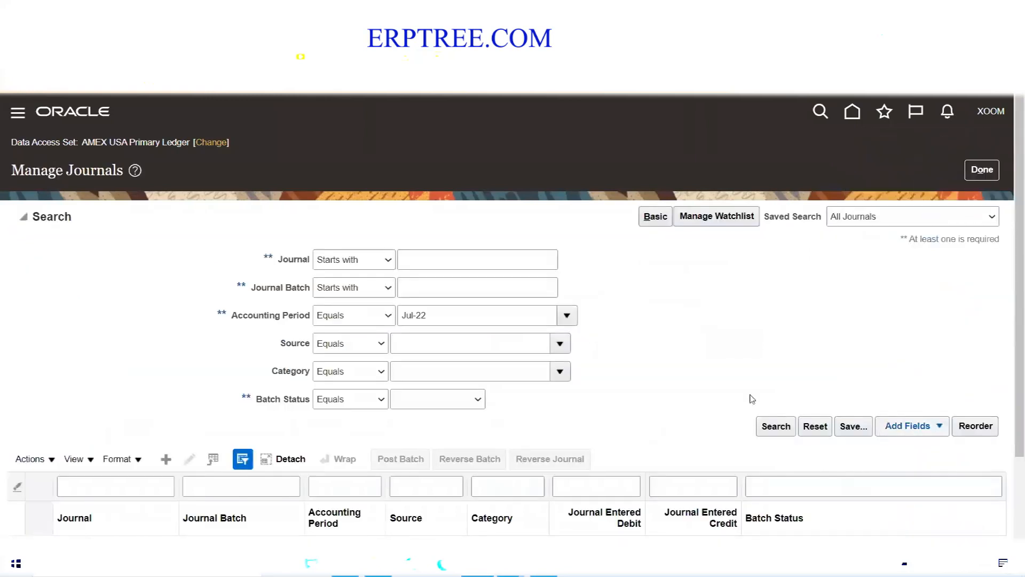
left_click(777, 427)
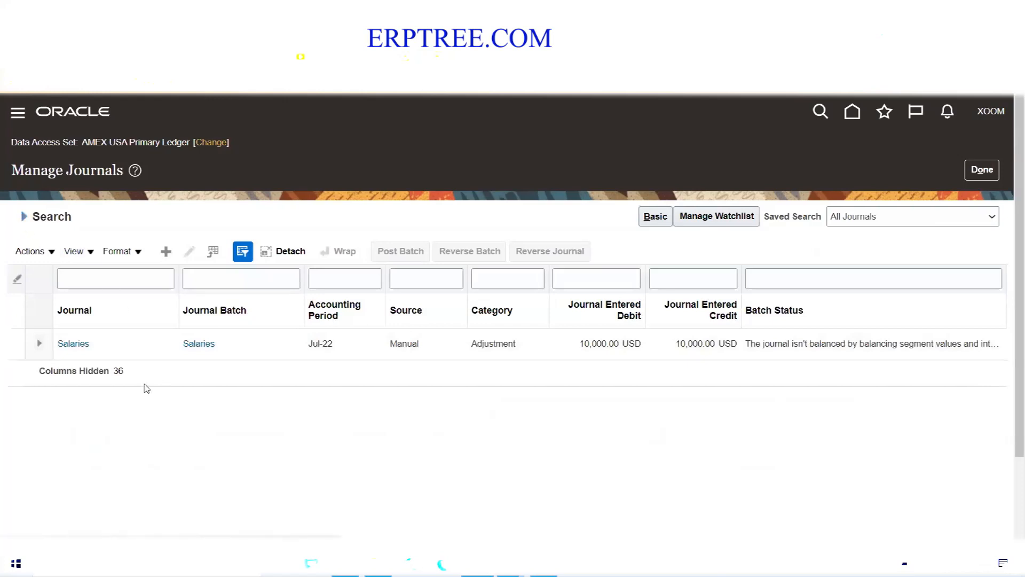
left_click(25, 217)
triple_click(427, 315)
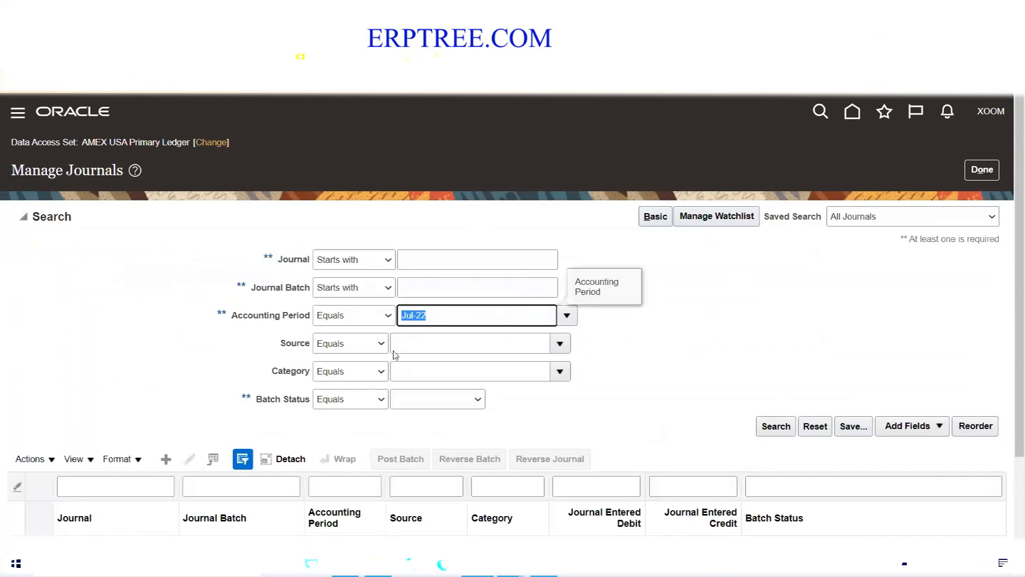
key("Tab")
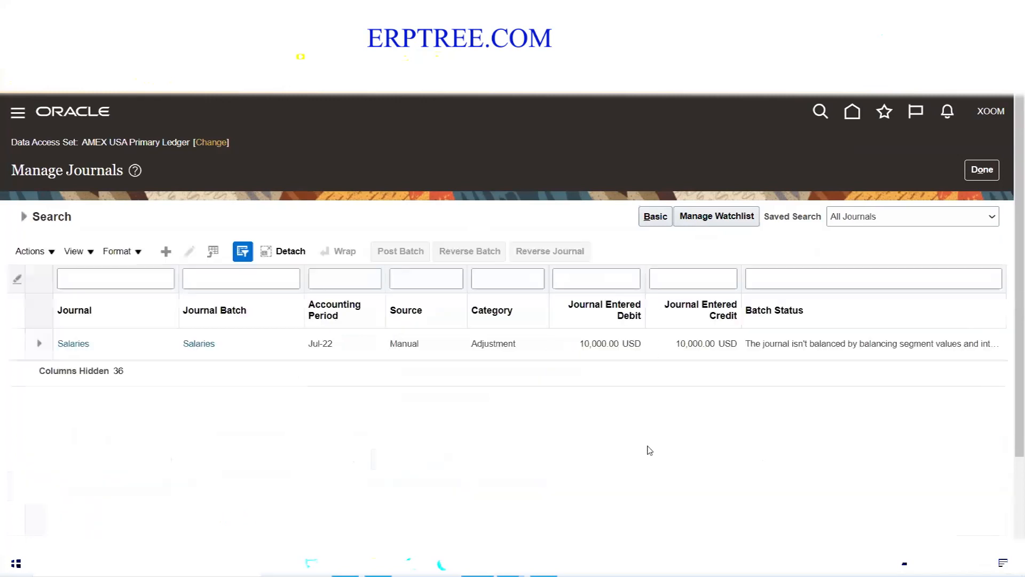
Step: Open the Salaries journal for editing and change line 2's company segment to 1000, giving account 1000.1000.20000
left_click(111, 344)
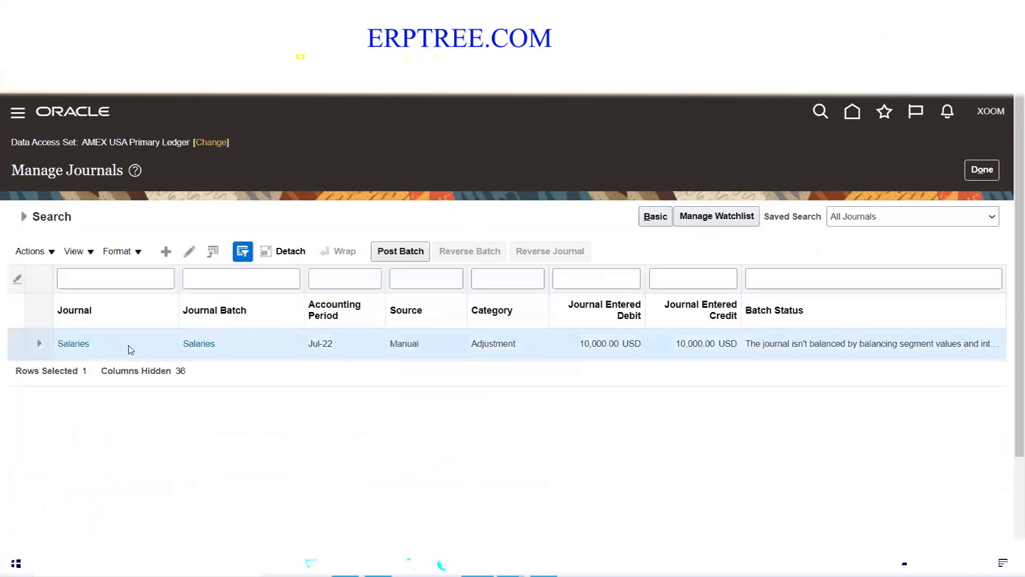
left_click(190, 252)
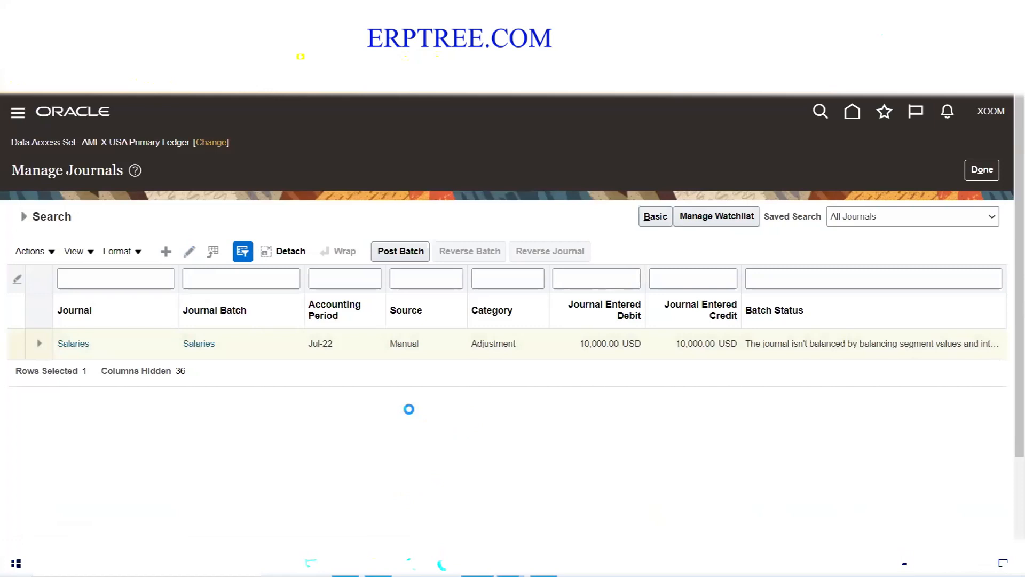
scroll(435, 384, "down", 5)
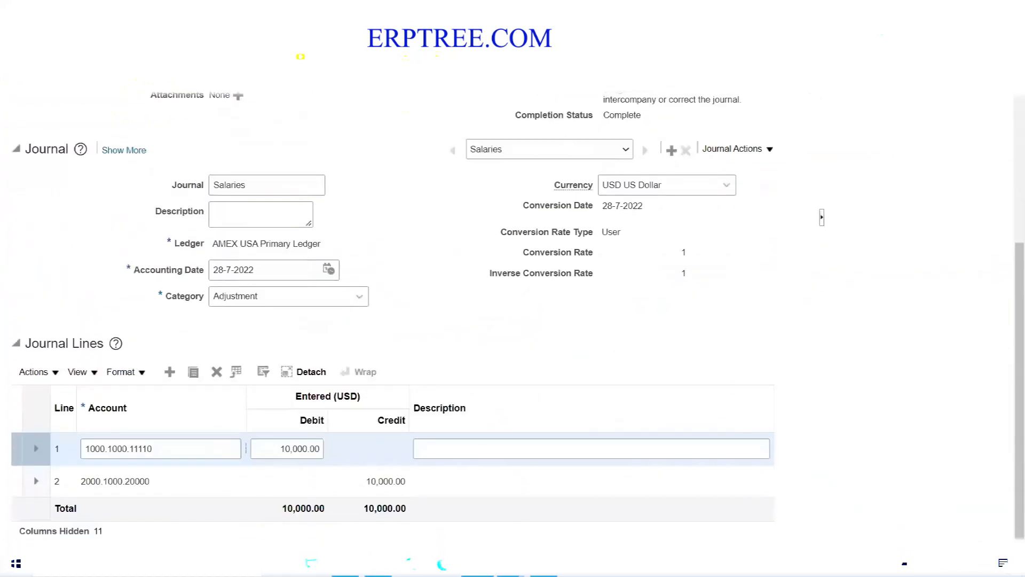
left_click(102, 483)
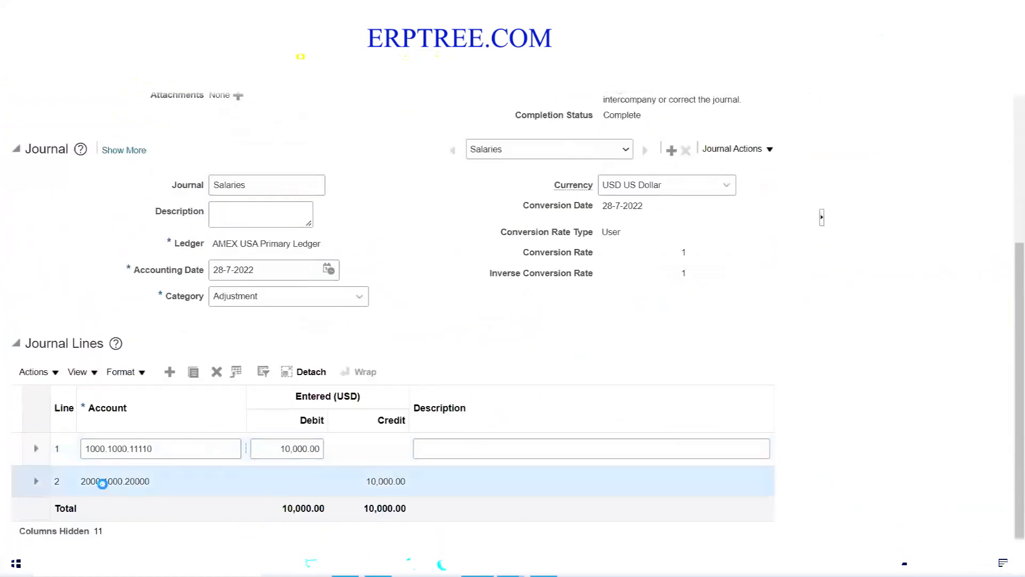
scroll(94, 486, "up", 5)
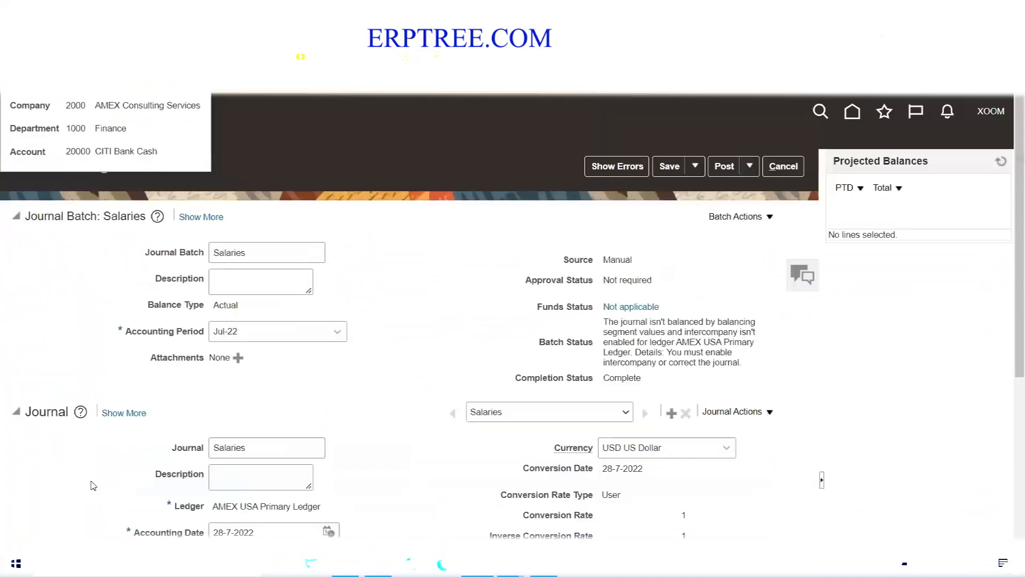
scroll(385, 377, "down", 5)
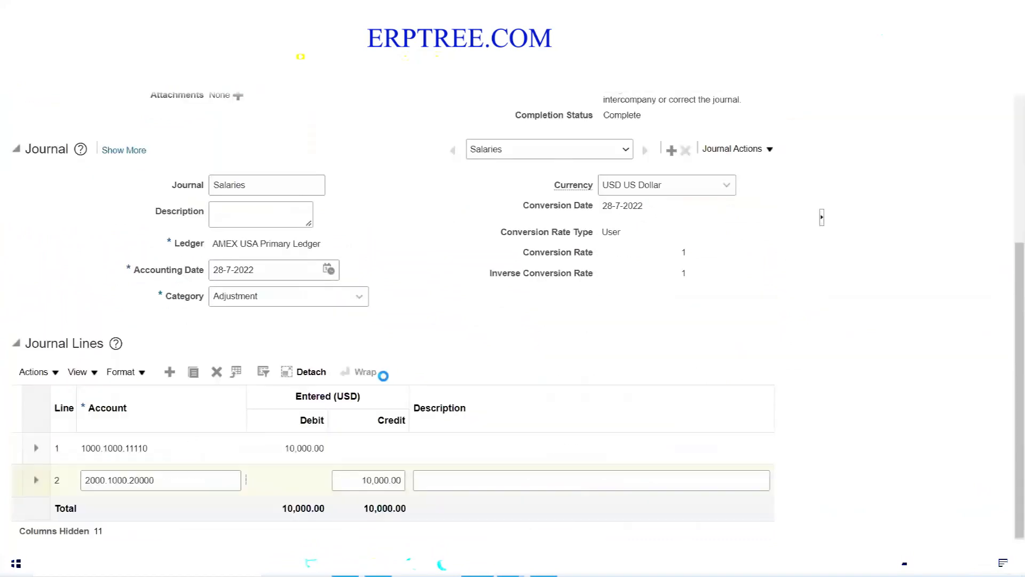
left_click_drag(89, 481, 83, 479)
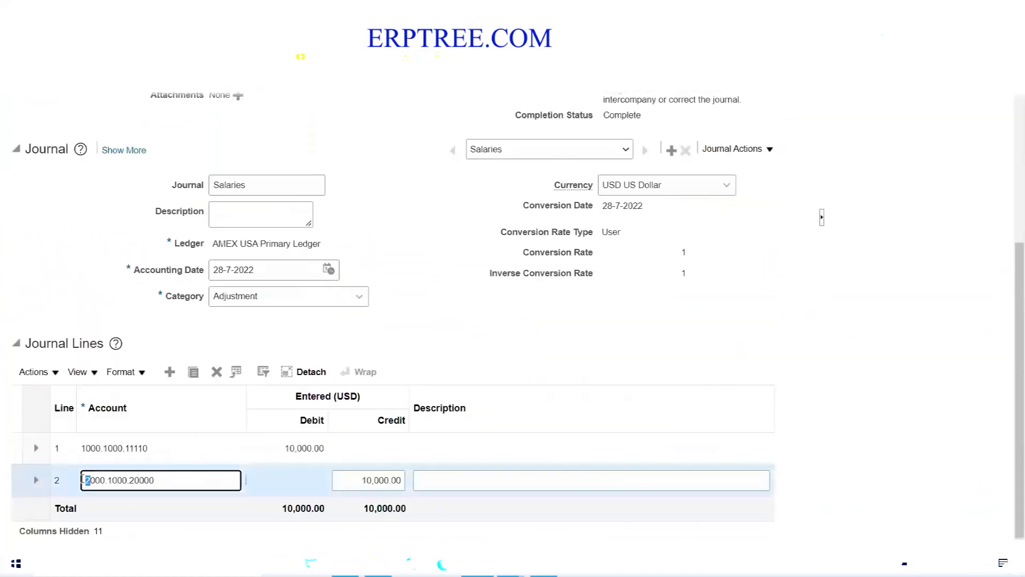
type("1")
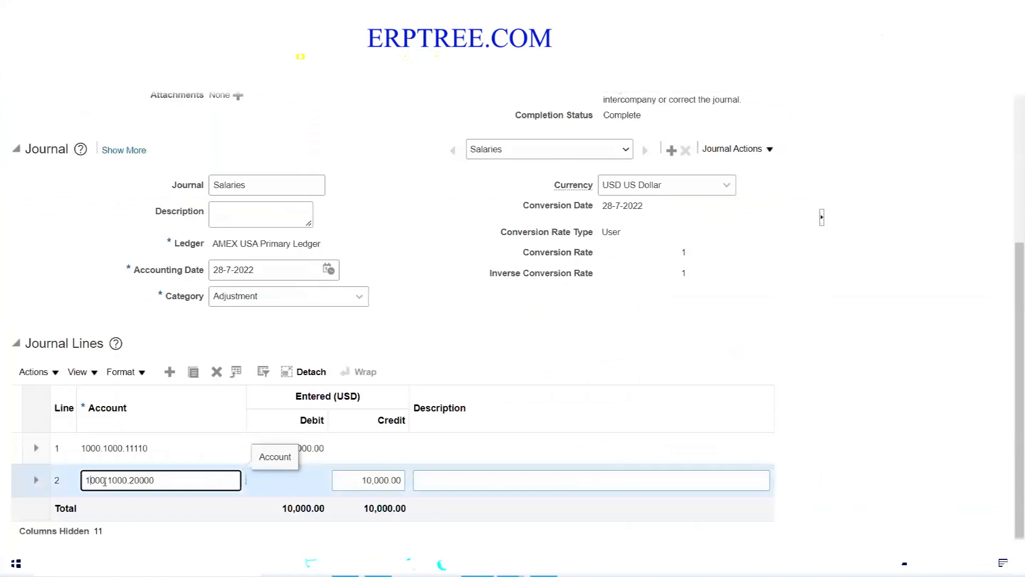
left_click(142, 448)
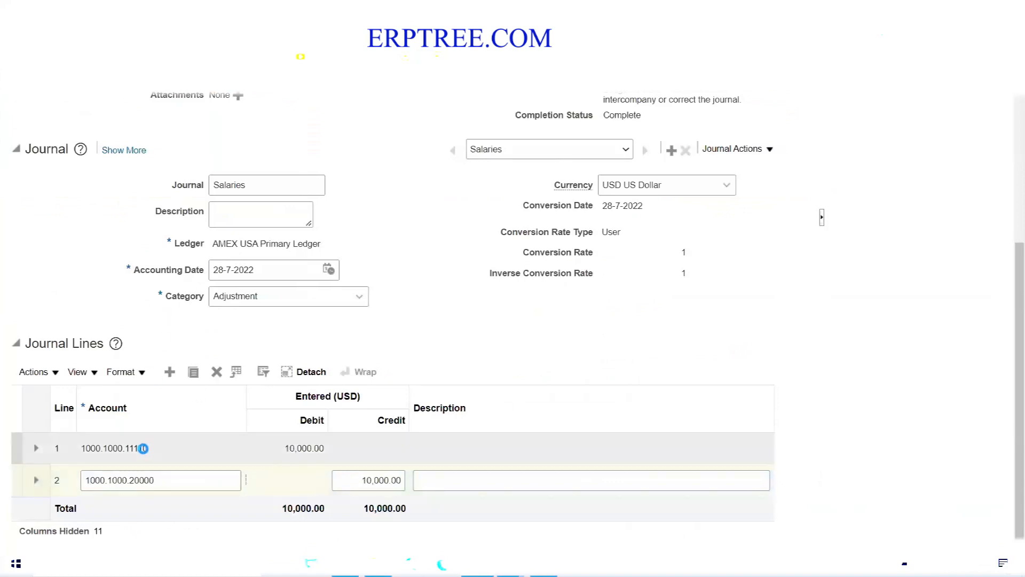
Step: Change the department segment of journal line 2 to 2000, giving account 1000.2000.20000
left_click(113, 480)
left_click_drag(111, 480, 108, 479)
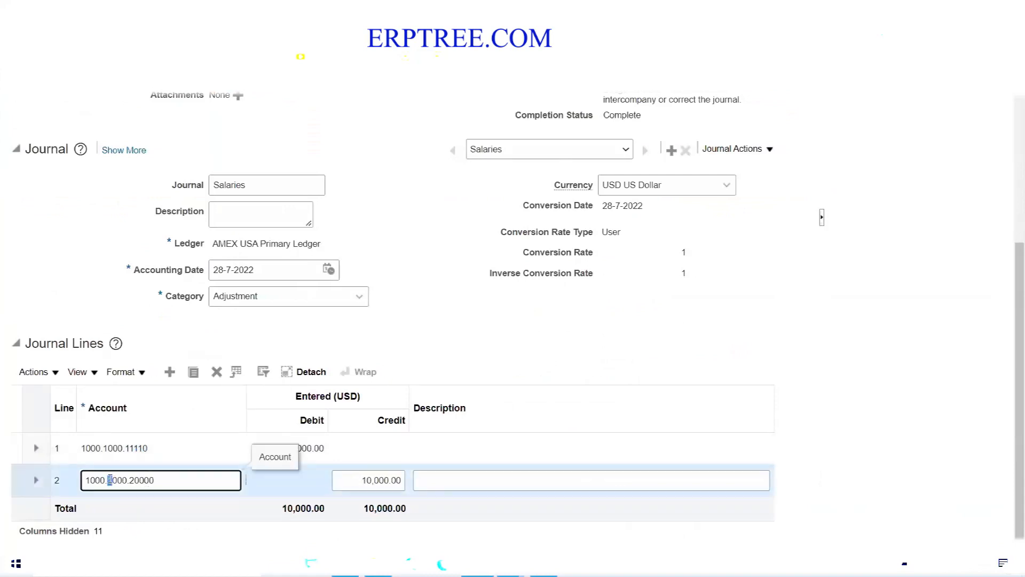
type("20000")
left_click(492, 325)
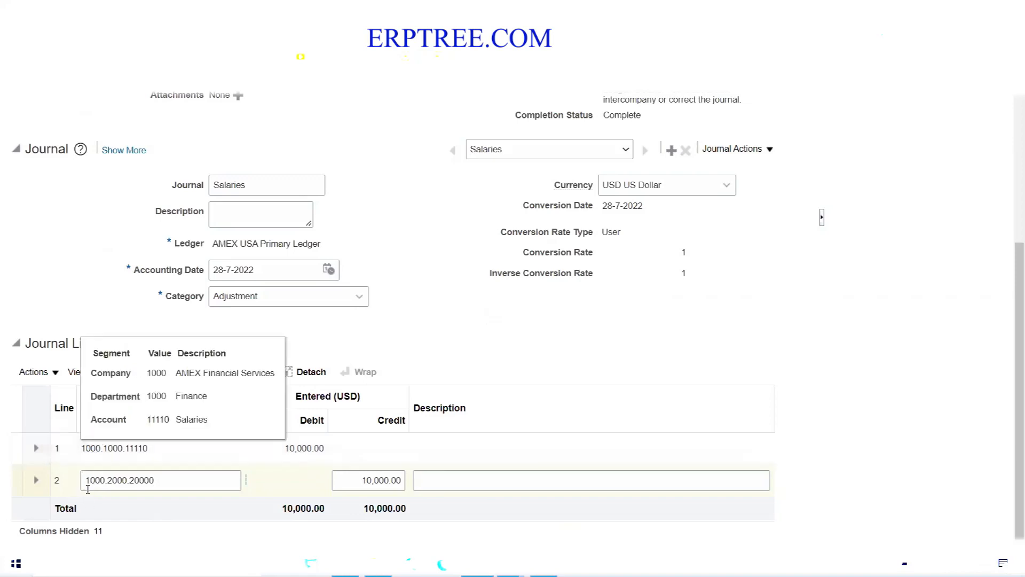
left_click(112, 481)
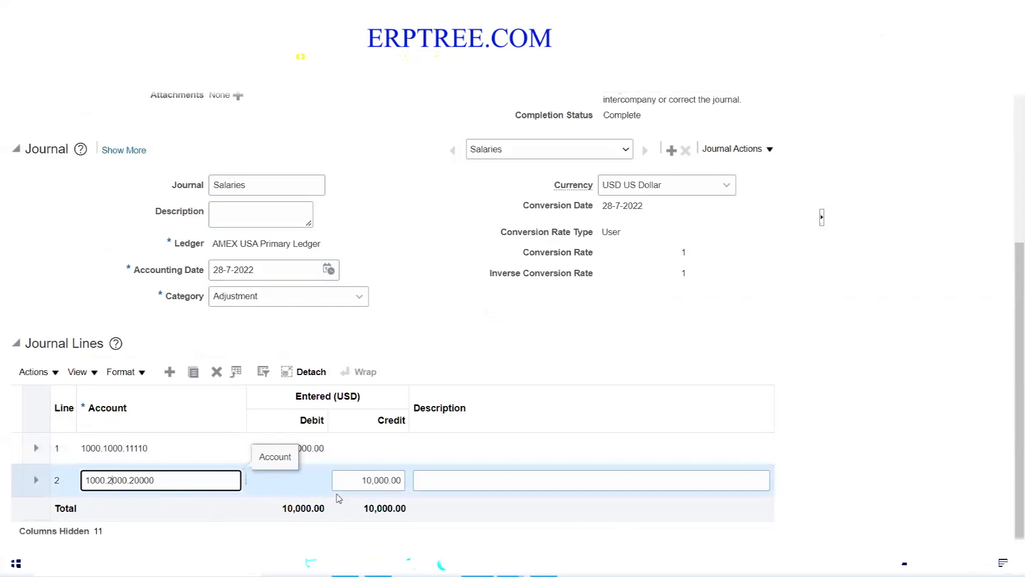
left_click(420, 342)
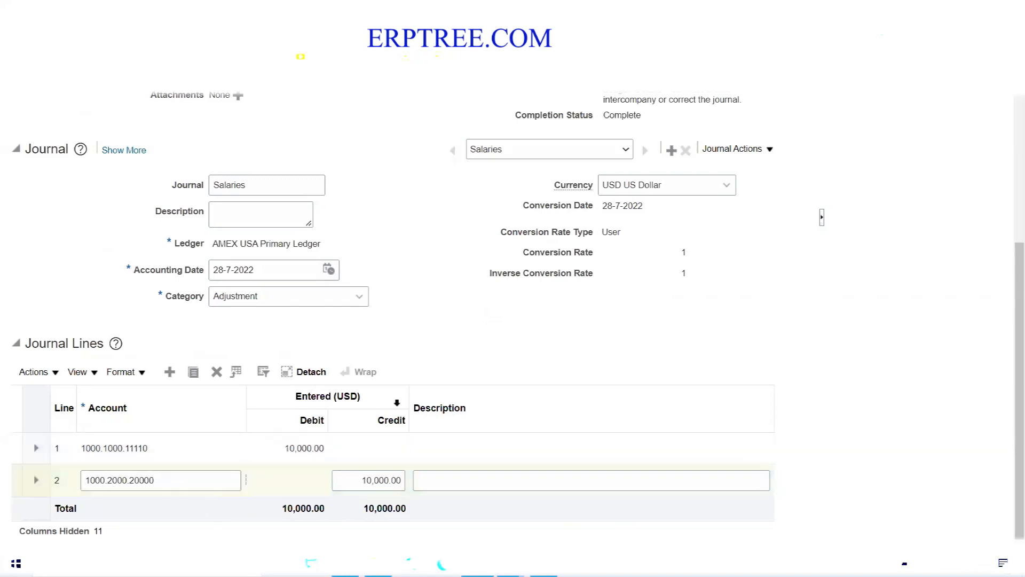
Step: Set the entered credit of journal line 2 to 20,000.00 USD
left_click(369, 478)
left_click_drag(369, 479, 362, 477)
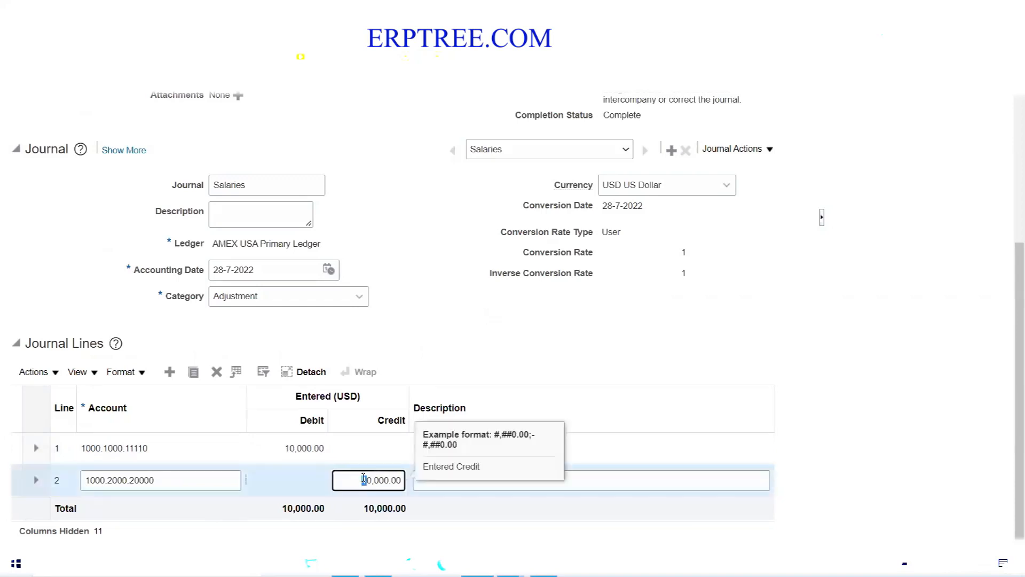
type("2")
left_click(453, 363)
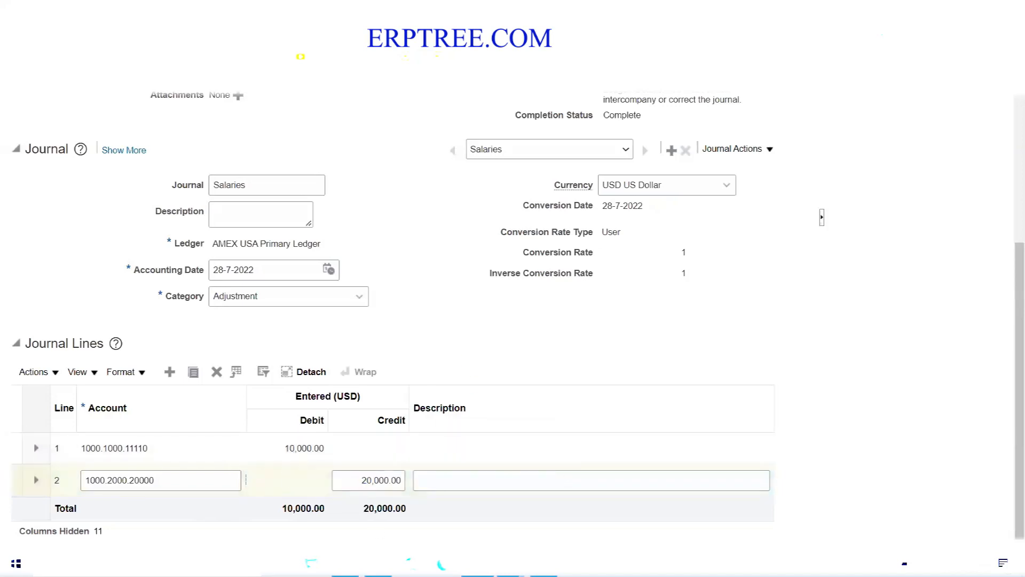
Step: Save the Salaries journal and try to post it, choosing to continue despite unequal debit and credit totals
scroll(478, 376, "up", 4)
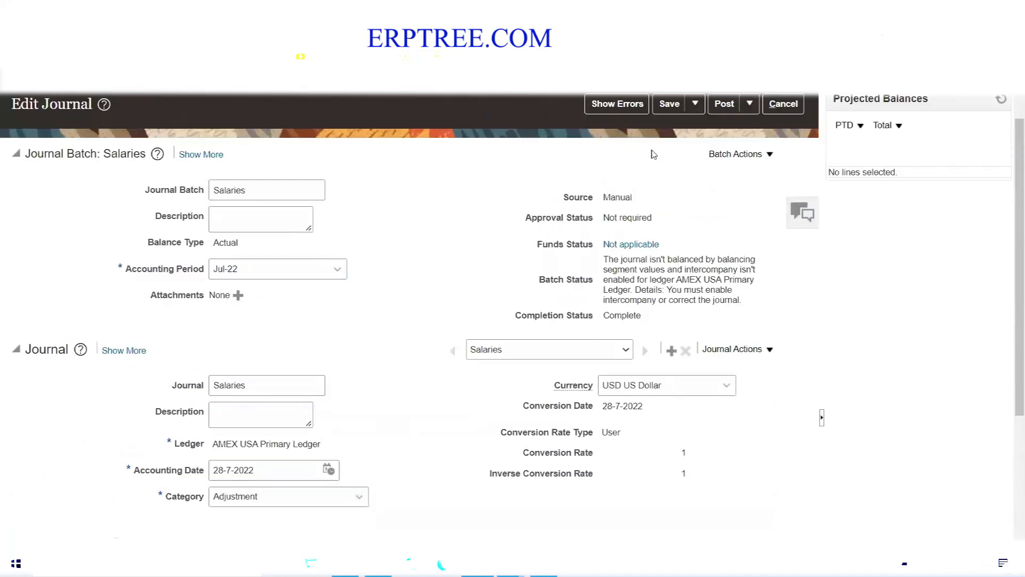
left_click(669, 104)
left_click(722, 109)
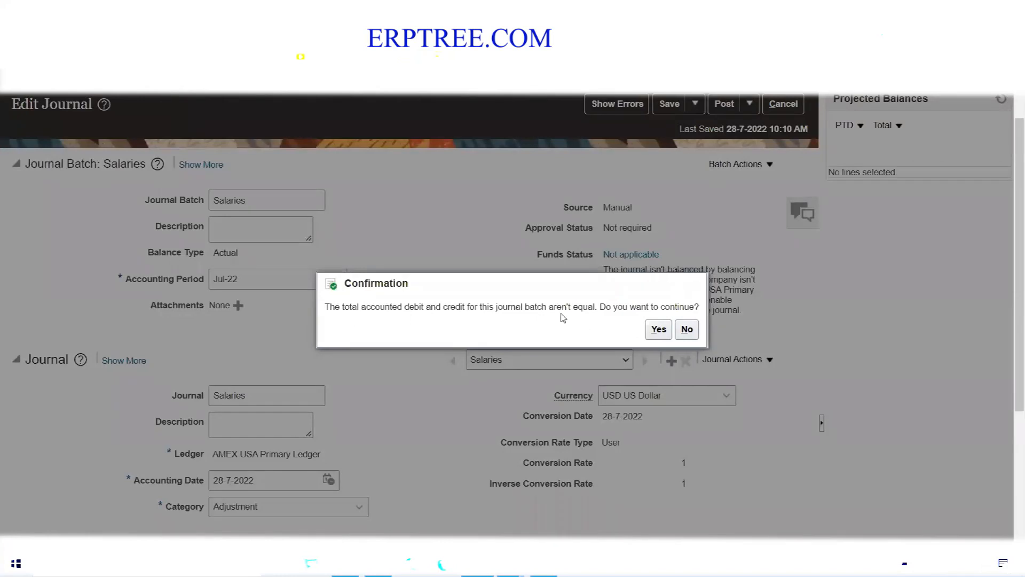
left_click(657, 329)
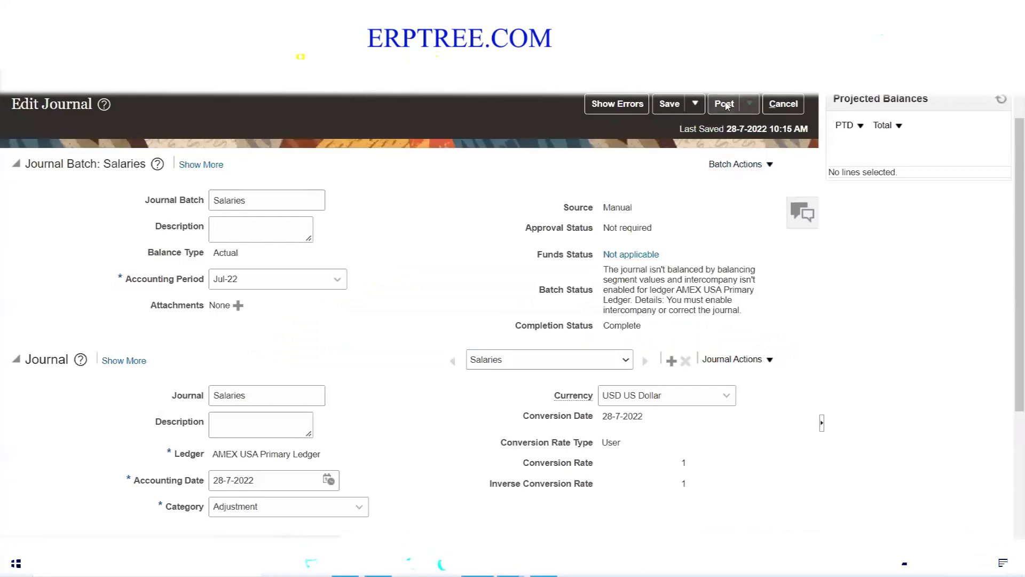
left_click(725, 104)
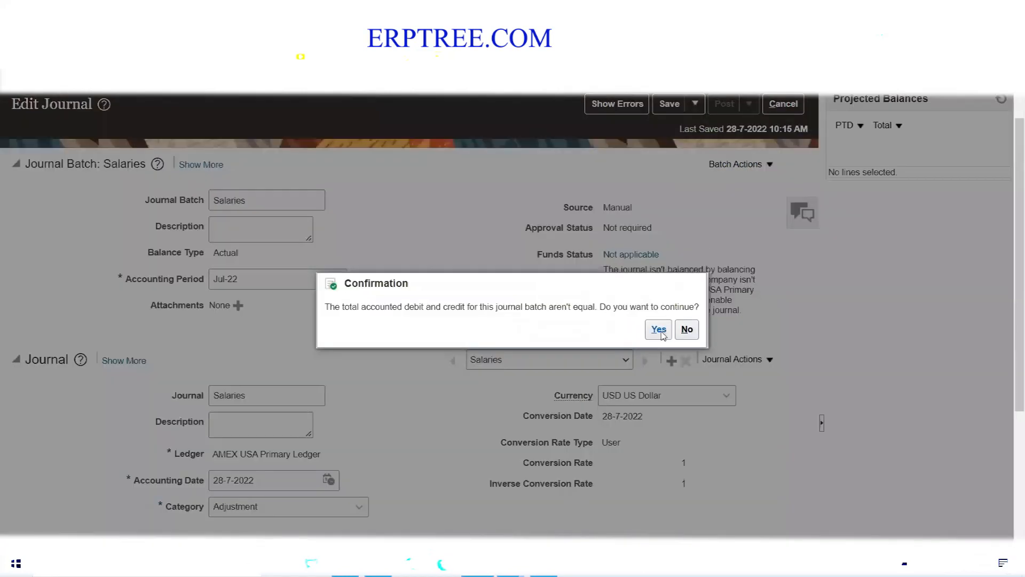
left_click(658, 329)
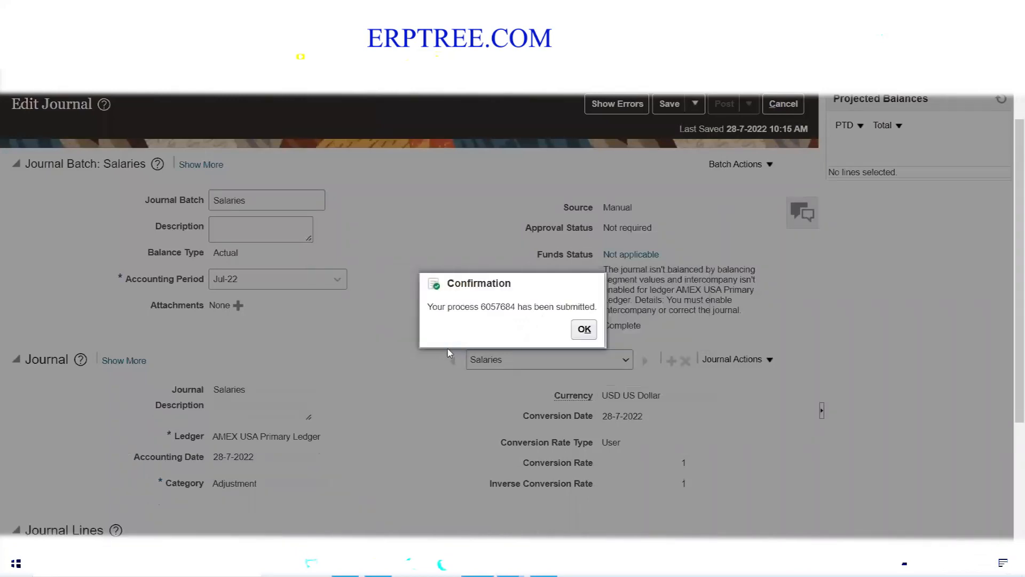
left_click(584, 329)
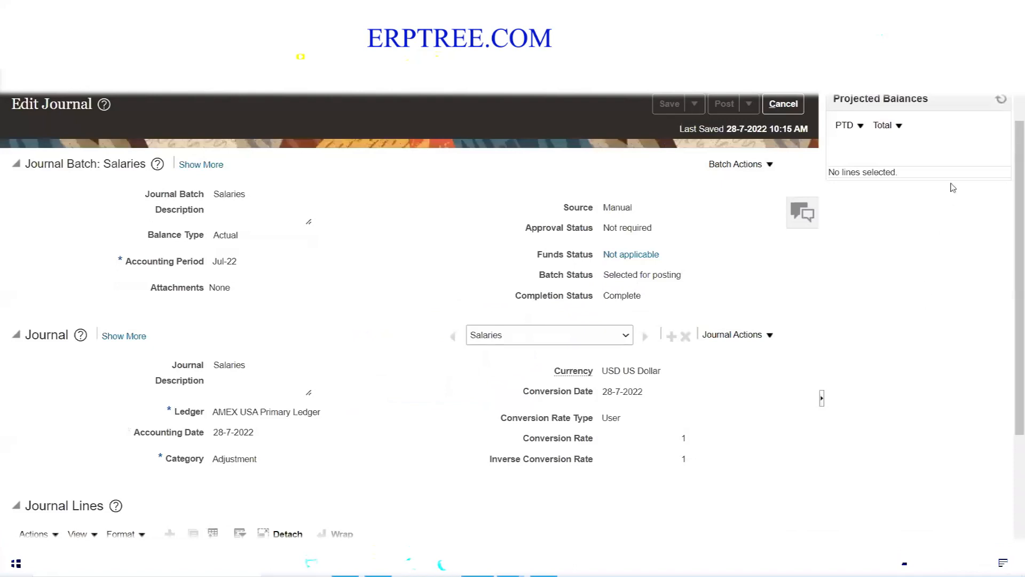
Step: Refresh the journal's balances, read the batch status text and compare the debit and credit amounts of lines 1 and 2
left_click(1001, 99)
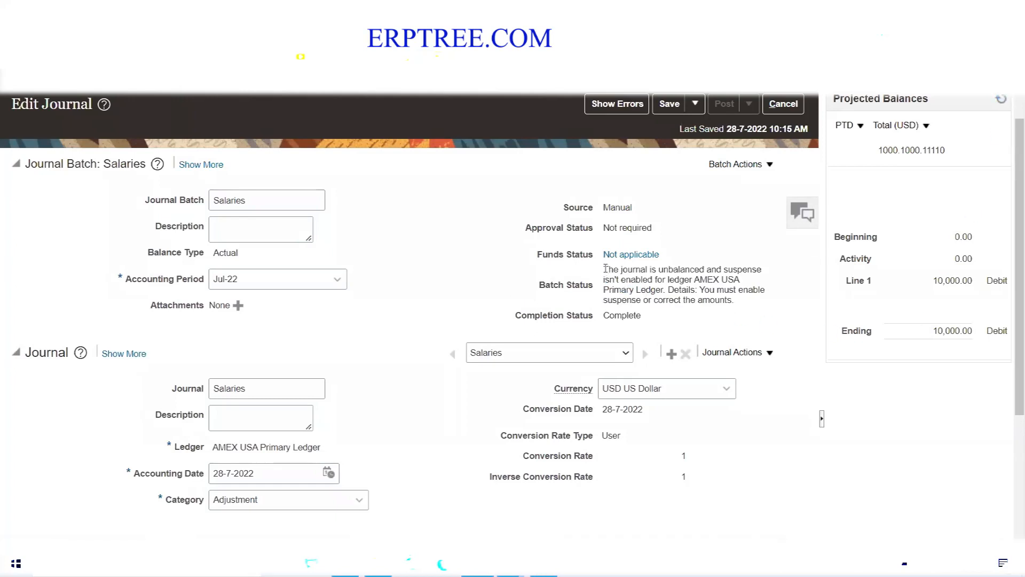
left_click_drag(603, 269, 704, 269)
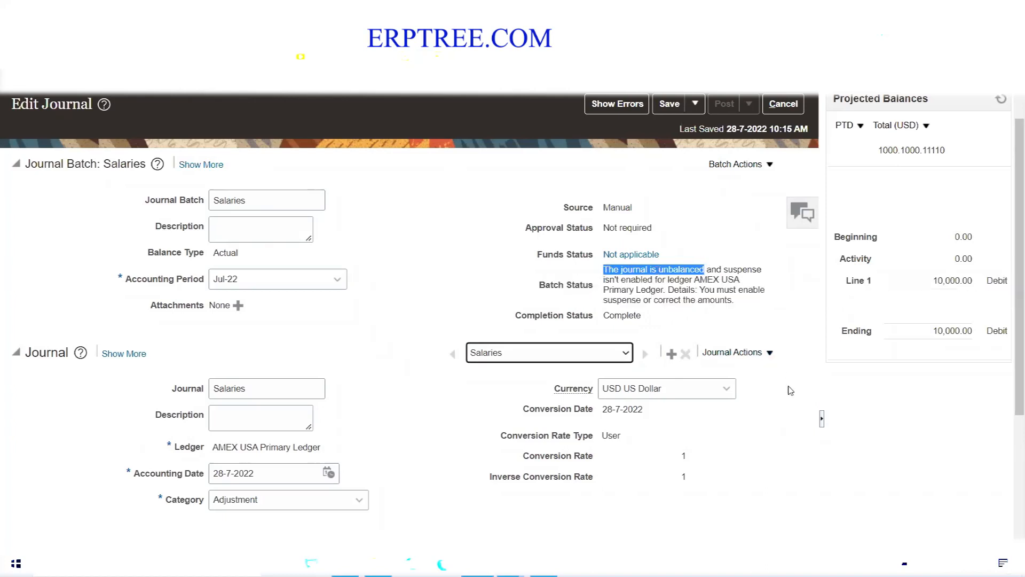
scroll(790, 390, "down", 4)
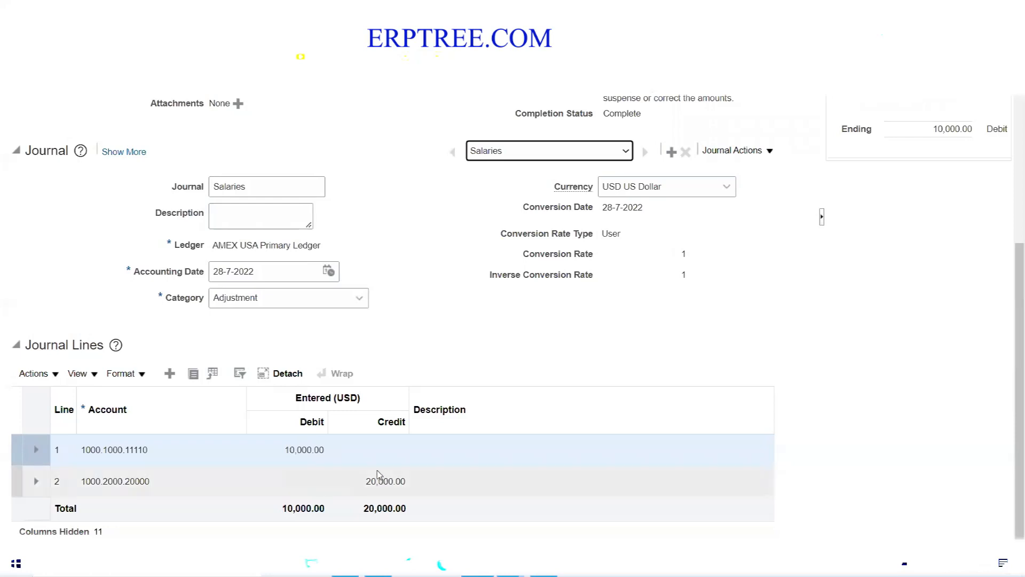
scroll(363, 440, "up", 3)
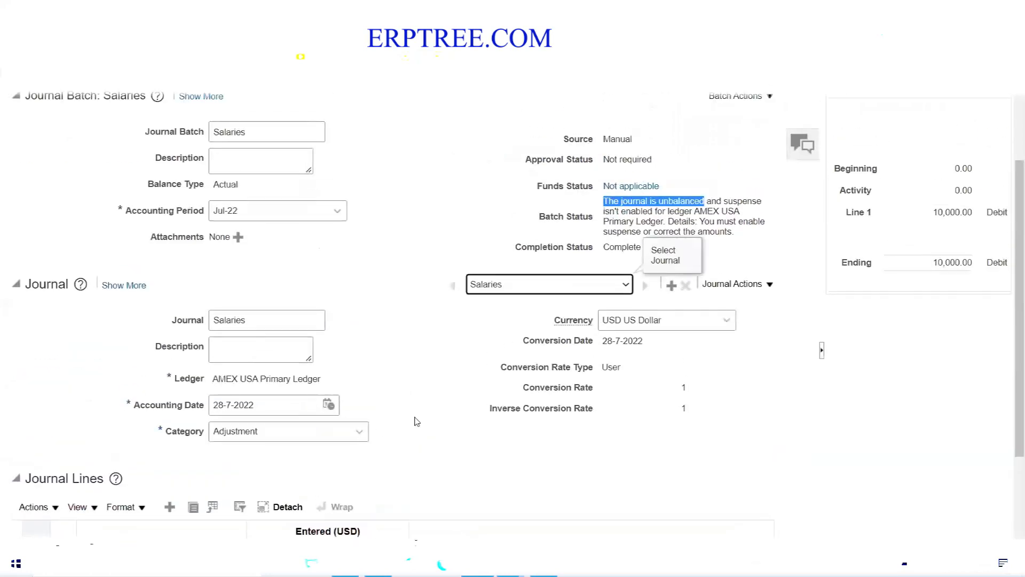
scroll(641, 325, "up", 8)
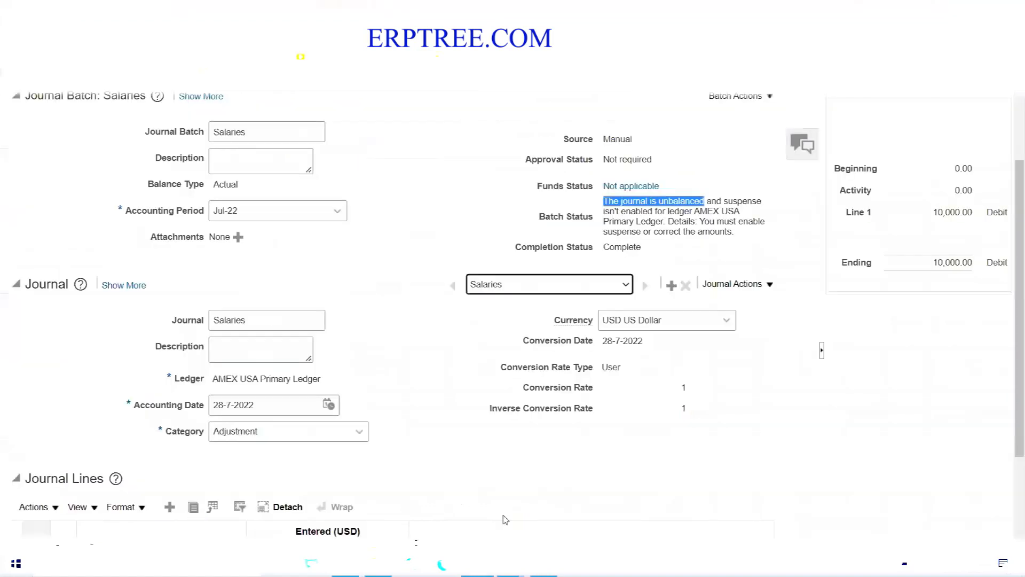
scroll(488, 384, "down", 3)
left_click(377, 482)
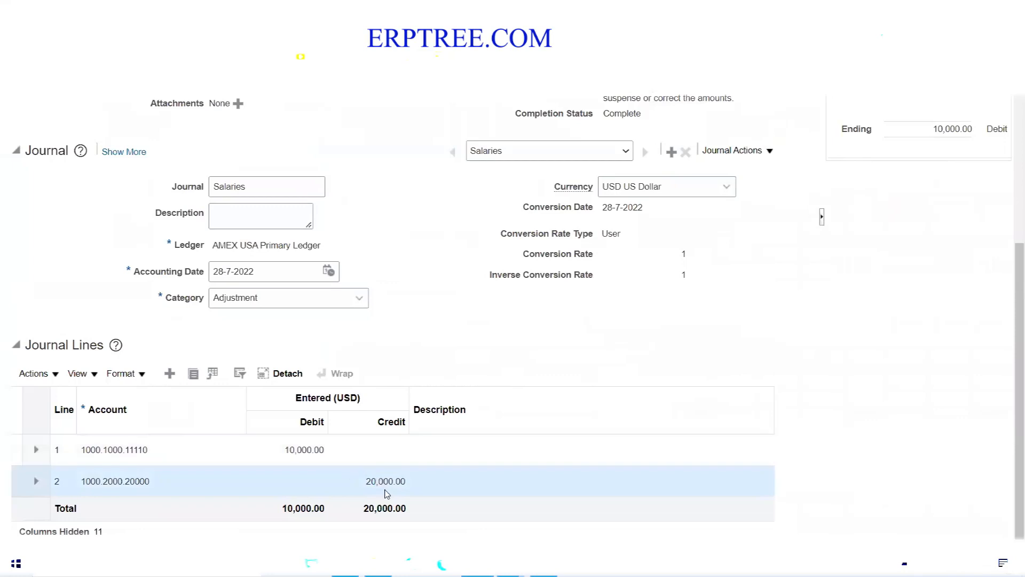
left_click(300, 448)
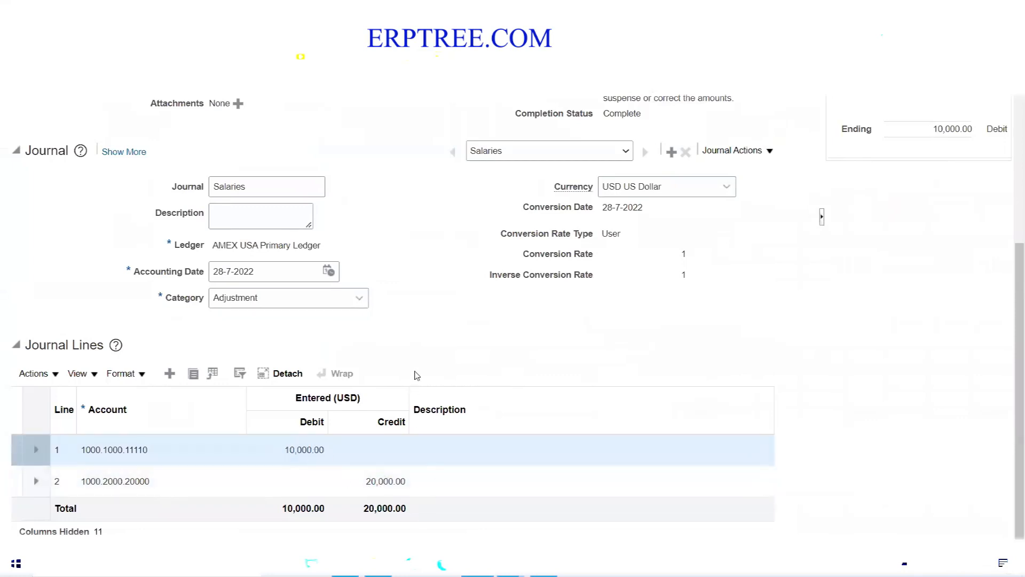
scroll(414, 379, "up", 5)
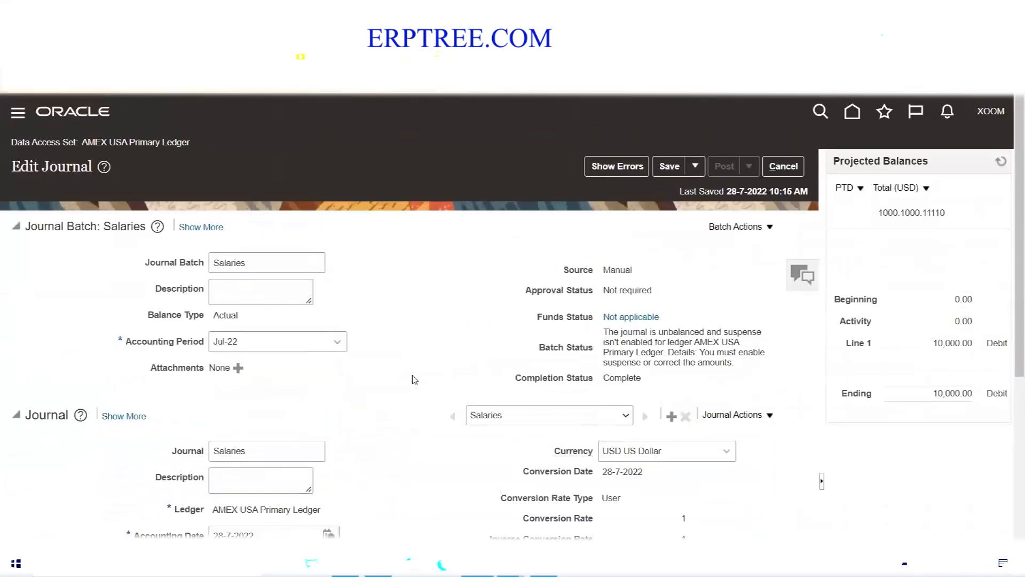
Step: Close the Salaries journal and rerun the journal search in Manage Journals
left_click(795, 167)
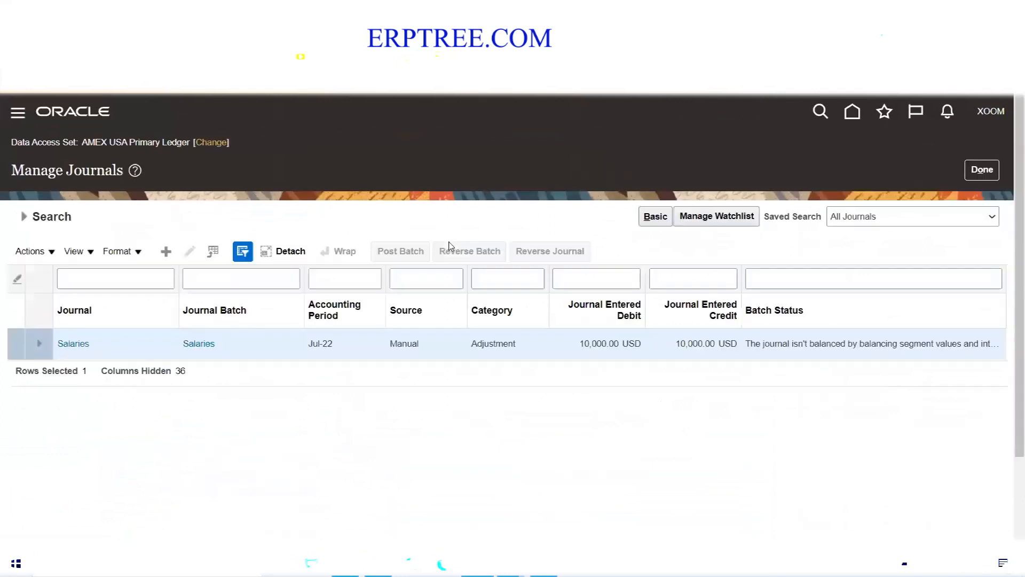
left_click(24, 217)
left_click(775, 426)
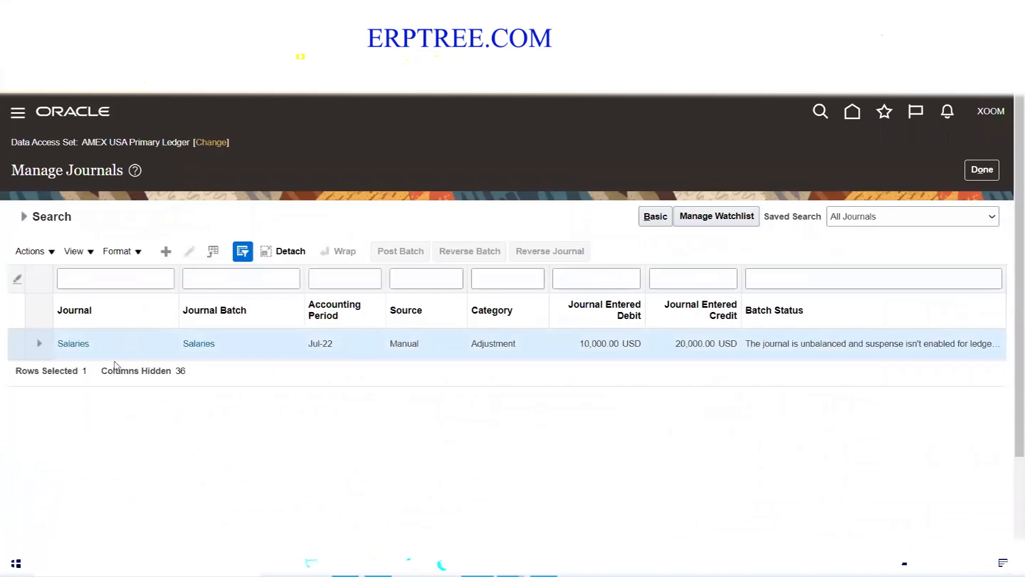
Step: Reopen the Salaries journal for editing and set line 2's entered credit to 10,000.00 USD
left_click(73, 345)
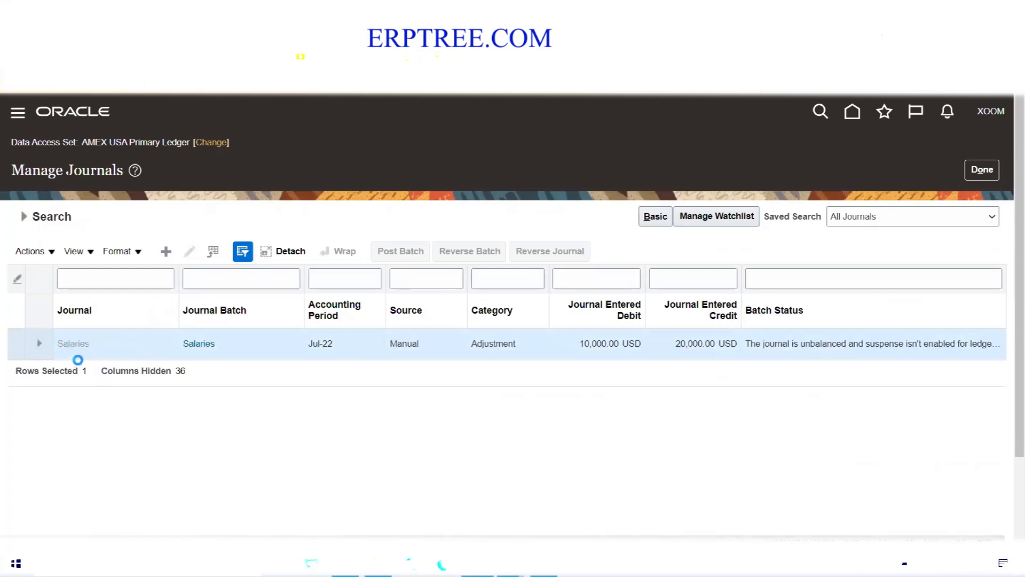
scroll(438, 353, "down", 5)
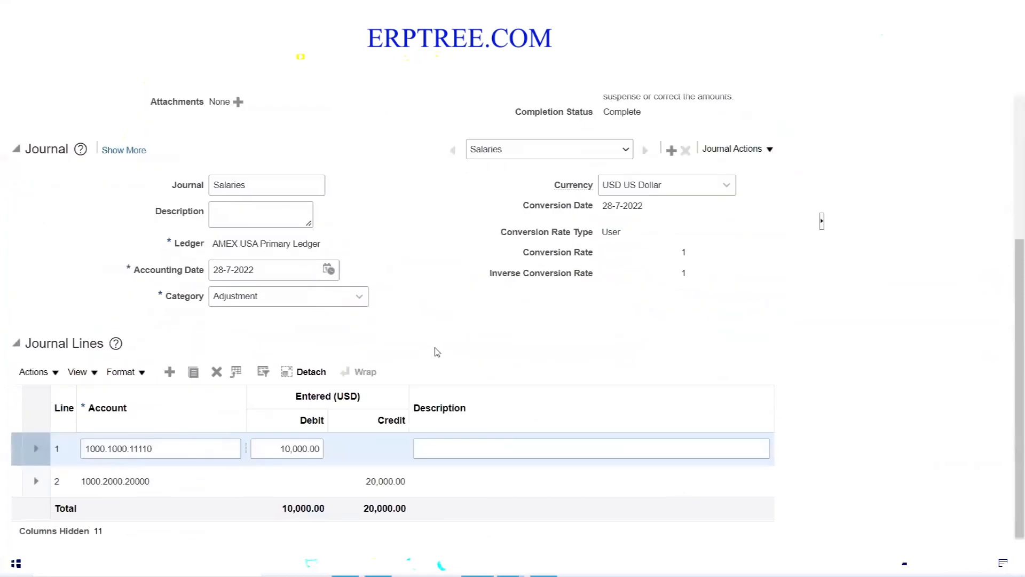
left_click(277, 475)
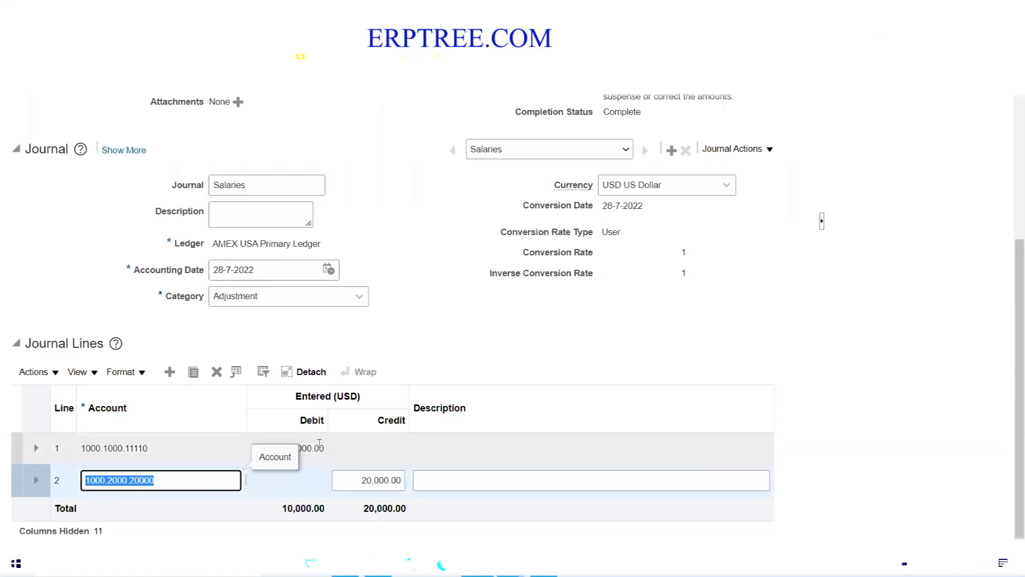
left_click(366, 483)
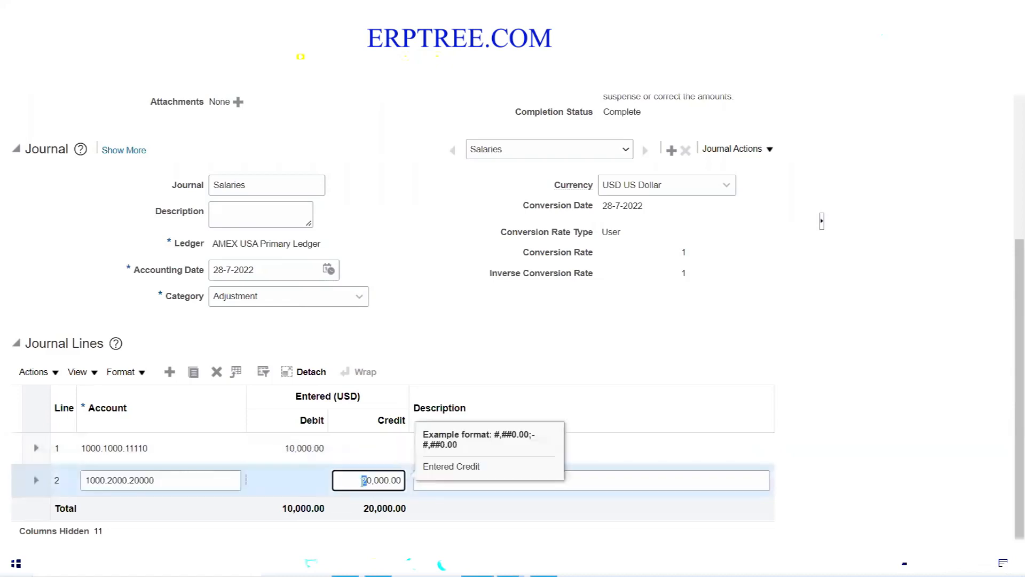
type("1")
left_click(501, 354)
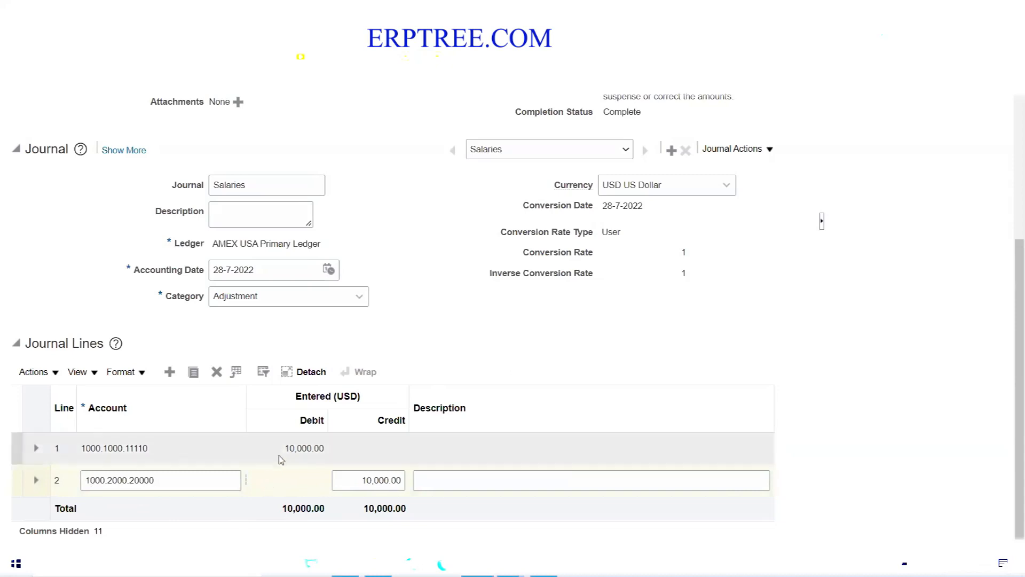
Step: Save the corrected Salaries journal, post it and acknowledge the process submission
scroll(600, 377, "up", 1)
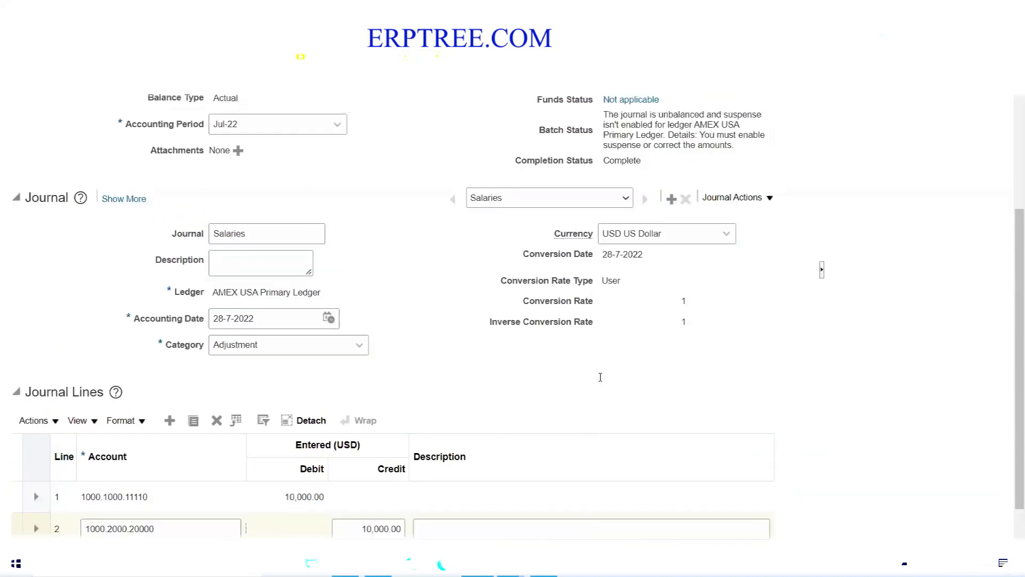
scroll(600, 377, "up", 3)
left_click(670, 111)
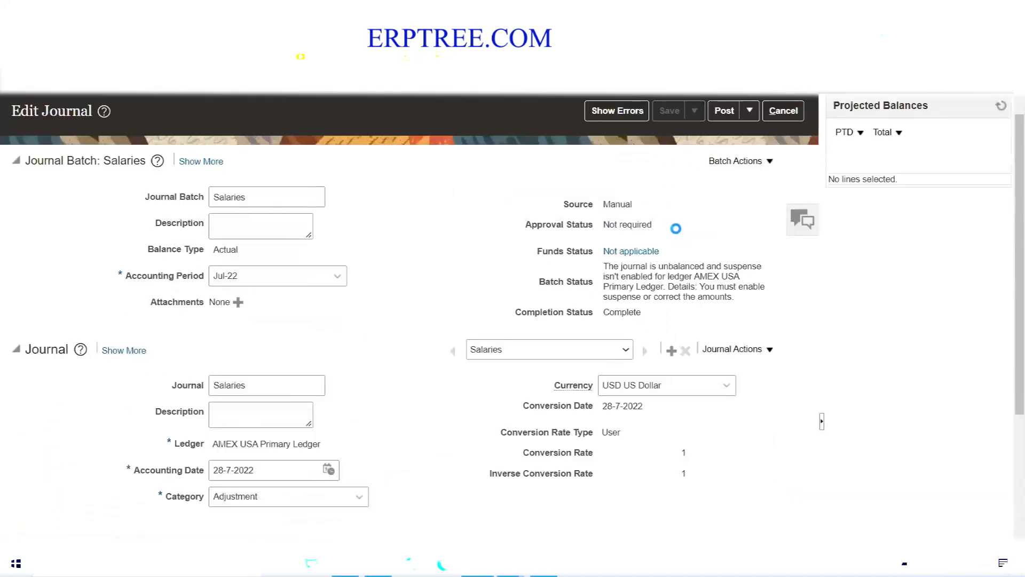
left_click(725, 110)
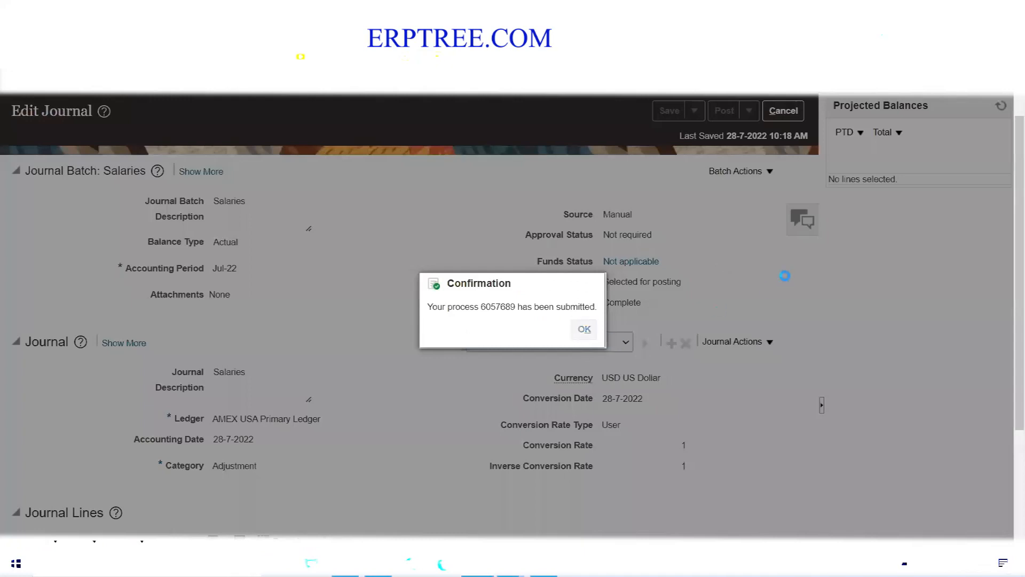
key("Return")
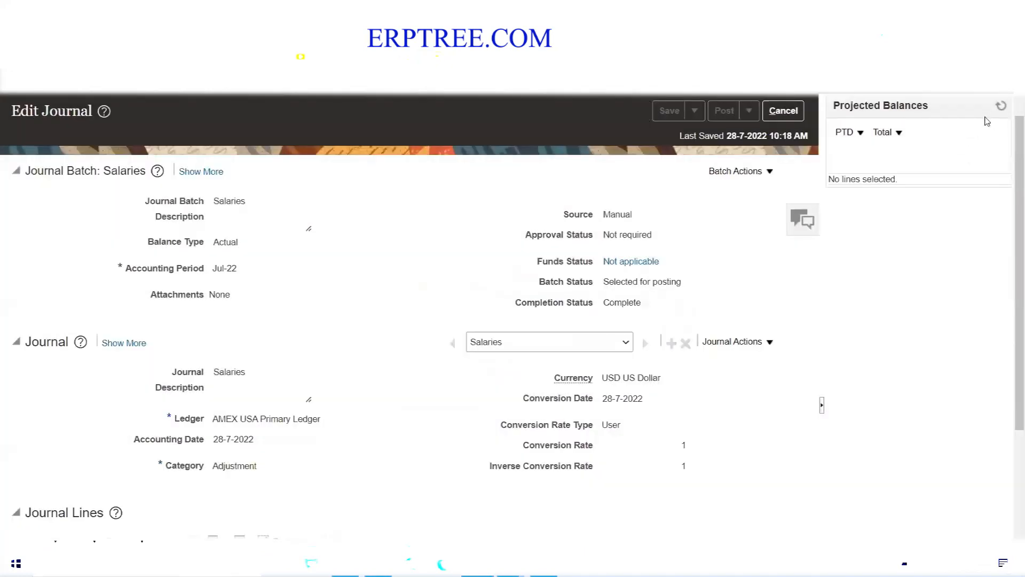
Step: Refresh the balances, then check the batch status and review the Salaries journal's lines
left_click(1000, 109)
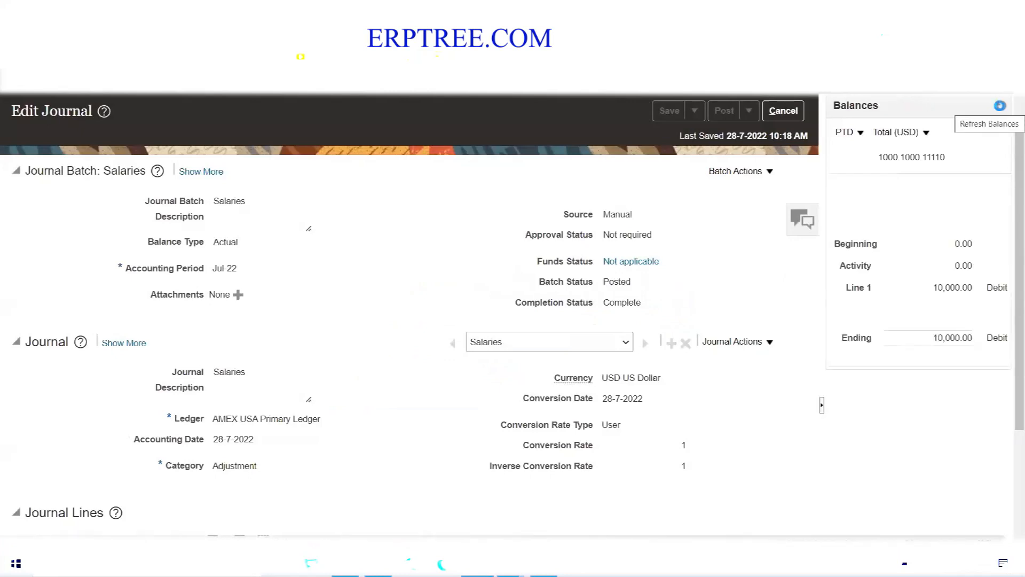
double_click(611, 282)
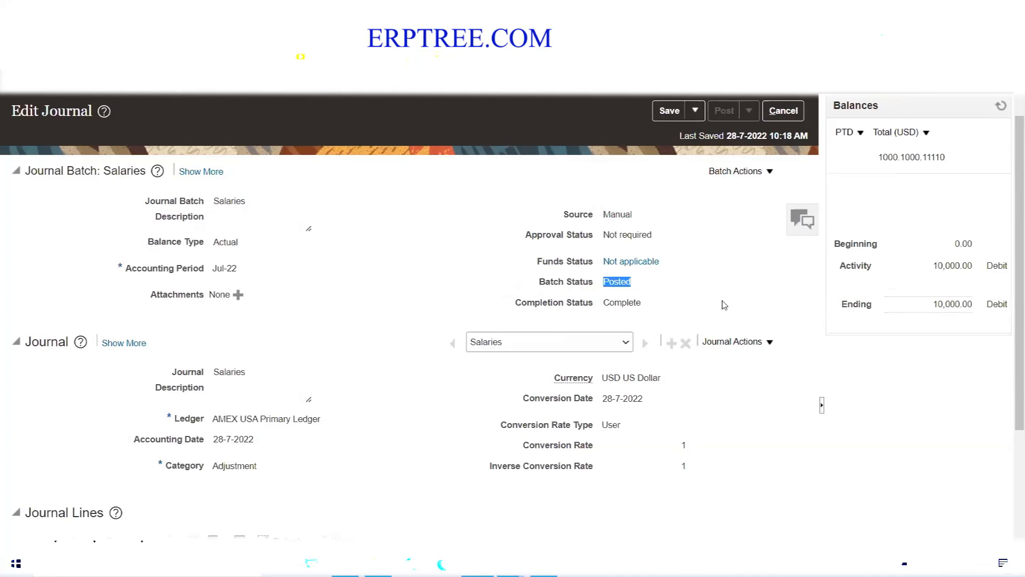
scroll(724, 304, "down", 3)
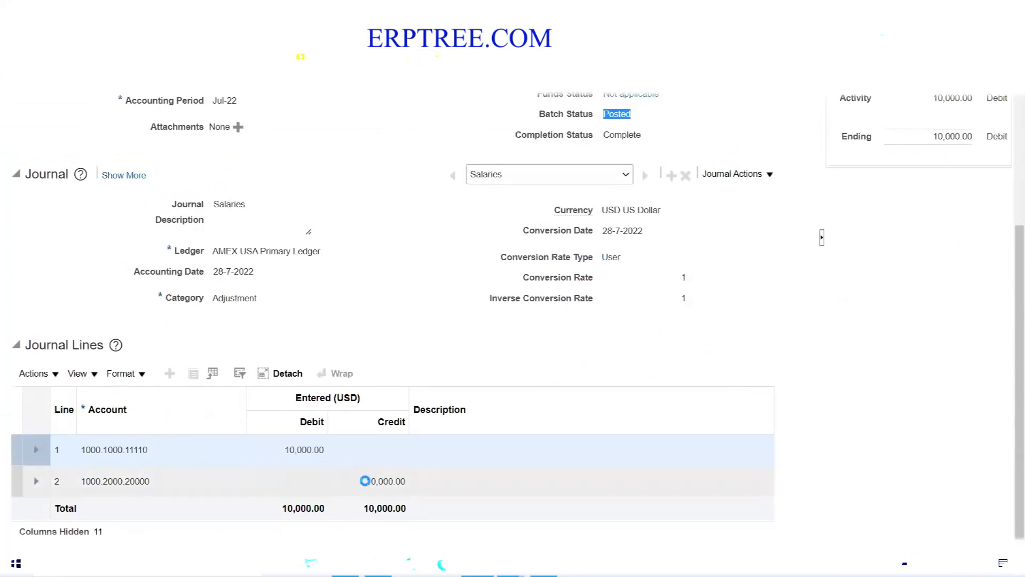
left_click(485, 354)
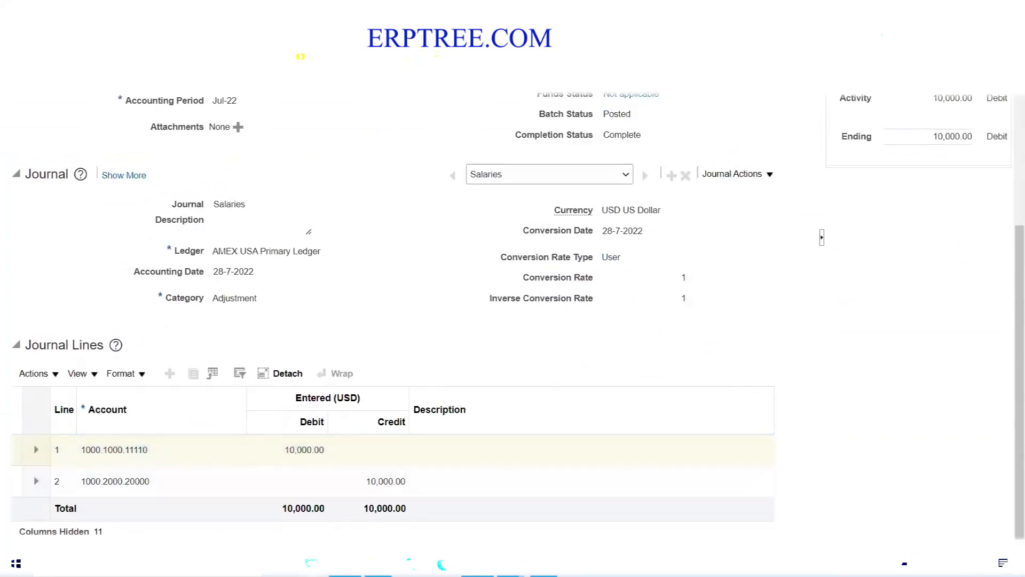
Step: Switch to the Excel training sheet and mark the Open GL Periods task as Done in cell F215
key("alt+Tab")
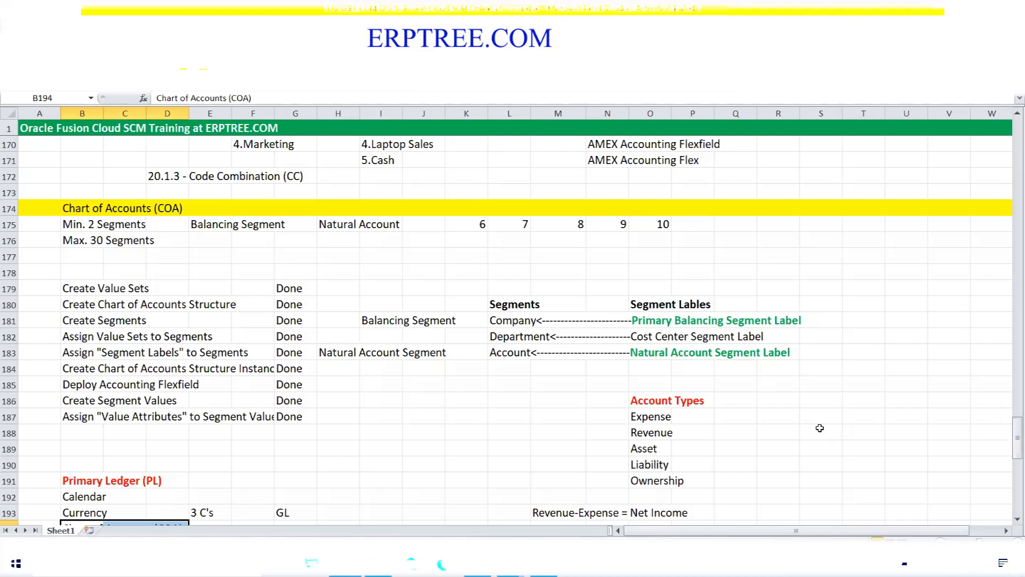
left_click(821, 429)
scroll(430, 430, "down", 14)
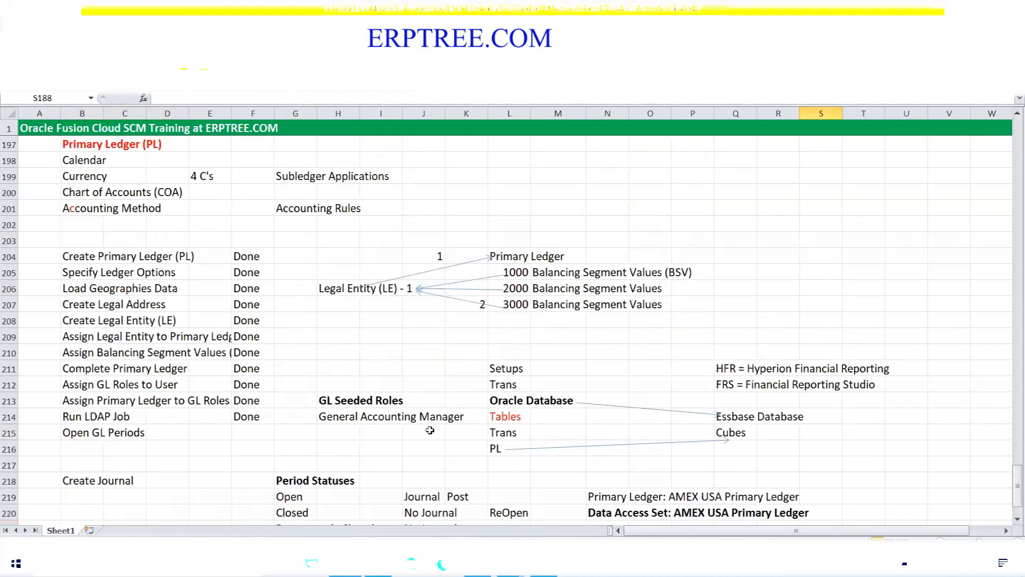
scroll(429, 431, "up", 2)
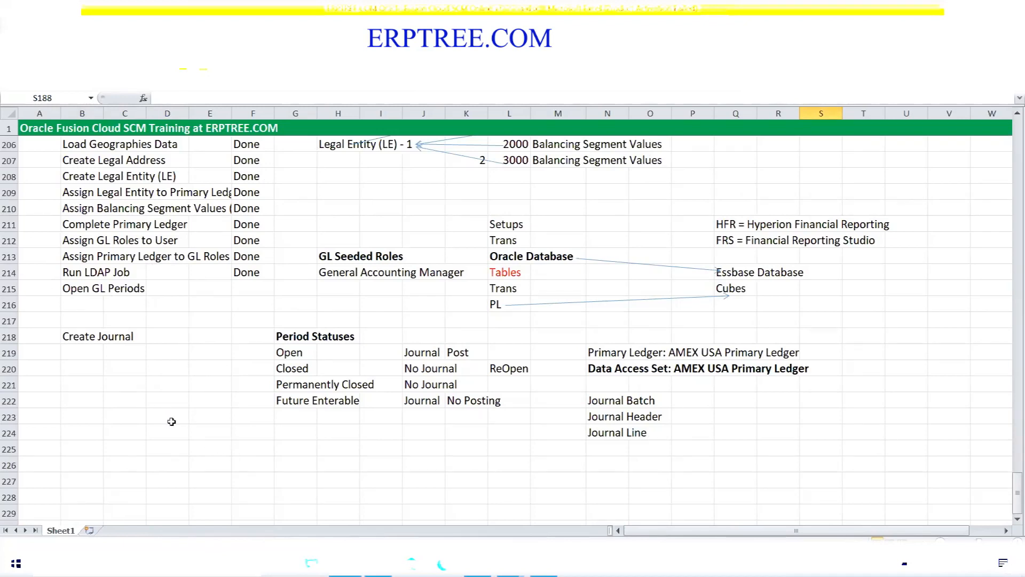
scroll(205, 422, "down", 1)
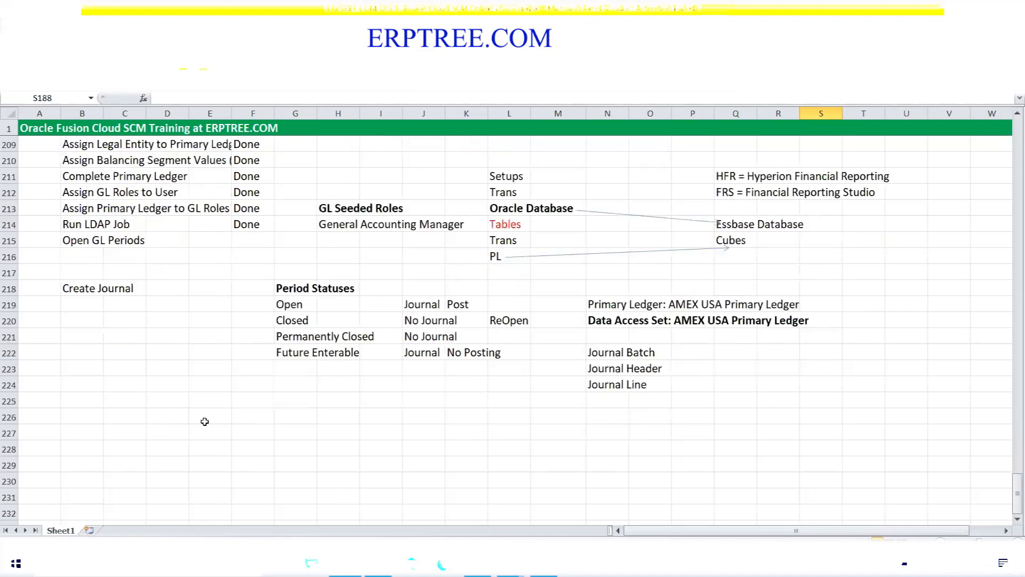
left_click(250, 241)
type("Done")
key("Tab")
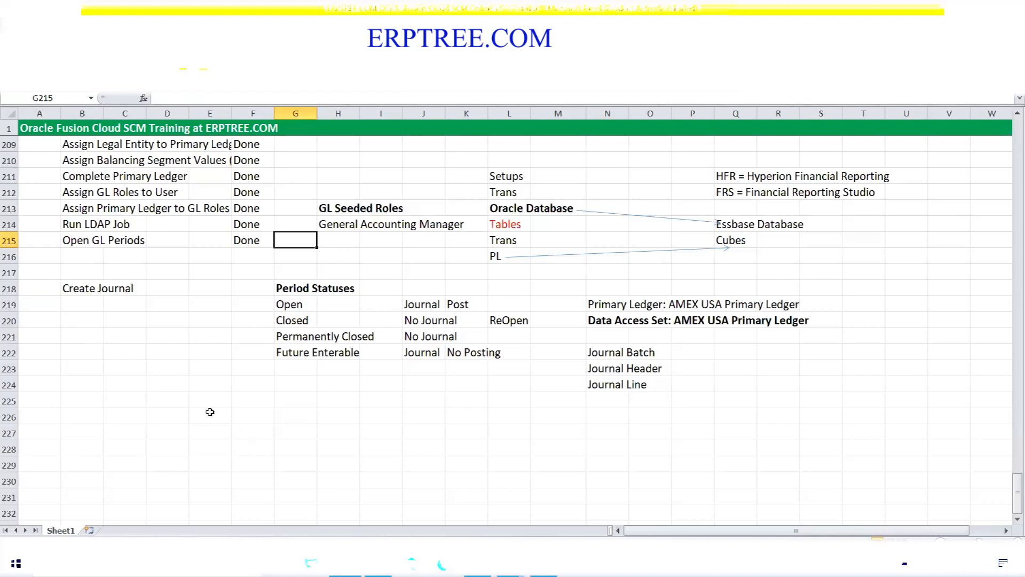
left_click(83, 370)
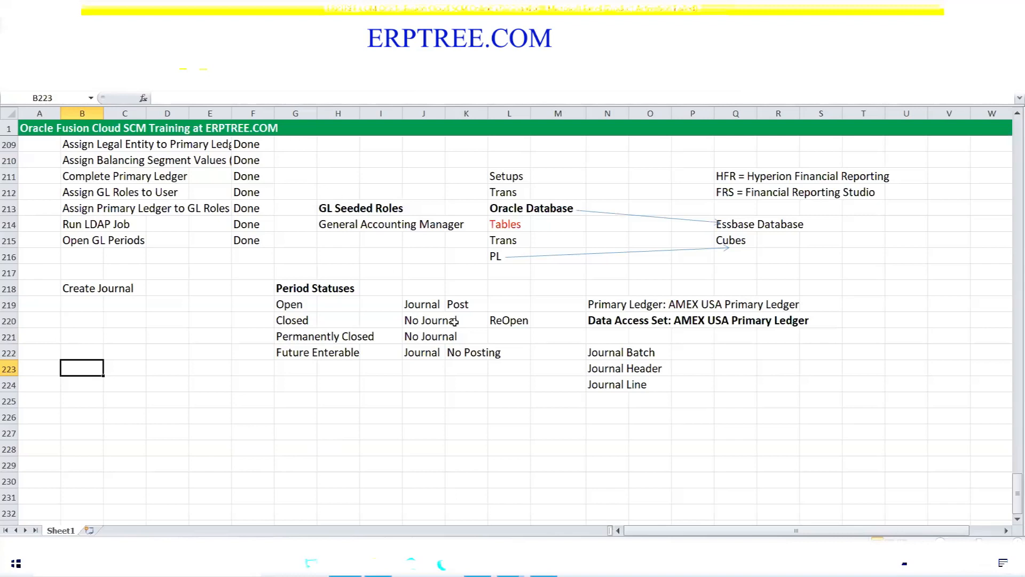
Step: Switch back to Oracle Fusion, close the posted Salaries journal and reopen it from Manage Journals at its journal lines
key("alt+Tab")
scroll(404, 307, "up", 4)
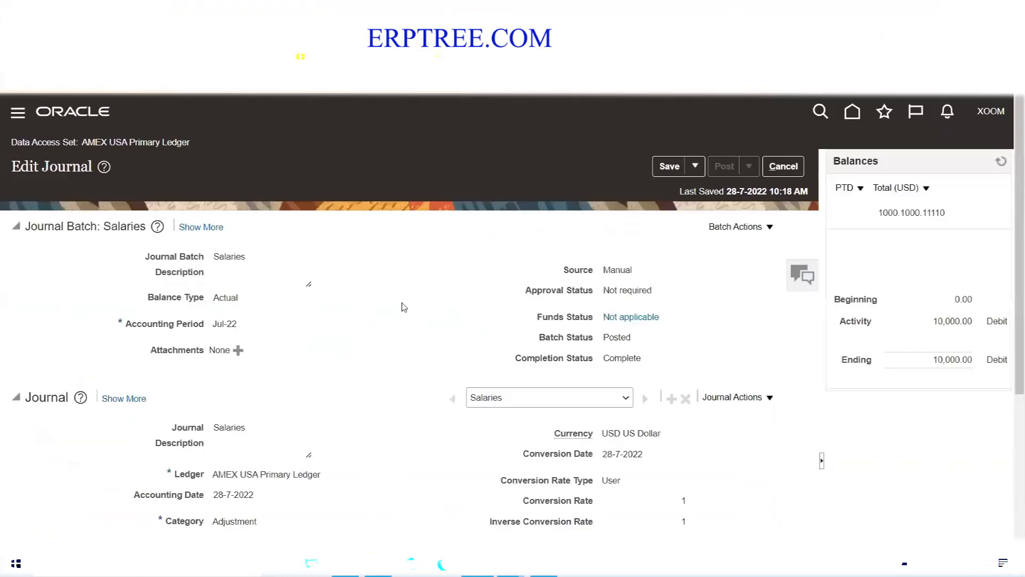
left_click(784, 166)
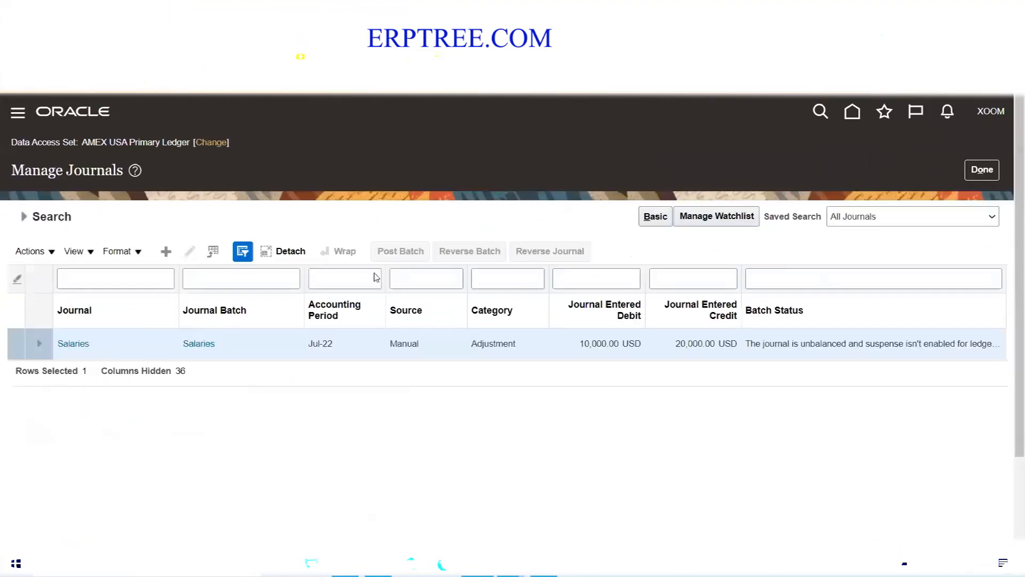
left_click(60, 347)
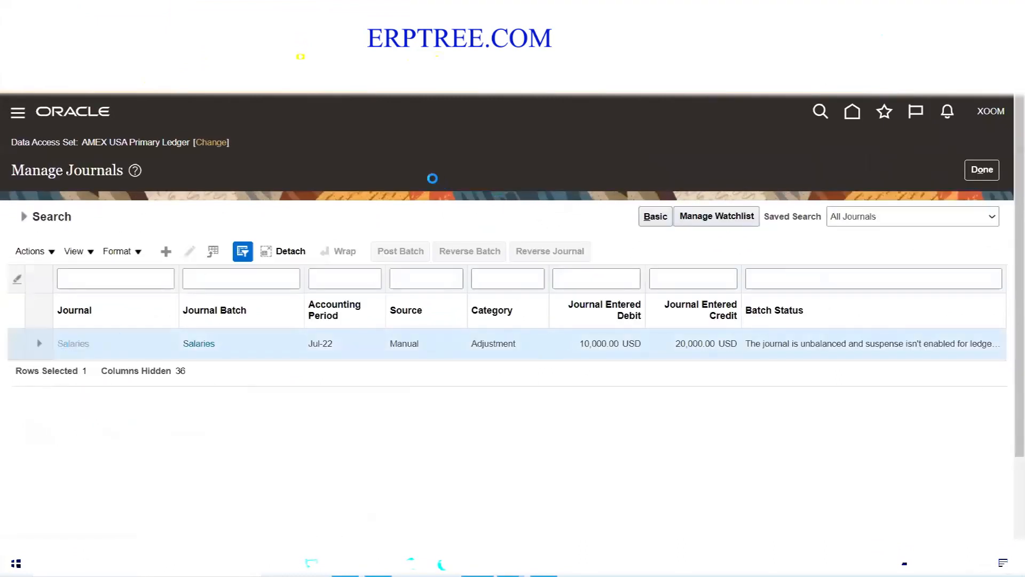
scroll(428, 218, "down", 4)
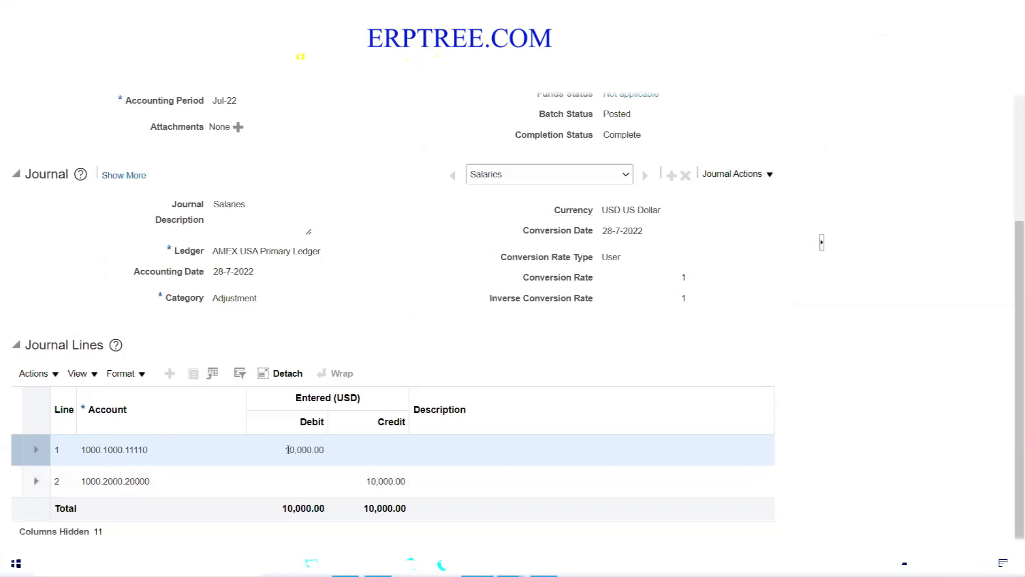
Step: Examine the company, department and account segment descriptions for the account combinations on journal lines 1 and 2
left_click(86, 445)
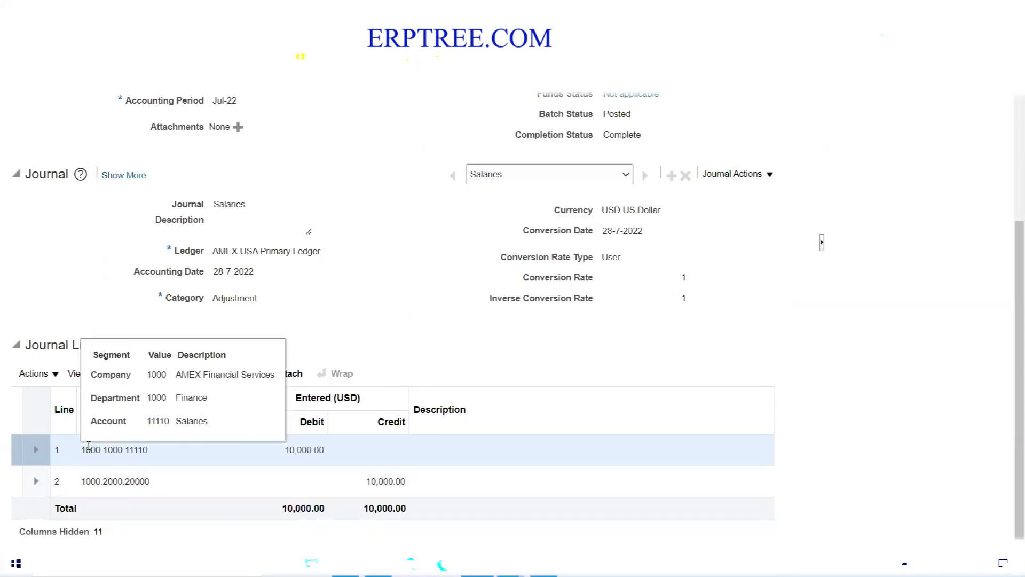
double_click(157, 373)
scroll(116, 465, "up", 4)
scroll(128, 467, "down", 4)
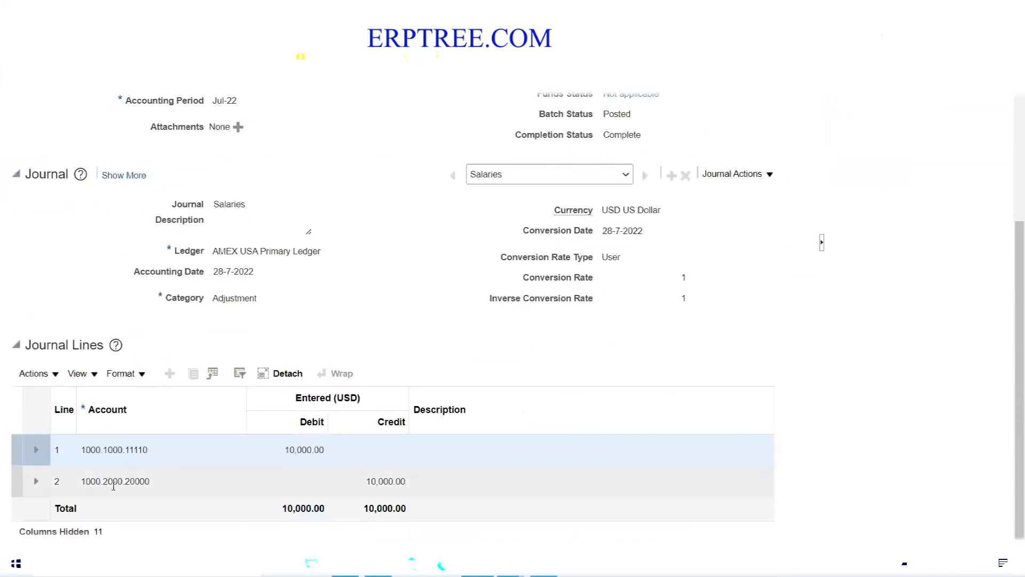
left_click(91, 484)
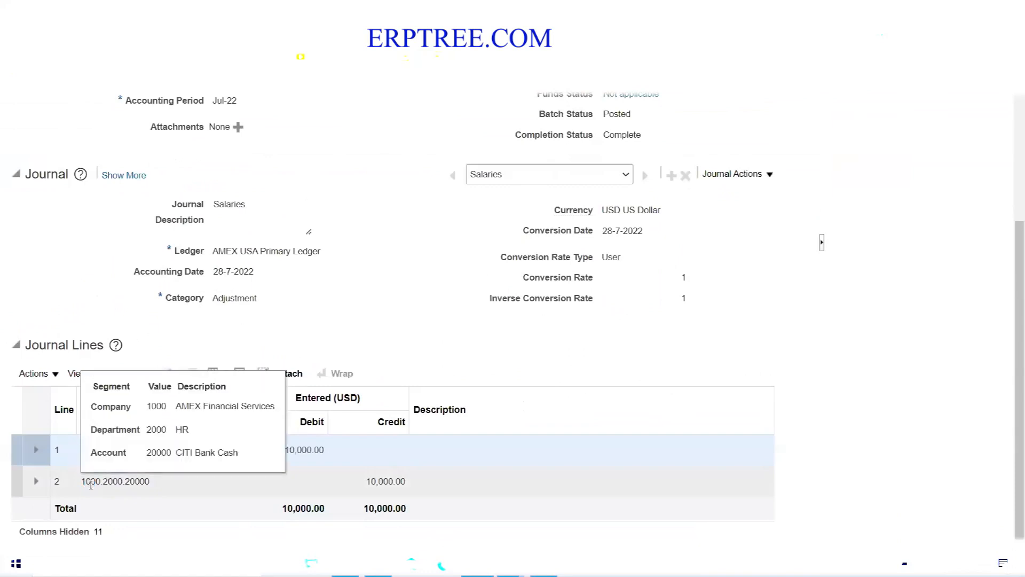
left_click(386, 319)
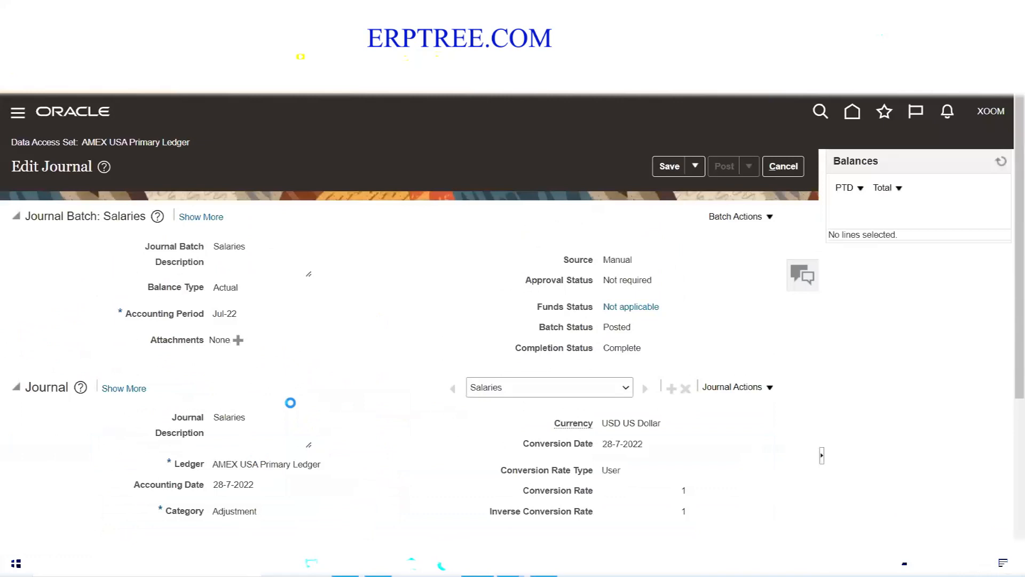
scroll(287, 408, "down", 4)
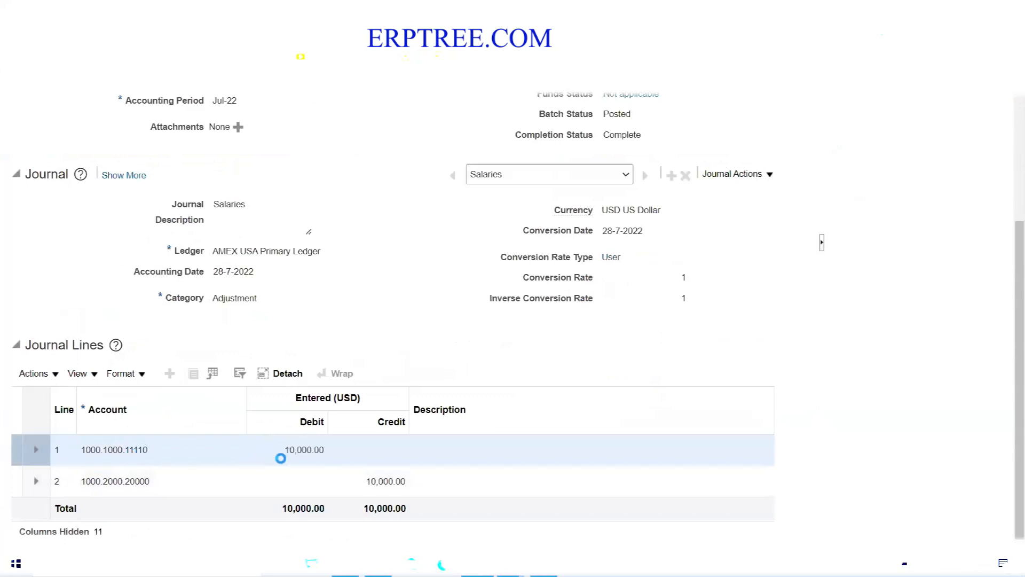
mouse_move(288, 463)
mouse_move(92, 479)
mouse_move(91, 450)
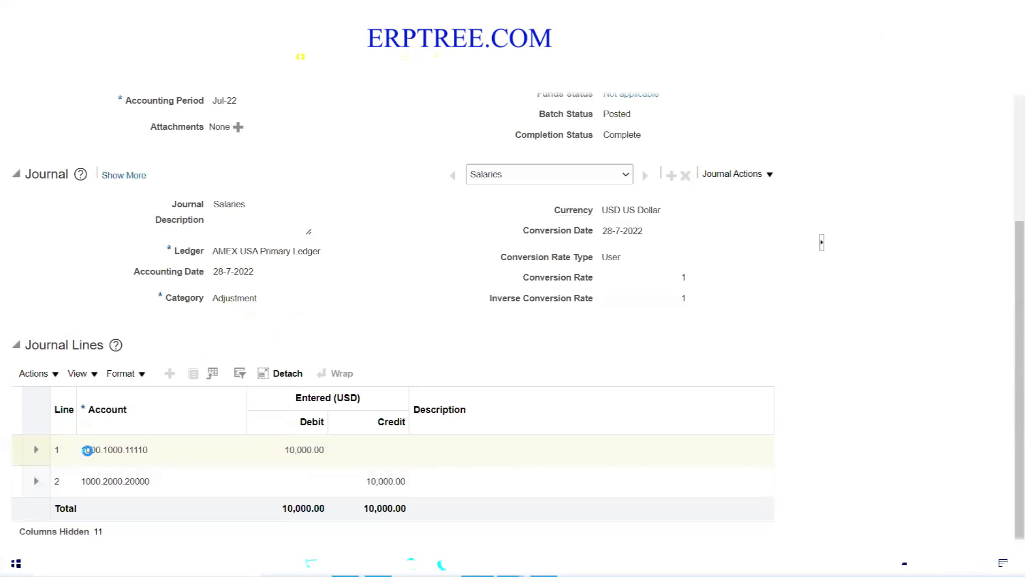
Step: Compare line 1's account and entered debit with line 2's account and entered credit in the Salaries journal
left_click(302, 448)
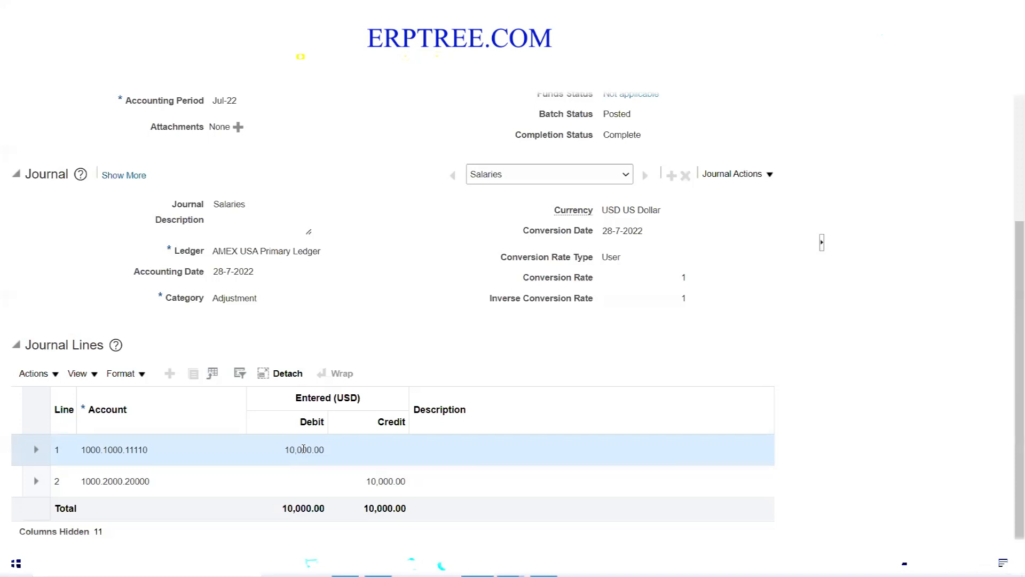
left_click(134, 452)
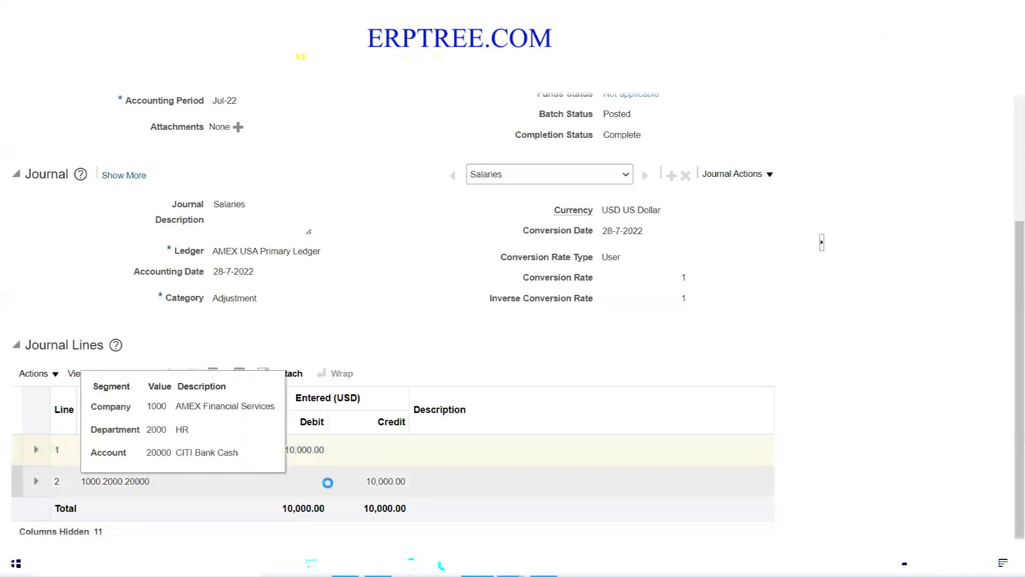
left_click(249, 485)
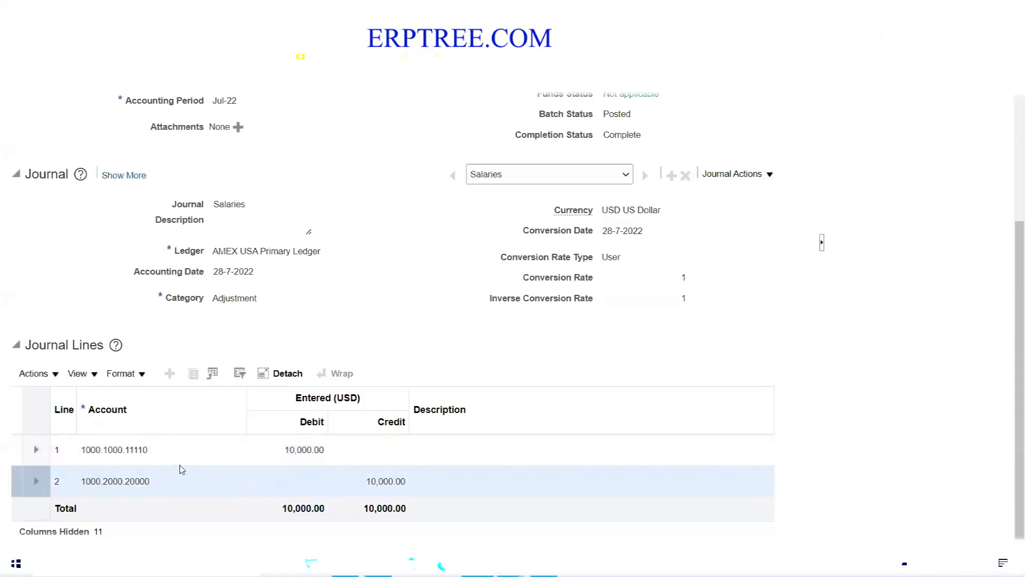
left_click(166, 451)
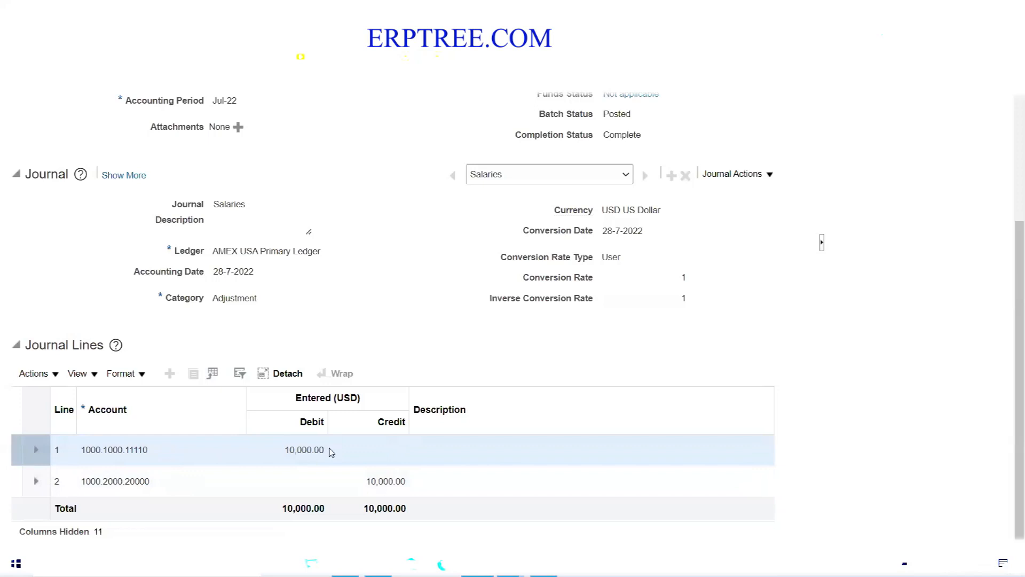
left_click(183, 484)
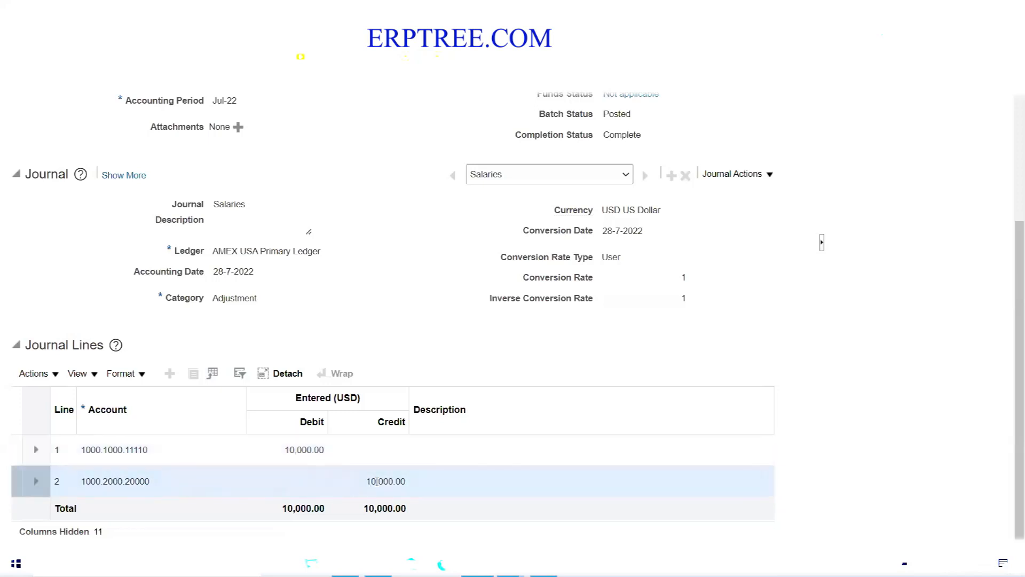
left_click(182, 453)
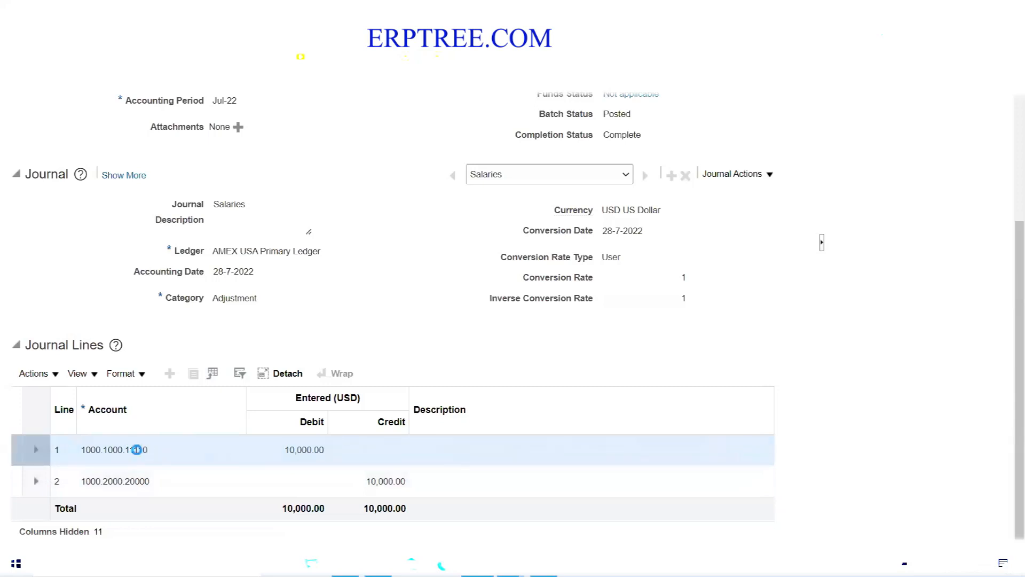
left_click(142, 481)
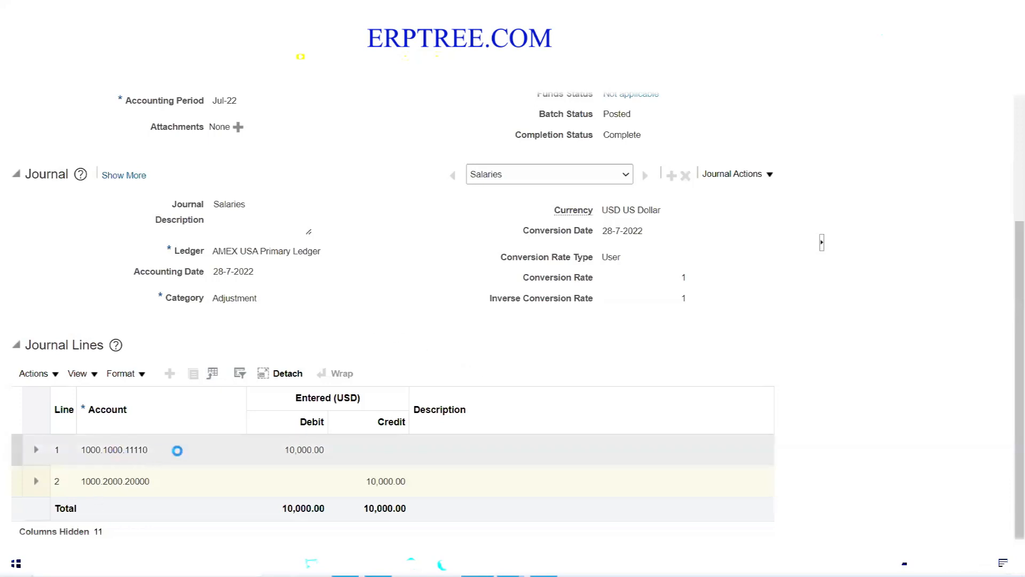
mouse_move(146, 462)
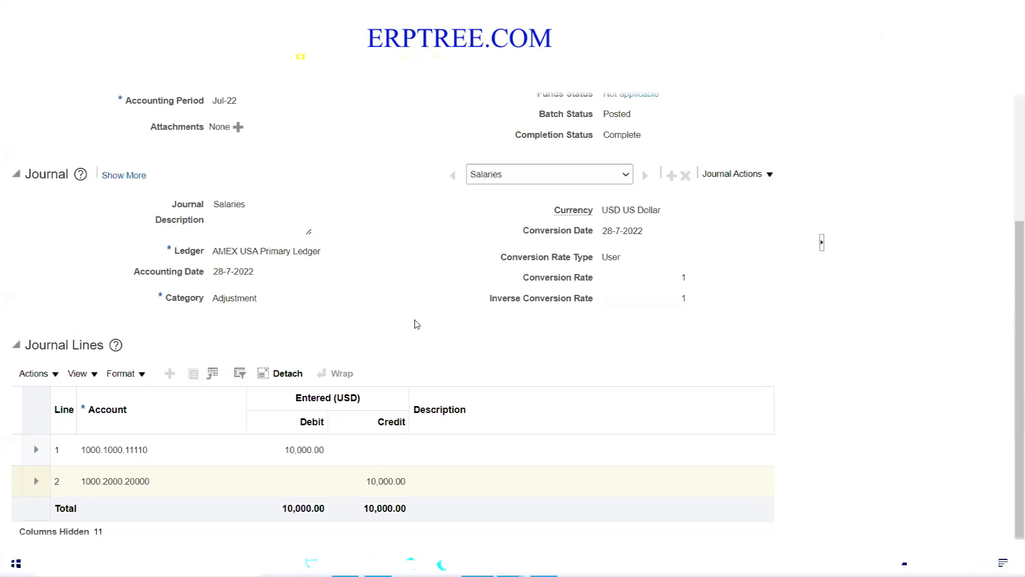
left_click(295, 449)
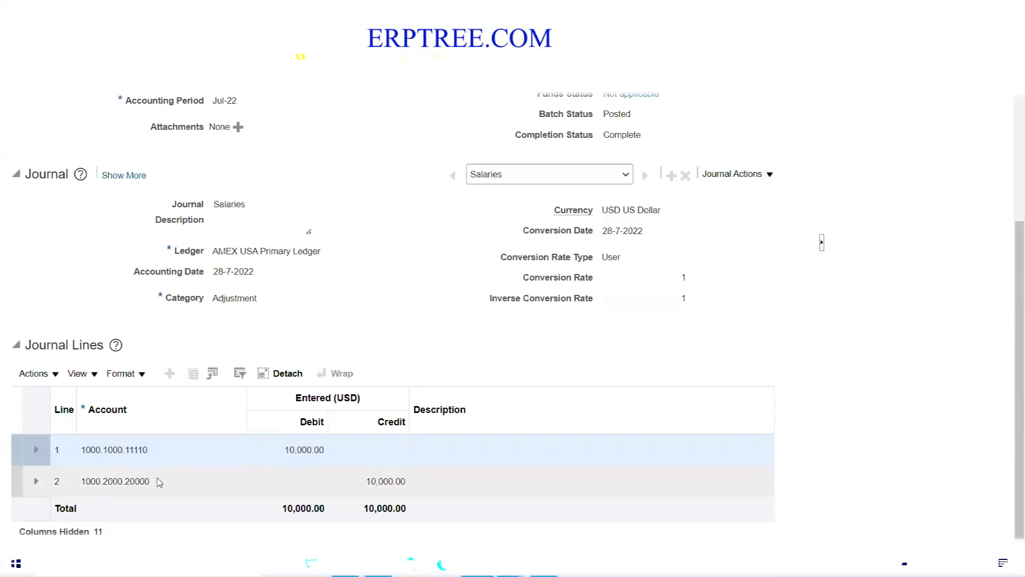
left_click(379, 482)
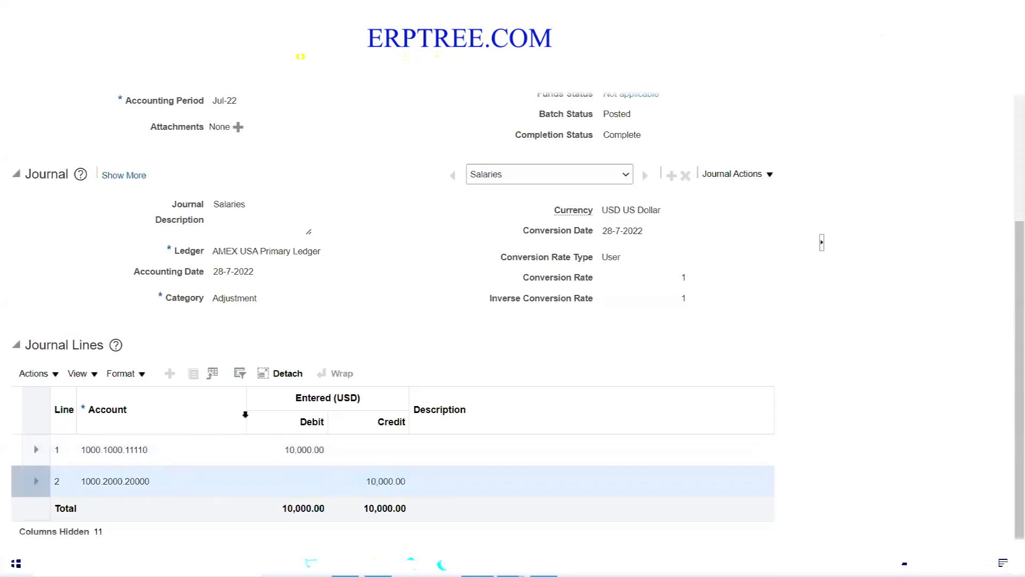
left_click(299, 450)
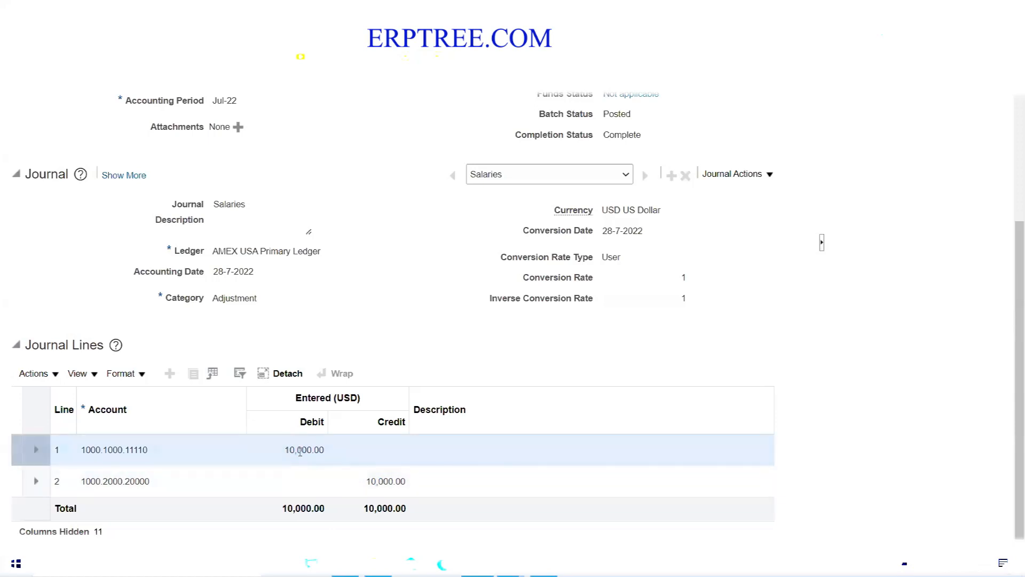
left_click(392, 481)
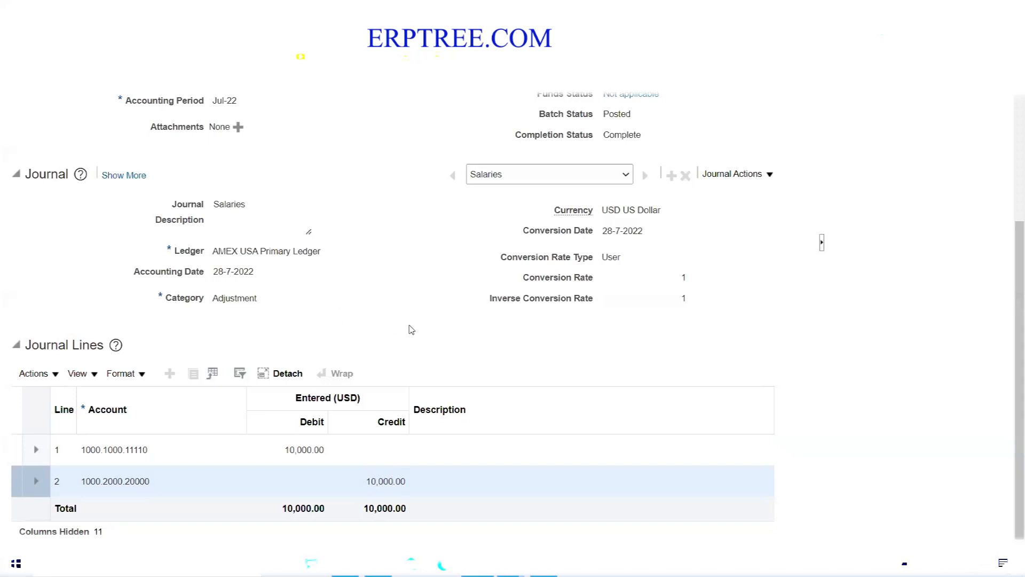
Step: Review the Salaries batch header and lines, then close the journal to return to Manage Journals
scroll(411, 330, "up", 4)
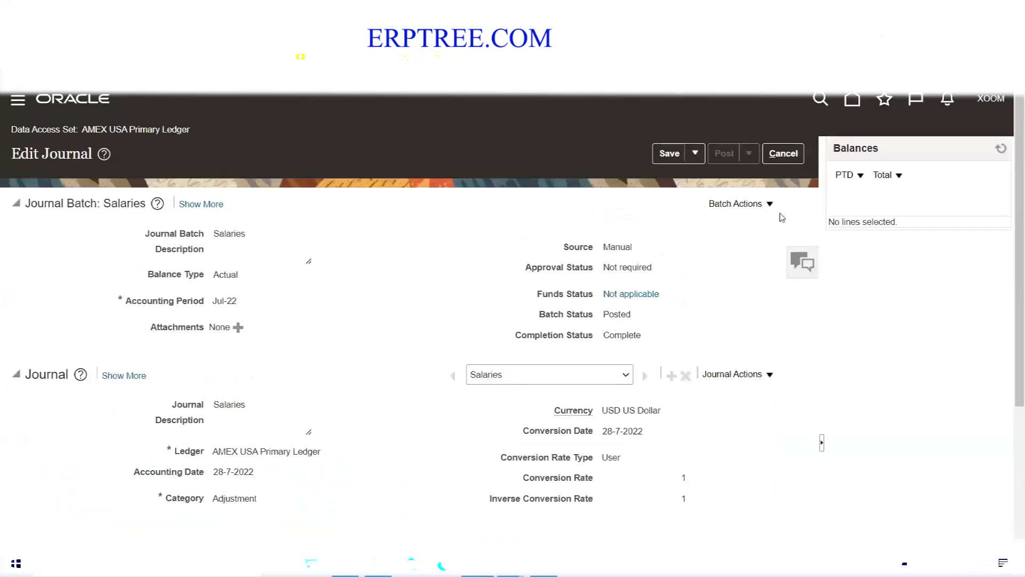
scroll(144, 412, "down", 4)
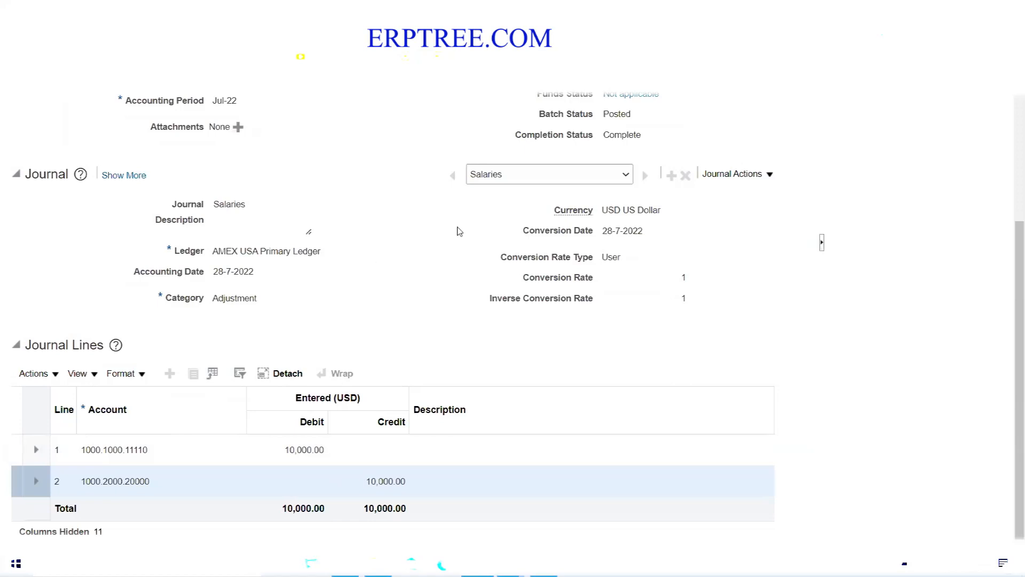
scroll(454, 282, "up", 4)
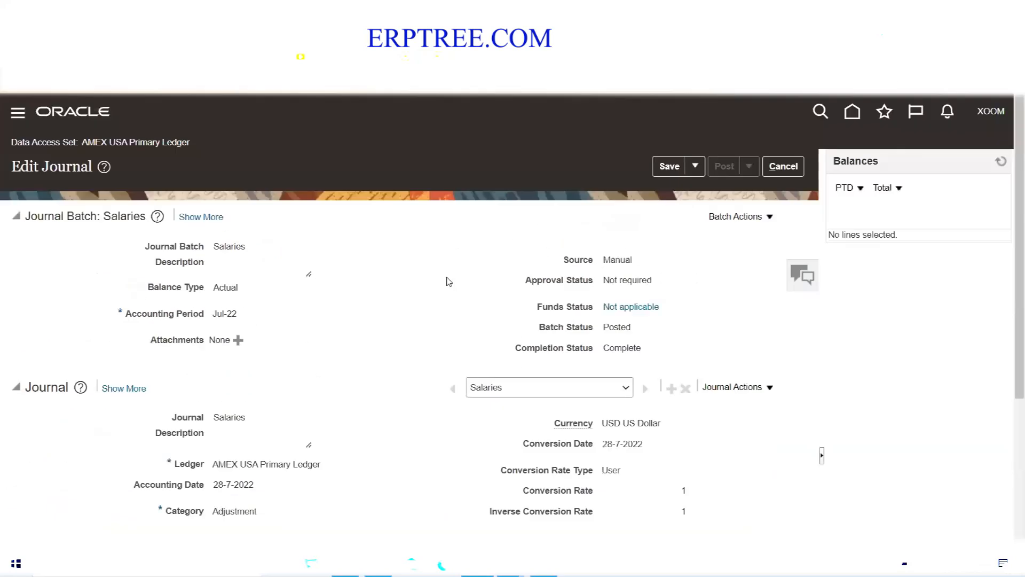
left_click(783, 166)
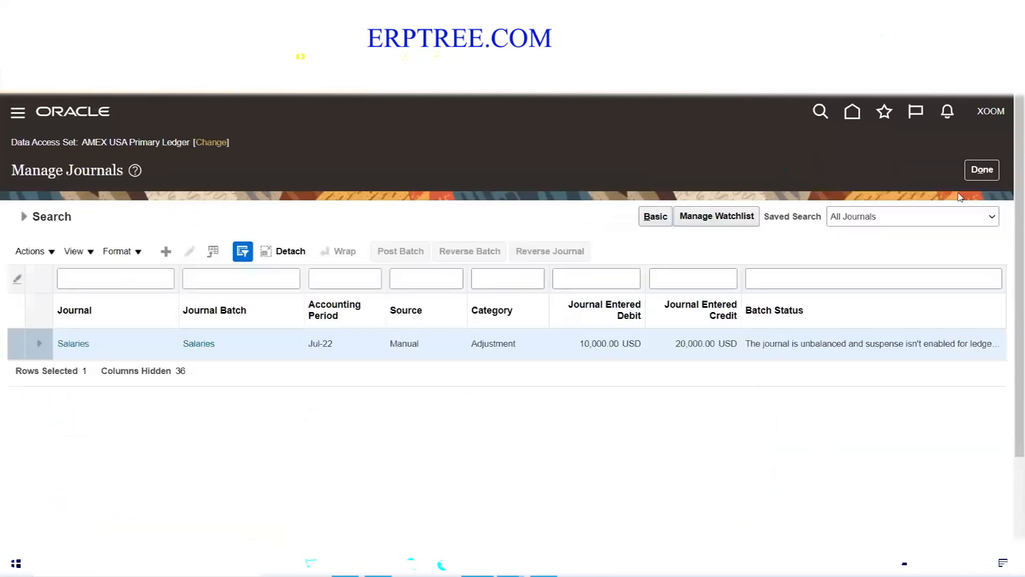